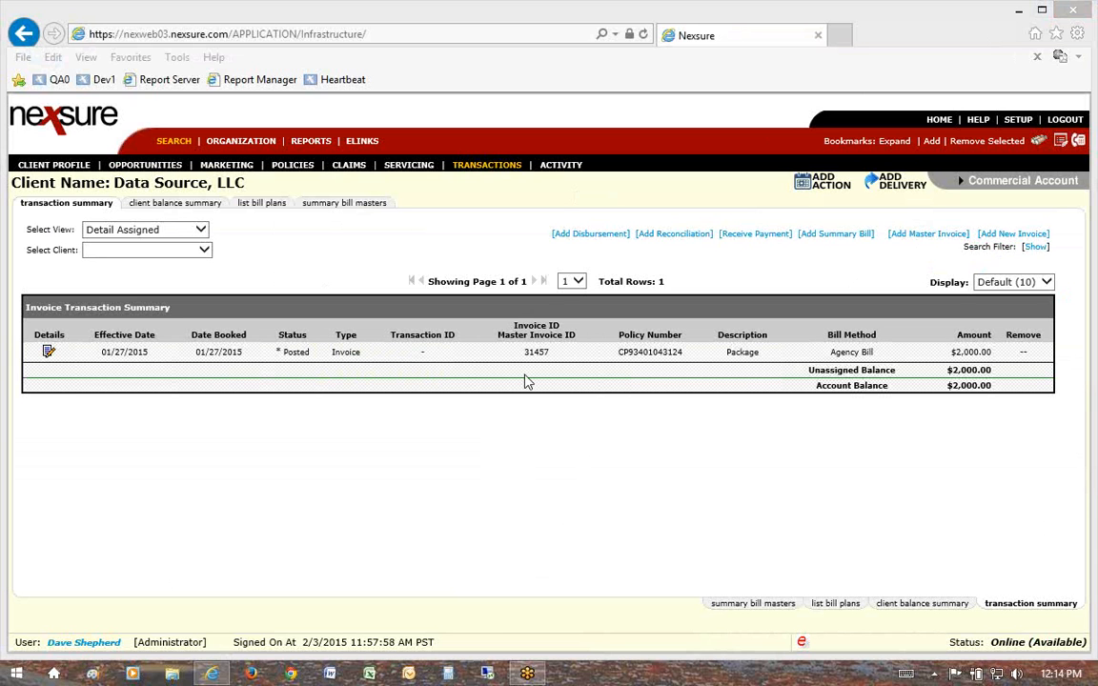
# Open the posted package invoice and review its booked date, premiums, commissions and Bill To details.
pyautogui.click(50, 354)
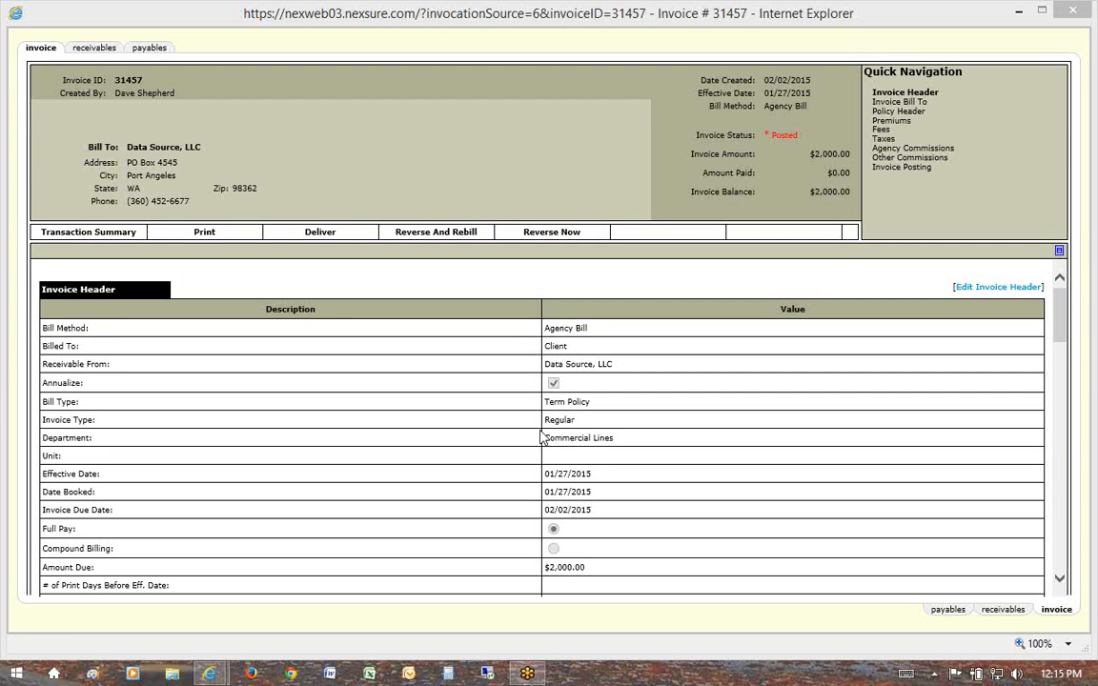
pyautogui.moveTo(591, 492); pyautogui.dragTo(544, 495)
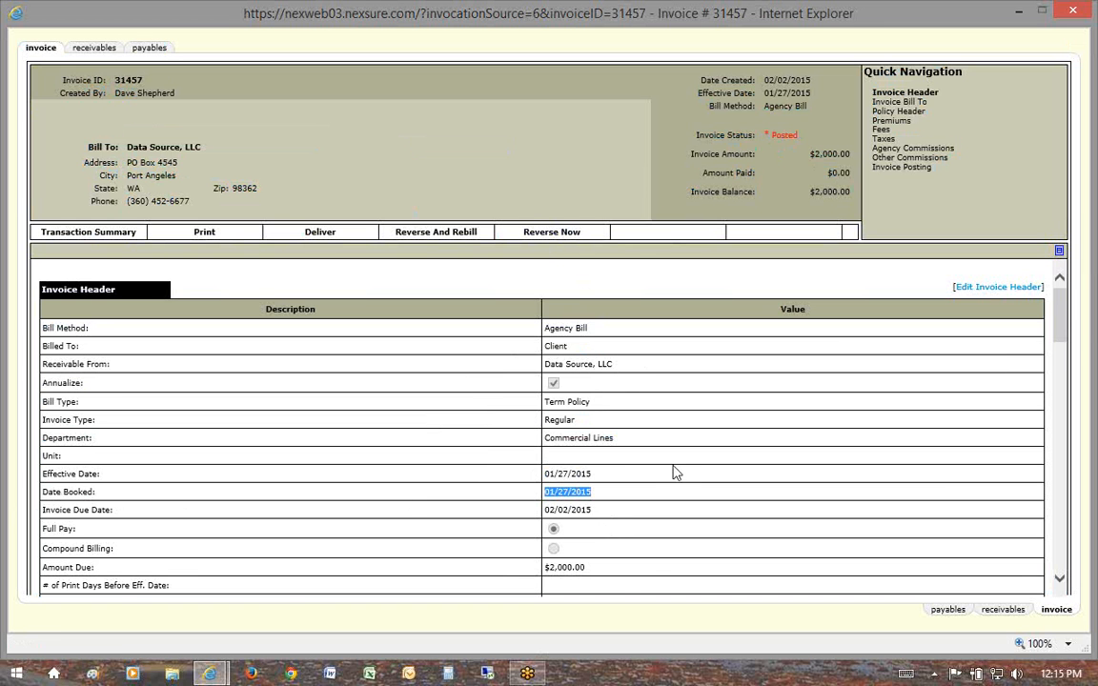
pyautogui.scroll(-5, 655, 478)
pyautogui.scroll(-7, 656, 488)
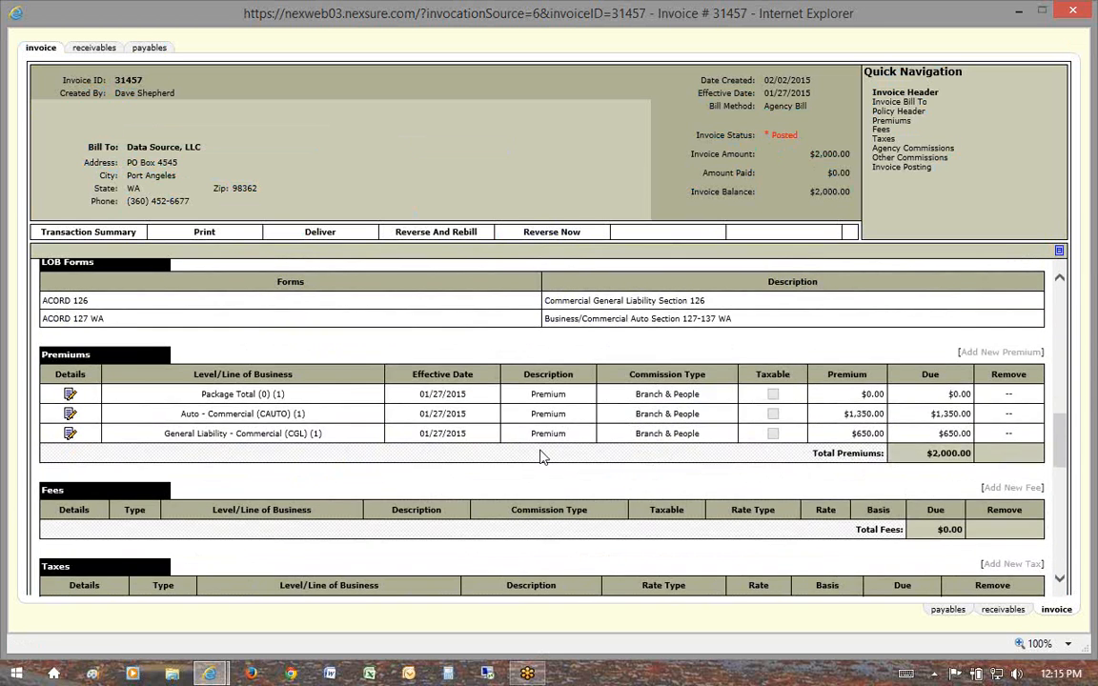
pyautogui.scroll(-4, 582, 573)
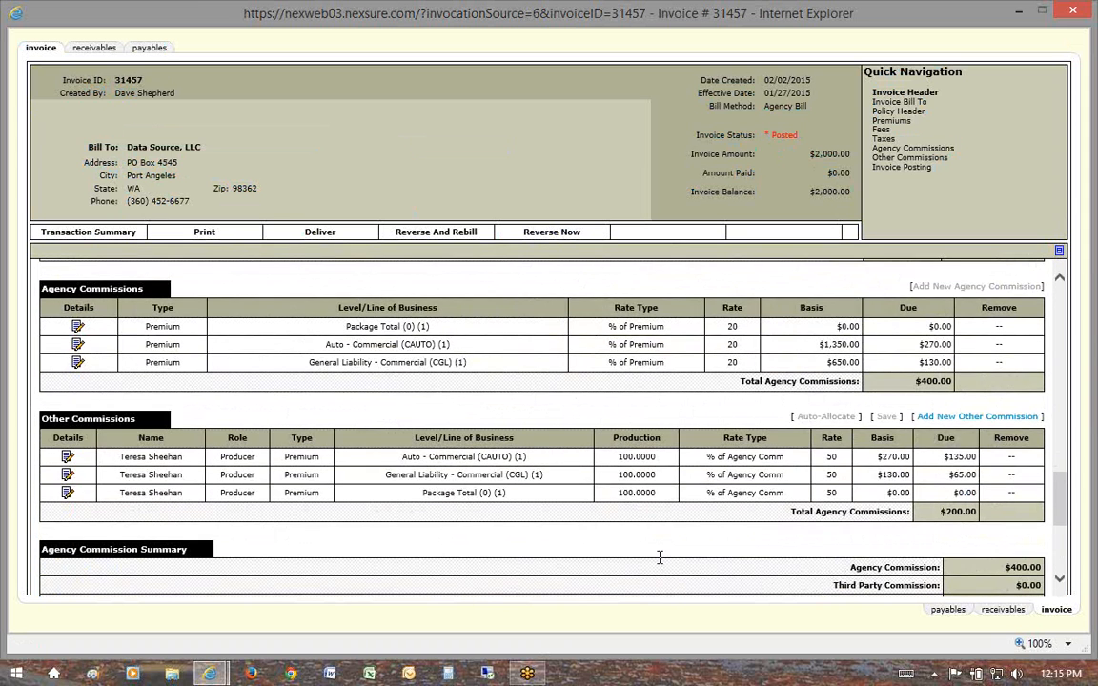
pyautogui.scroll(15, 658, 558)
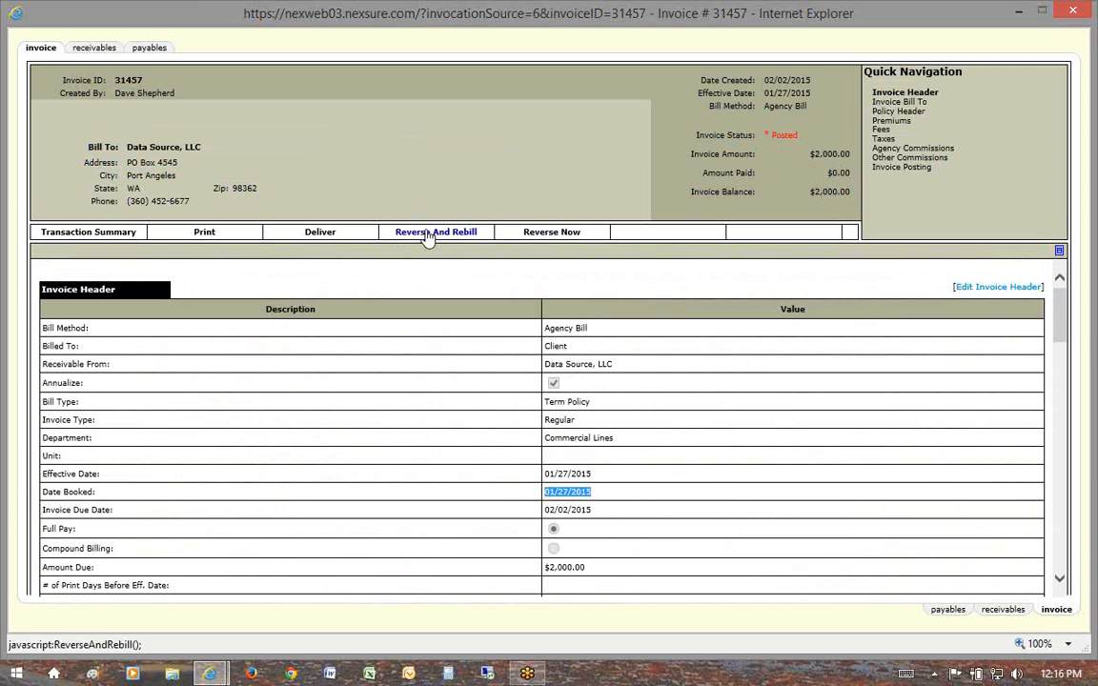
pyautogui.scroll(-3, 533, 318)
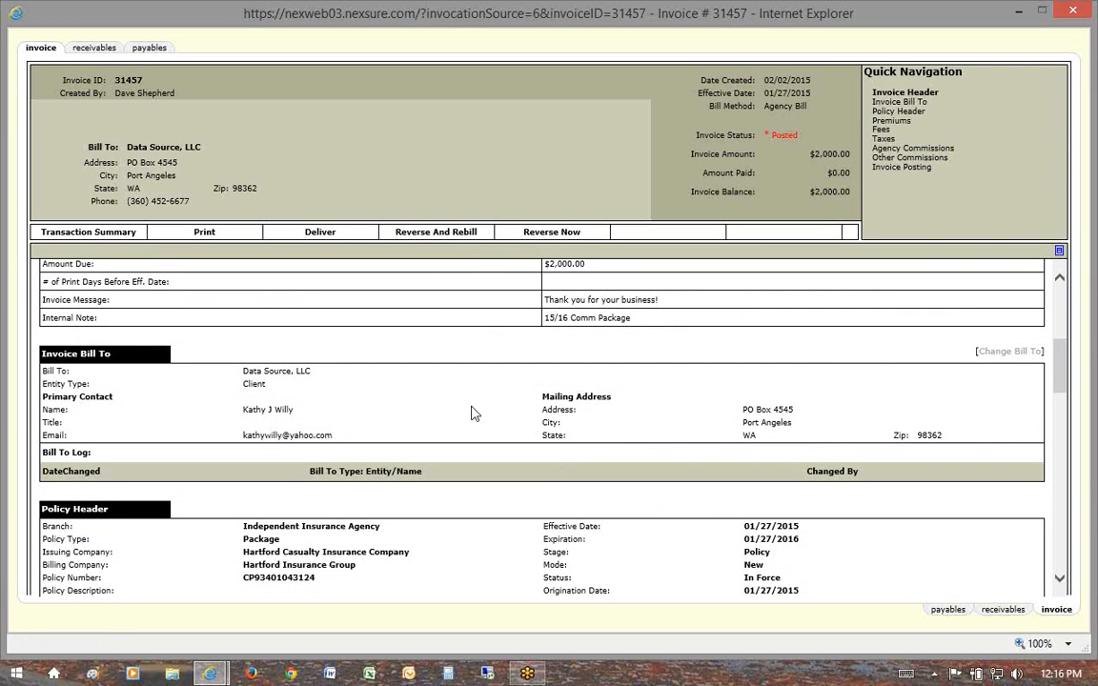
pyautogui.scroll(3, 473, 412)
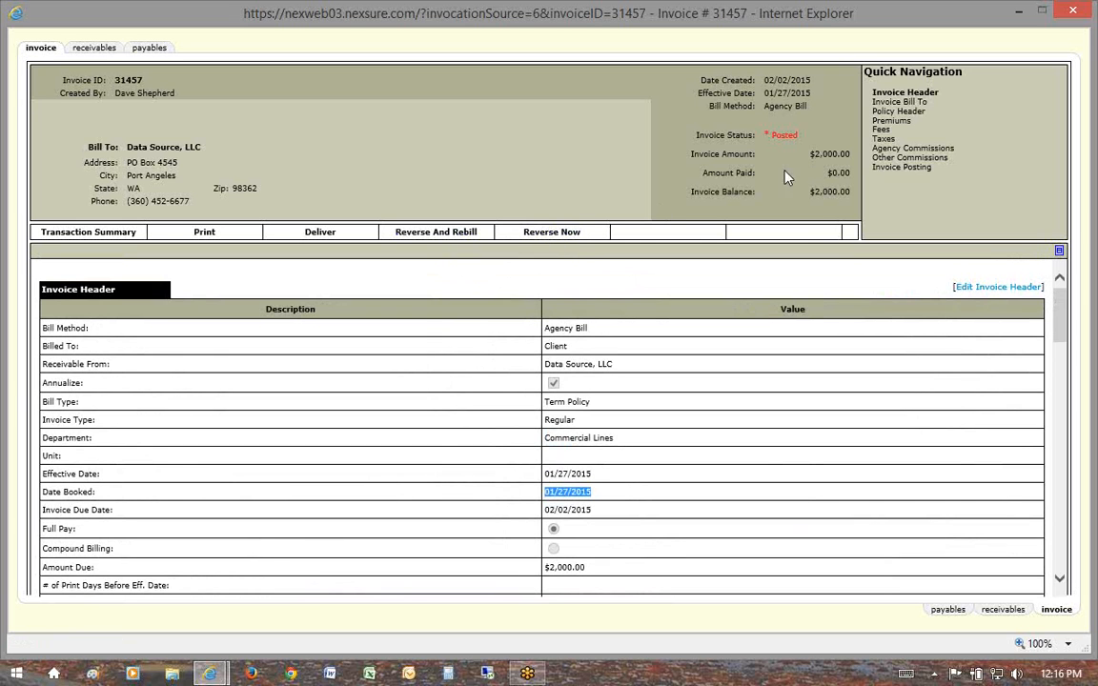
# Reverse and rebill the posted invoice without editing the internal note, posting the reversal to the locked period beginning 01/01/2015.
pyautogui.click(435, 237)
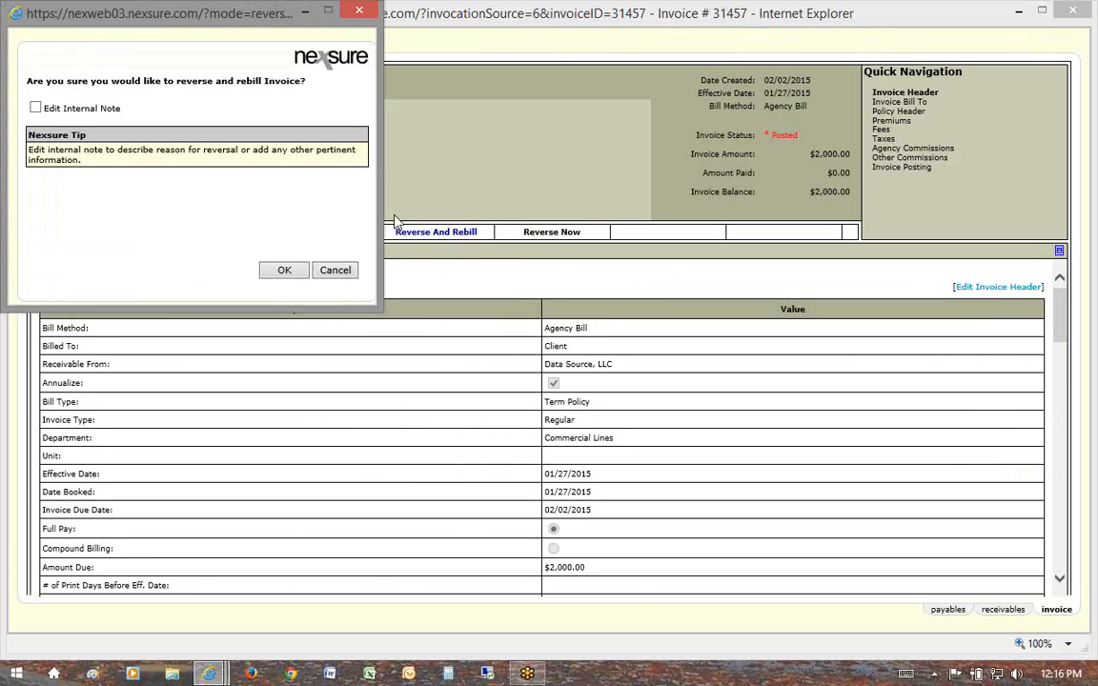
pyautogui.moveTo(46, 80); pyautogui.dragTo(215, 80)
pyautogui.click(284, 270)
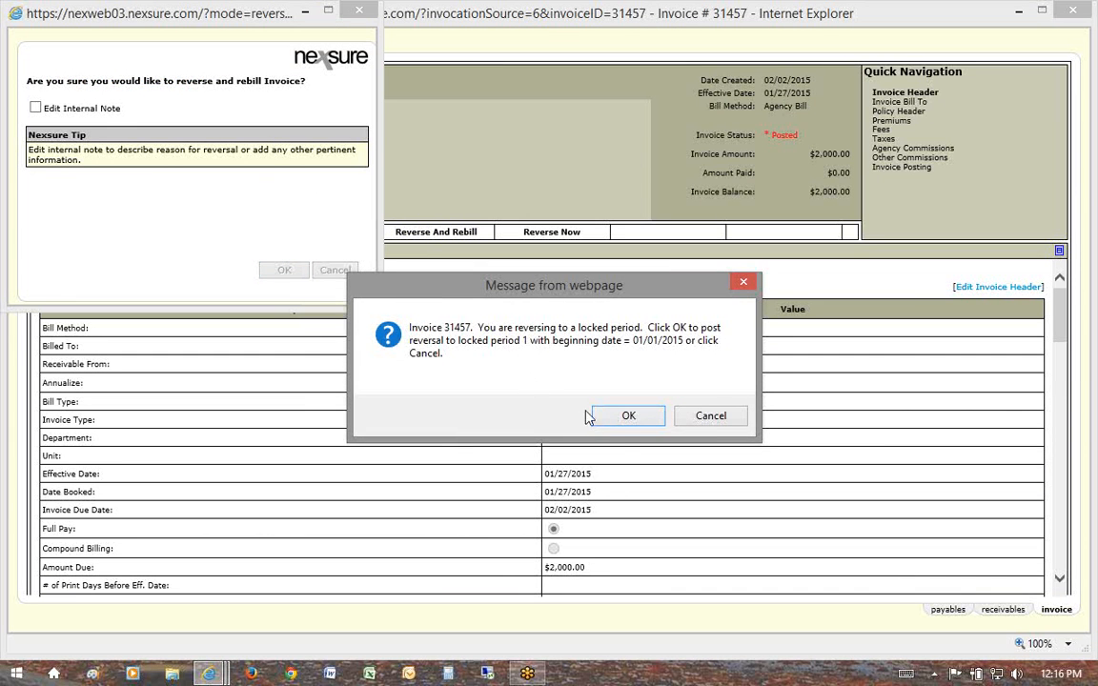
pyautogui.click(627, 419)
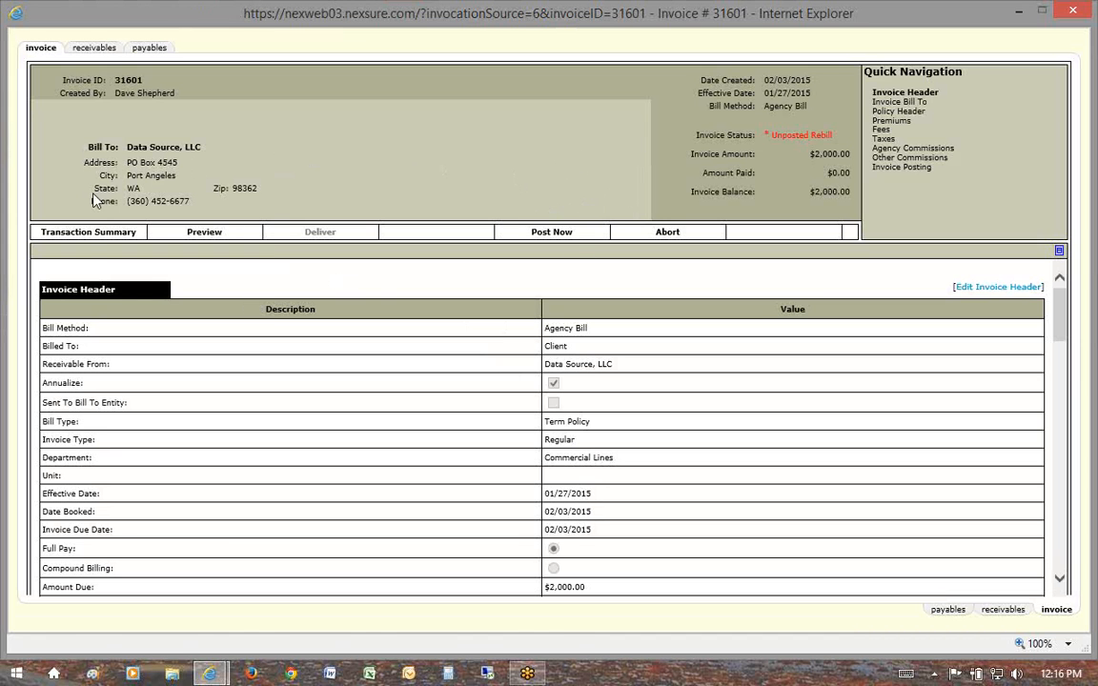
# Return to the transaction summary and filter the transactions with Paid Status set to All.
pyautogui.click(66, 238)
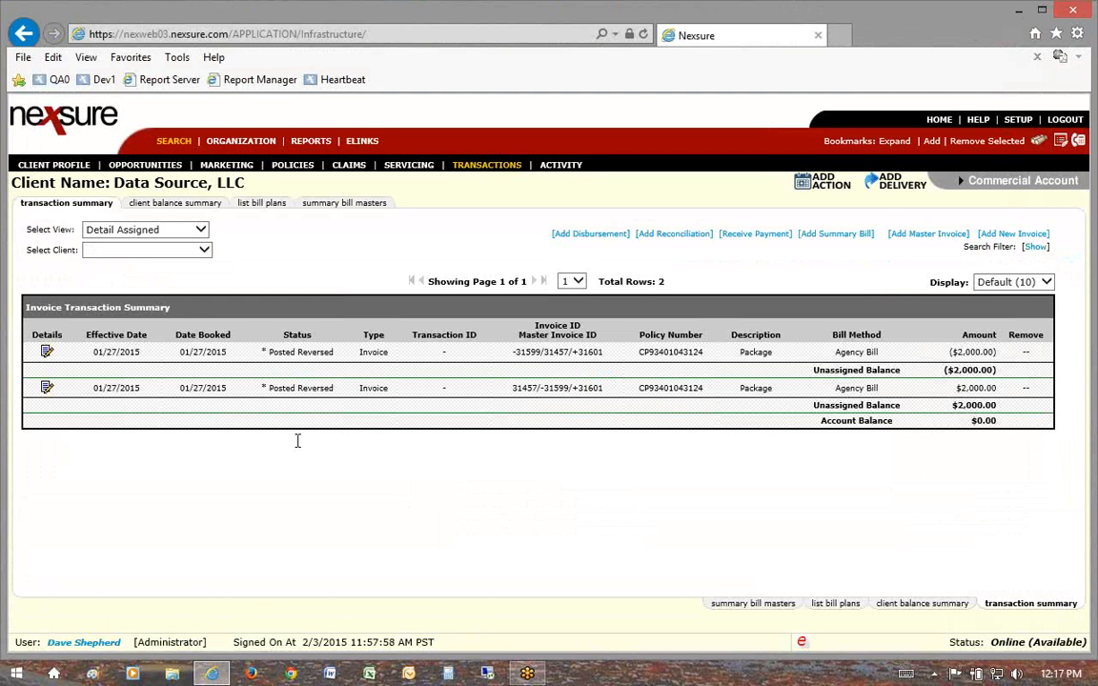
pyautogui.click(1035, 246)
pyautogui.click(219, 421)
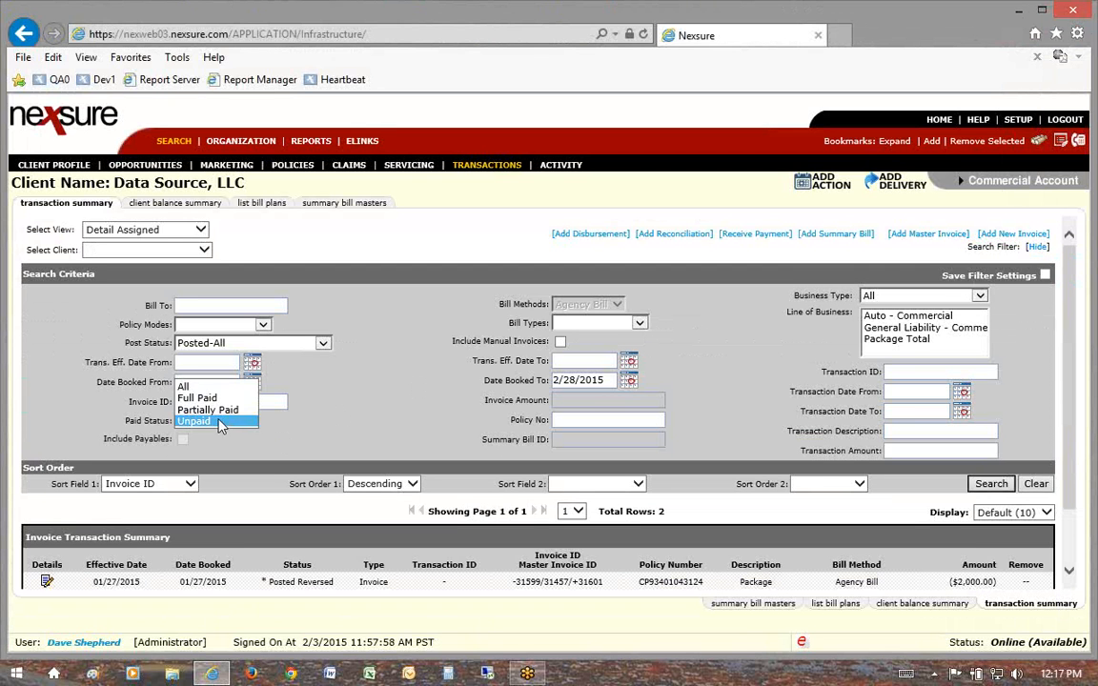
pyautogui.click(195, 381)
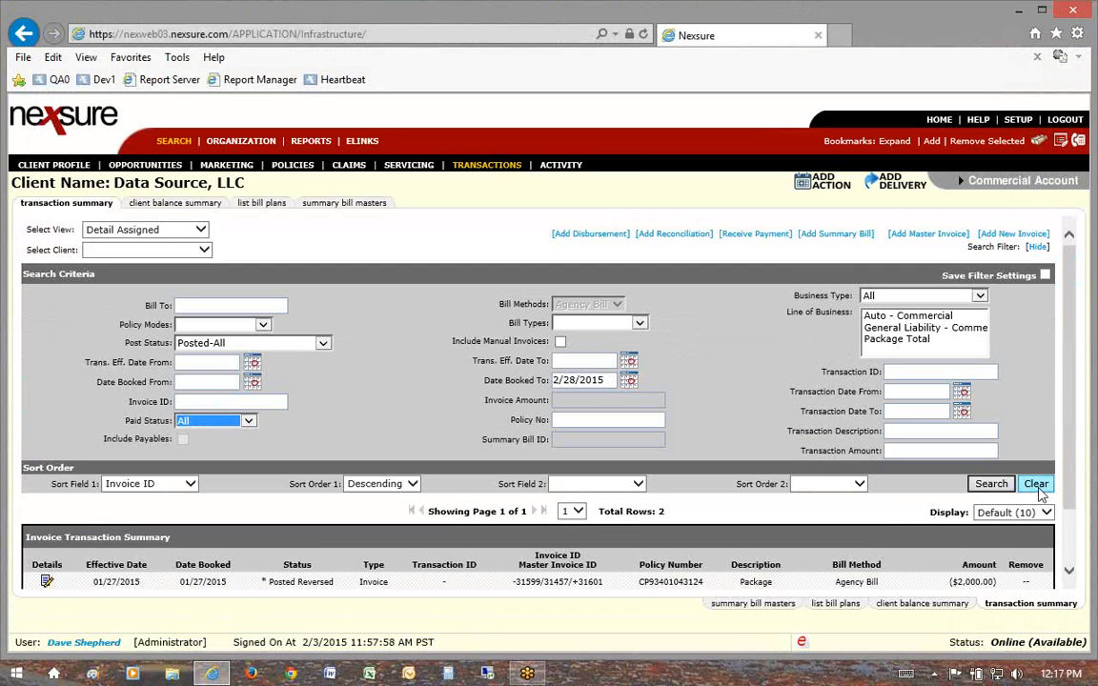
pyautogui.click(1001, 486)
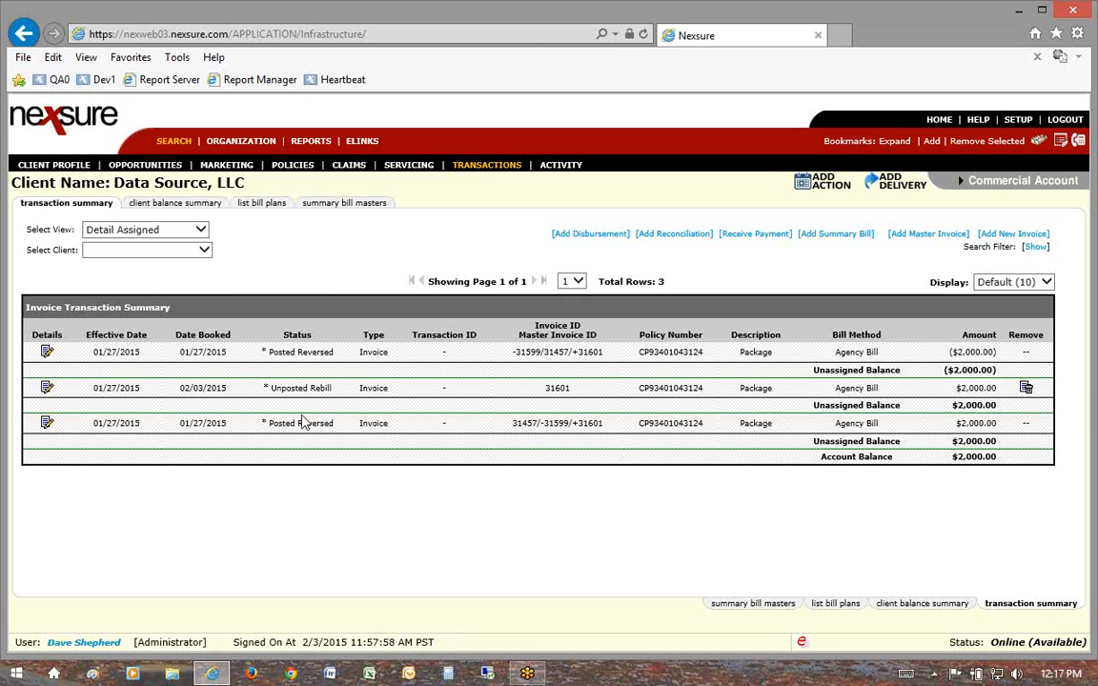
# Examine the linked invoice IDs on the original $2,000.00 reversed invoice and compare them with the rebill's ID.
pyautogui.doubleClick(558, 425)
pyautogui.click(545, 435)
pyautogui.moveTo(569, 422); pyautogui.dragTo(512, 428)
pyautogui.click(553, 437)
pyautogui.moveTo(603, 423); pyautogui.dragTo(578, 428)
pyautogui.click(581, 426)
pyautogui.moveTo(570, 388); pyautogui.dragTo(549, 391)
pyautogui.moveTo(513, 426); pyautogui.dragTo(593, 423)
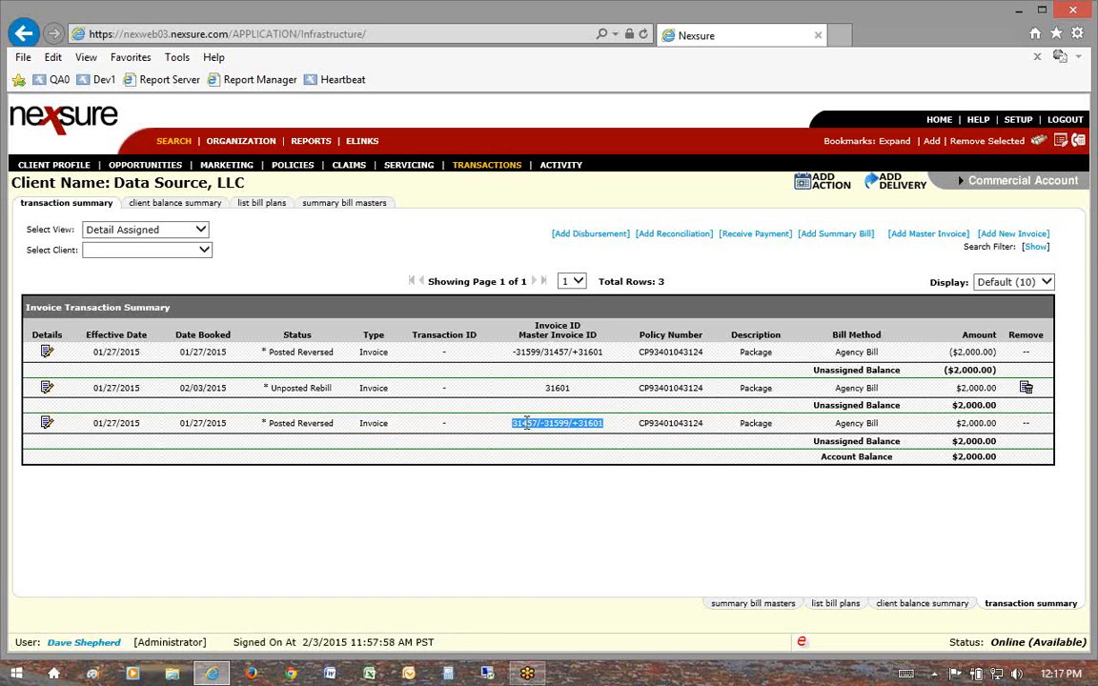
pyautogui.click(550, 425)
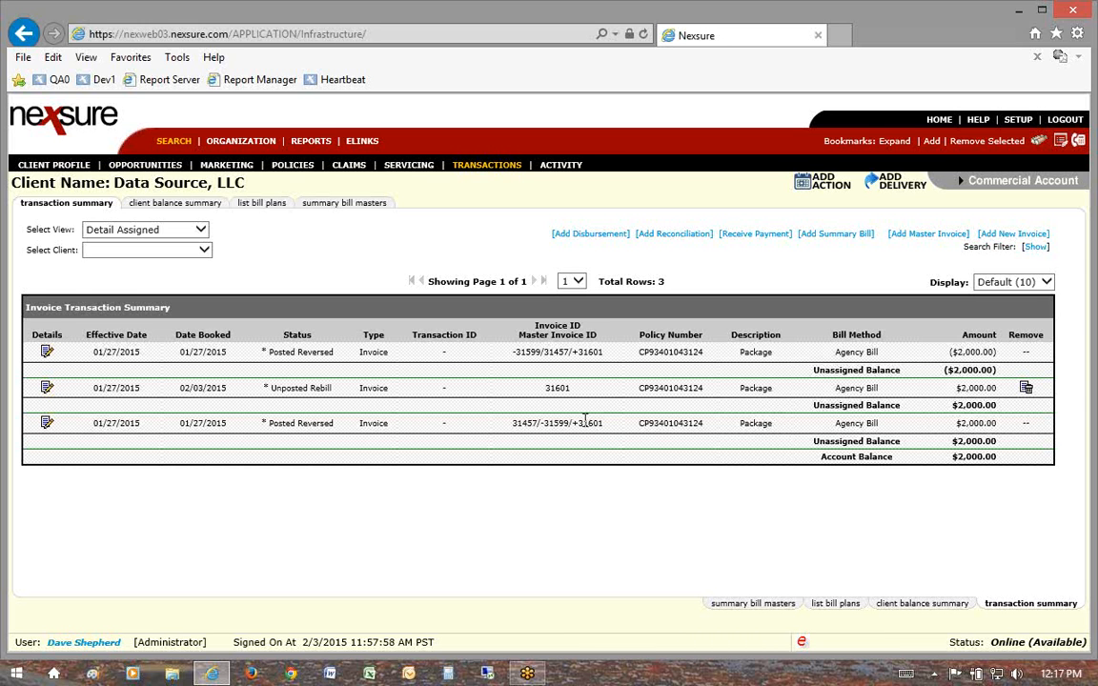
pyautogui.doubleClick(593, 422)
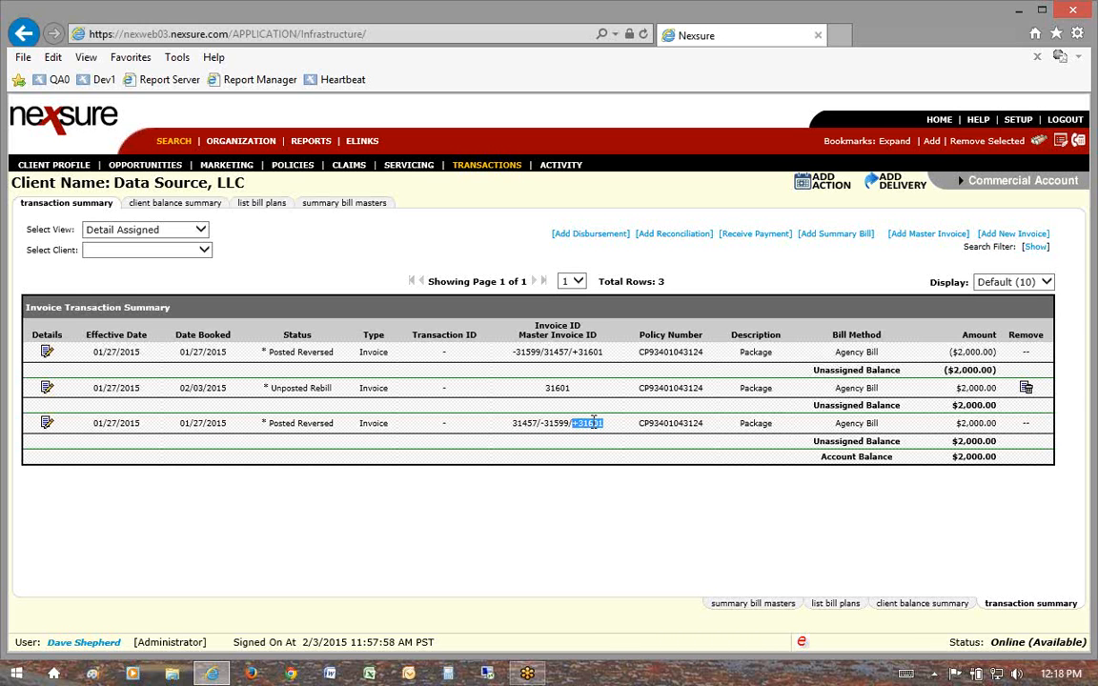
# Examine the linked invoice IDs on the negative reversal entry, and the ID and status of the rebill invoice.
pyautogui.click(541, 352)
pyautogui.doubleClick(523, 354)
pyautogui.moveTo(545, 352); pyautogui.dragTo(606, 352)
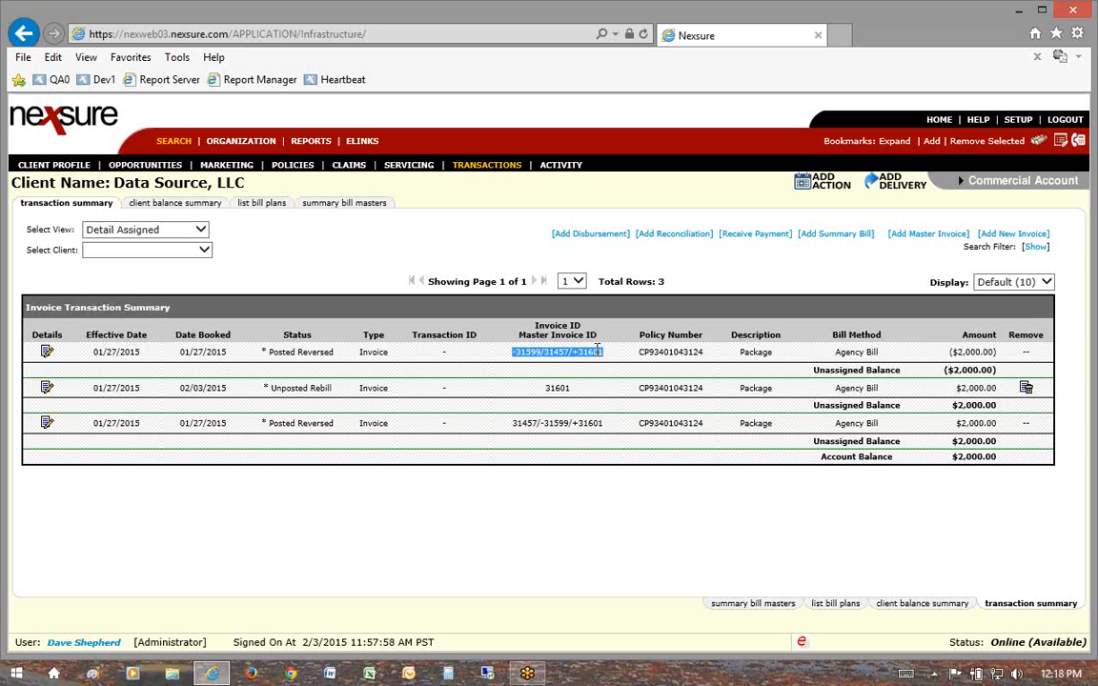
pyautogui.click(528, 361)
pyautogui.moveTo(545, 351); pyautogui.dragTo(565, 351)
pyautogui.doubleClick(587, 353)
pyautogui.doubleClick(558, 388)
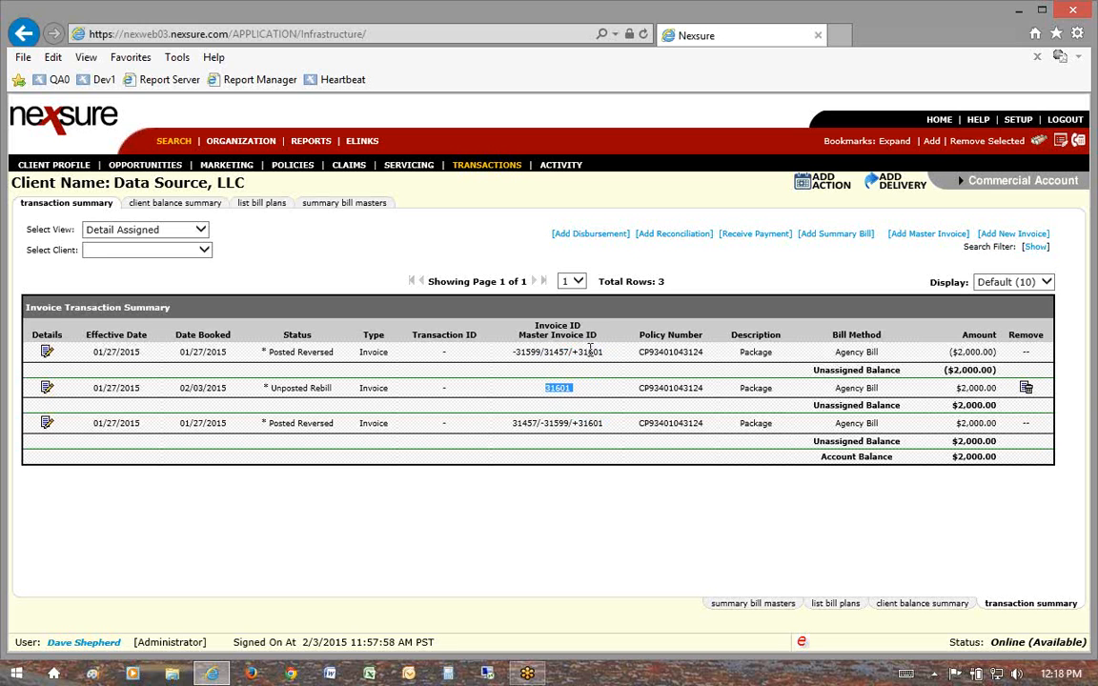
pyautogui.click(559, 399)
pyautogui.moveTo(334, 393); pyautogui.dragTo(270, 389)
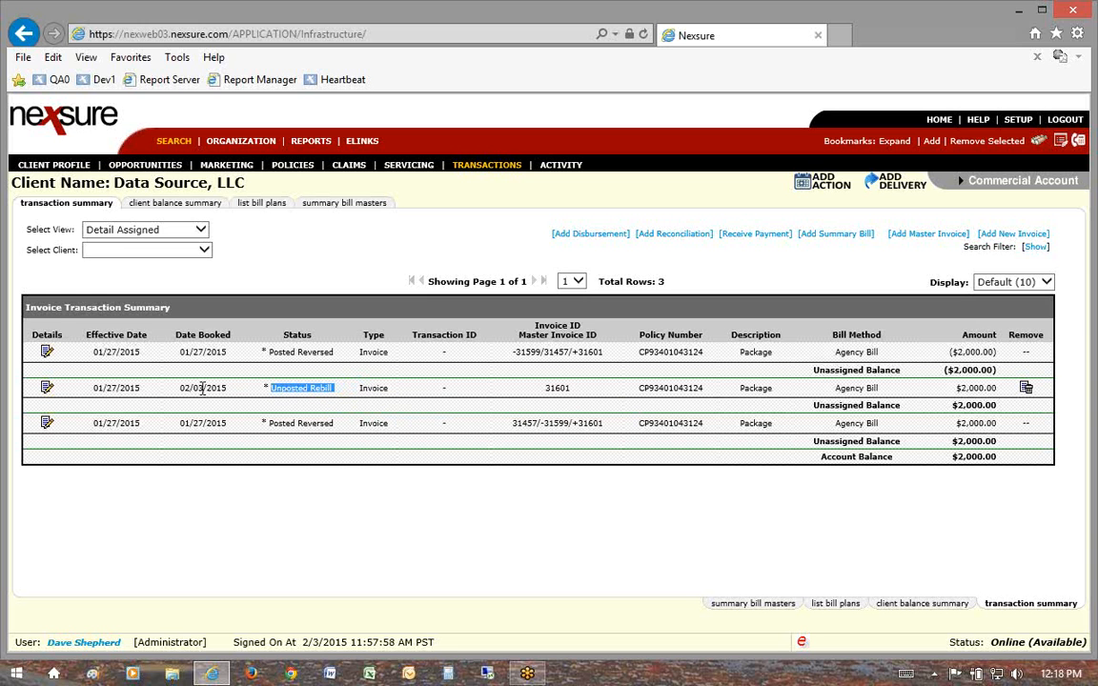
# Open the unposted rebill invoice and set the Auto - Commercial premium's amount due to 1,400.
pyautogui.click(47, 389)
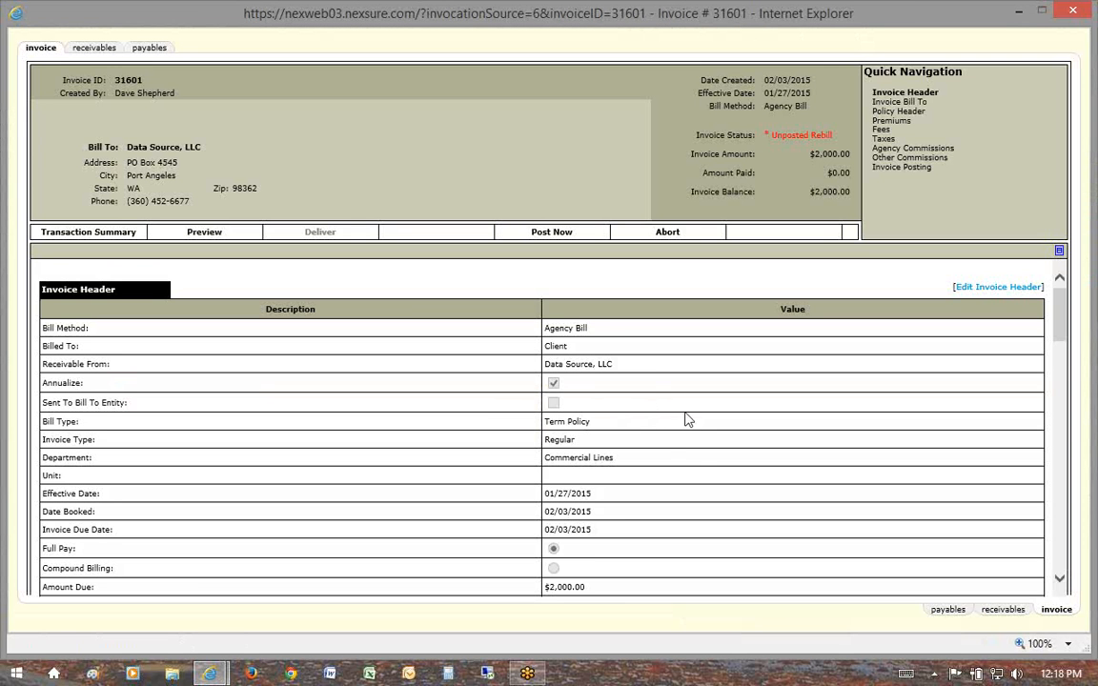
pyautogui.scroll(-3, 695, 462)
pyautogui.scroll(-10, 693, 464)
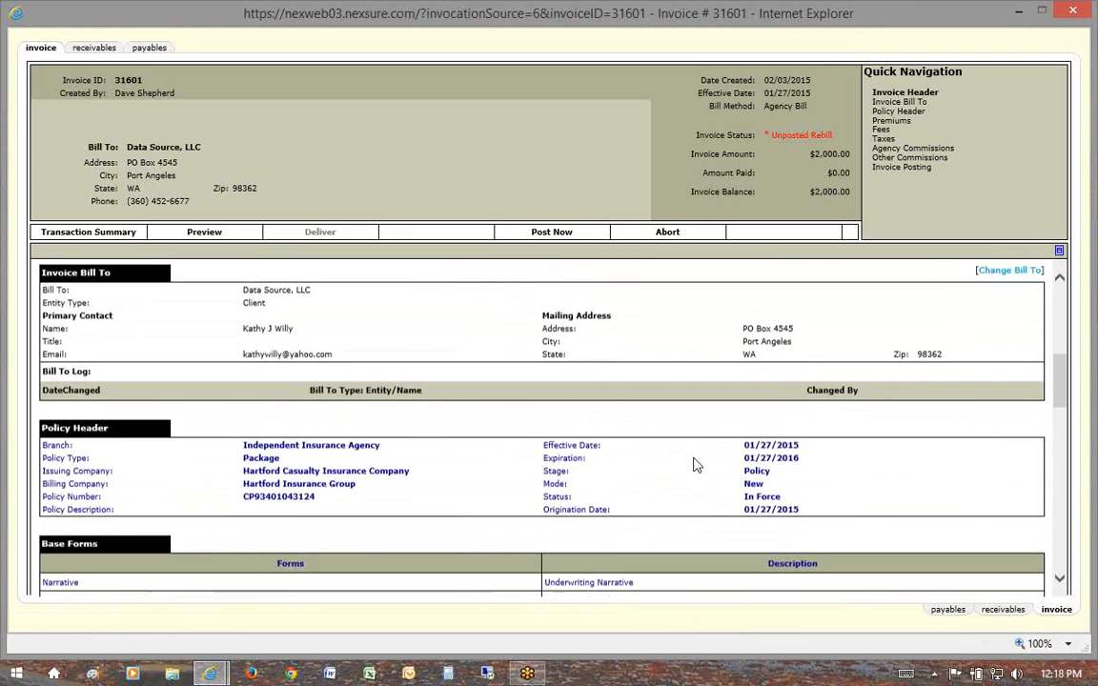
pyautogui.scroll(-5, 696, 476)
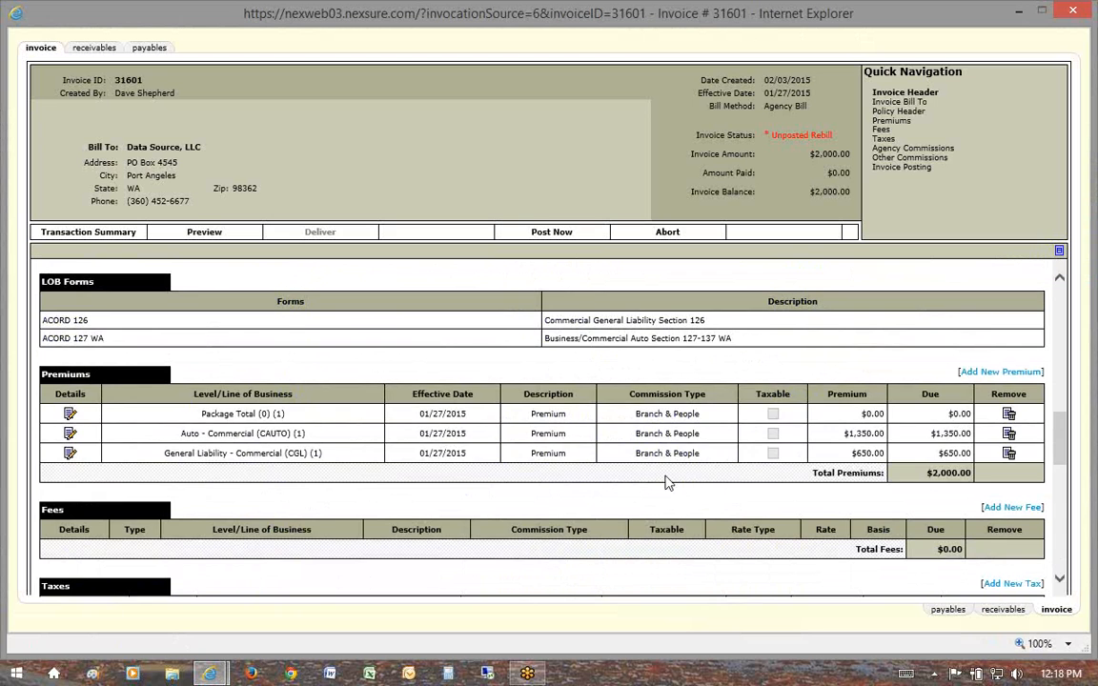
pyautogui.scroll(3, 667, 481)
pyautogui.scroll(-5, 666, 477)
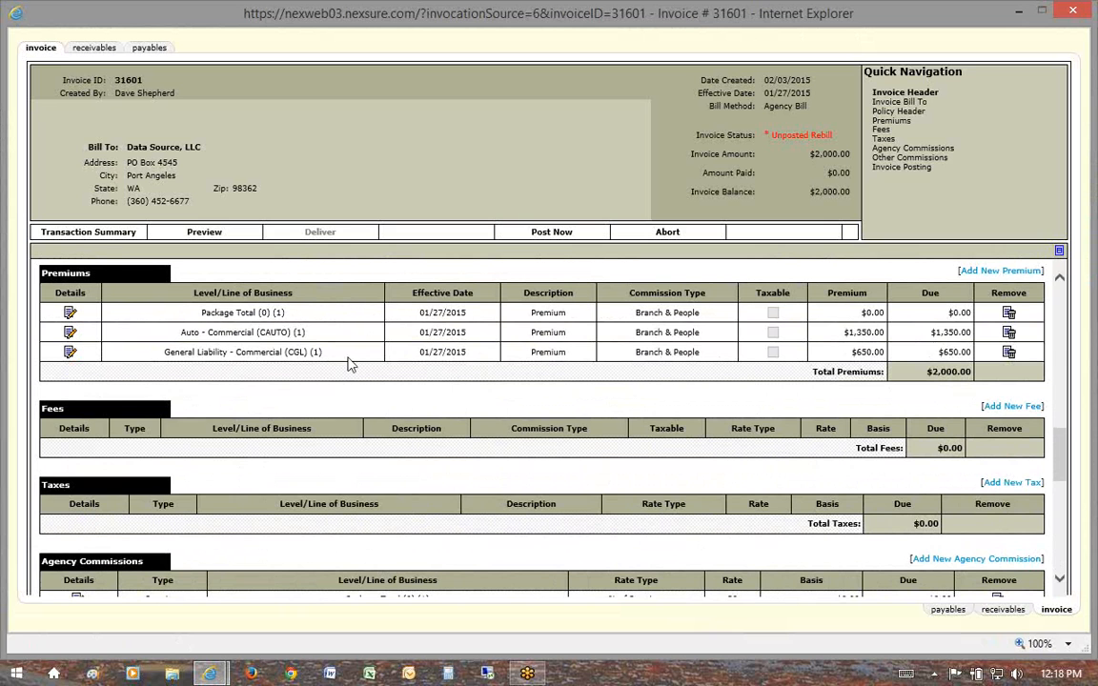
pyautogui.click(69, 332)
pyautogui.moveTo(591, 380); pyautogui.dragTo(508, 385)
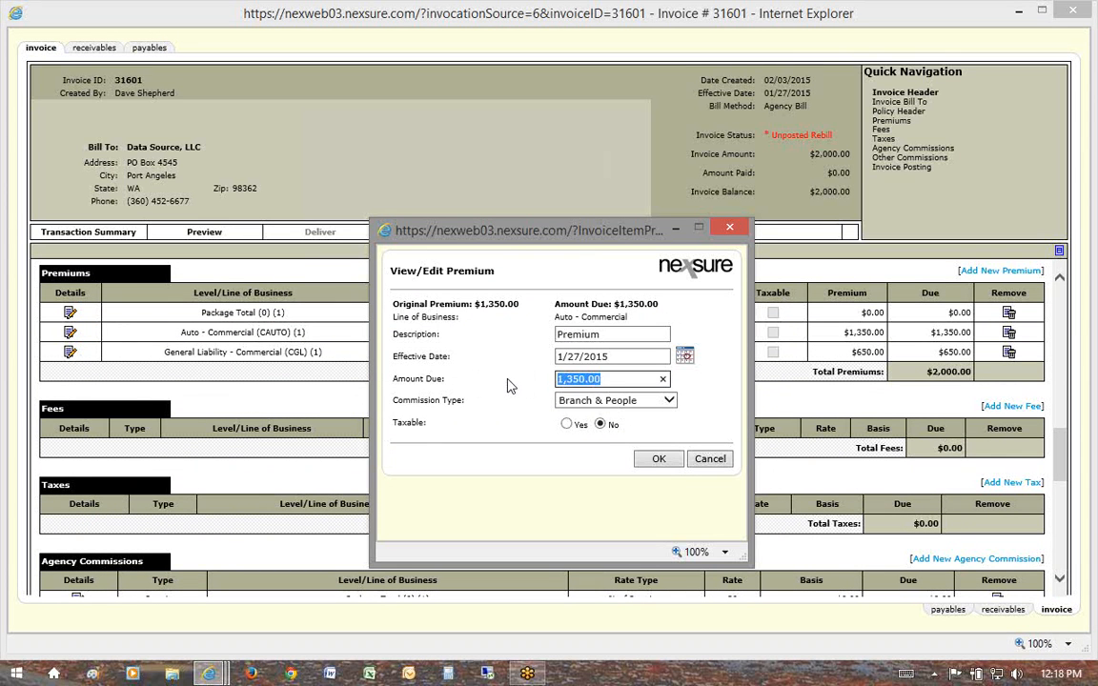
pyautogui.write('14')
pyautogui.click(657, 459)
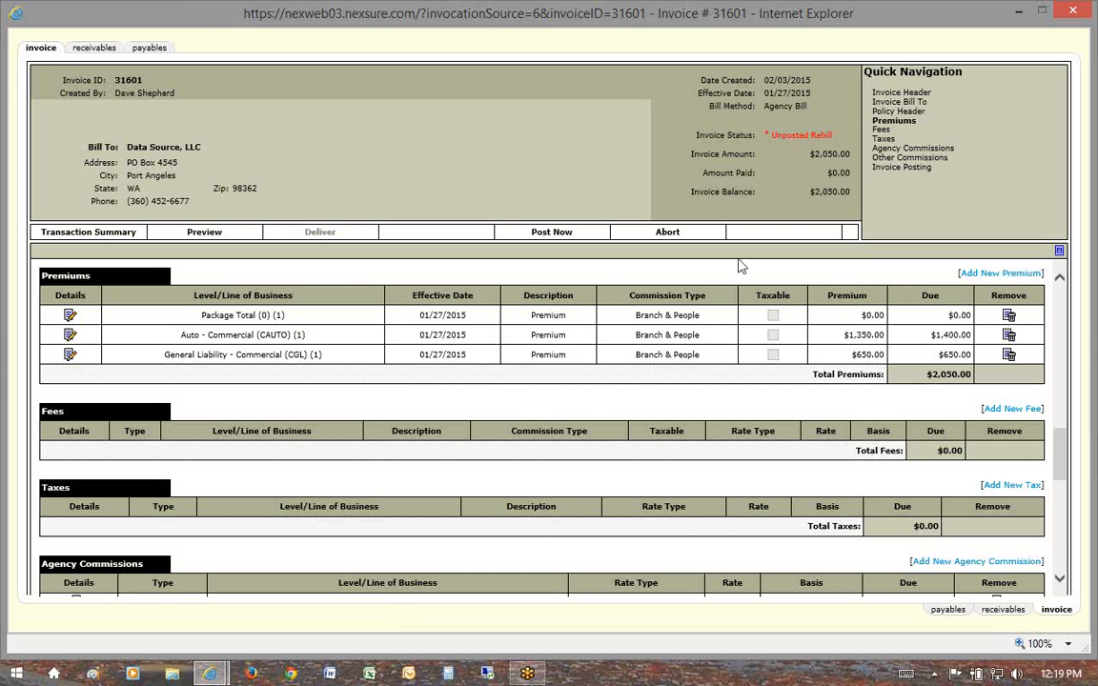
# Review the rebill's agency and other commissions and post the invoice without sending it to the Bill To entity.
pyautogui.scroll(-2, 575, 471)
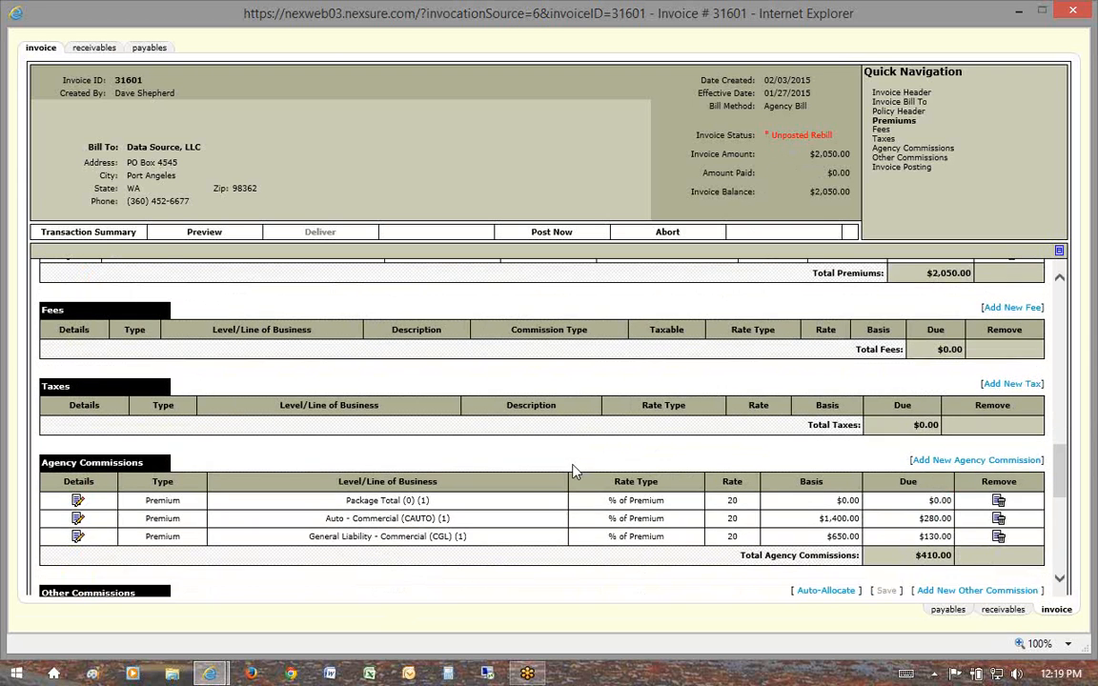
pyautogui.scroll(-4, 572, 476)
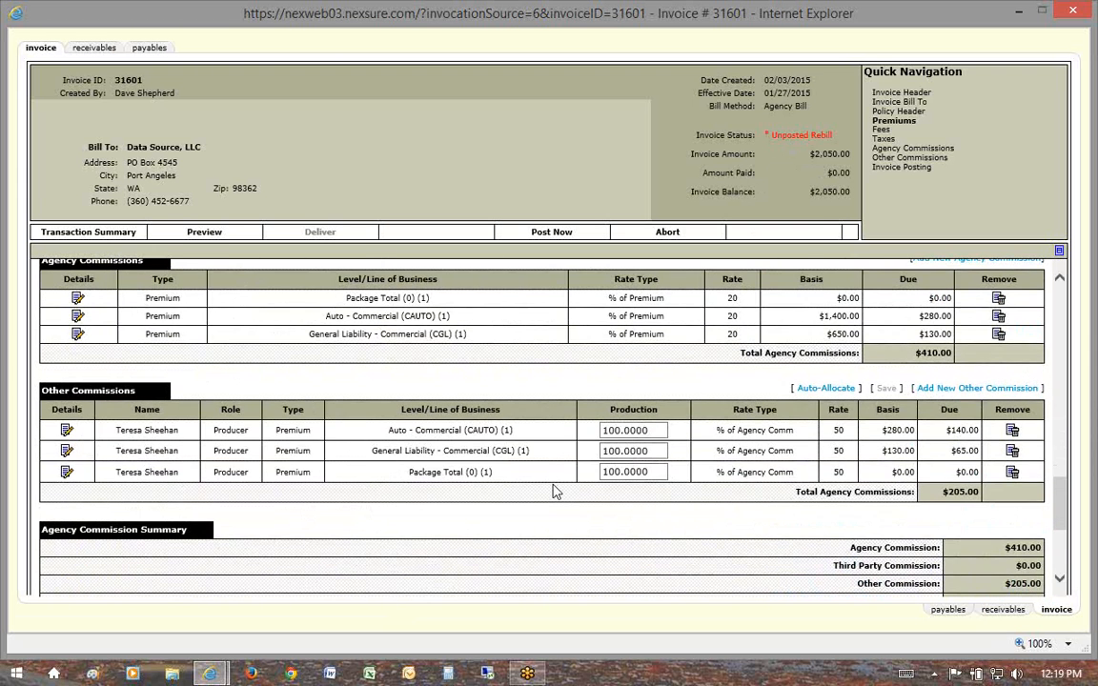
pyautogui.scroll(1, 502, 441)
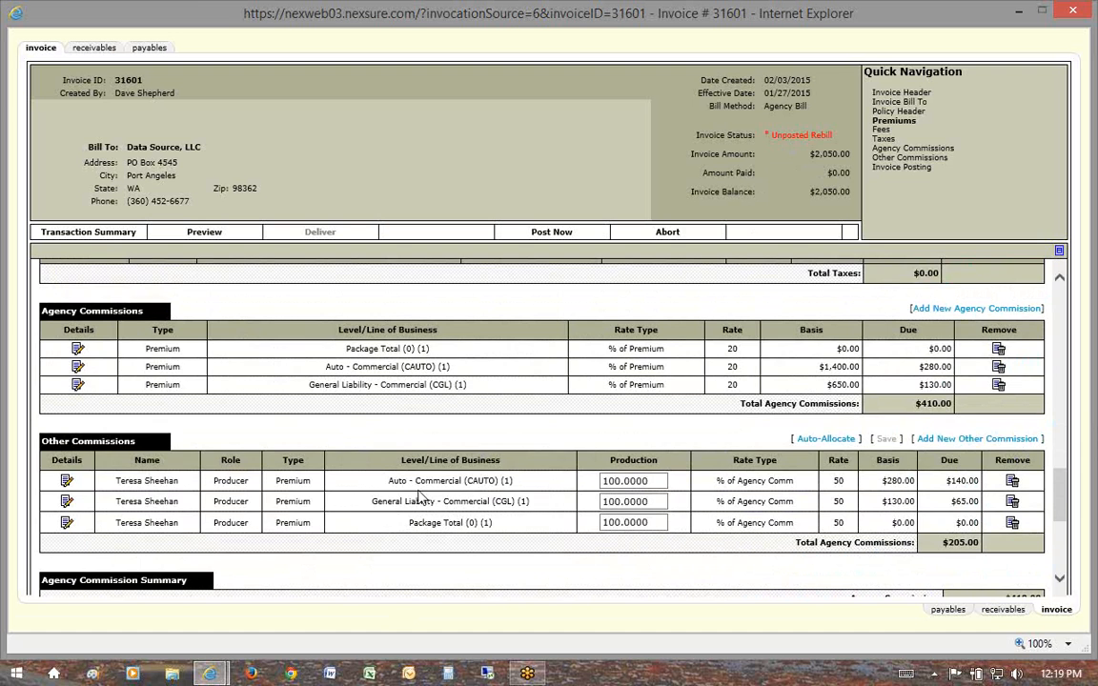
pyautogui.scroll(4, 419, 495)
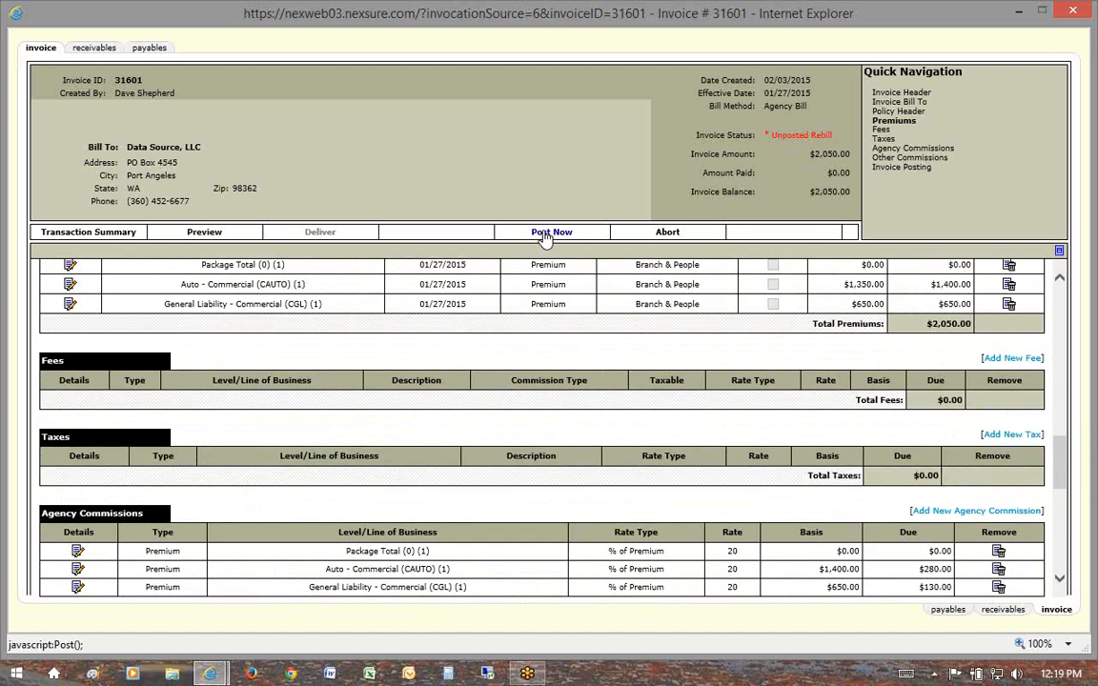
pyautogui.click(551, 232)
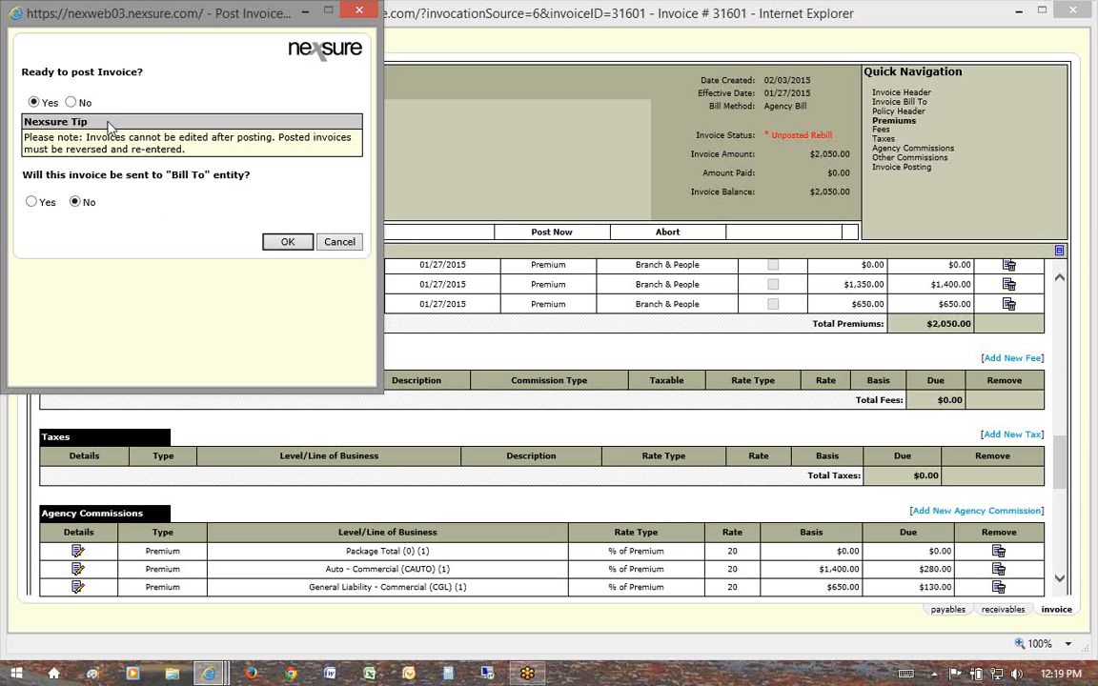
pyautogui.click(287, 244)
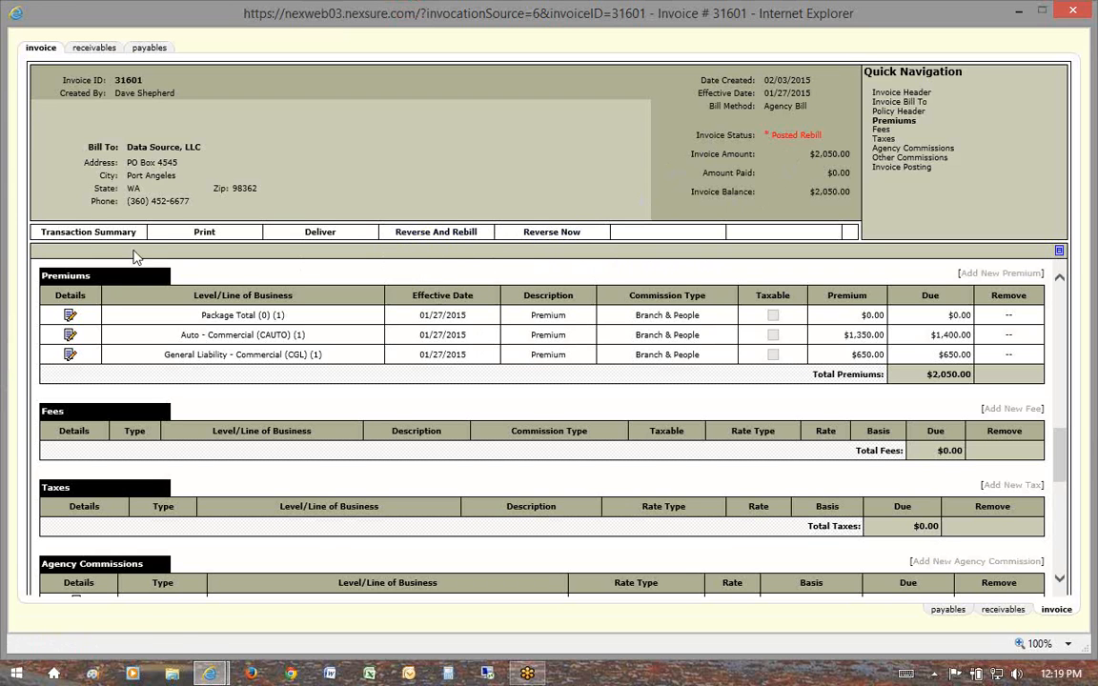
# Return to the transaction summary and open the posted rebill invoice to review its header.
pyautogui.click(89, 236)
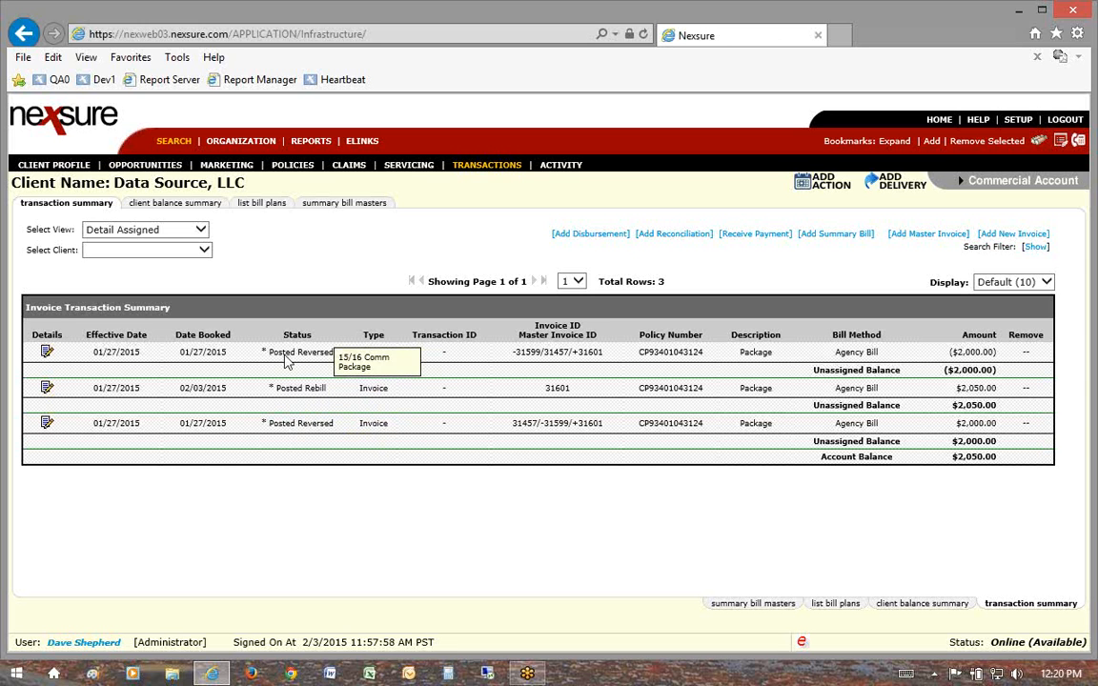
pyautogui.click(46, 390)
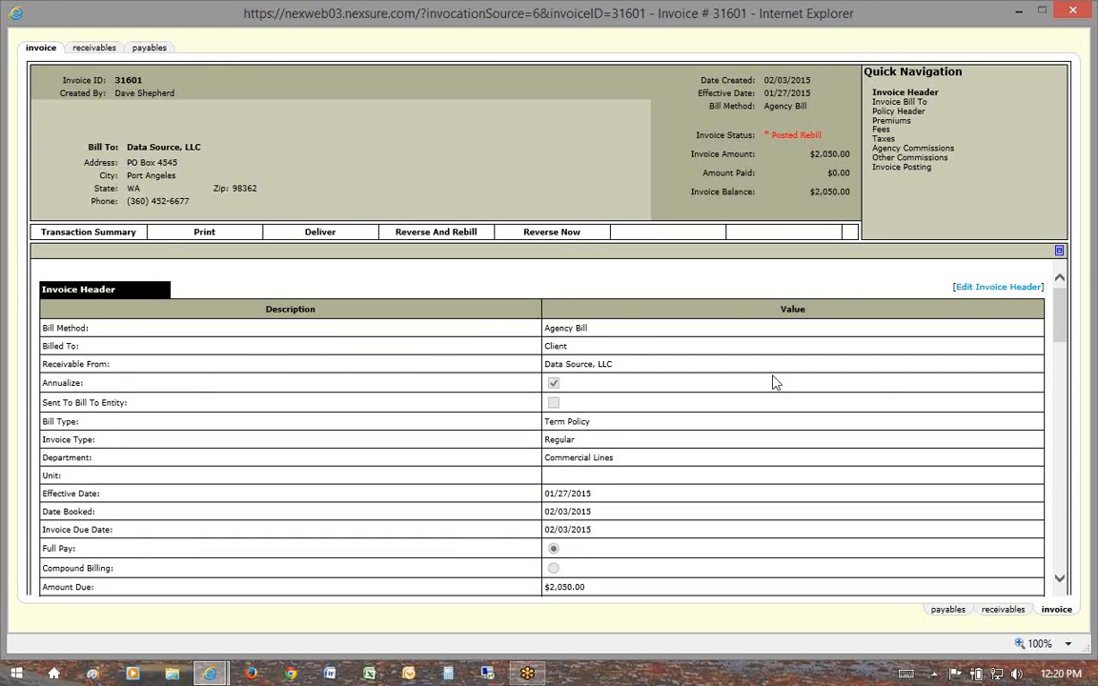
pyautogui.scroll(-5, 774, 382)
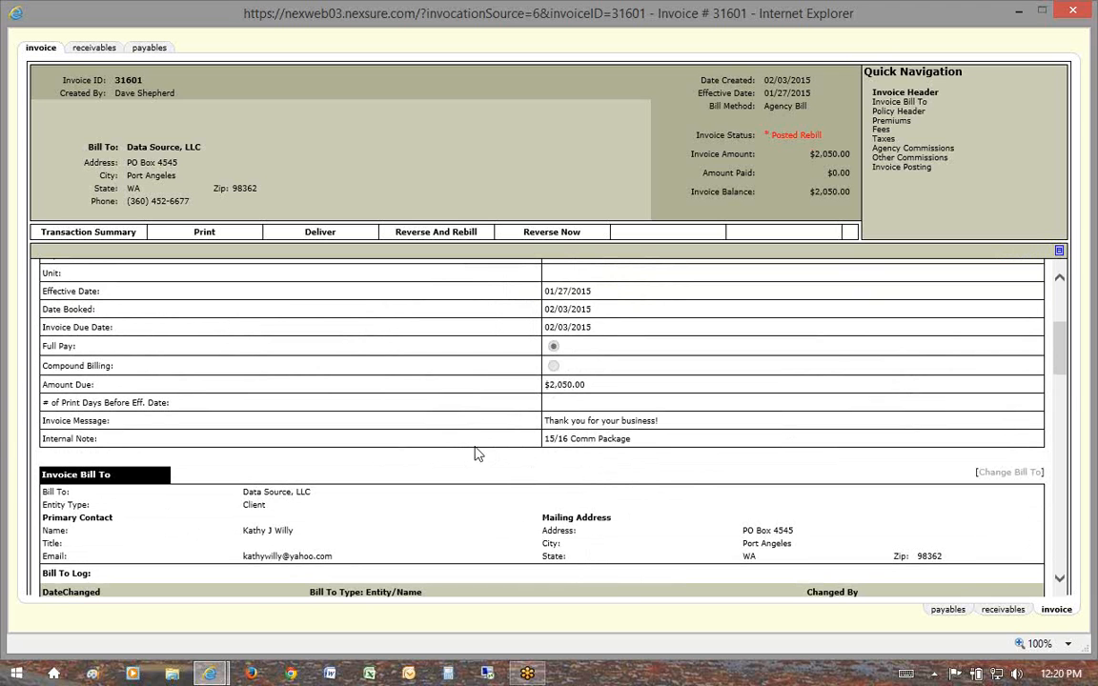
# Append ", test message" to the 15/16 Comm Package internal note in the posted rebill invoice's header.
pyautogui.moveTo(42, 439); pyautogui.dragTo(96, 438)
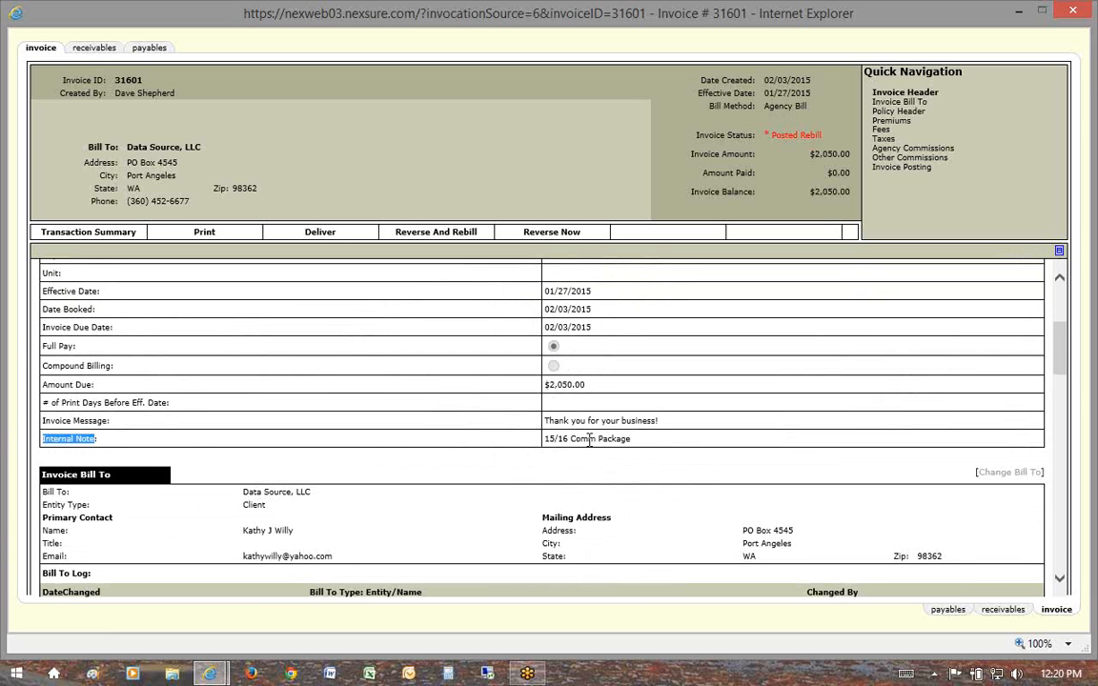
pyautogui.moveTo(630, 438); pyautogui.dragTo(544, 440)
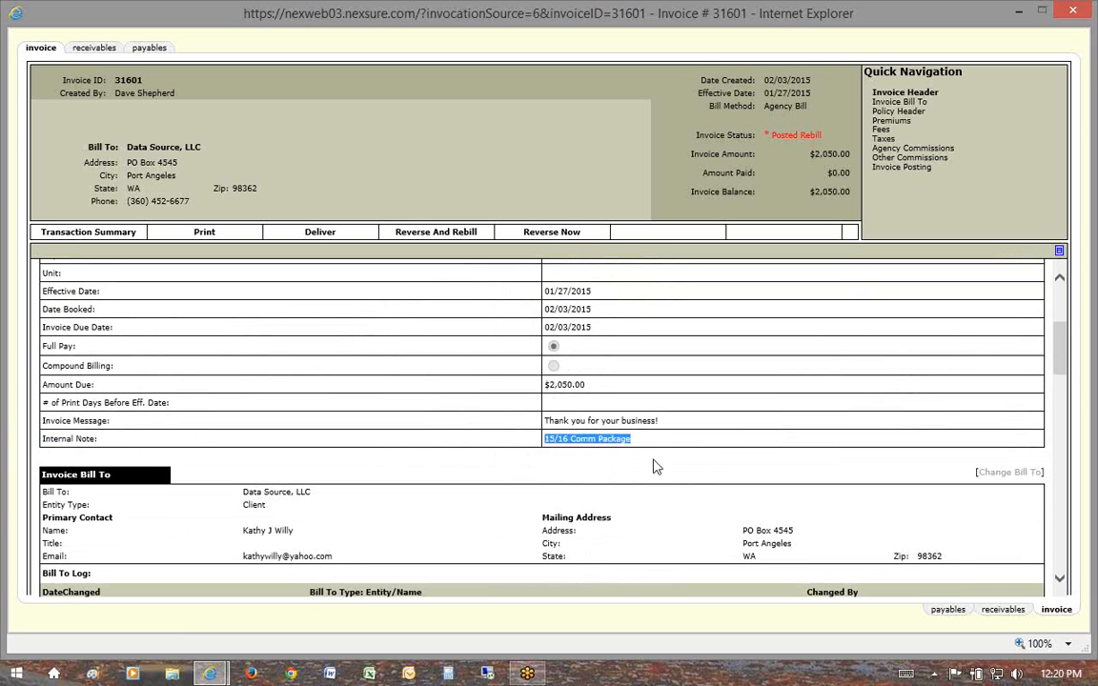
pyautogui.scroll(5, 735, 436)
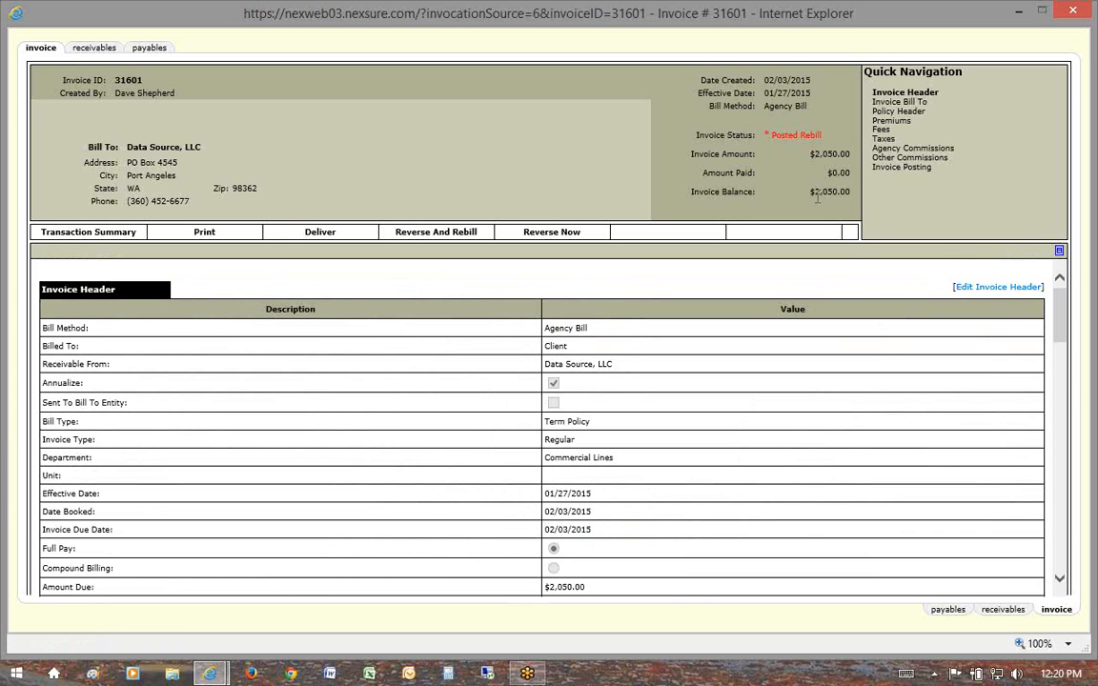
pyautogui.click(968, 298)
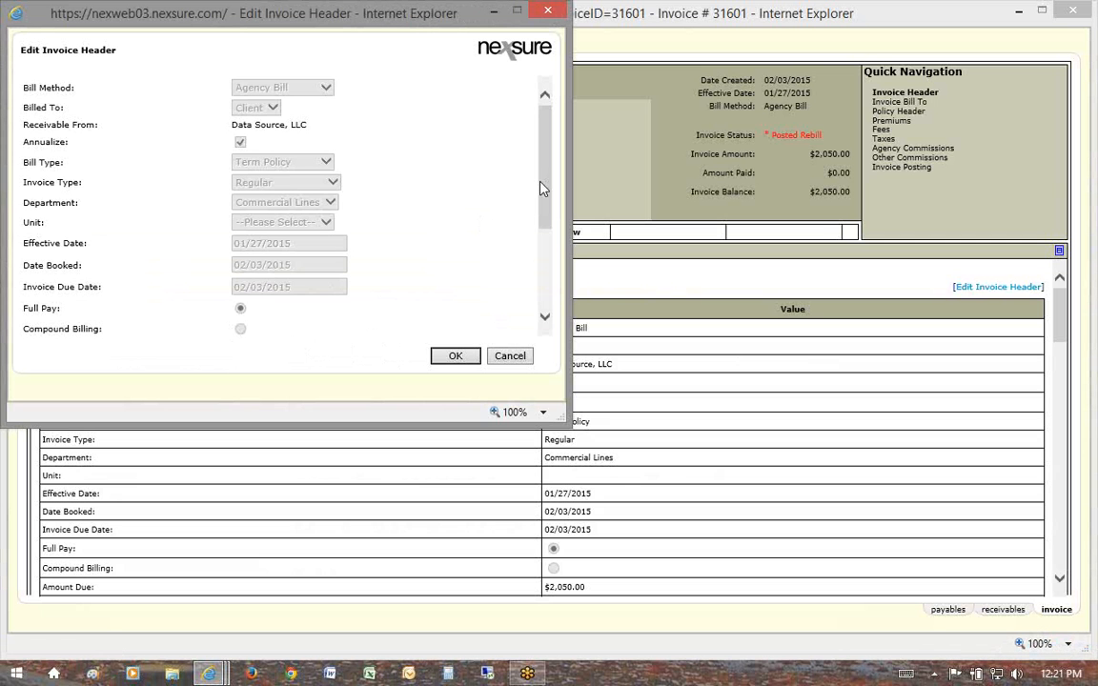
pyautogui.scroll(-4, 485, 163)
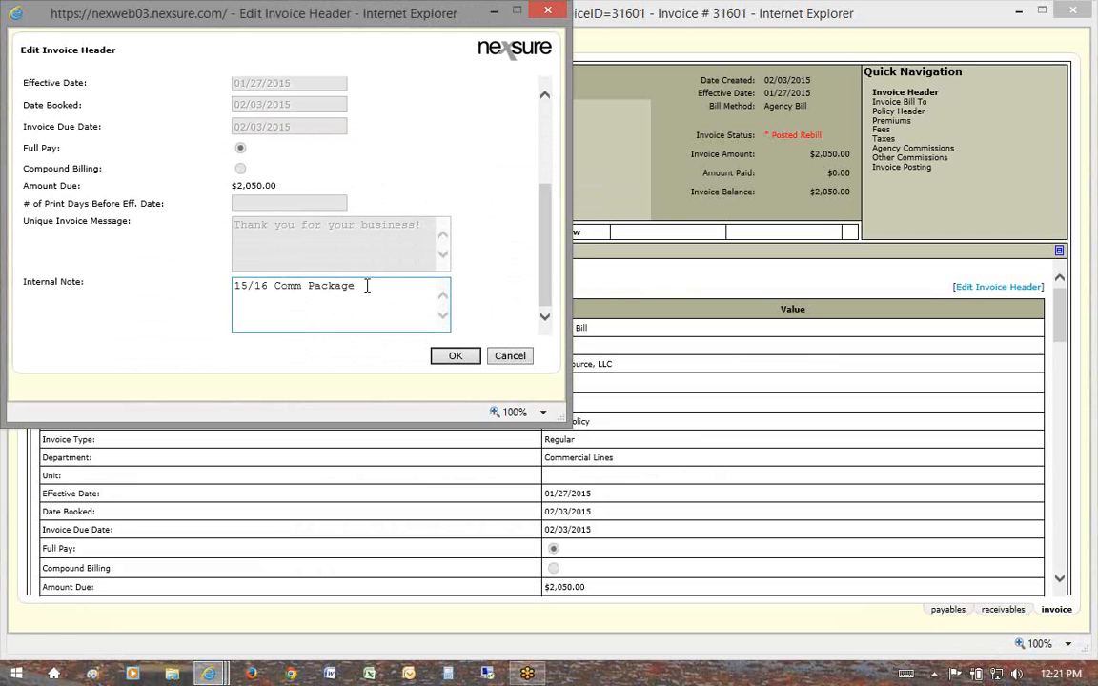
pyautogui.click(367, 286)
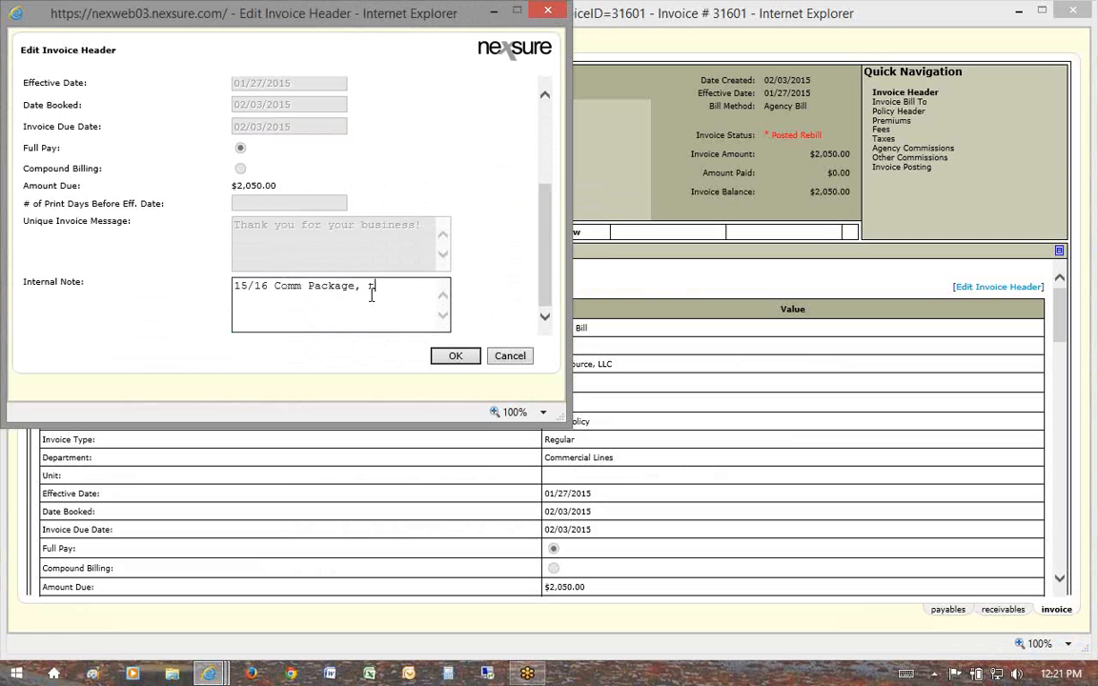
pyautogui.write(', test message')
pyautogui.click(450, 357)
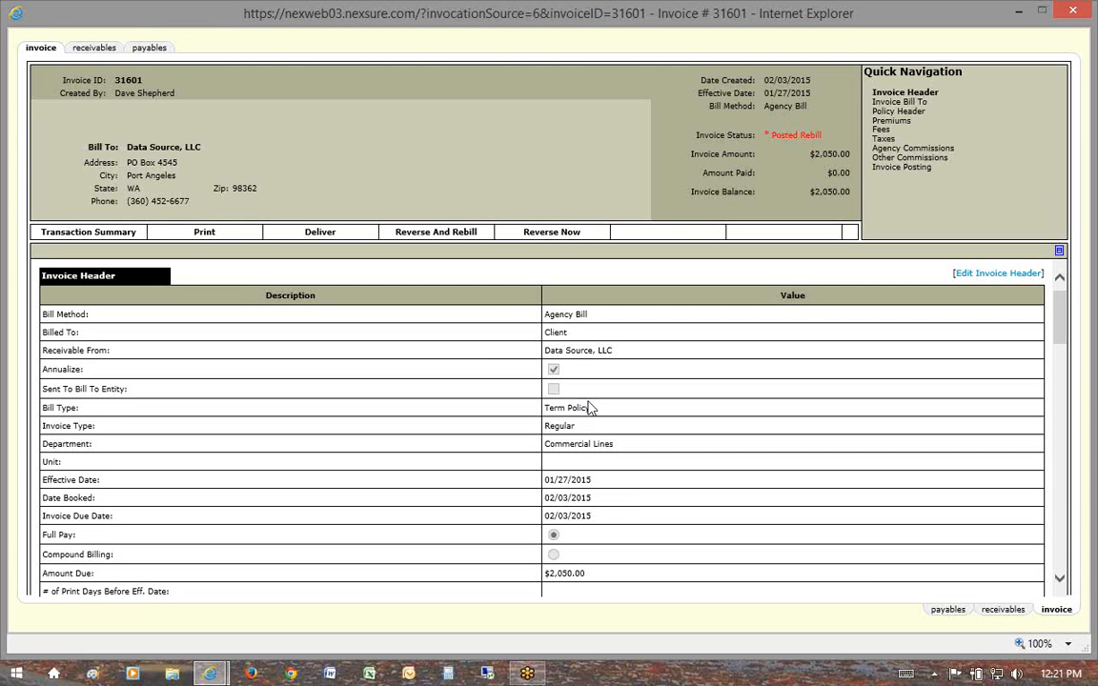
# Return to the client's transaction summary and review the posted rebill and posted reversed entries.
pyautogui.click(100, 236)
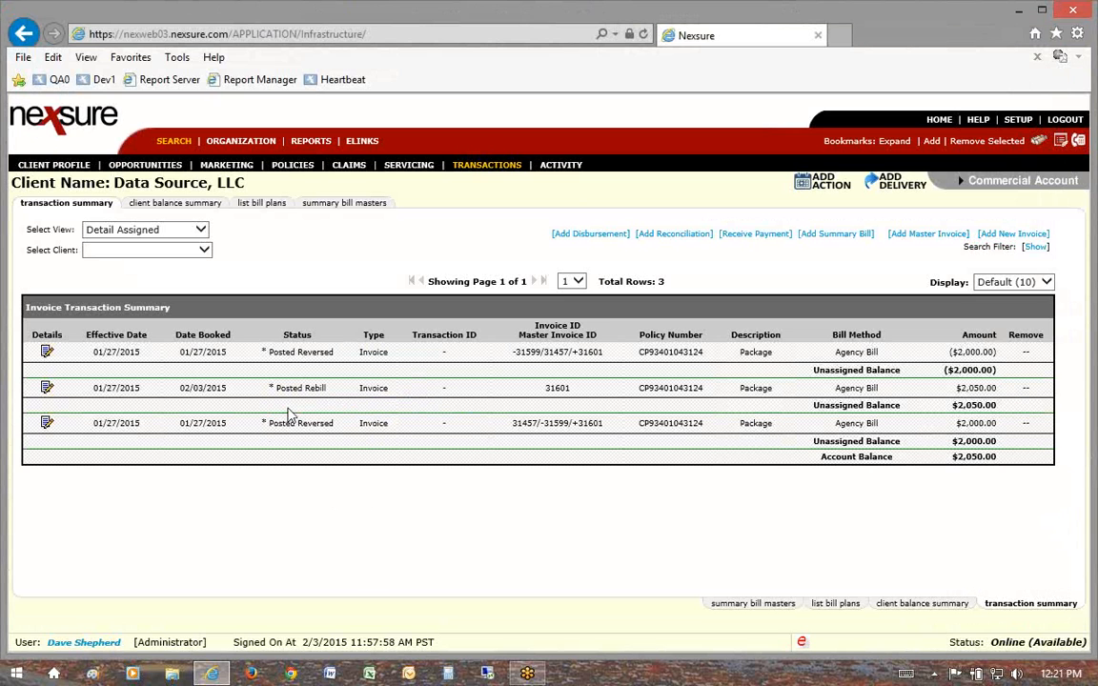
pyautogui.moveTo(297, 392)
pyautogui.moveTo(197, 181)
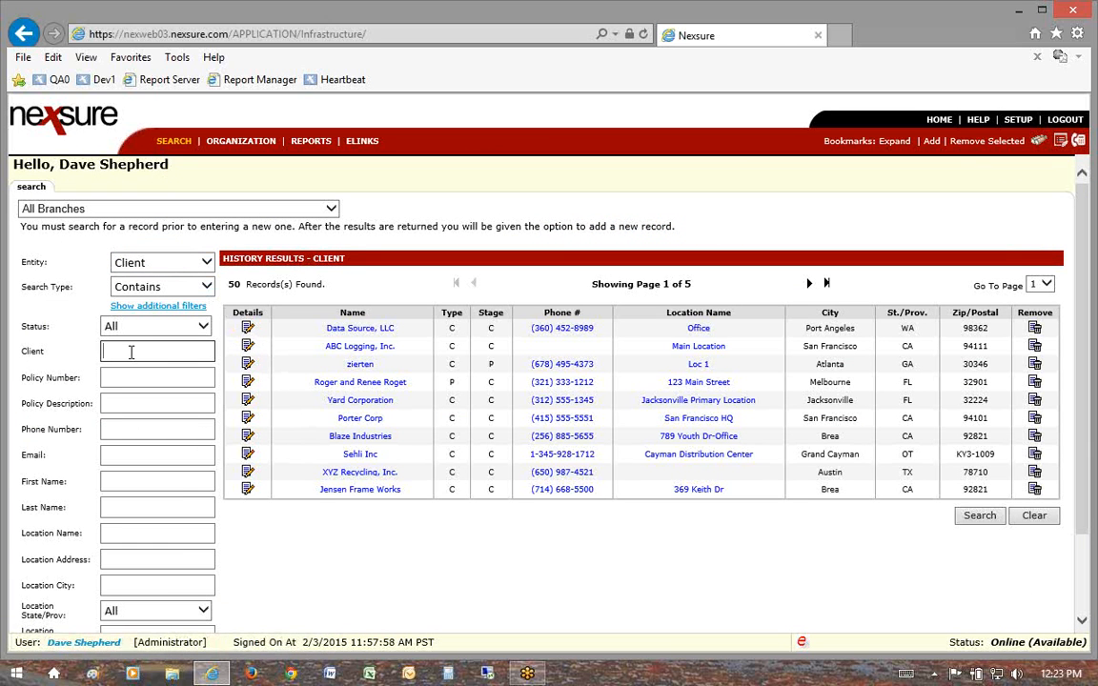
# Open the transactions of the client Data Source, LLC and start a new received payment.
pyautogui.click(246, 328)
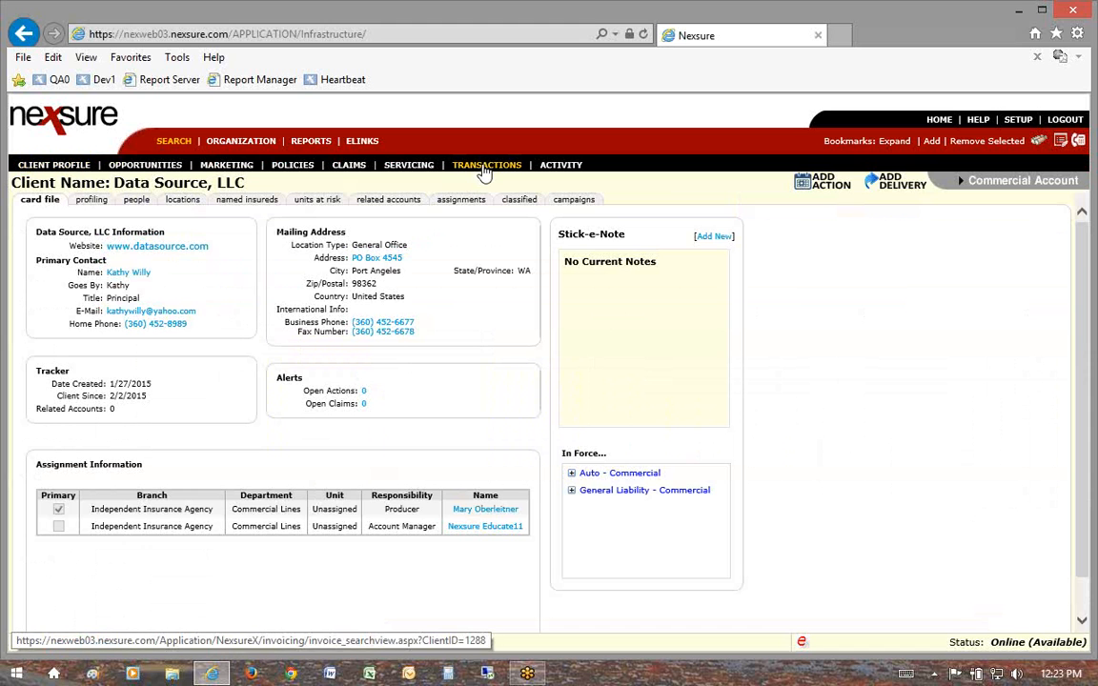
pyautogui.click(484, 167)
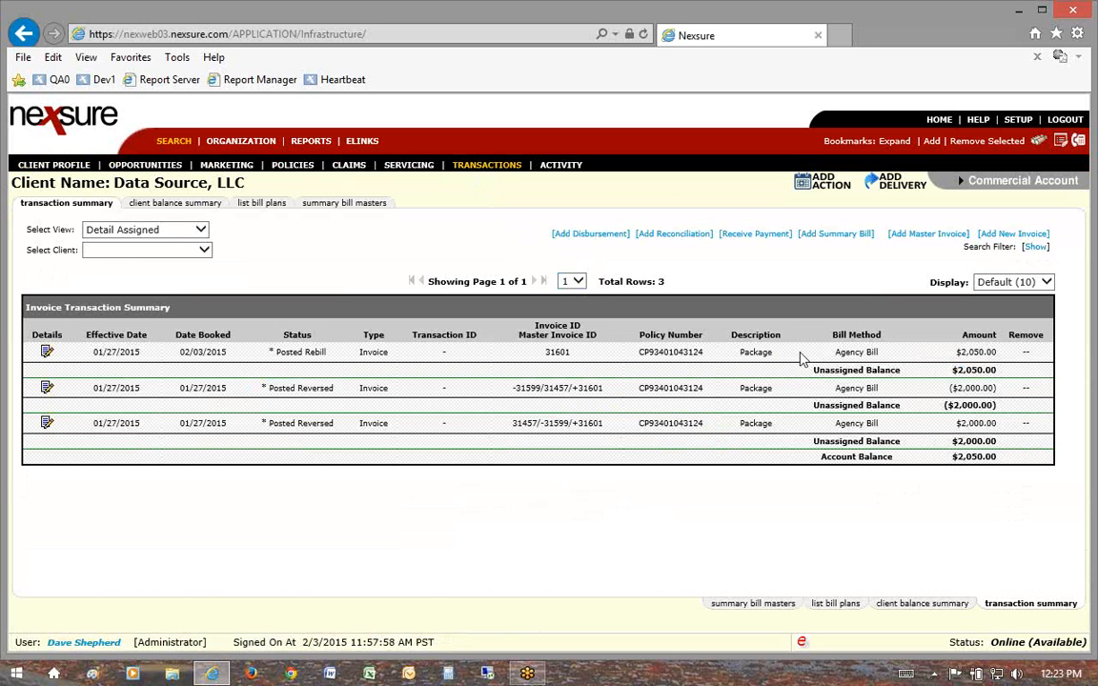
pyautogui.click(748, 235)
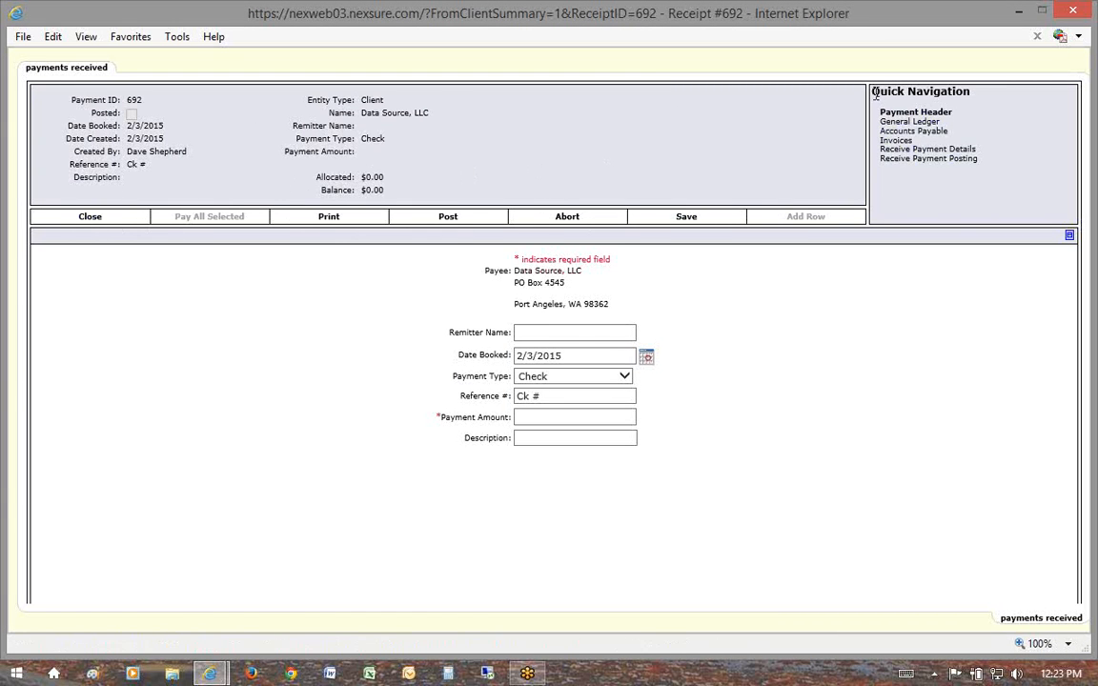
pyautogui.tripleClick(923, 93)
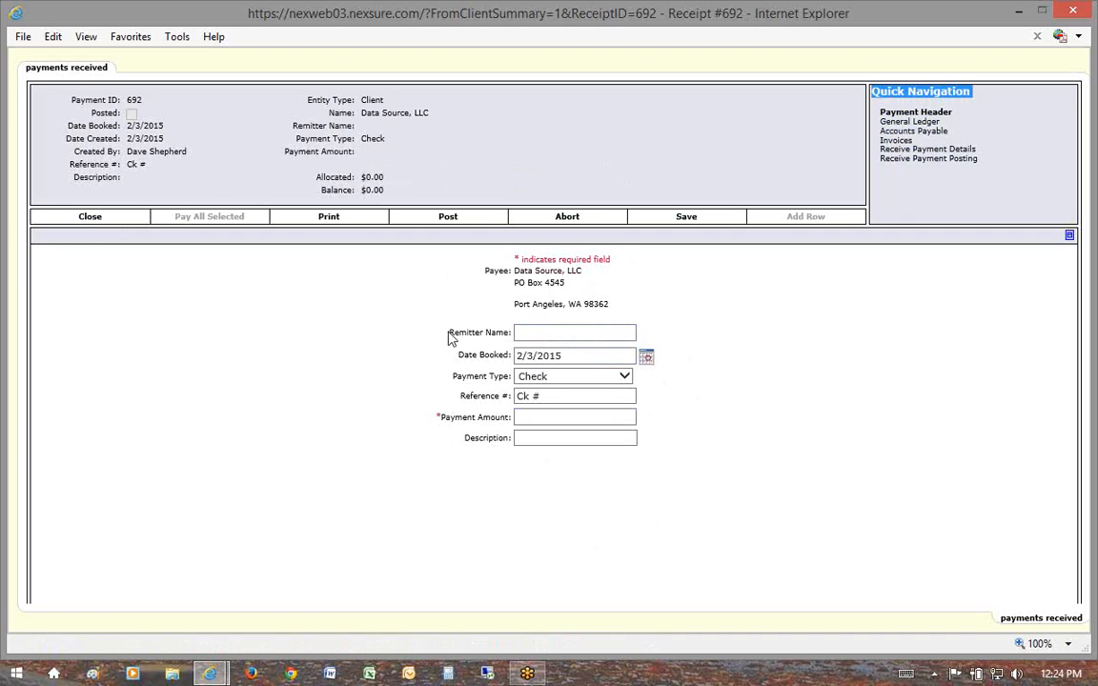
# Copy the client name Data Source, LLC from the payment header into the remitter name.
pyautogui.moveTo(449, 332); pyautogui.dragTo(533, 333)
pyautogui.click(546, 333)
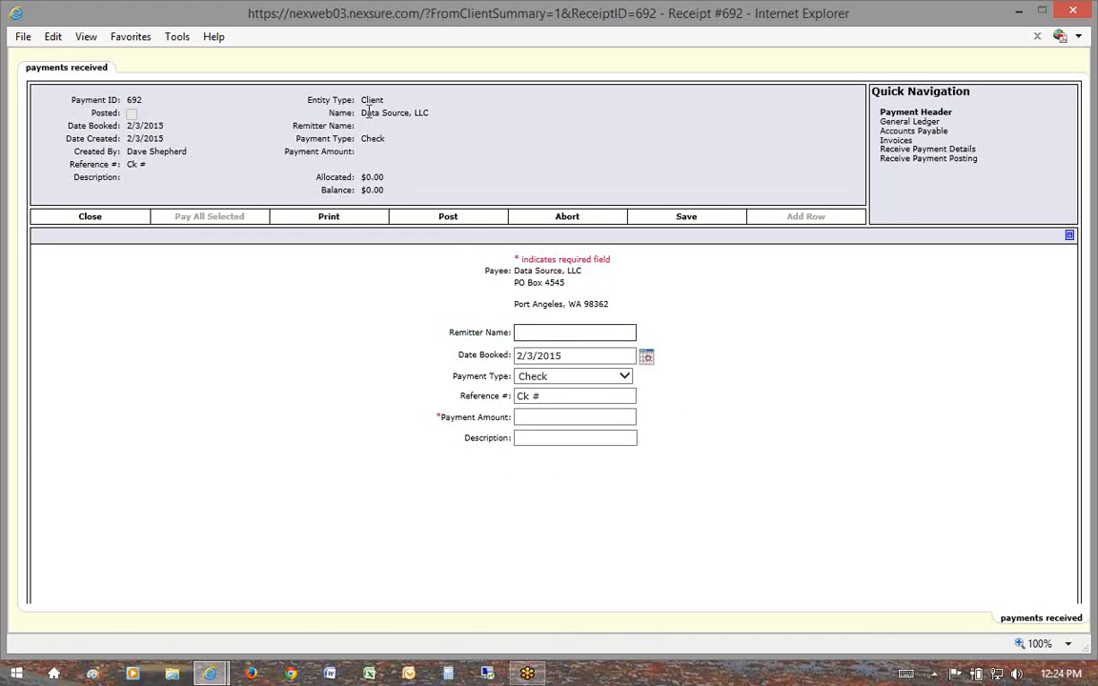
pyautogui.moveTo(363, 112); pyautogui.dragTo(429, 113)
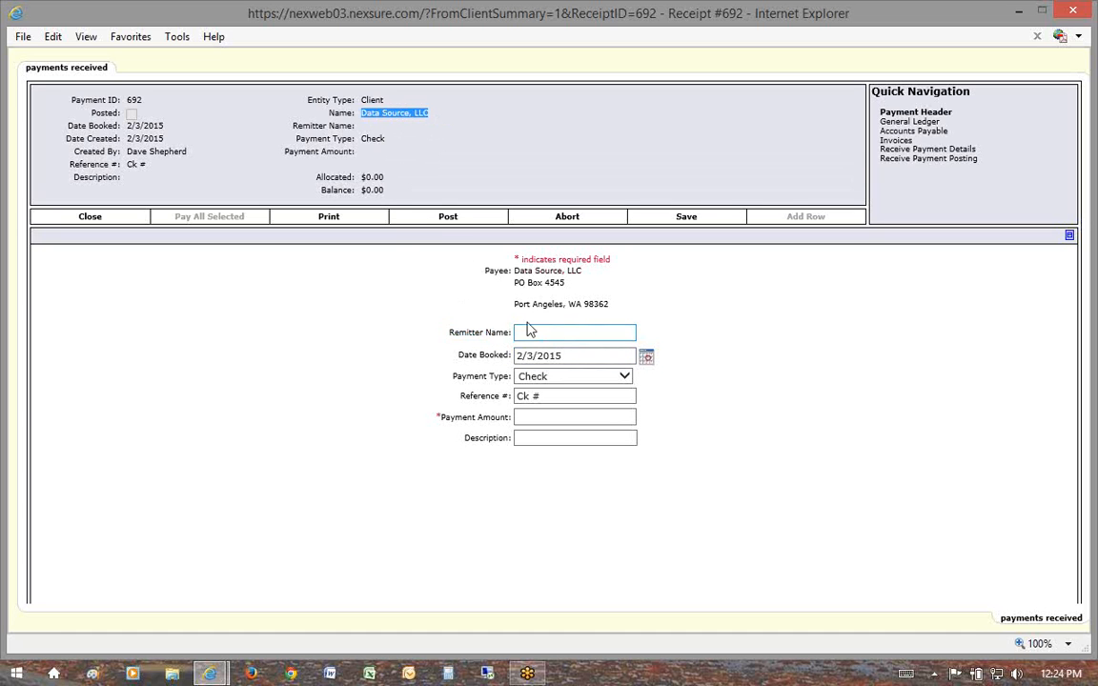
pyautogui.rightClick(364, 110)
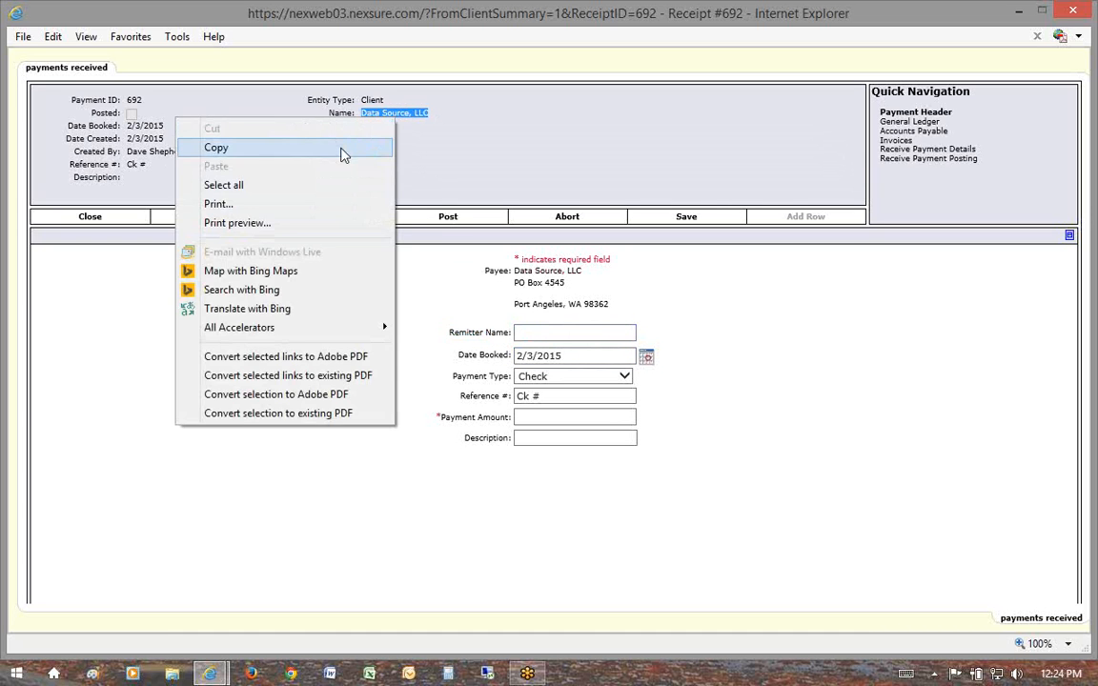
pyautogui.click(343, 148)
pyautogui.click(567, 334)
pyautogui.rightClick(567, 335)
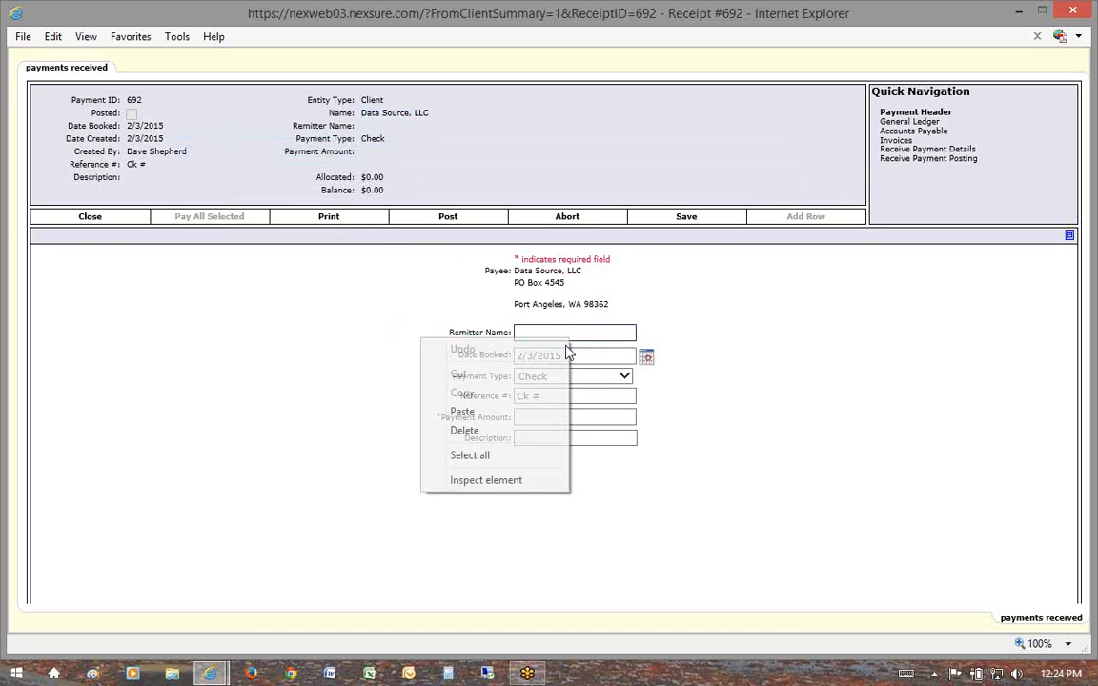
pyautogui.click(527, 415)
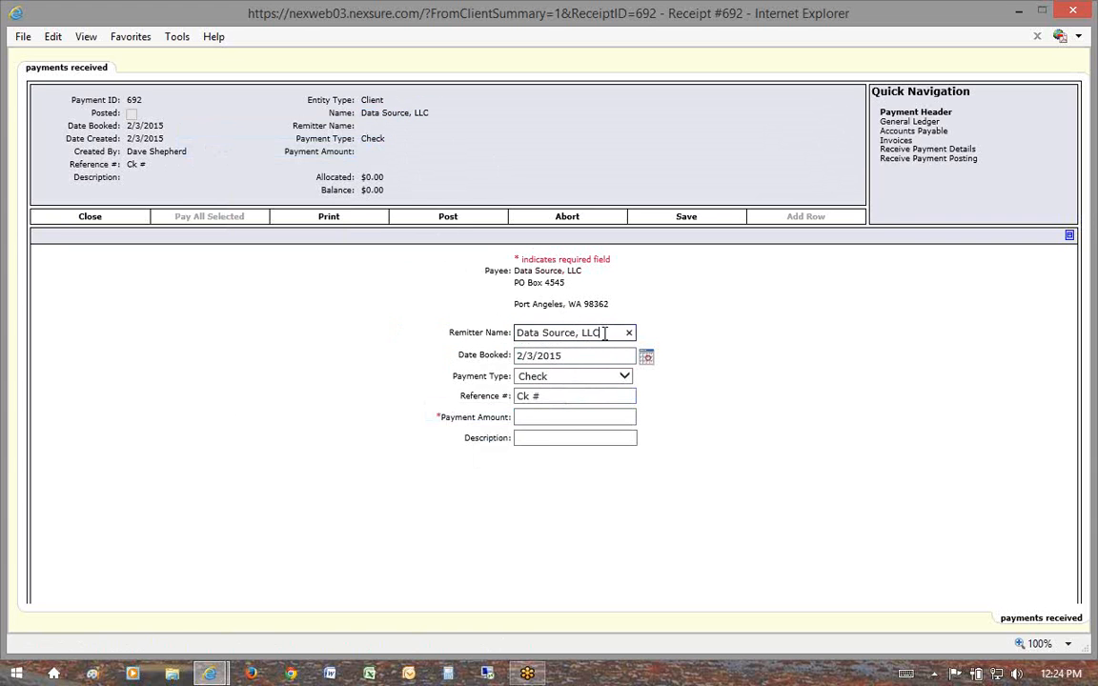
# Try IPFS as the remitter name, and restore Data Source, LLC.
pyautogui.moveTo(604, 332); pyautogui.dragTo(527, 332)
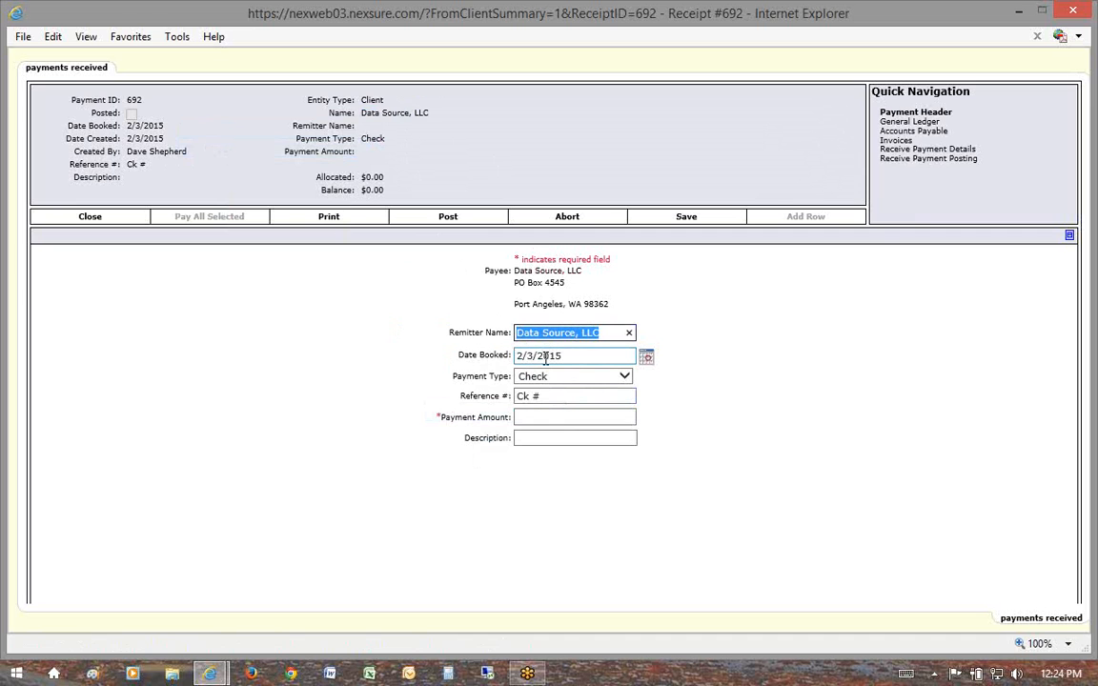
pyautogui.write('IPFS')
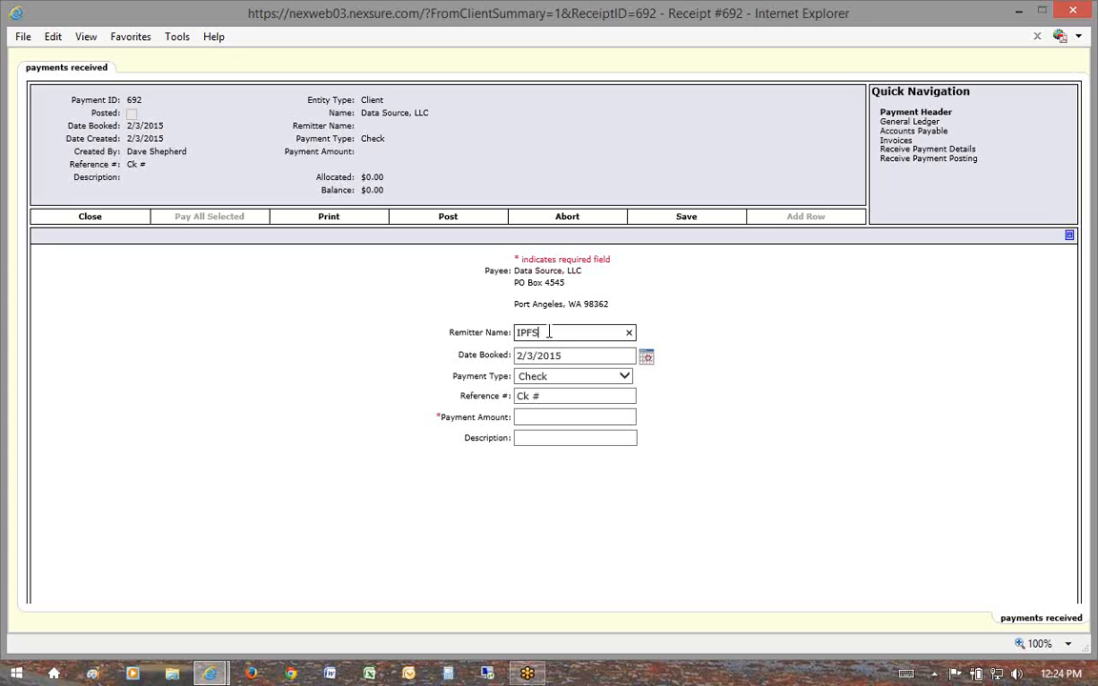
pyautogui.moveTo(545, 332); pyautogui.dragTo(505, 331)
pyautogui.hotkey('ctrl', 'v')
# Examine the payment's booked date and the available payment types, keeping Check selected.
pyautogui.moveTo(461, 355); pyautogui.dragTo(489, 352)
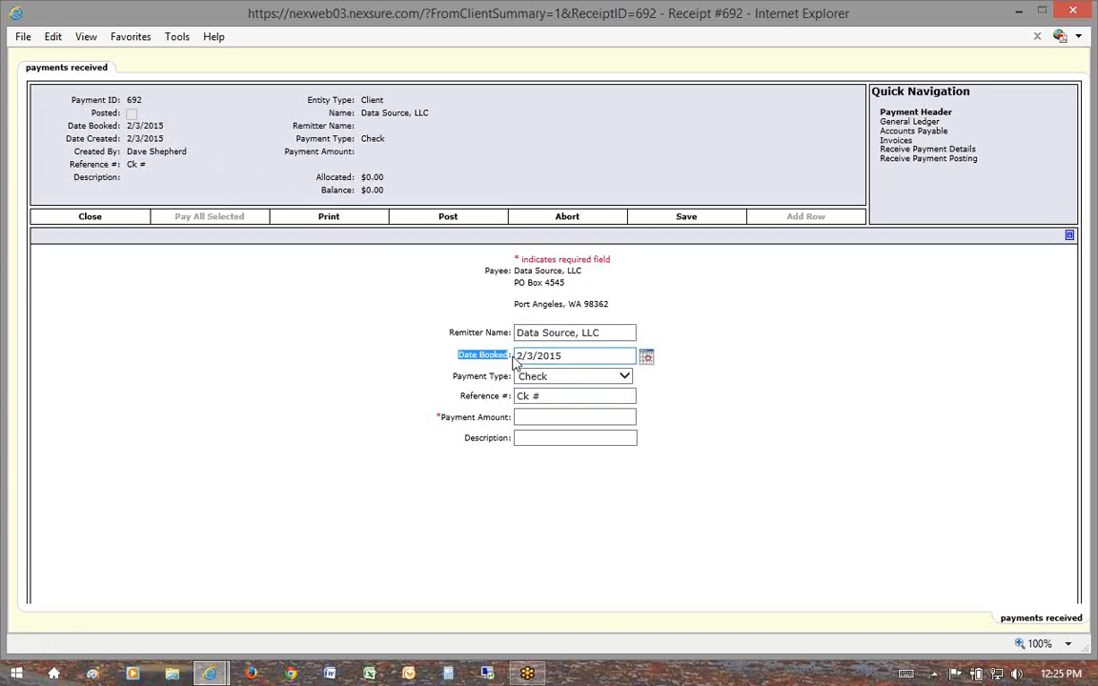
pyautogui.click(479, 359)
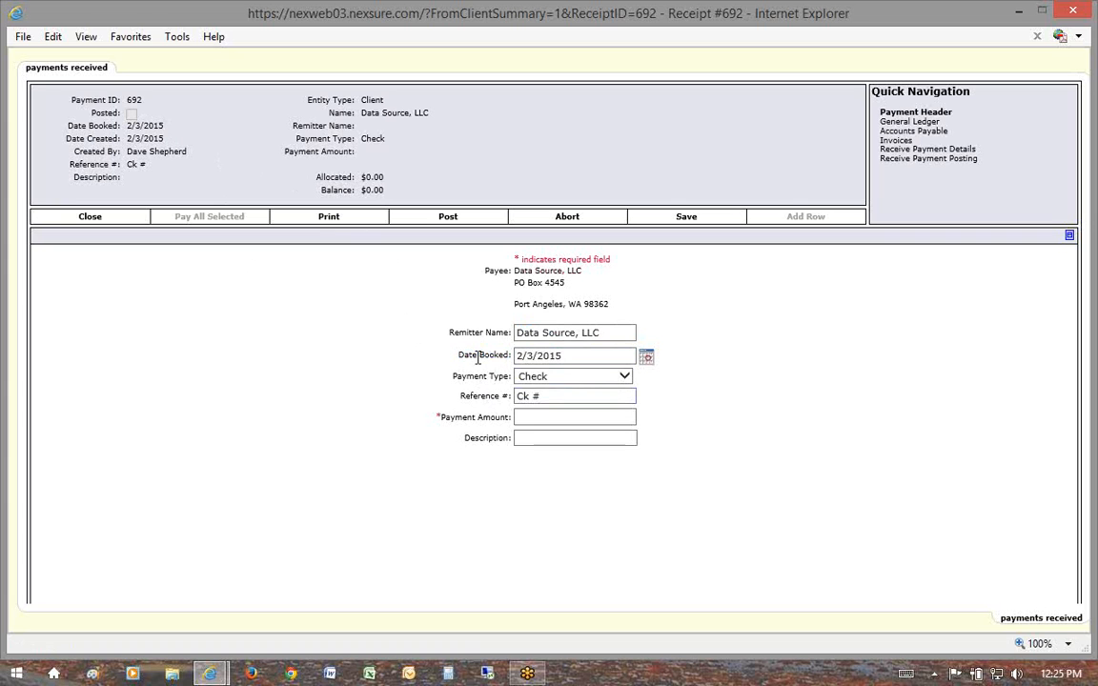
pyautogui.click(569, 356)
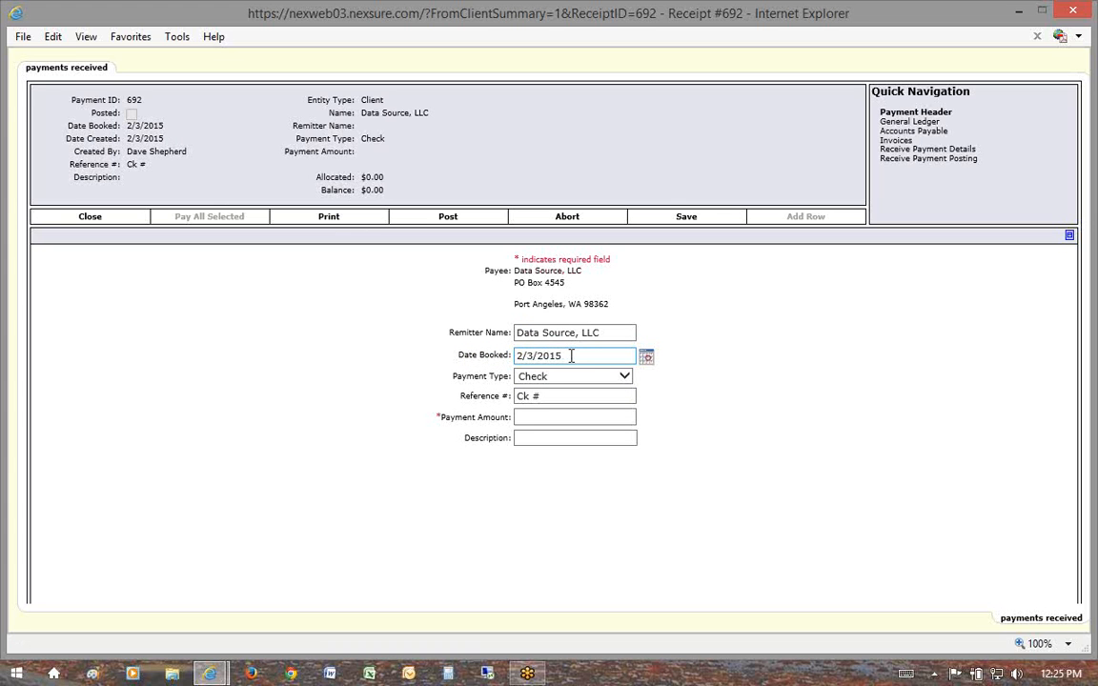
pyautogui.moveTo(572, 356); pyautogui.dragTo(521, 356)
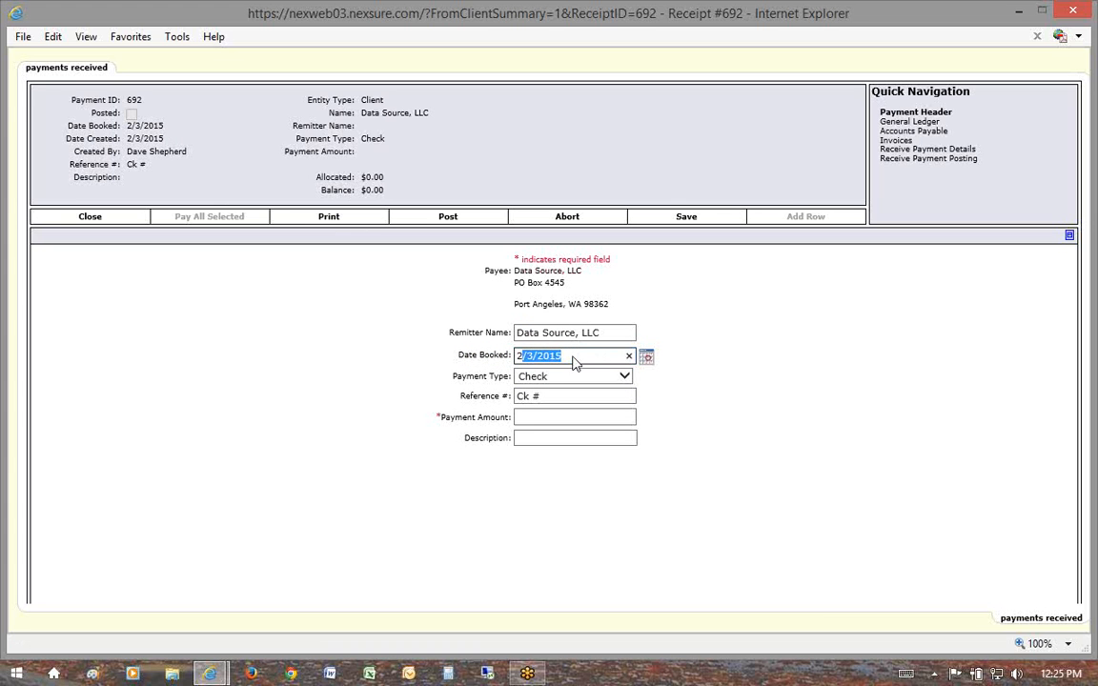
pyautogui.click(567, 356)
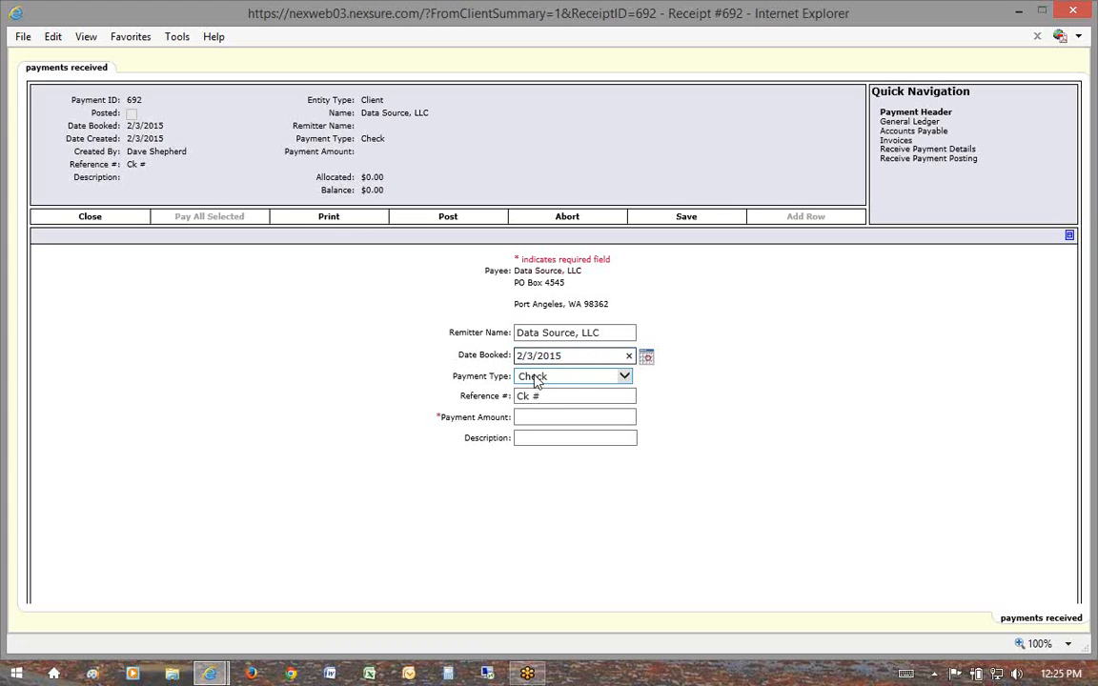
pyautogui.click(547, 380)
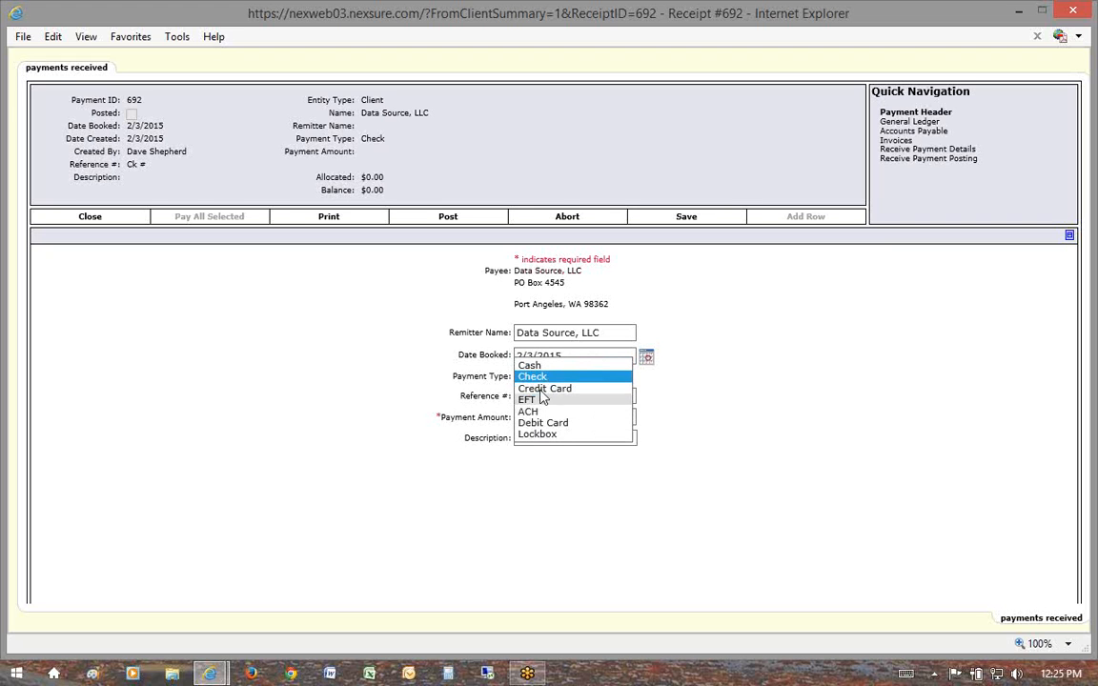
pyautogui.click(548, 379)
# Complete the payment's reference number as Ck #56877 and set the payment amount to 500.
pyautogui.click(551, 395)
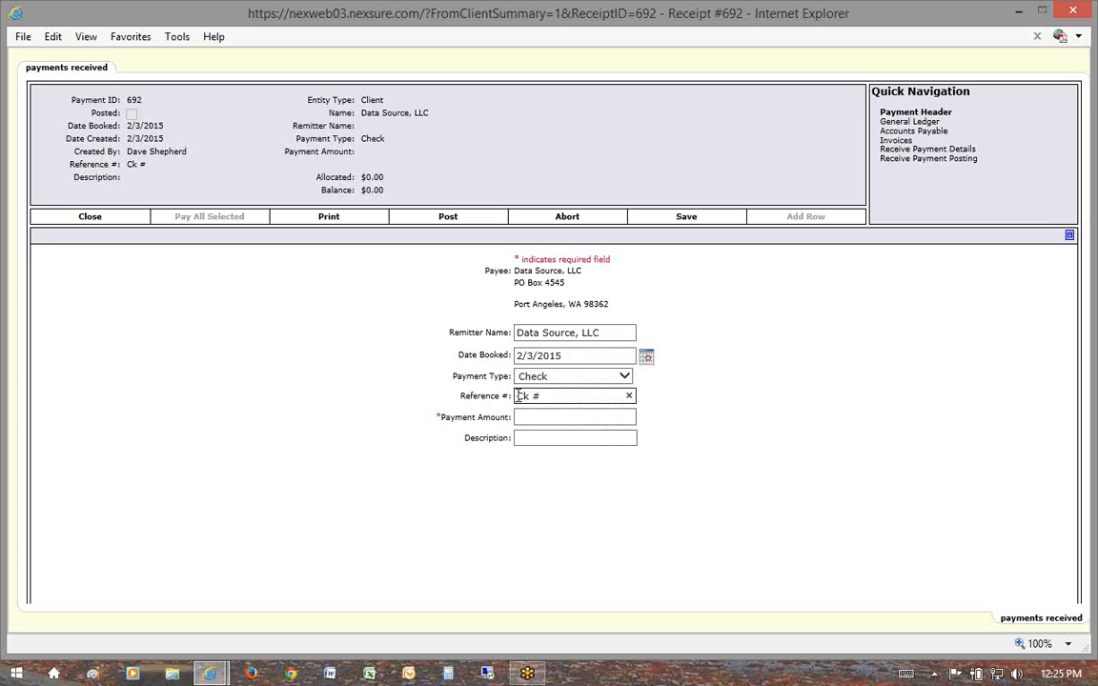
pyautogui.moveTo(517, 396); pyautogui.dragTo(548, 405)
pyautogui.click(552, 395)
pyautogui.moveTo(551, 395); pyautogui.dragTo(509, 395)
pyautogui.click(552, 396)
pyautogui.moveTo(551, 396); pyautogui.dragTo(515, 395)
pyautogui.click(553, 396)
pyautogui.moveTo(519, 396); pyautogui.dragTo(548, 396)
pyautogui.click(564, 400)
pyautogui.click(566, 419)
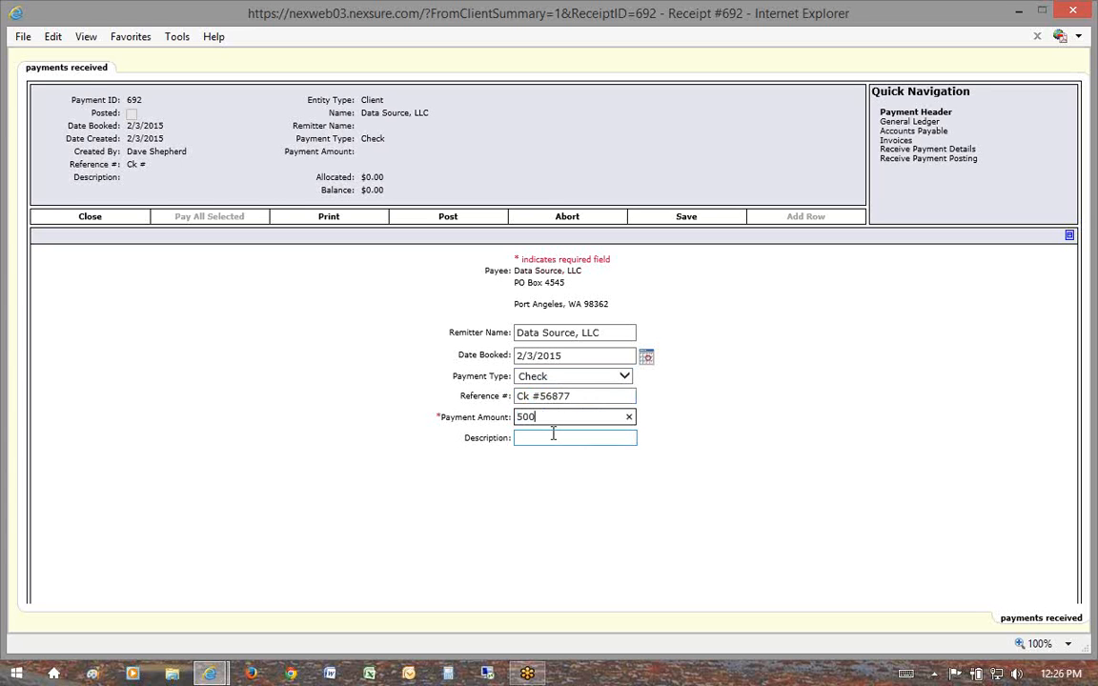
# Enter EQFL Down Payment as the payment description, removing the filler text used to test the field's length.
pyautogui.click(555, 436)
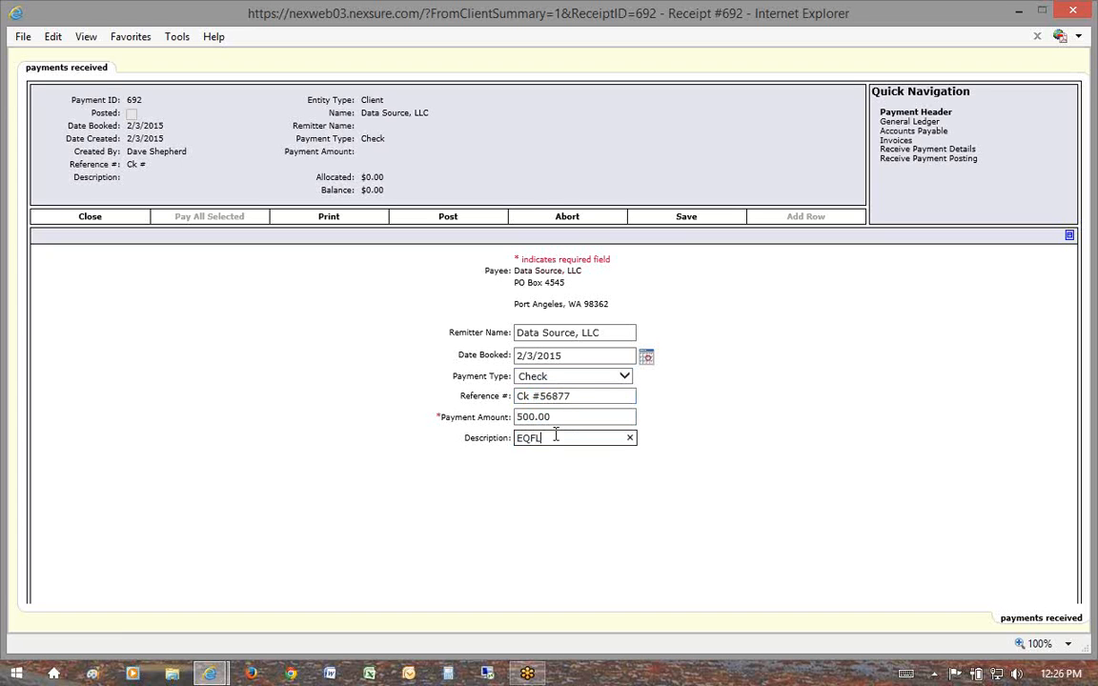
pyautogui.write('EQFL Down Pau,m')
pyautogui.press('BackSpace')
pyautogui.press('BackSpace')
pyautogui.write('yms;ldfj;alskdjf;oweiu;ldfa;lsfj;alsfdj;lasf;aslf')
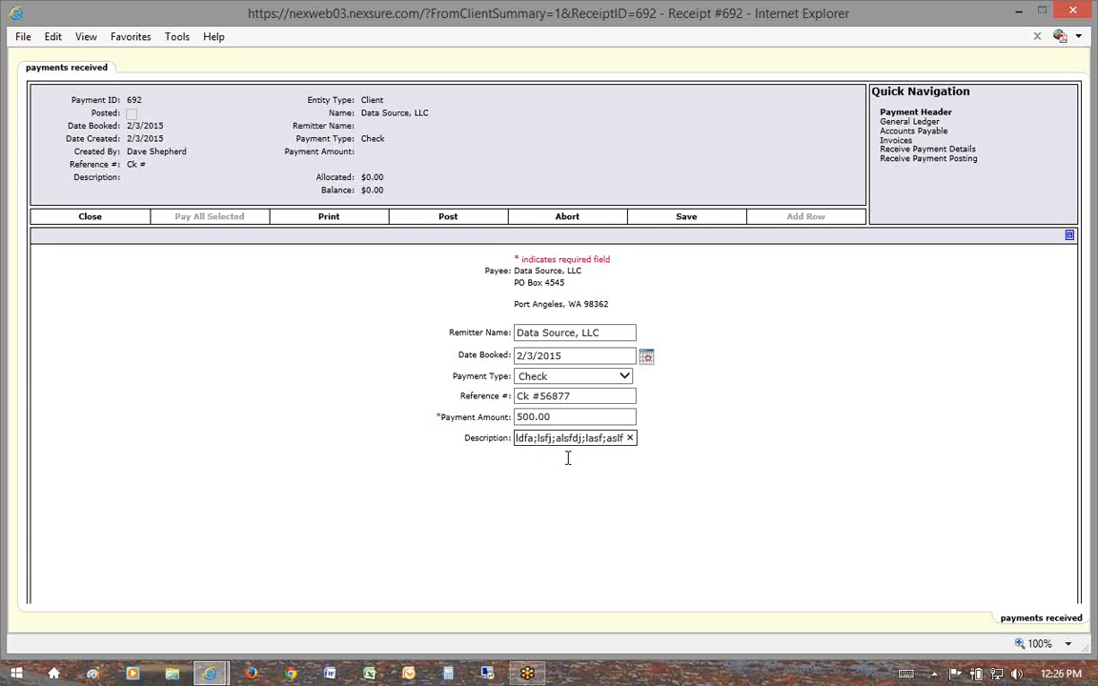
pyautogui.press('BackSpace')
pyautogui.press('BackSpace')
pyautogui.press('BackSpace')
pyautogui.press('BackSpace')
pyautogui.press('BackSpace')
pyautogui.press('BackSpace')
pyautogui.press('BackSpace')
pyautogui.press('BackSpace')
pyautogui.press('BackSpace')
pyautogui.press('BackSpace')
pyautogui.press('BackSpace')
pyautogui.press('BackSpace')
pyautogui.press('BackSpace')
pyautogui.press('BackSpace')
pyautogui.press('BackSpace')
pyautogui.press('BackSpace')
pyautogui.press('BackSpace')
pyautogui.press('BackSpace')
pyautogui.press('BackSpace')
pyautogui.press('BackSpace')
pyautogui.press('BackSpace')
pyautogui.press('BackSpace')
pyautogui.press('BackSpace')
pyautogui.press('BackSpace')
pyautogui.press('BackSpace')
# Test how much filler text the reference number accepts, and restore it to Ck #56877.
pyautogui.click(593, 396)
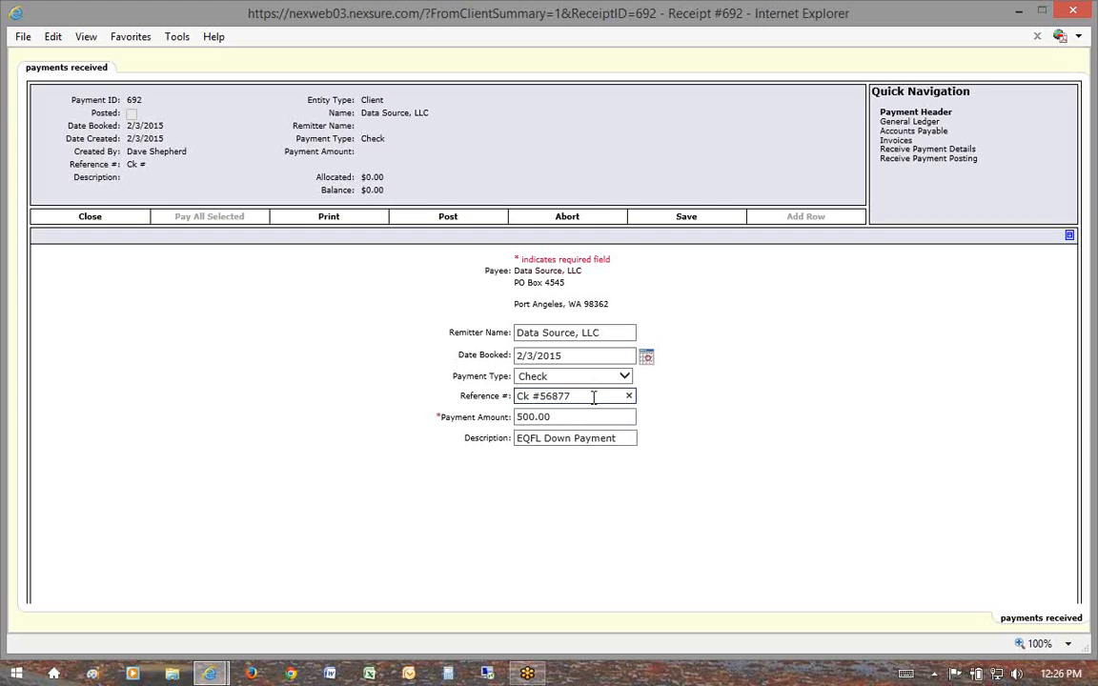
pyautogui.write('fkajsdf;lajs;fldja;slfj;alsfj;l')
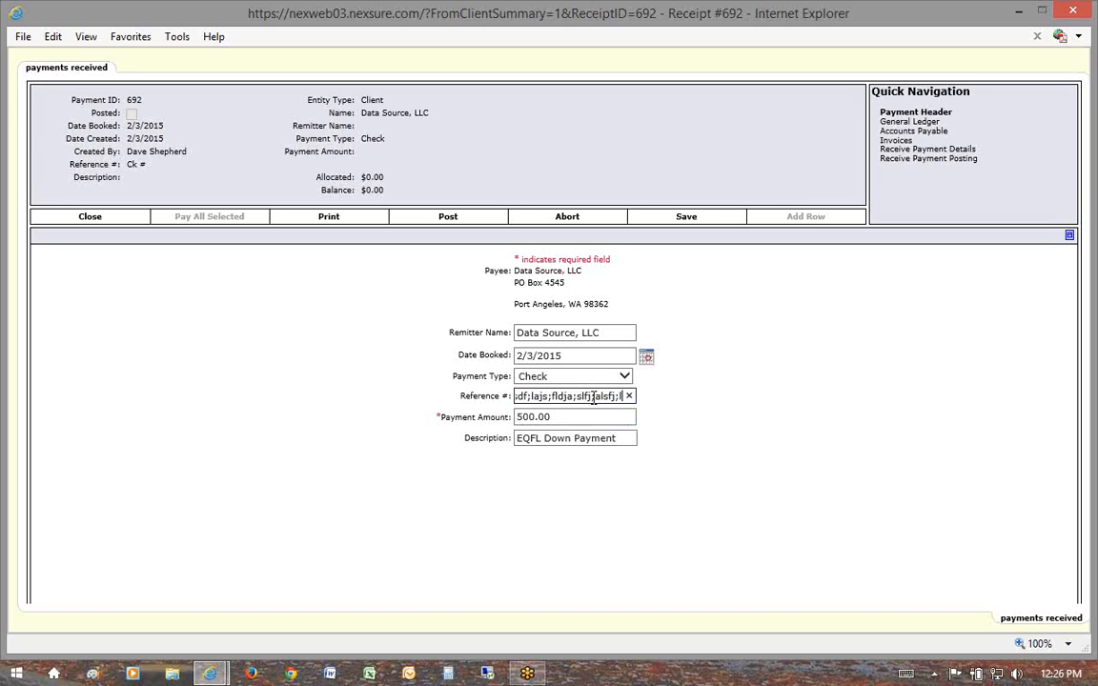
pyautogui.press('BackSpace')
pyautogui.press('BackSpace')
pyautogui.press('BackSpace')
pyautogui.press('BackSpace')
pyautogui.press('BackSpace')
pyautogui.press('BackSpace')
pyautogui.press('BackSpace')
pyautogui.press('BackSpace')
pyautogui.press('BackSpace')
pyautogui.press('BackSpace')
pyautogui.press('BackSpace')
pyautogui.press('BackSpace')
pyautogui.press('BackSpace')
pyautogui.press('BackSpace')
pyautogui.press('BackSpace')
pyautogui.press('BackSpace')
pyautogui.press('BackSpace')
pyautogui.press('BackSpace')
pyautogui.press('BackSpace')
pyautogui.press('BackSpace')
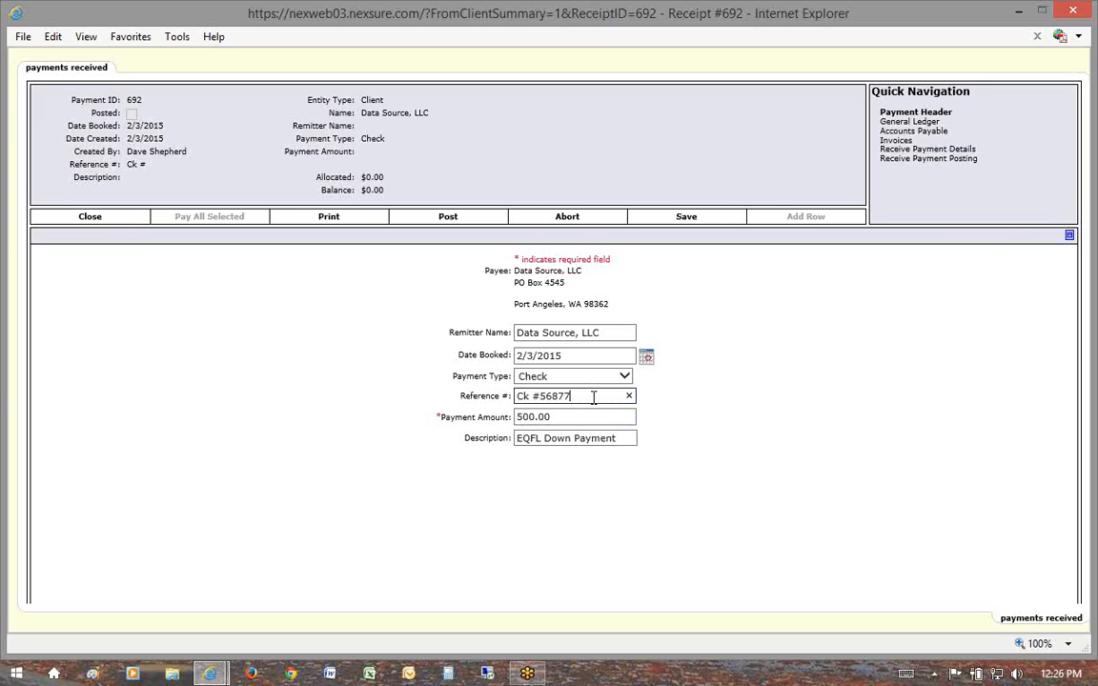
# Go to the payment's Invoices section to list the client's transactions for allocation.
pyautogui.click(663, 437)
pyautogui.moveTo(874, 93); pyautogui.dragTo(970, 93)
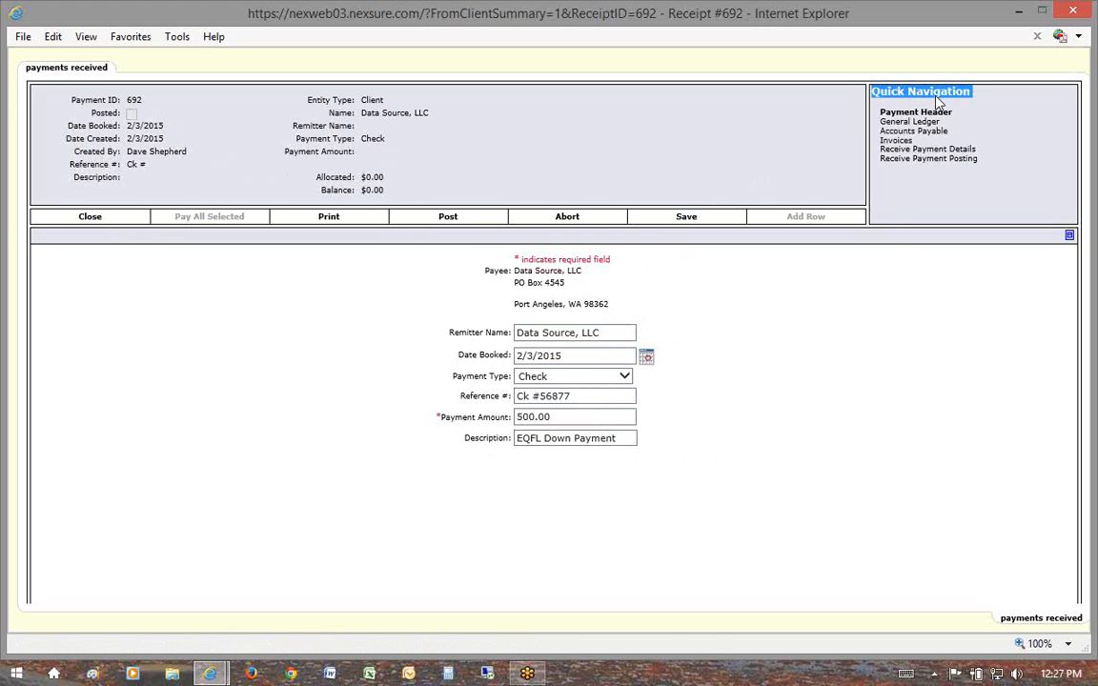
pyautogui.click(901, 303)
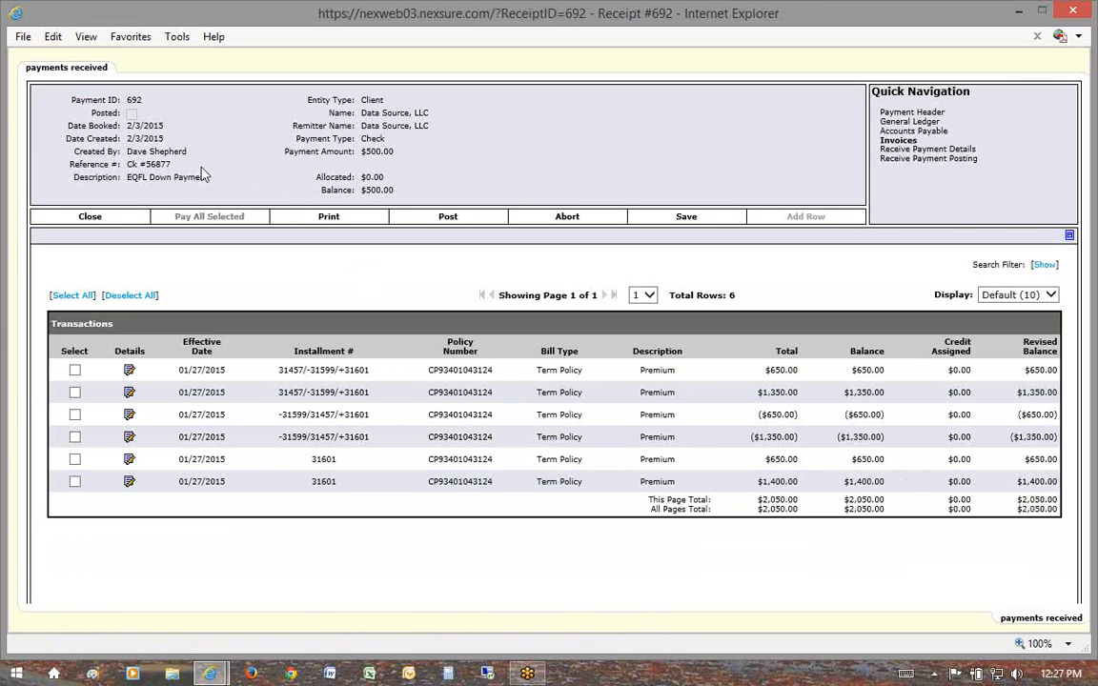
# Review the payment's reference, description, type and balance, and compare the installment numbers and totals of the listed transactions.
pyautogui.moveTo(125, 163); pyautogui.dragTo(207, 178)
pyautogui.moveTo(392, 190); pyautogui.dragTo(367, 189)
pyautogui.click(385, 153)
pyautogui.moveTo(385, 139); pyautogui.dragTo(368, 139)
pyautogui.moveTo(277, 370); pyautogui.dragTo(363, 369)
pyautogui.moveTo(769, 370); pyautogui.dragTo(798, 392)
pyautogui.click(283, 414)
pyautogui.moveTo(283, 413); pyautogui.dragTo(297, 438)
pyautogui.moveTo(309, 461)
pyautogui.mouseDown()
pyautogui.moveTo(337, 460)
pyautogui.moveTo(315, 482)
pyautogui.mouseUp()
pyautogui.click(332, 479)
pyautogui.click(343, 478)
# Try selecting the reversed and rebilled transactions for payment, and clear all of the selections.
pyautogui.click(74, 371)
pyautogui.click(74, 393)
pyautogui.click(74, 414)
pyautogui.click(74, 437)
pyautogui.click(75, 436)
pyautogui.click(76, 417)
pyautogui.click(76, 369)
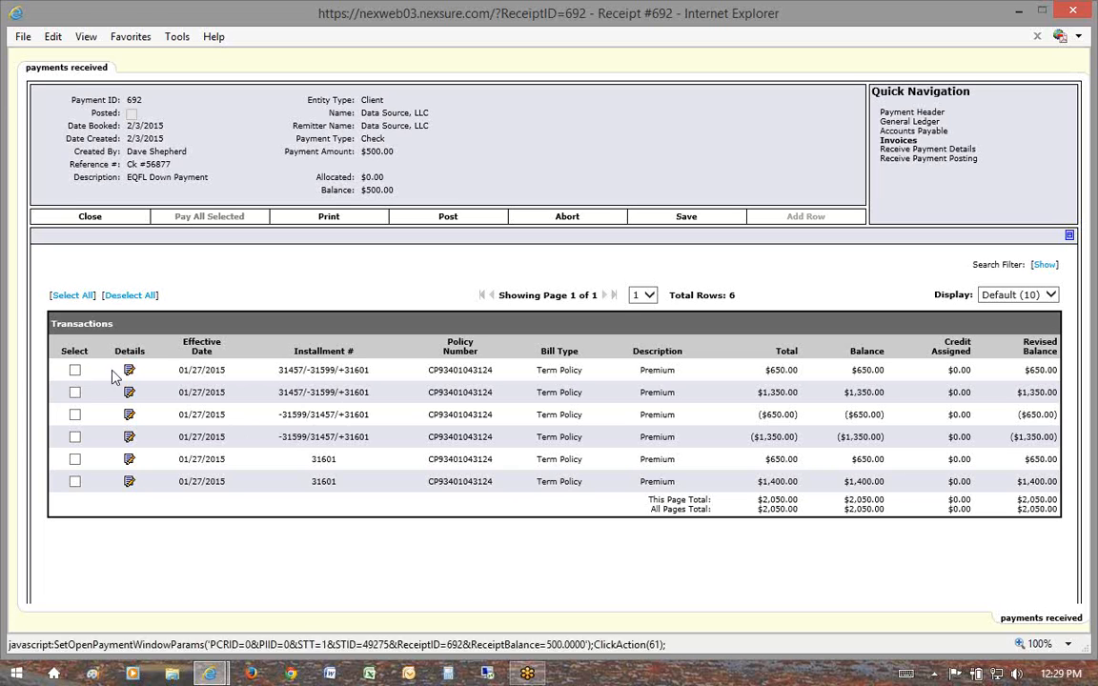
pyautogui.click(75, 371)
pyautogui.click(76, 392)
pyautogui.click(75, 414)
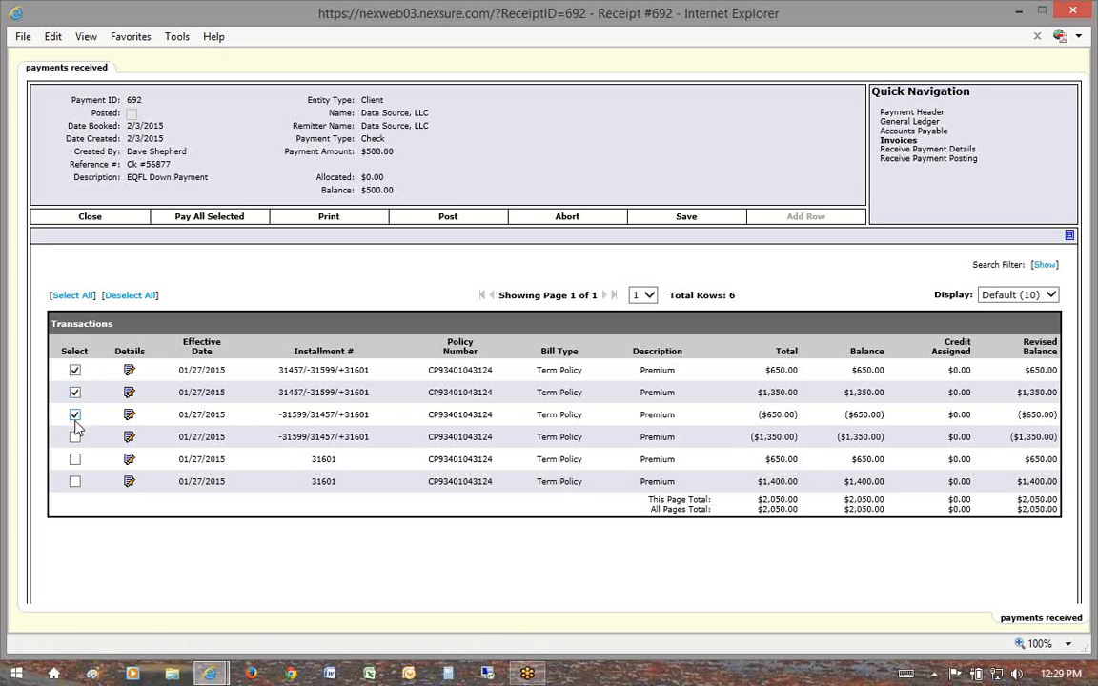
pyautogui.click(76, 437)
pyautogui.click(75, 459)
pyautogui.click(75, 481)
pyautogui.click(75, 459)
pyautogui.click(75, 481)
pyautogui.click(75, 437)
pyautogui.click(75, 415)
pyautogui.click(75, 392)
pyautogui.click(75, 370)
# Apply 300 of the payment to the $1,400 Premium transaction of installment 31601, keeping the Premium description.
pyautogui.moveTo(310, 459)
pyautogui.mouseDown()
pyautogui.moveTo(331, 460)
pyautogui.moveTo(318, 482)
pyautogui.mouseUp()
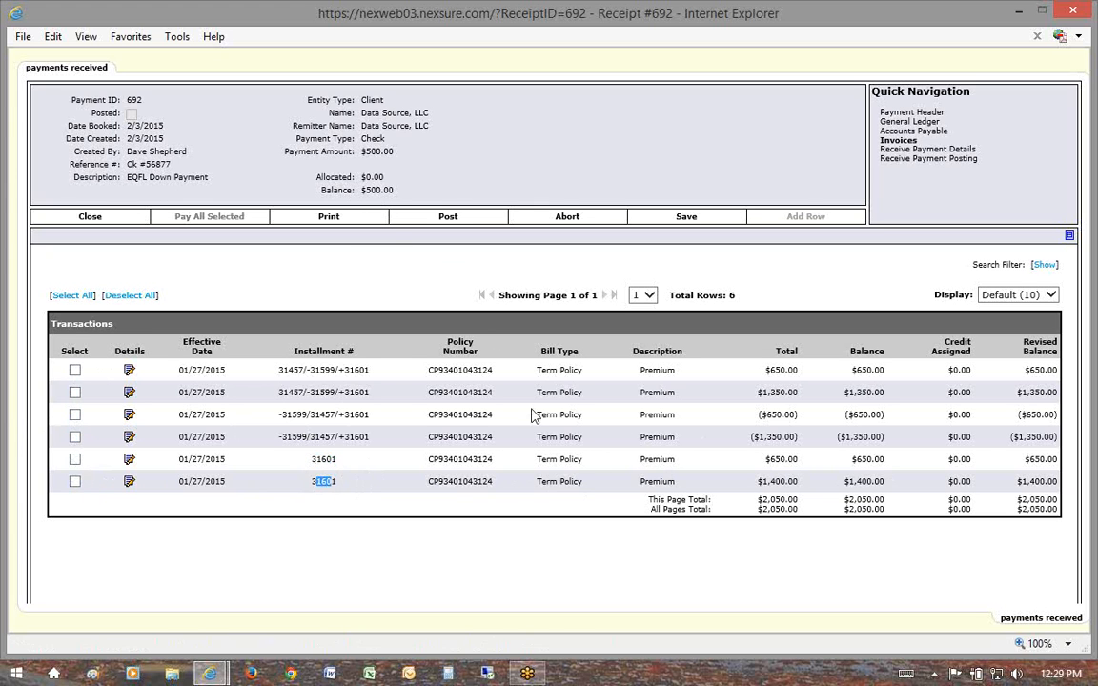
pyautogui.moveTo(766, 481); pyautogui.dragTo(788, 462)
pyautogui.click(776, 479)
pyautogui.click(128, 484)
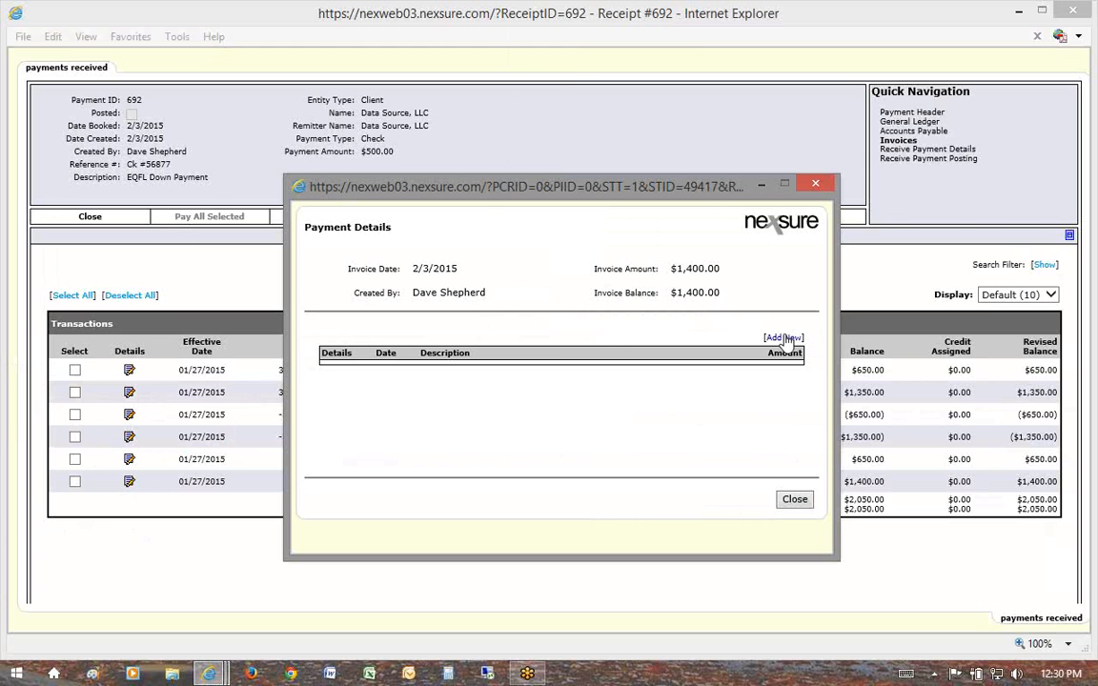
pyautogui.click(785, 339)
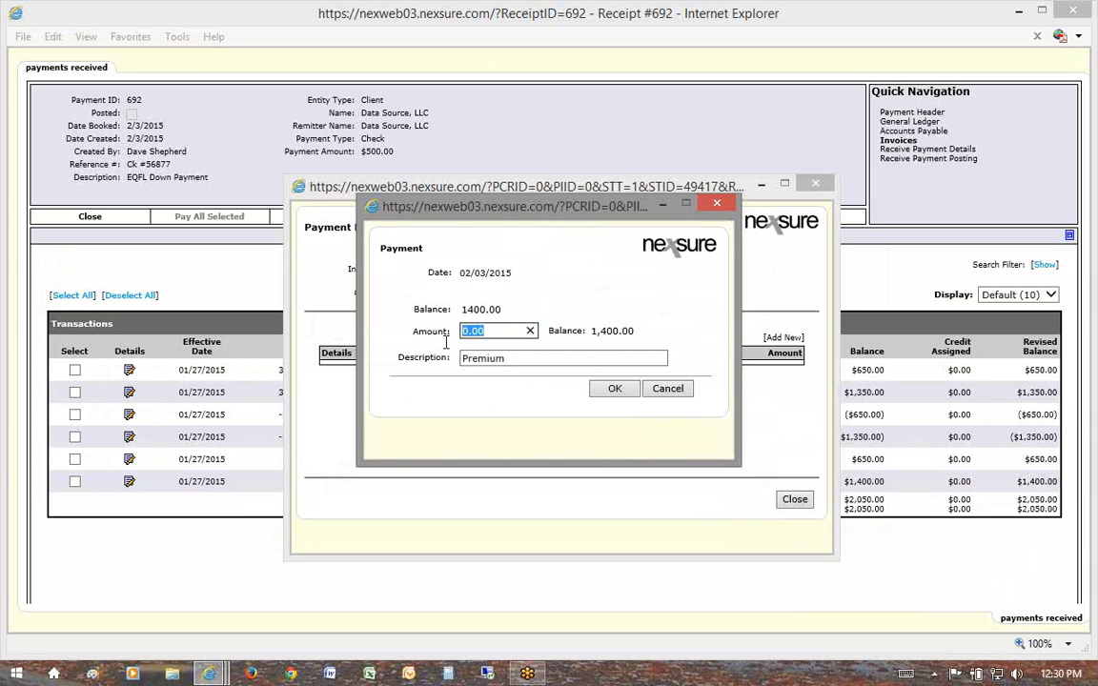
pyautogui.write('3000')
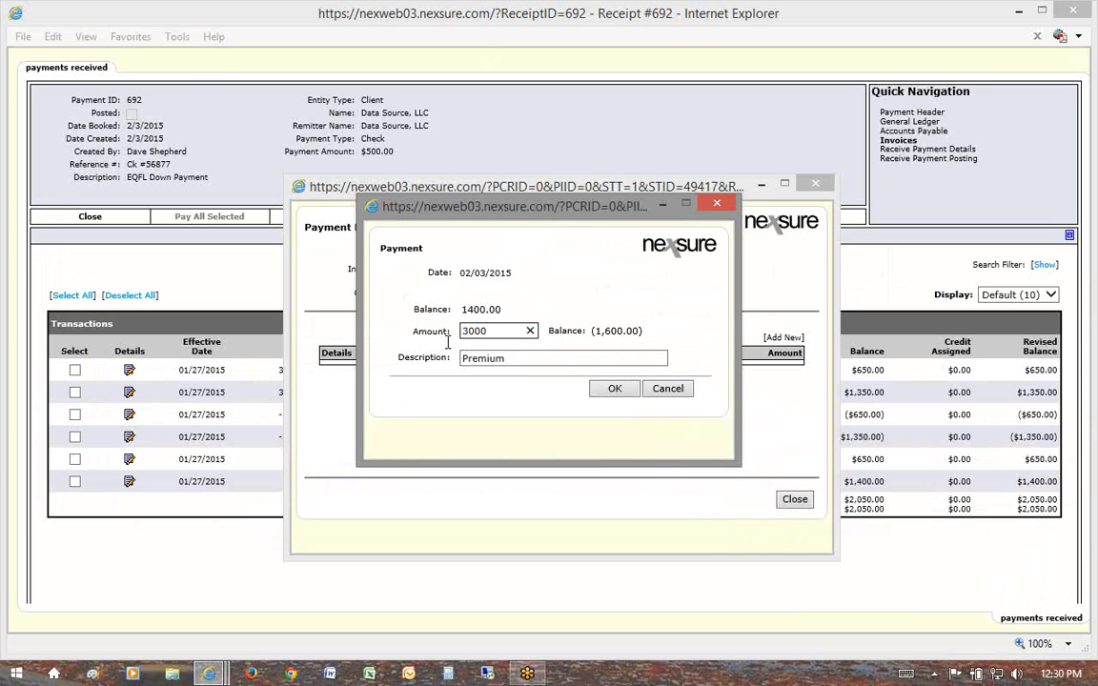
pyautogui.press('BackSpace')
pyautogui.click(612, 388)
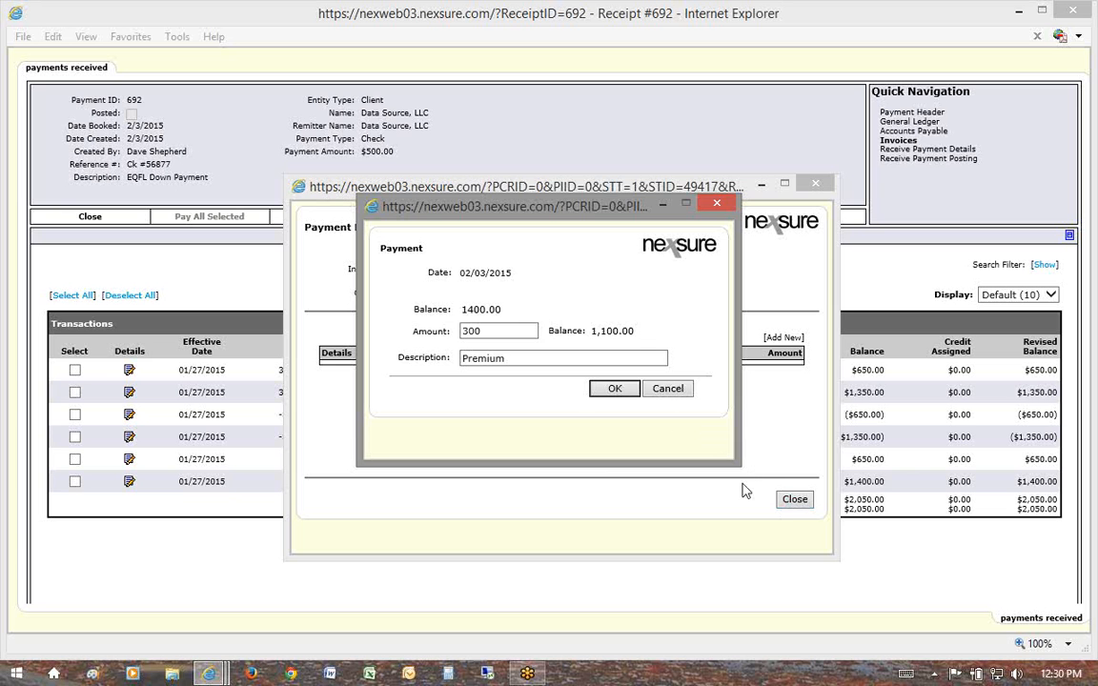
pyautogui.click(614, 388)
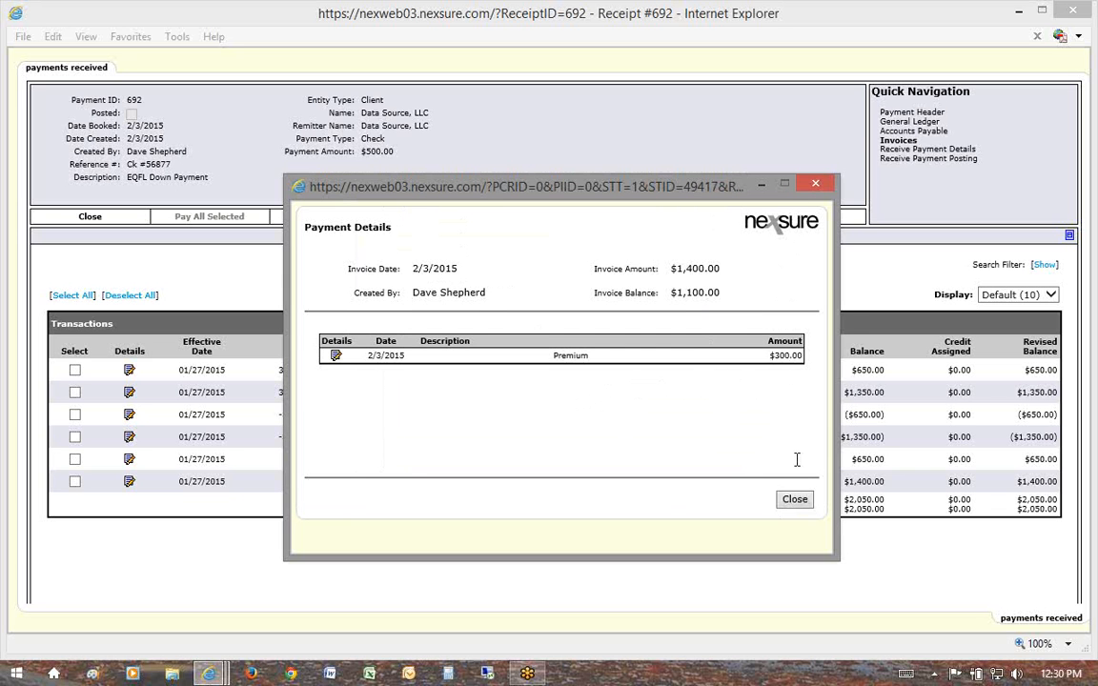
pyautogui.click(794, 500)
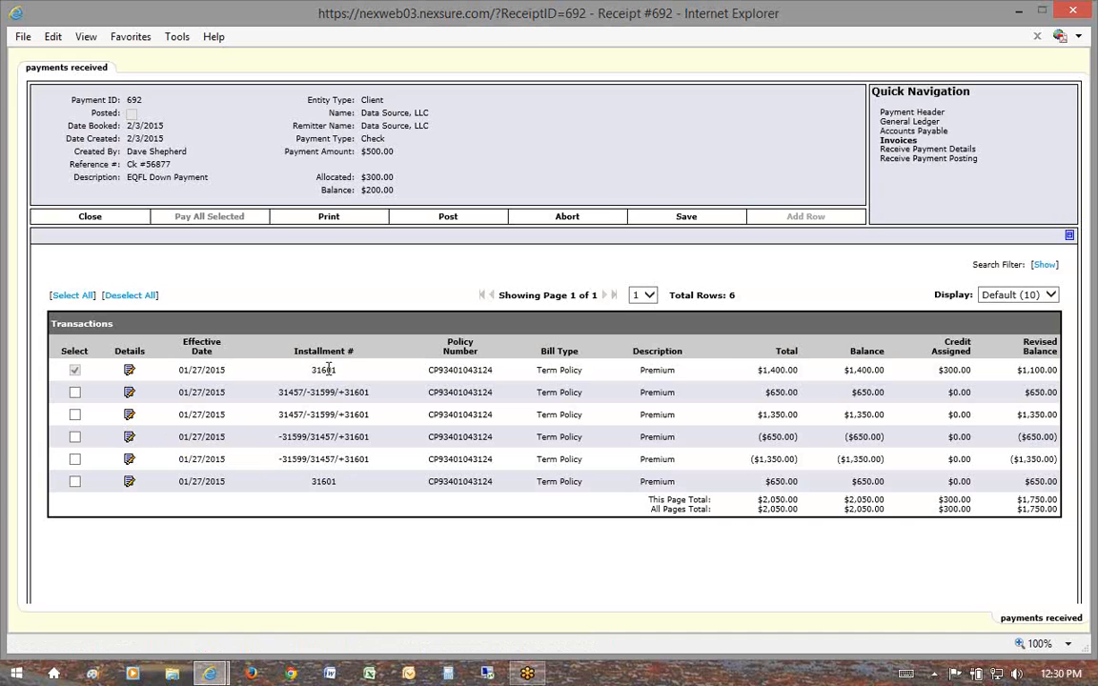
# Allocate the rest of the payment to the $650 Premium transaction of installment 31601 with Pay All Selected.
pyautogui.moveTo(314, 369); pyautogui.dragTo(870, 381)
pyautogui.moveTo(943, 372); pyautogui.dragTo(961, 371)
pyautogui.moveTo(1030, 371); pyautogui.dragTo(1044, 371)
pyautogui.doubleClick(370, 152)
pyautogui.moveTo(364, 177); pyautogui.dragTo(387, 190)
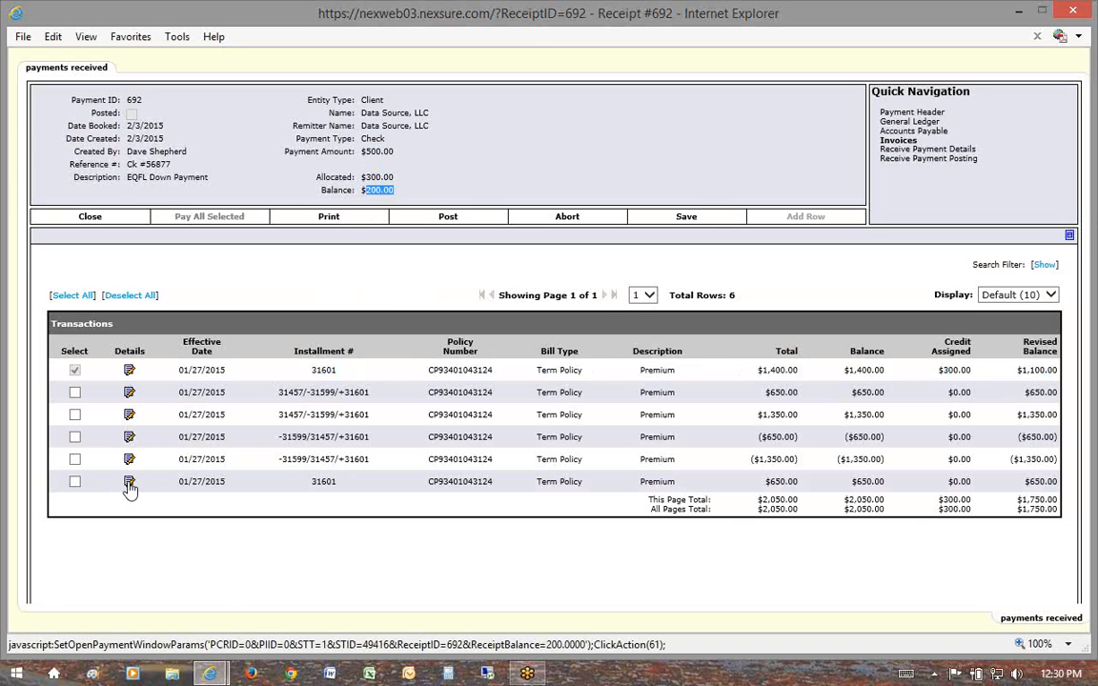
pyautogui.click(76, 483)
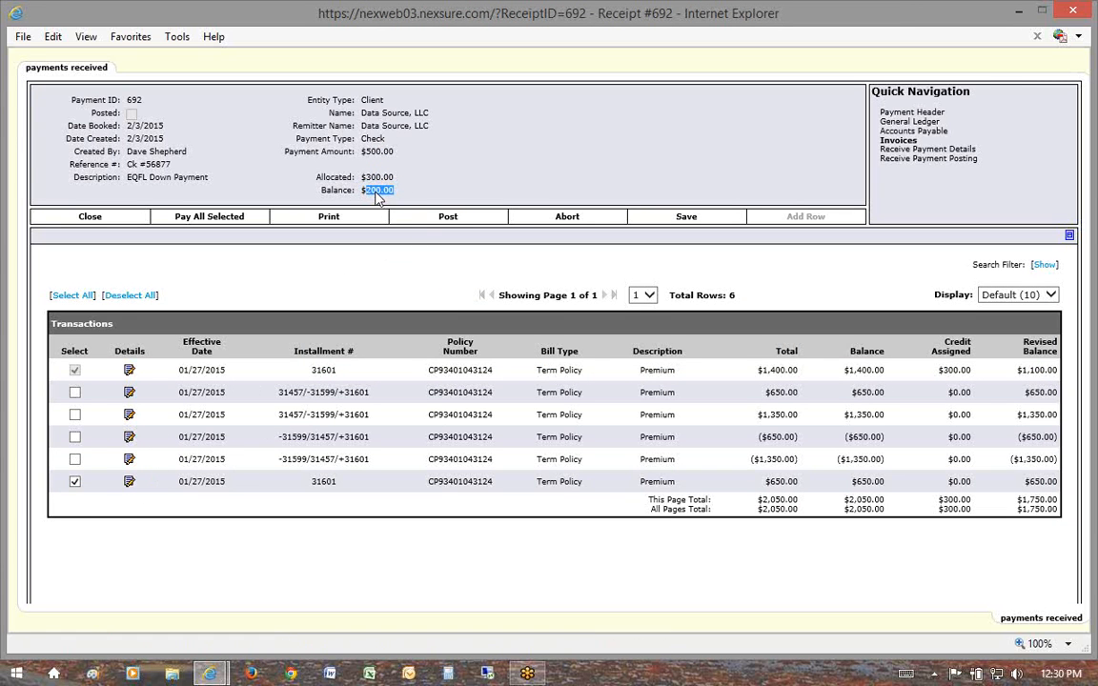
pyautogui.click(75, 483)
pyautogui.click(75, 482)
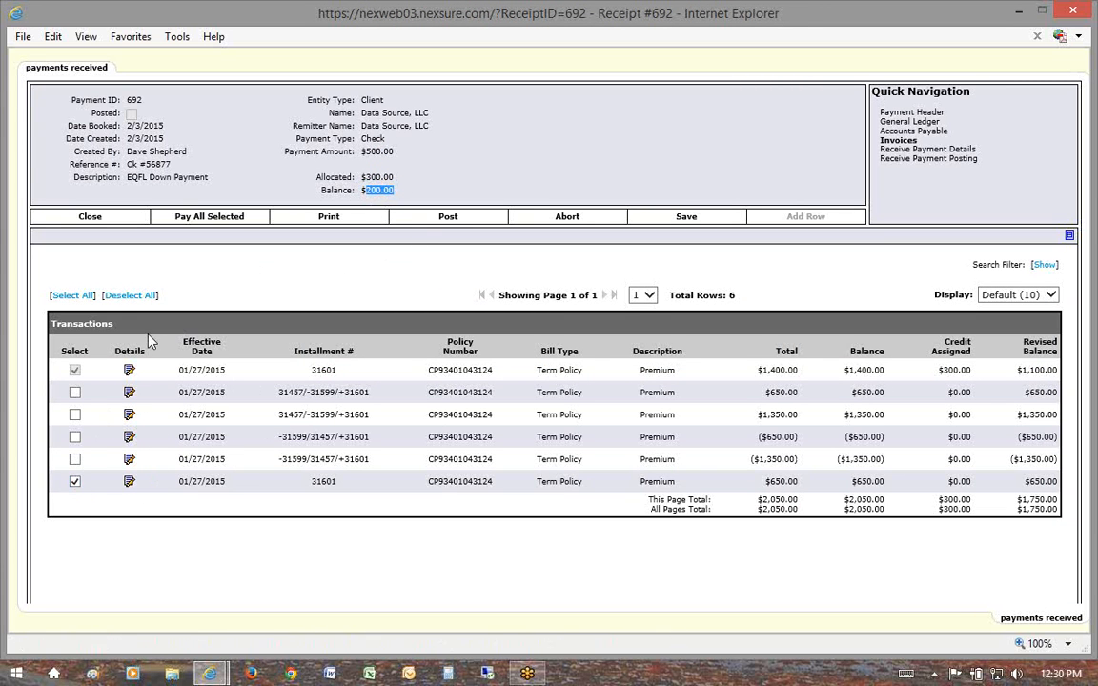
pyautogui.click(202, 217)
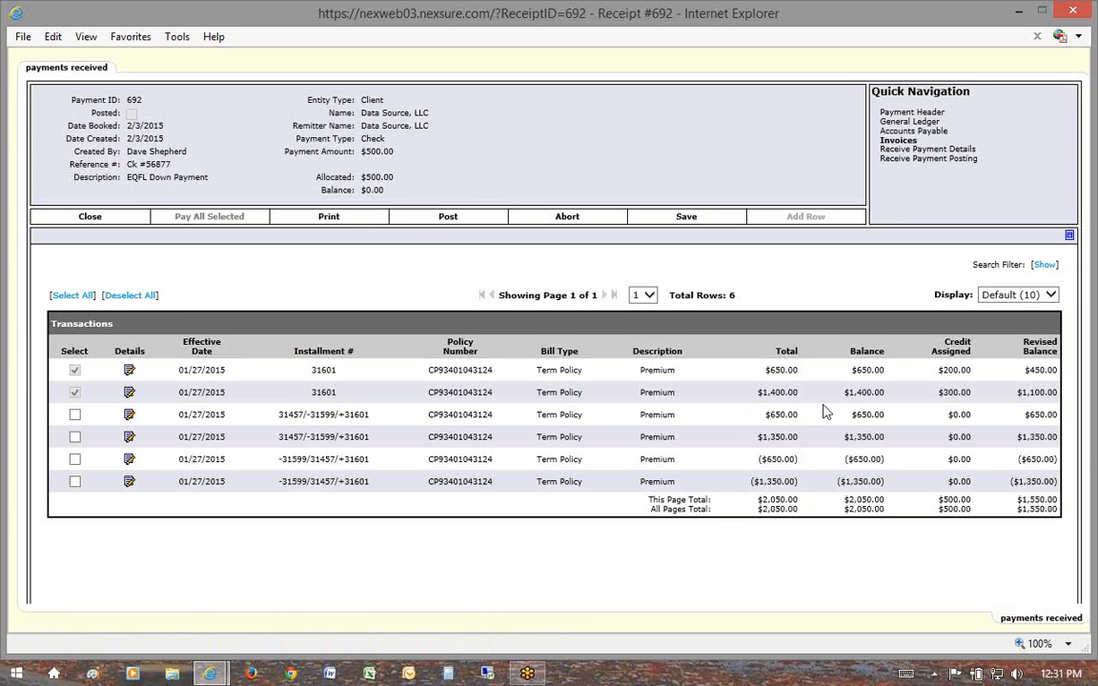
# Check the credit assigned and revised balance of the $650 transaction, and the payment's amount, allocated total and balance.
pyautogui.moveTo(851, 370); pyautogui.dragTo(869, 371)
pyautogui.moveTo(945, 372); pyautogui.dragTo(972, 372)
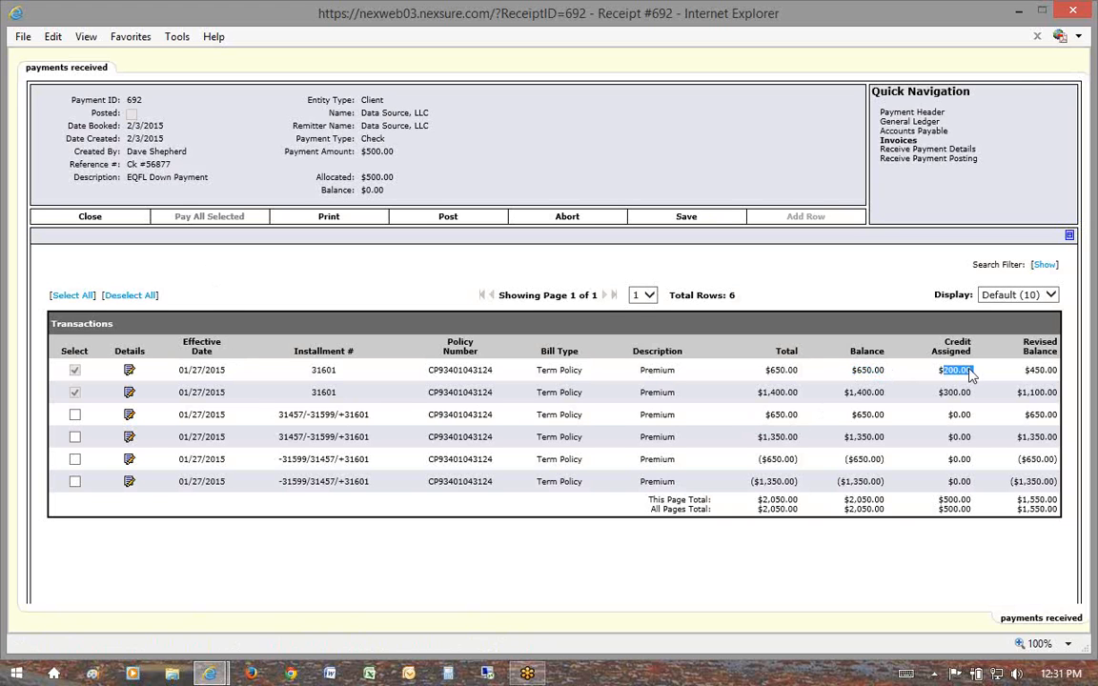
pyautogui.click(1037, 369)
pyautogui.doubleClick(1038, 370)
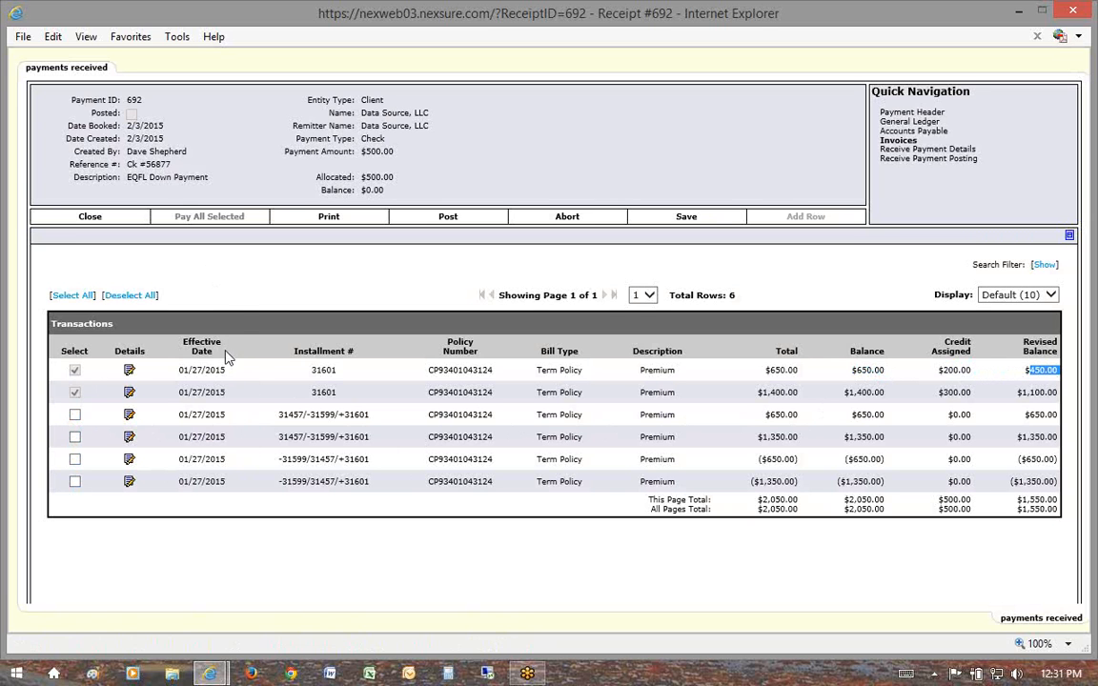
pyautogui.doubleClick(373, 153)
pyautogui.doubleClick(370, 177)
pyautogui.doubleClick(372, 189)
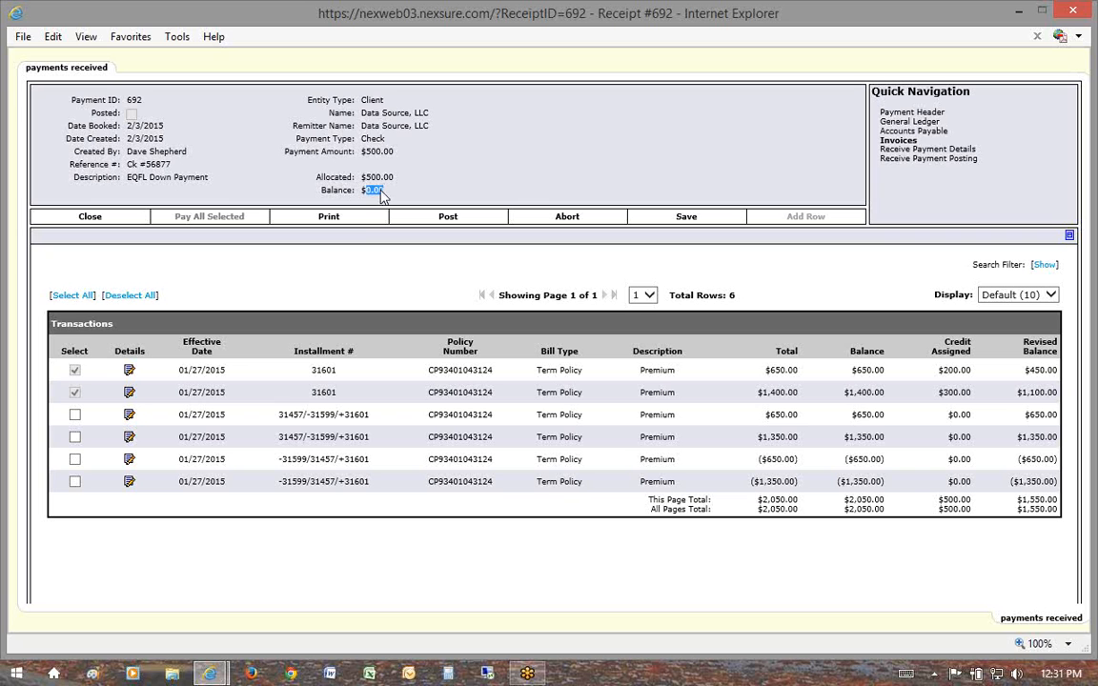
pyautogui.click(366, 262)
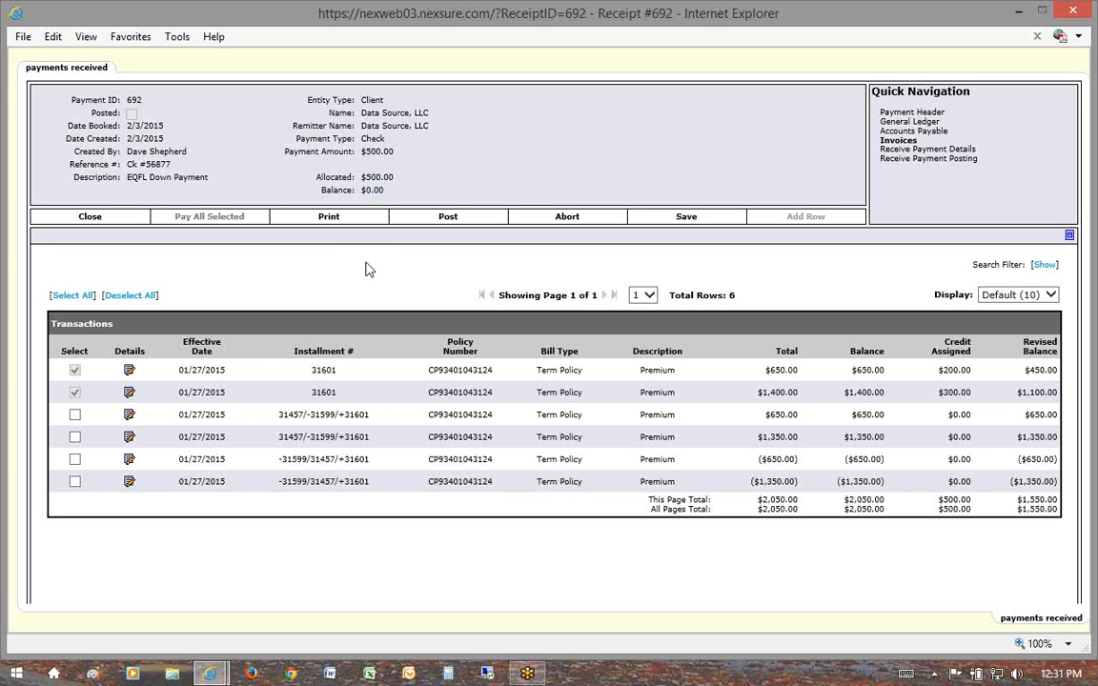
# Post the balanced payment and close it to return to the client's transaction summary.
pyautogui.click(446, 221)
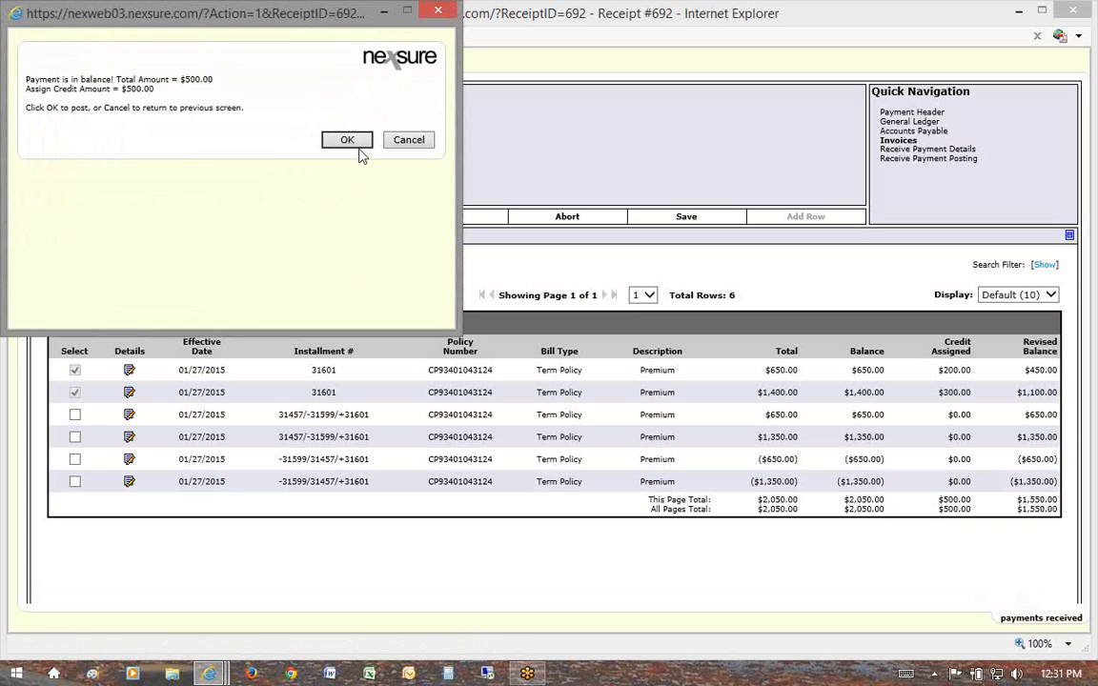
pyautogui.click(360, 141)
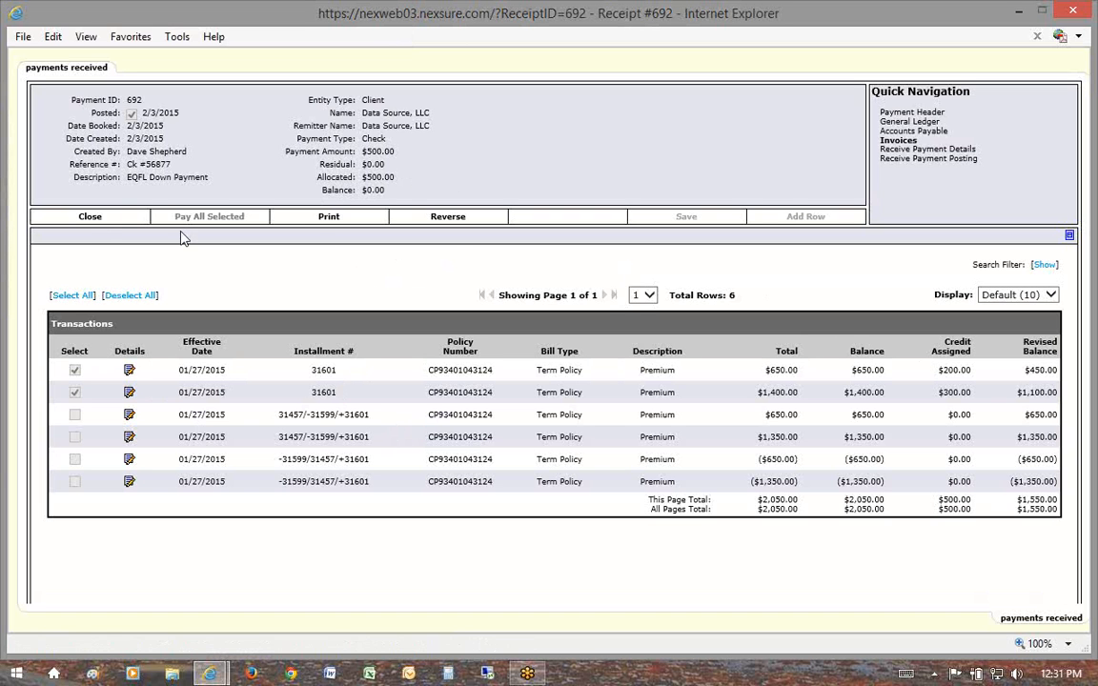
pyautogui.click(90, 217)
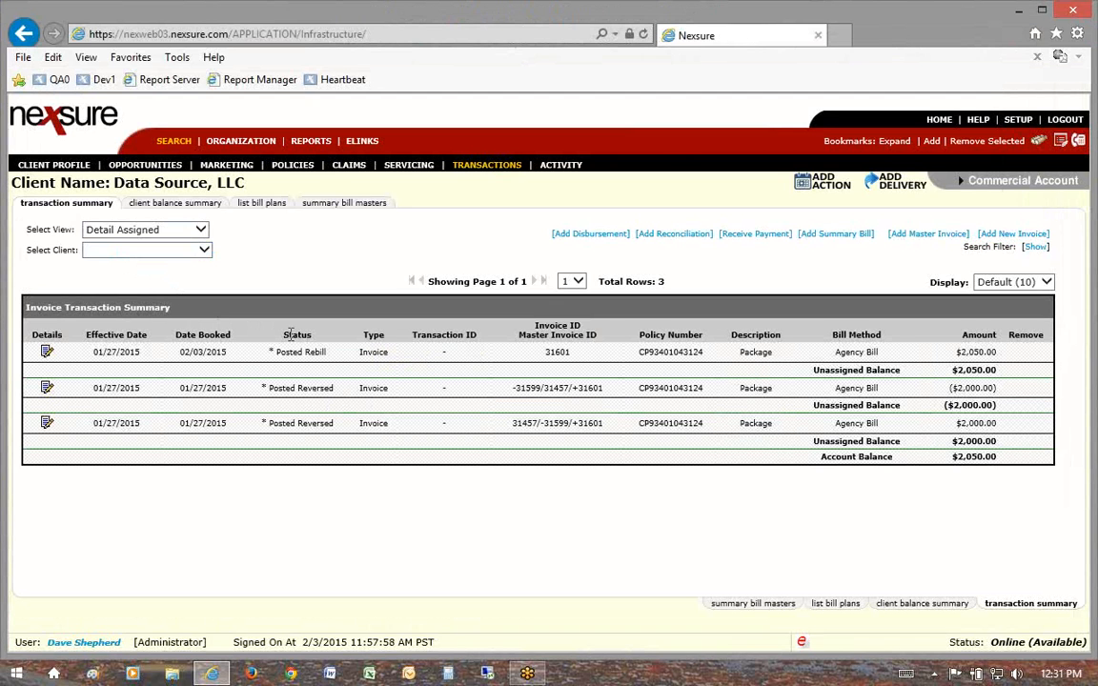
# Open the Posted Rebill invoice and examine its invoice amount, amount paid and invoice balance.
pyautogui.click(46, 353)
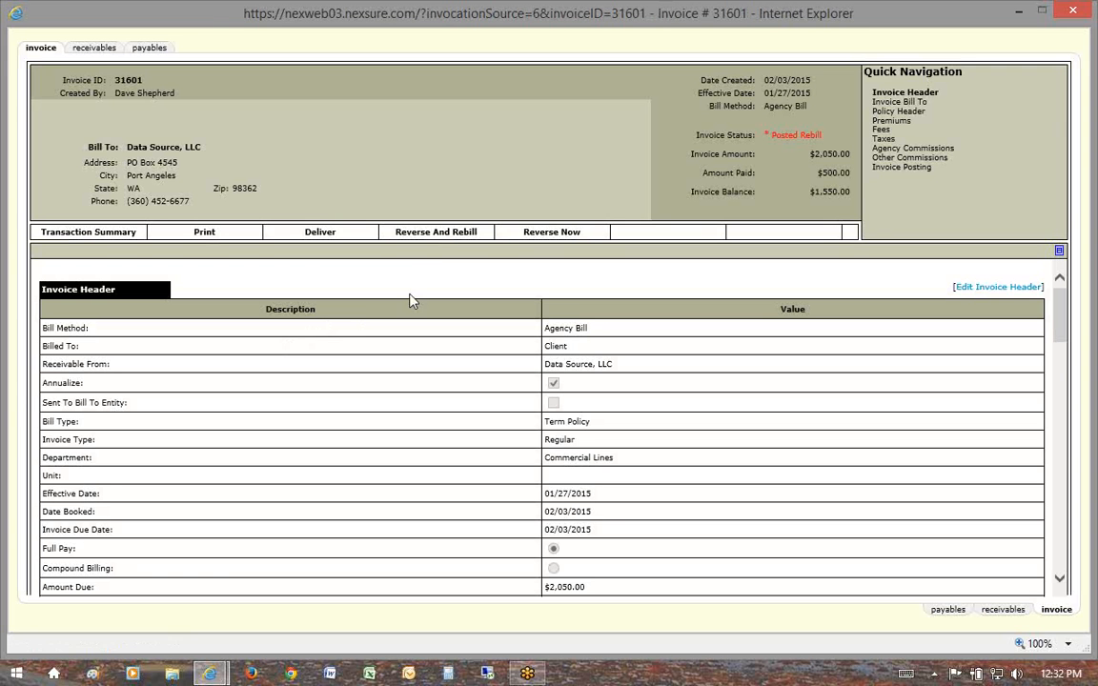
pyautogui.doubleClick(816, 154)
pyautogui.doubleClick(821, 172)
pyautogui.doubleClick(818, 192)
pyautogui.moveTo(823, 172); pyautogui.dragTo(851, 181)
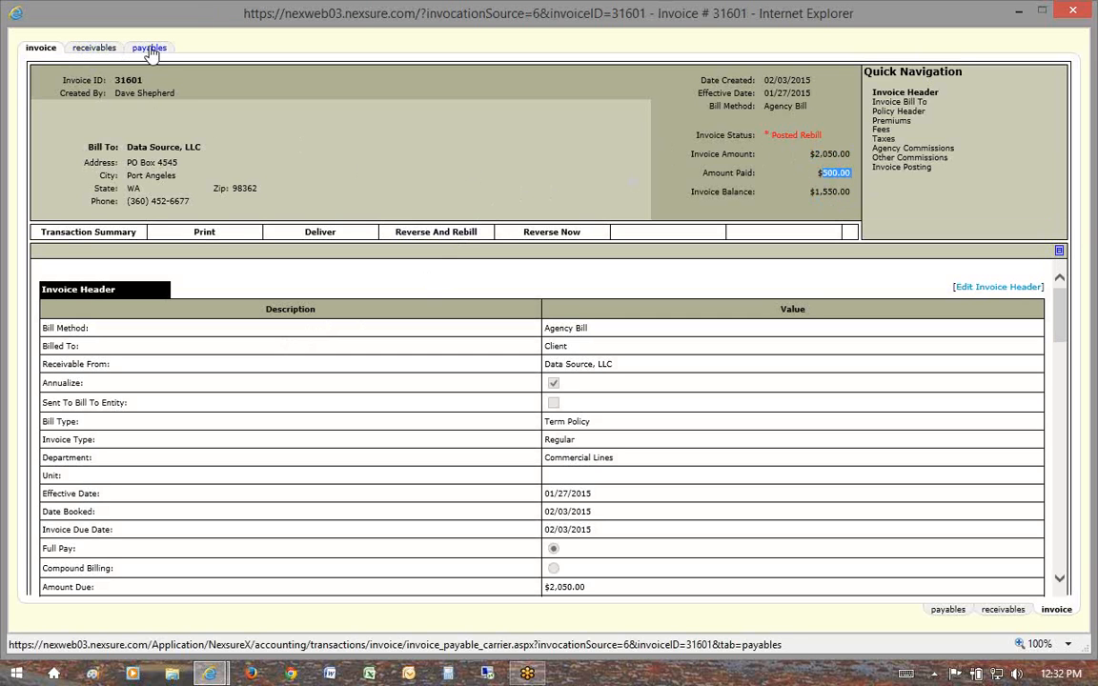
# Examine the payment IDs, check numbers and assigned credits in the invoice's receivables, and return to the transaction summary.
pyautogui.click(92, 49)
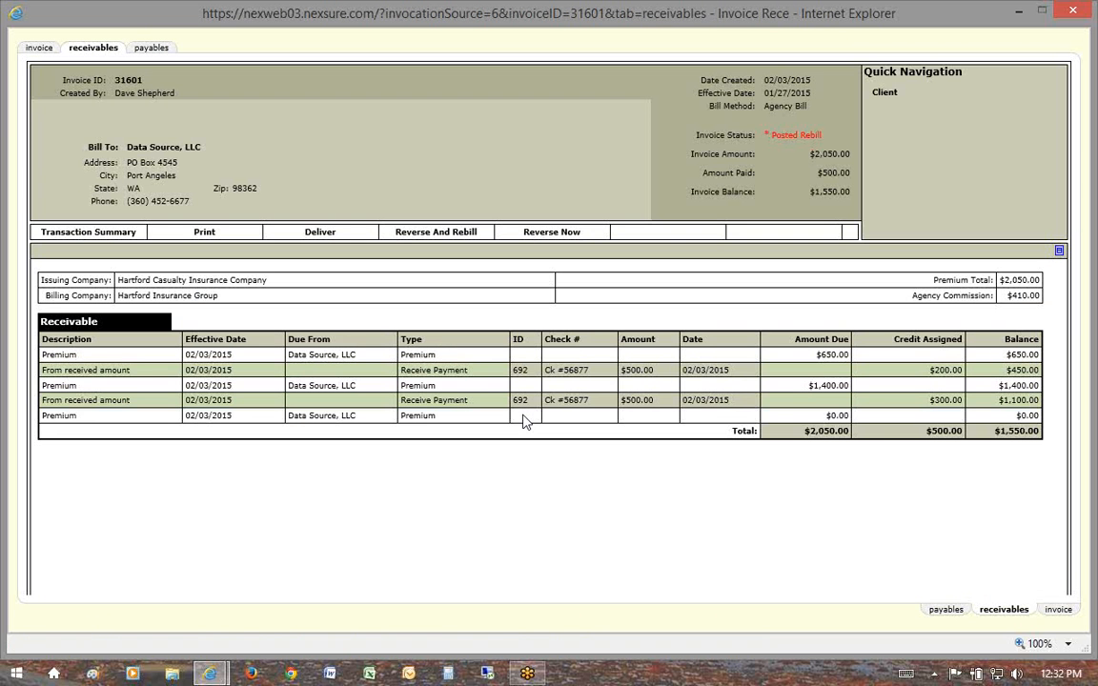
pyautogui.tripleClick(411, 370)
pyautogui.doubleClick(519, 371)
pyautogui.doubleClick(943, 370)
pyautogui.doubleClick(998, 428)
pyautogui.moveTo(529, 371); pyautogui.dragTo(523, 369)
pyautogui.click(475, 393)
pyautogui.tripleClick(569, 371)
pyautogui.moveTo(589, 399); pyautogui.dragTo(549, 405)
pyautogui.click(550, 401)
pyautogui.click(78, 236)
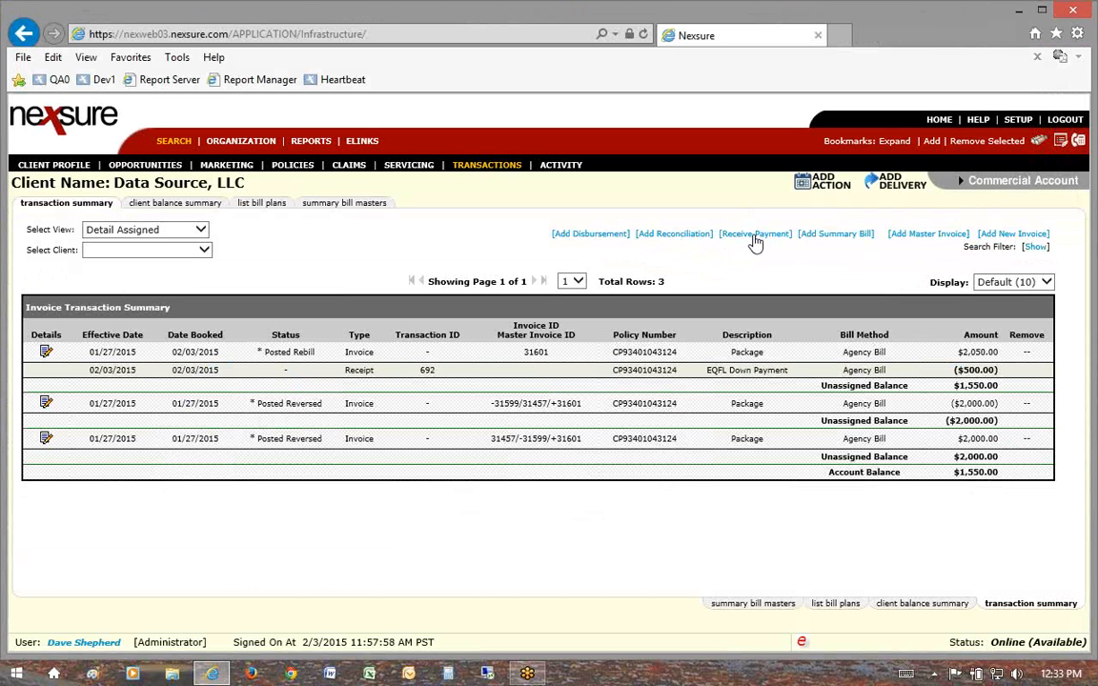
# List the received payments in the Independent Training Territory's accounting transactions.
pyautogui.click(1060, 143)
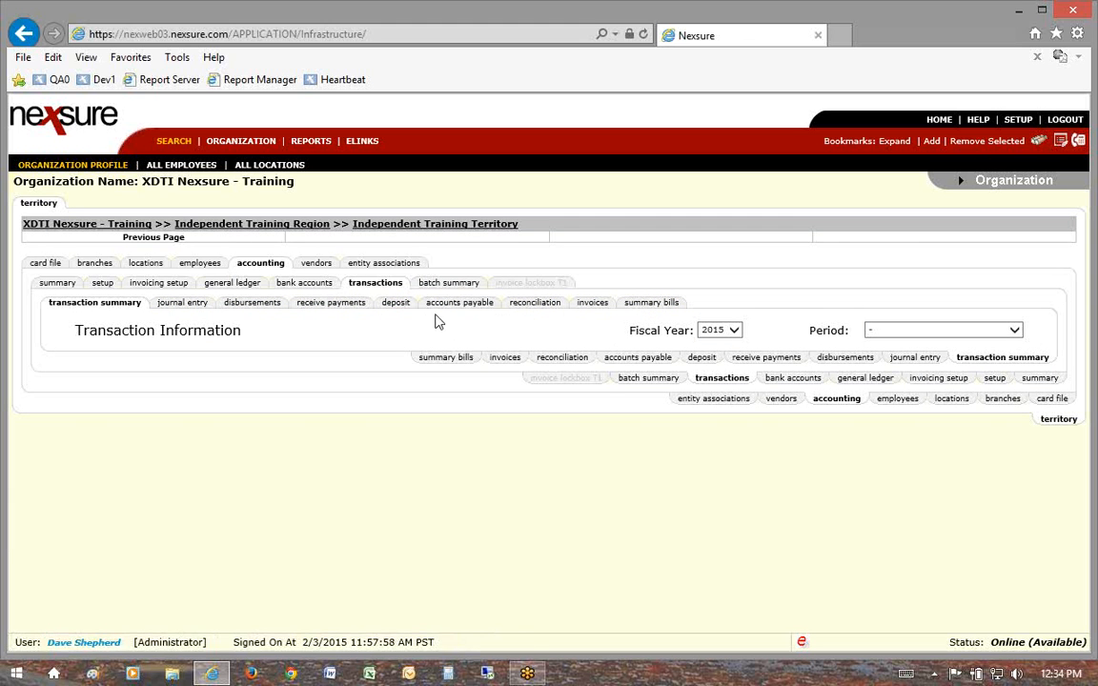
pyautogui.click(328, 304)
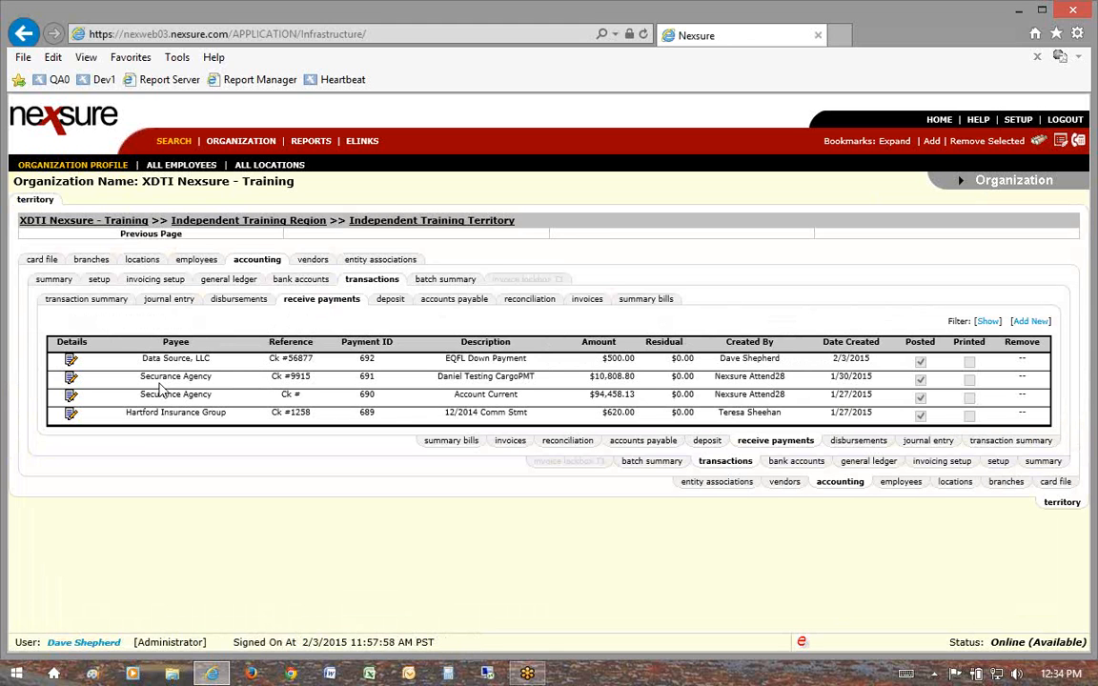
pyautogui.click(171, 143)
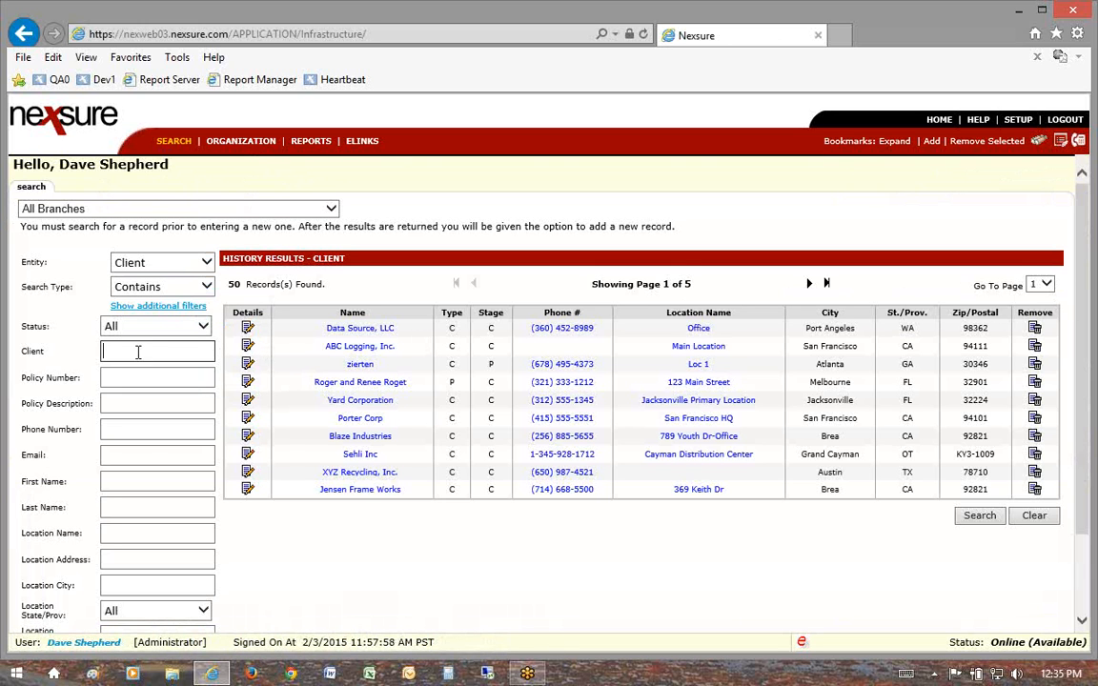
pyautogui.click(246, 143)
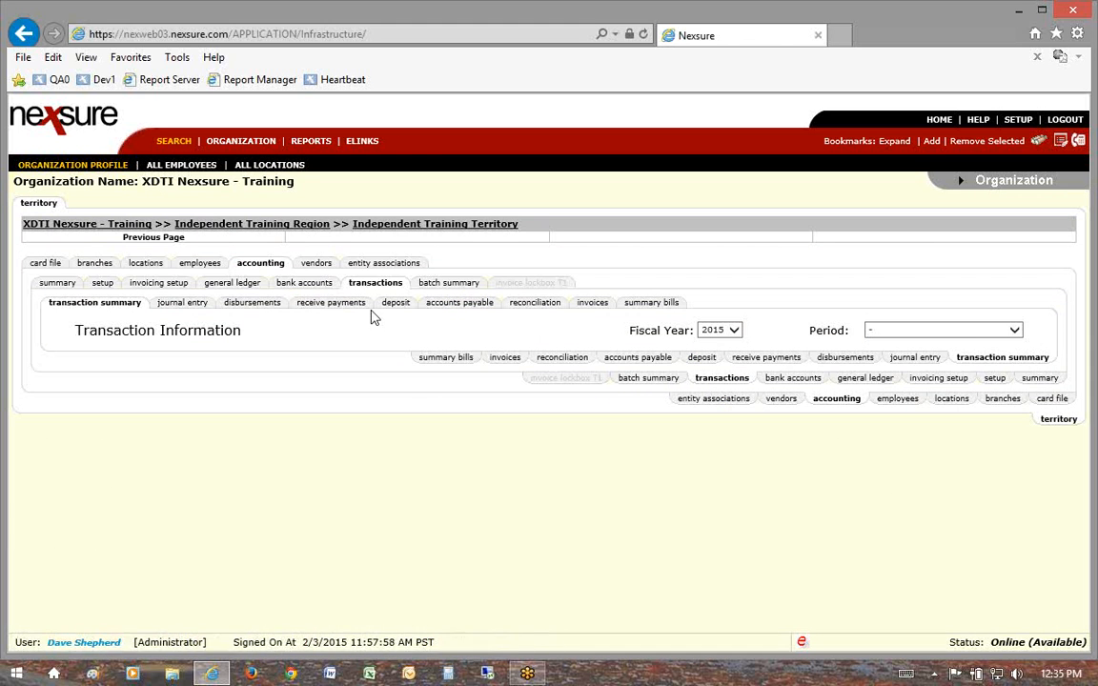
pyautogui.click(341, 310)
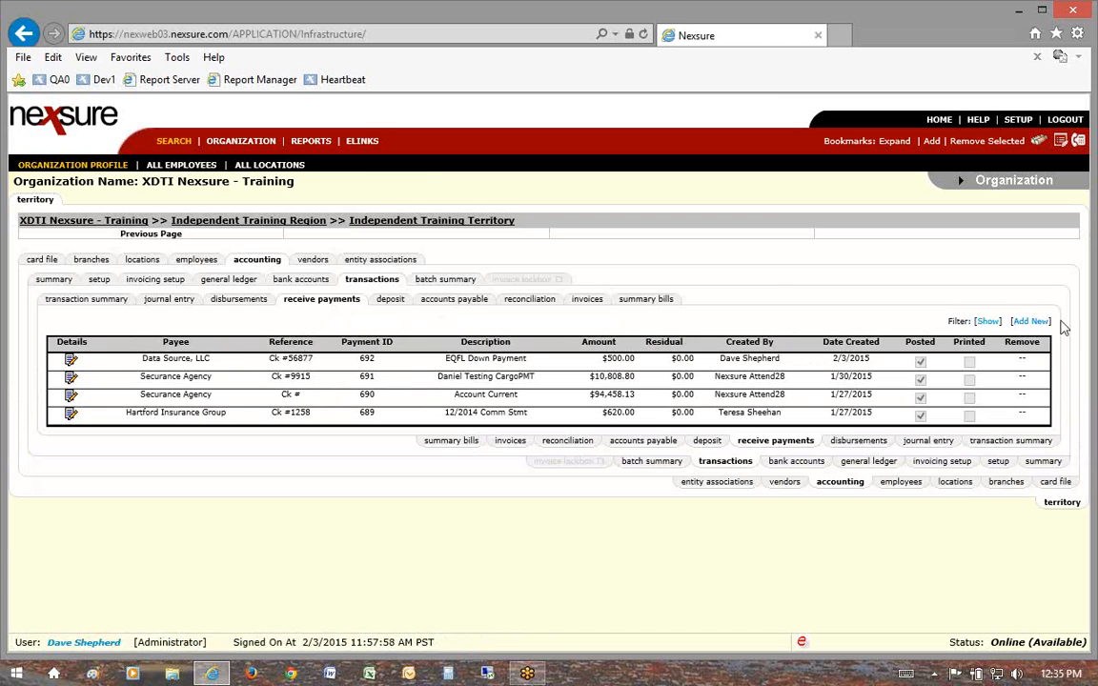
# Start a new received payment for the client ABC Logging, Inc., searching the entity names for abc.
pyautogui.click(1031, 324)
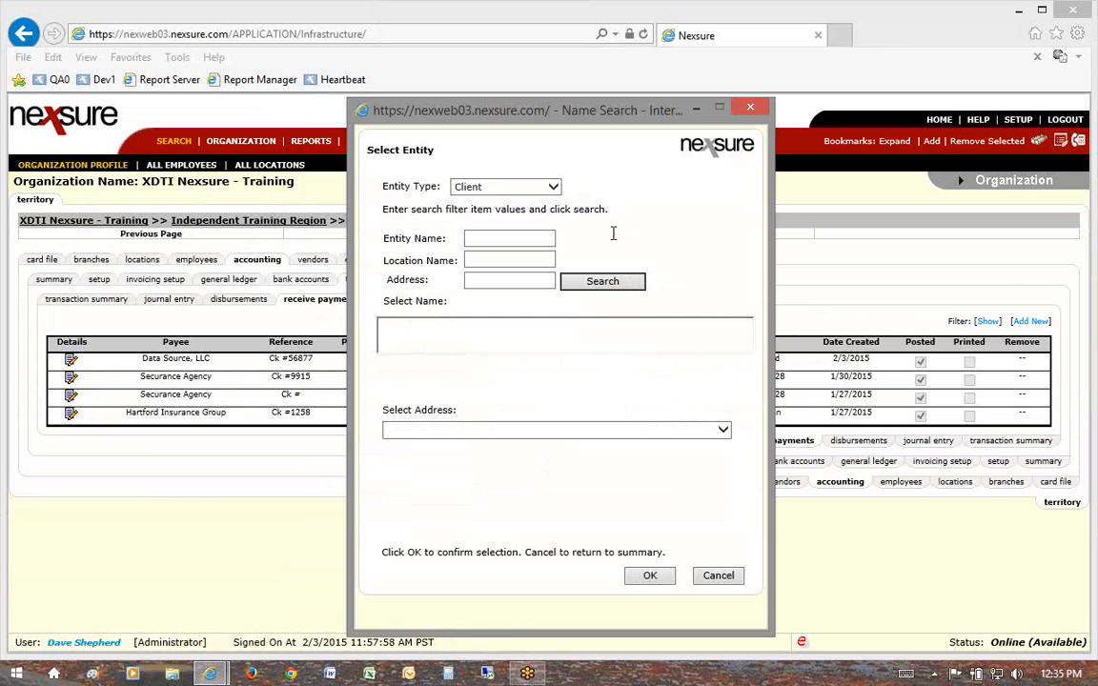
pyautogui.click(492, 241)
pyautogui.write('abc')
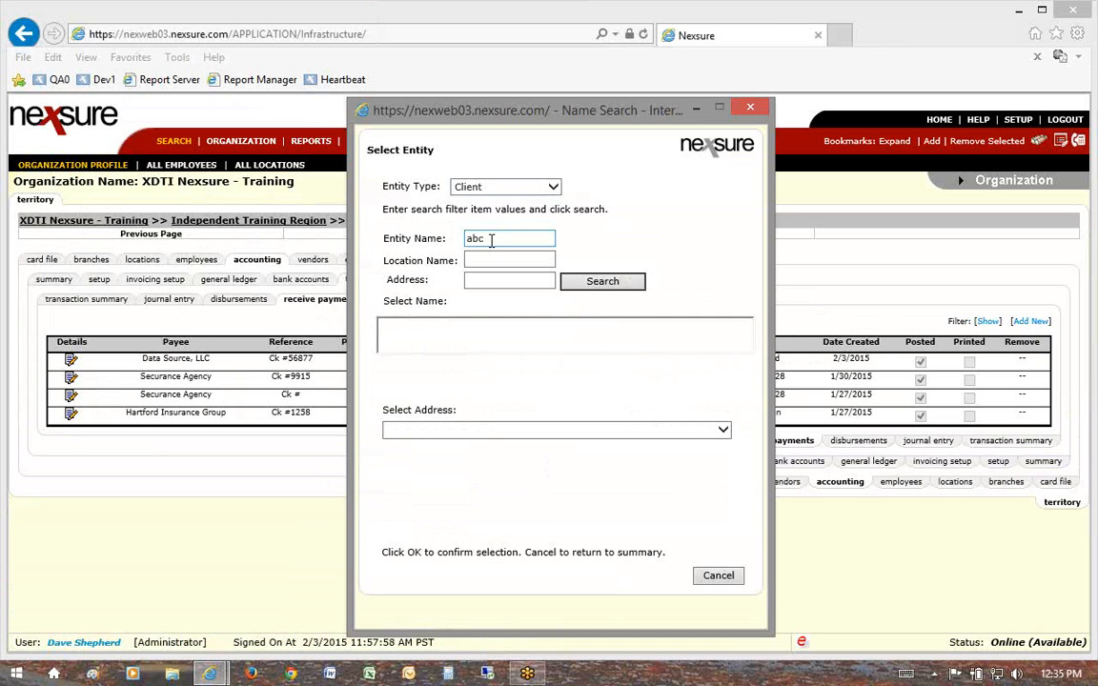
pyautogui.click(627, 285)
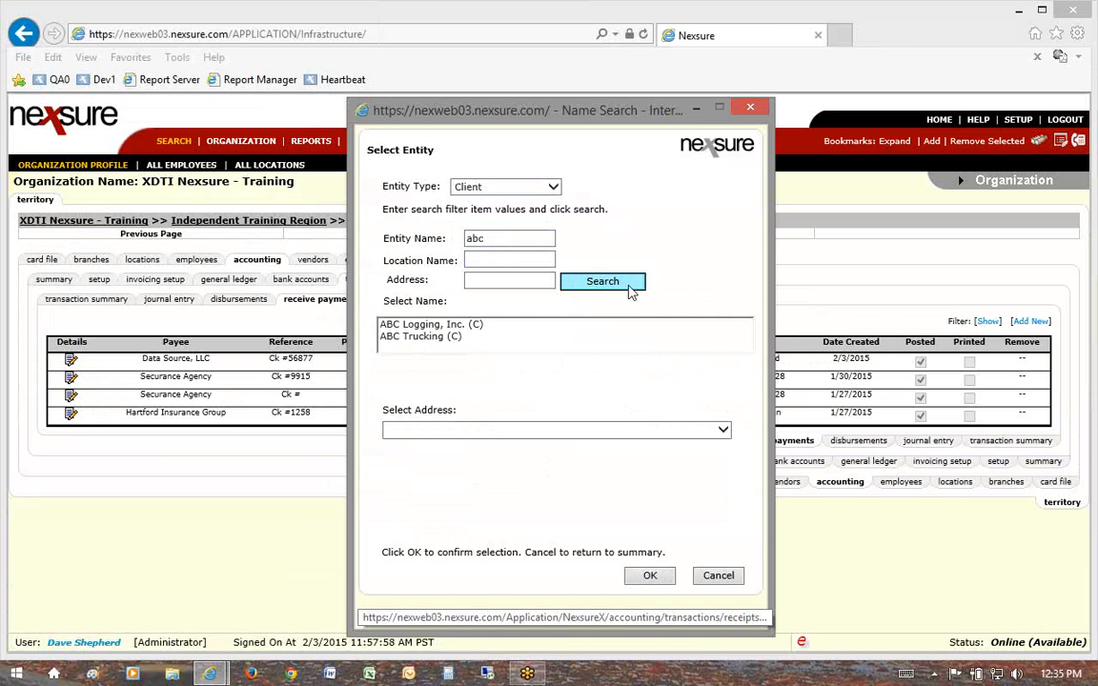
pyautogui.click(427, 325)
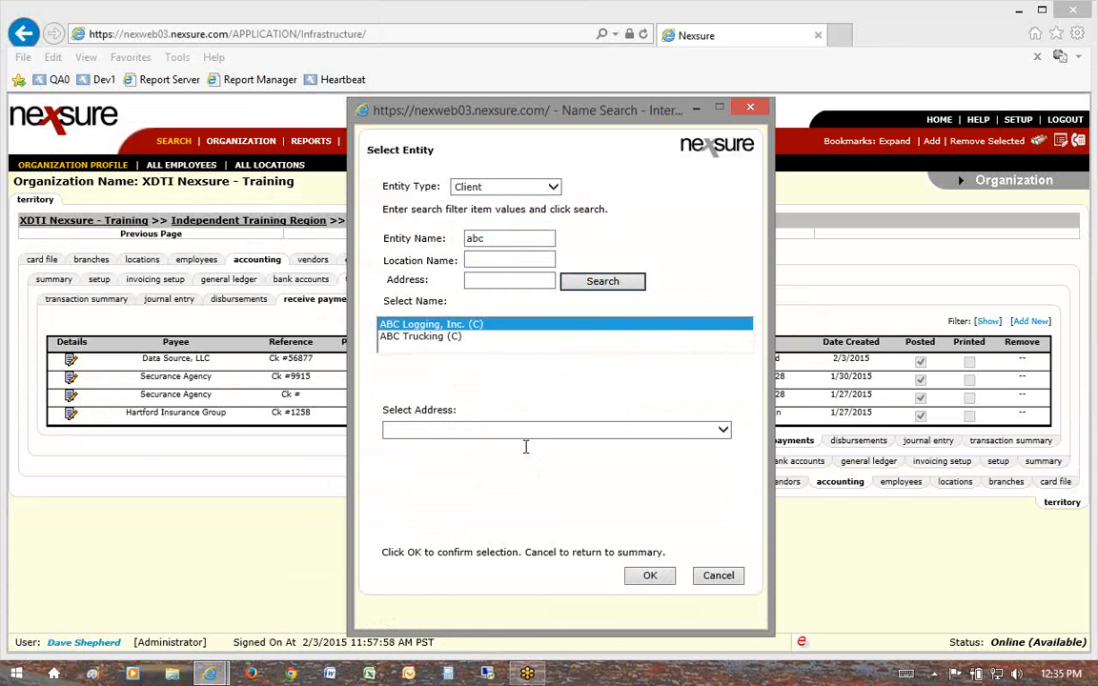
pyautogui.click(650, 577)
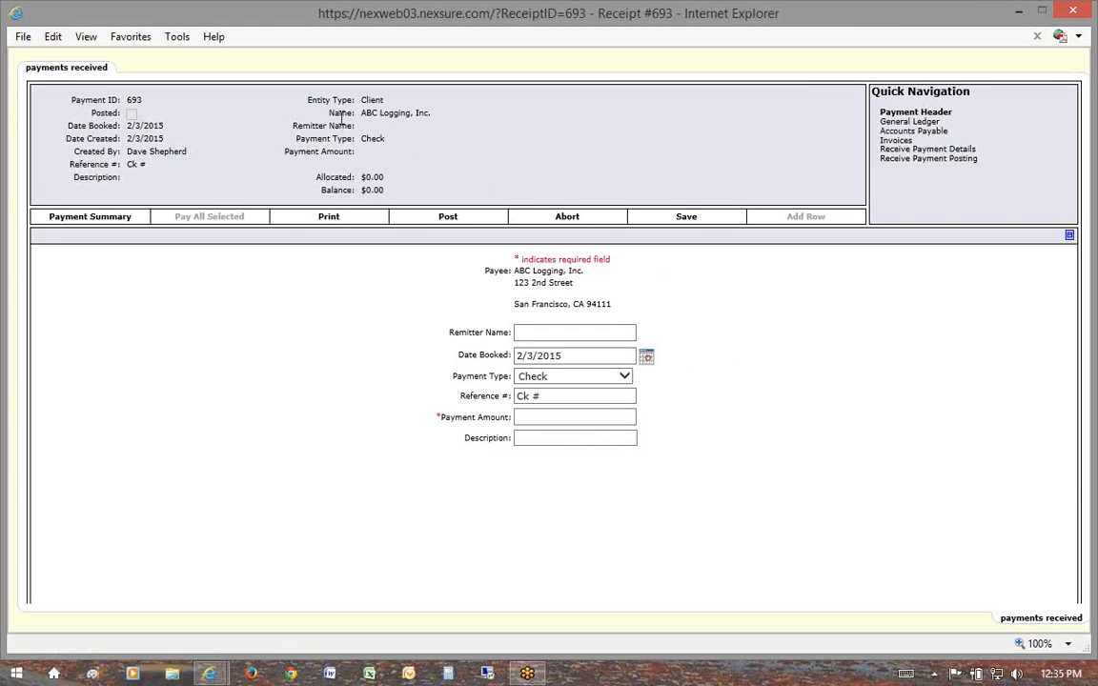
pyautogui.moveTo(368, 111); pyautogui.dragTo(431, 115)
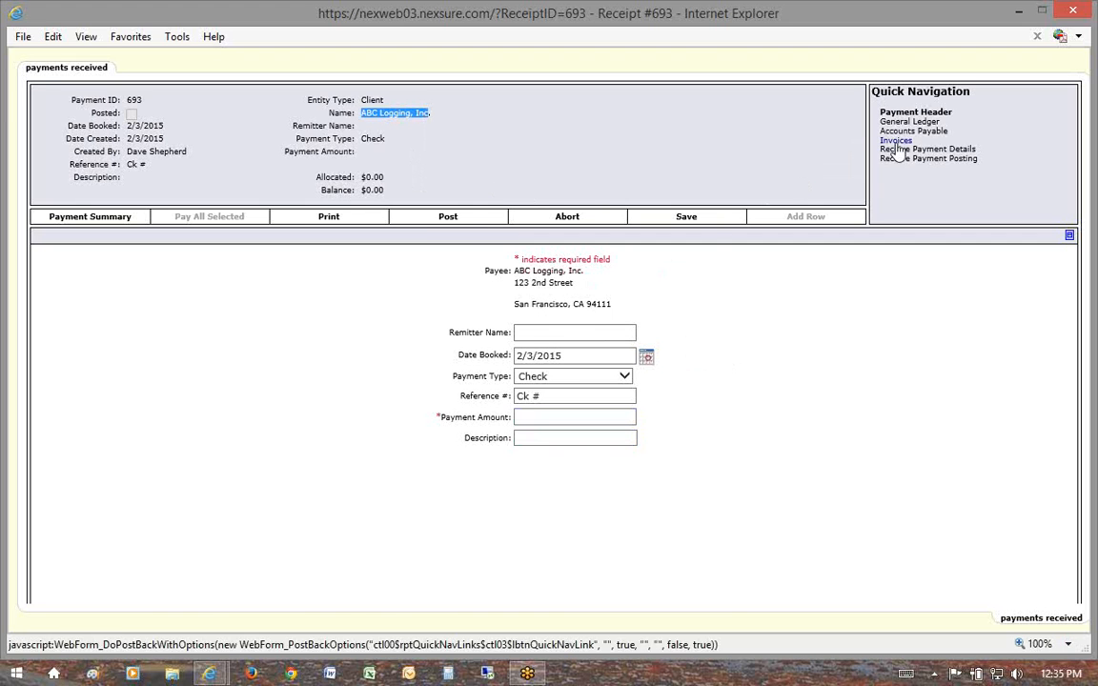
# Copy the client name ABC Logging, Inc. into the Remitter Name and set the Date Booked to 2/2/2015.
pyautogui.click(518, 355)
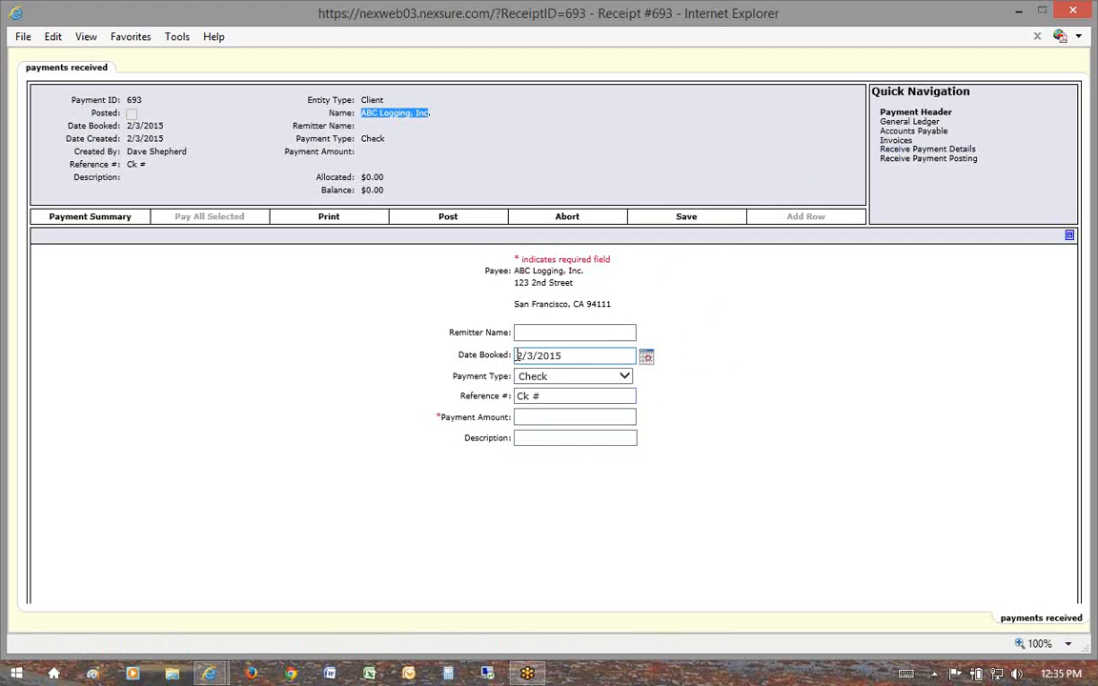
pyautogui.rightClick(402, 117)
pyautogui.click(257, 142)
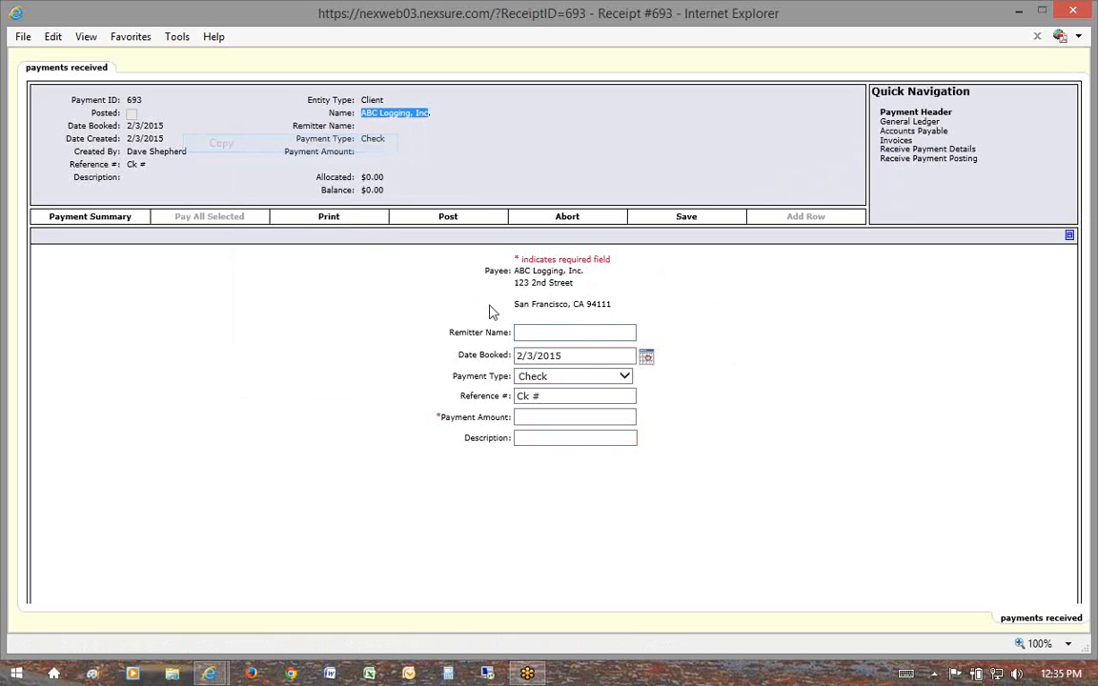
pyautogui.click(591, 332)
pyautogui.rightClick(531, 334)
pyautogui.click(465, 407)
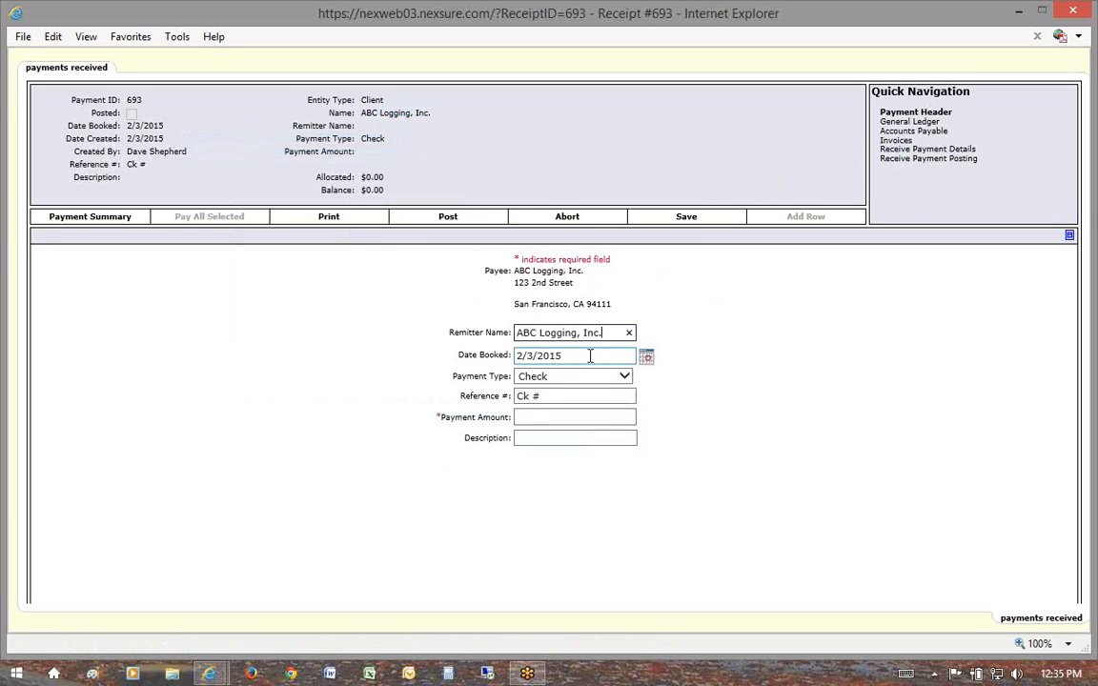
pyautogui.click(532, 356)
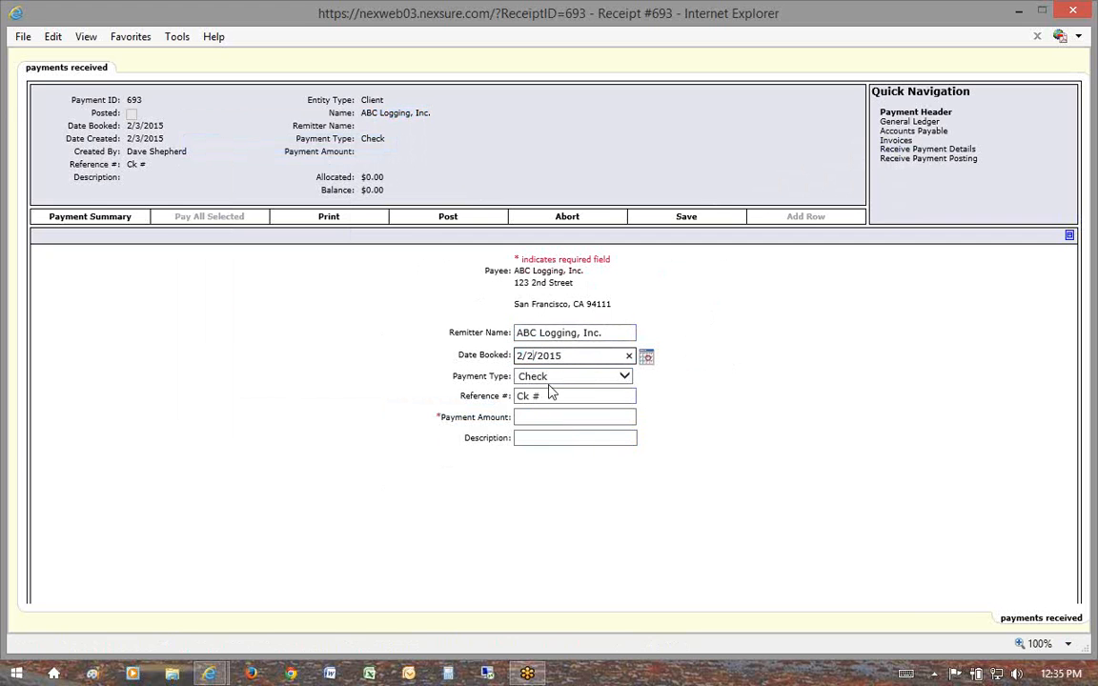
# Set the payment type to EFT and replace the reference with a long transaction number.
pyautogui.click(558, 378)
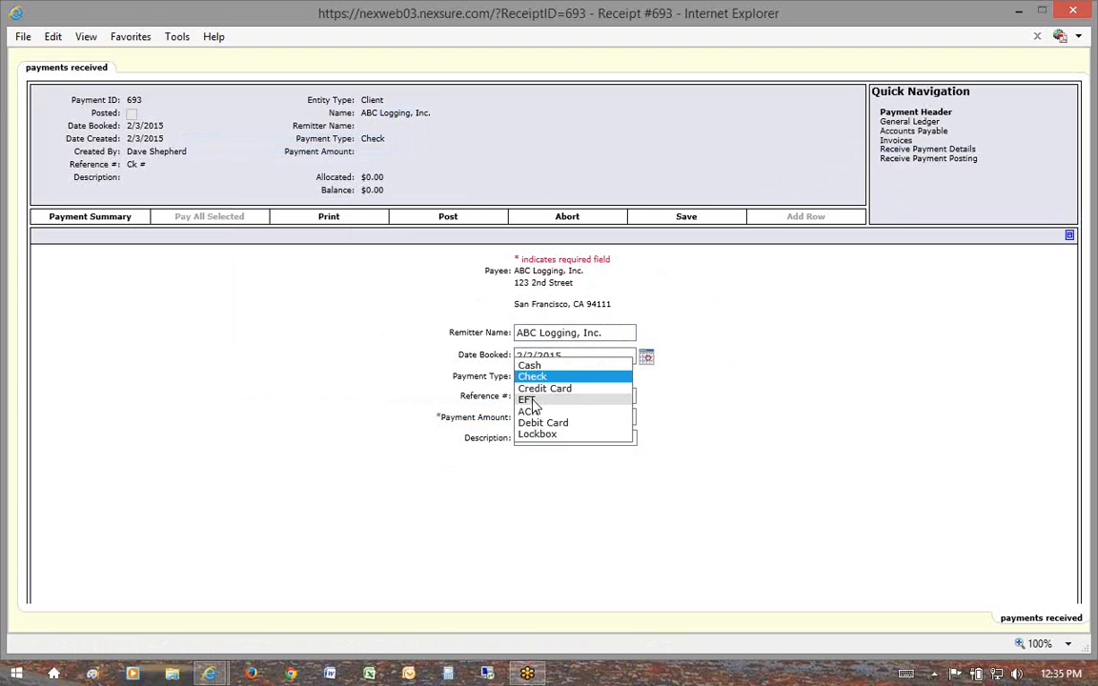
pyautogui.click(529, 401)
pyautogui.click(554, 397)
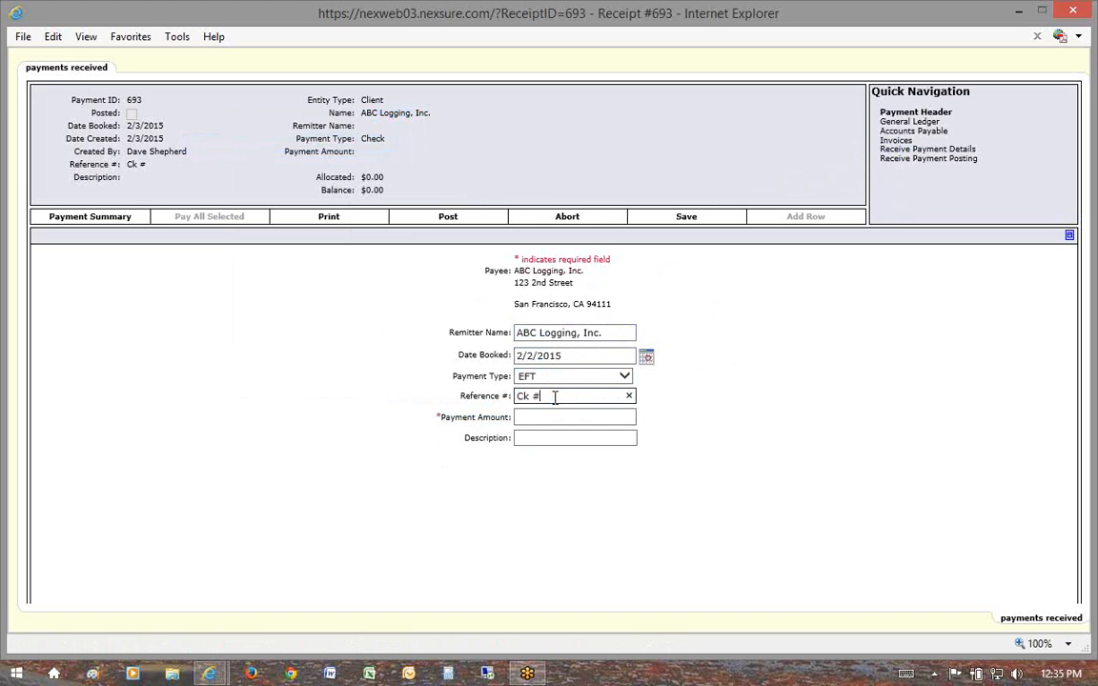
pyautogui.moveTo(555, 397); pyautogui.dragTo(506, 397)
pyautogui.write('2094572094570957029457029347')
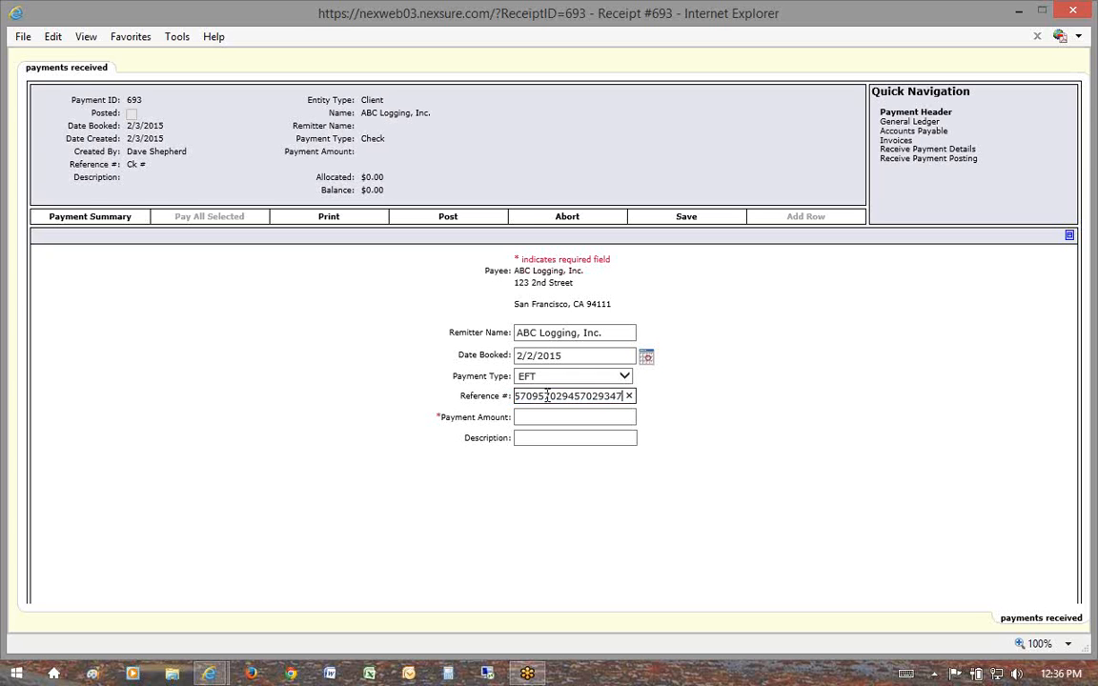
pyautogui.moveTo(547, 396); pyautogui.dragTo(495, 394)
pyautogui.press('BackSpace')
# Set the payment type to Credit Card and enter AmEx with the card's last four digits as the reference.
pyautogui.click(588, 377)
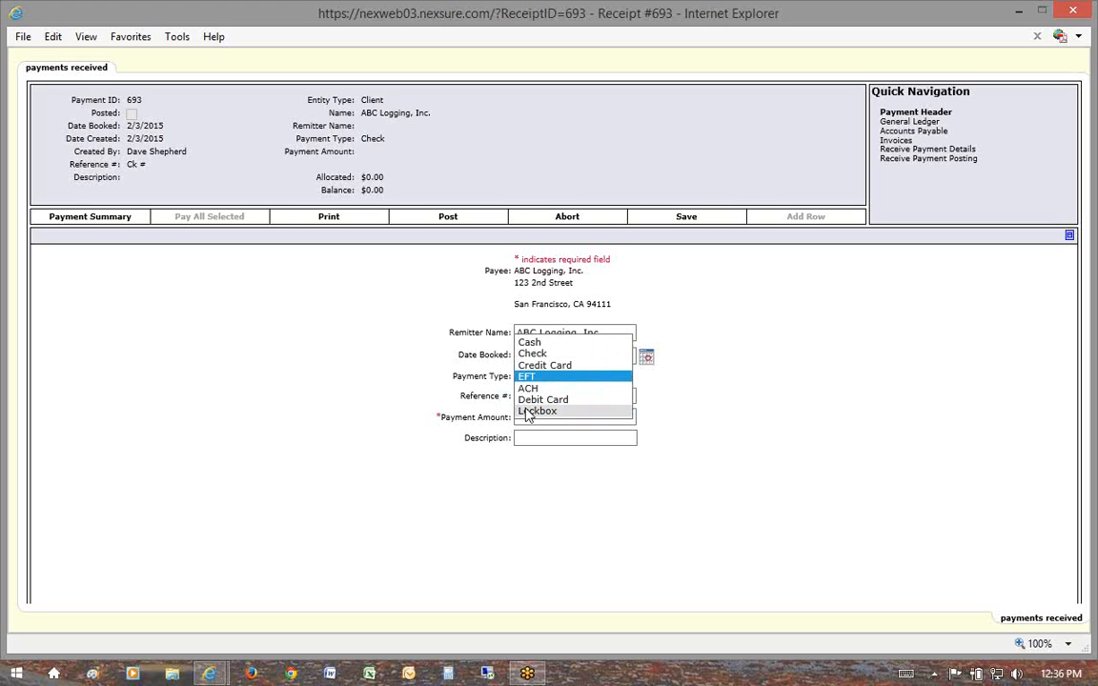
pyautogui.click(540, 366)
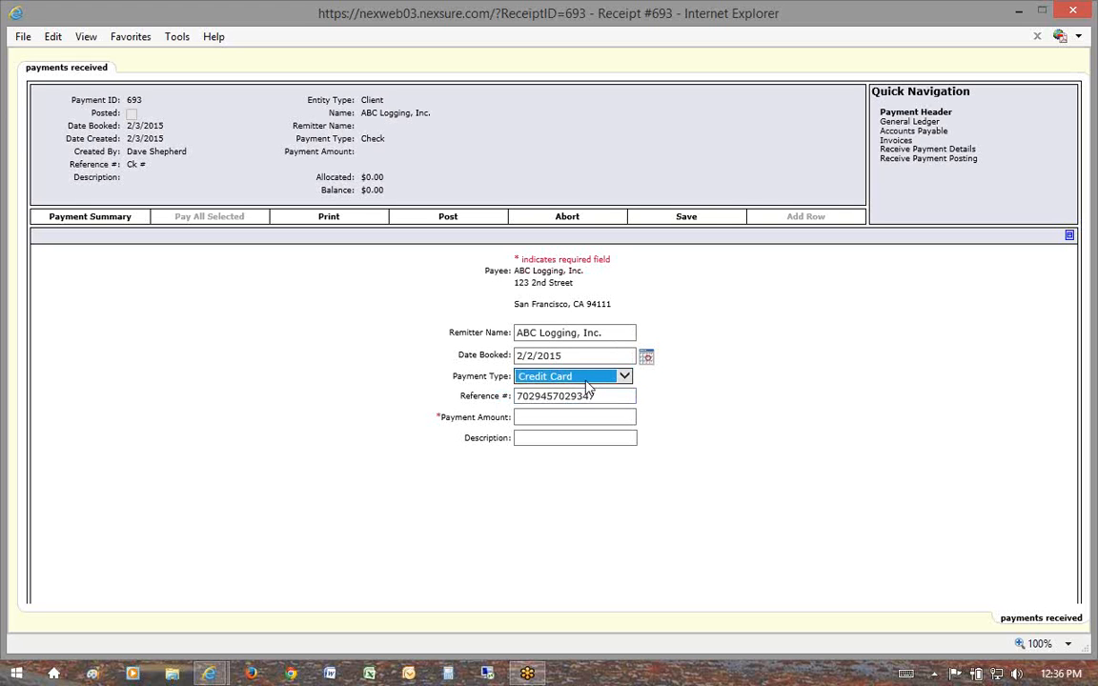
pyautogui.moveTo(600, 395); pyautogui.dragTo(493, 399)
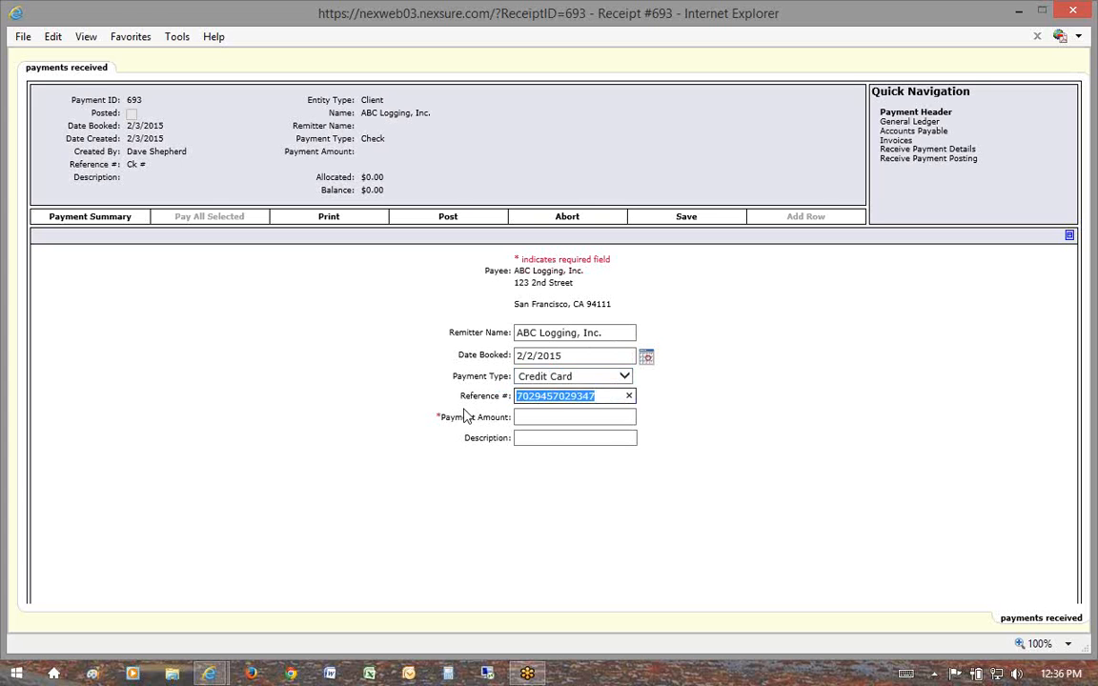
pyautogui.write('AmEx 5699')
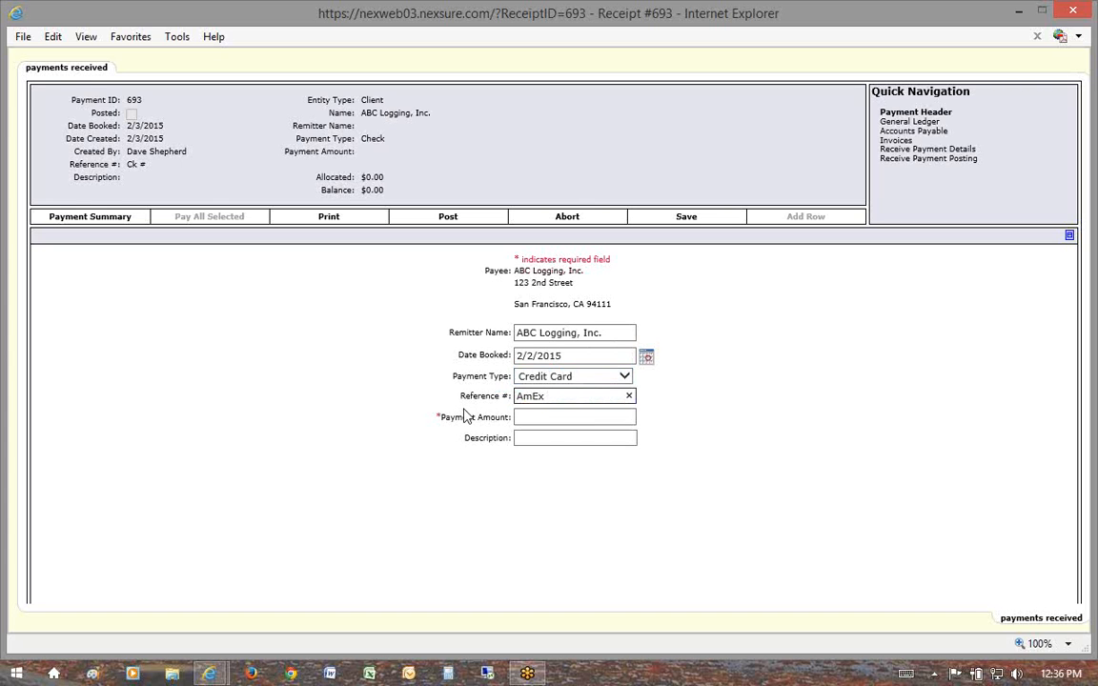
# Set the payment amount to 1000, describe it as payment on account, and save the payment.
pyautogui.click(539, 438)
pyautogui.hotkey('shift', 'Tab')
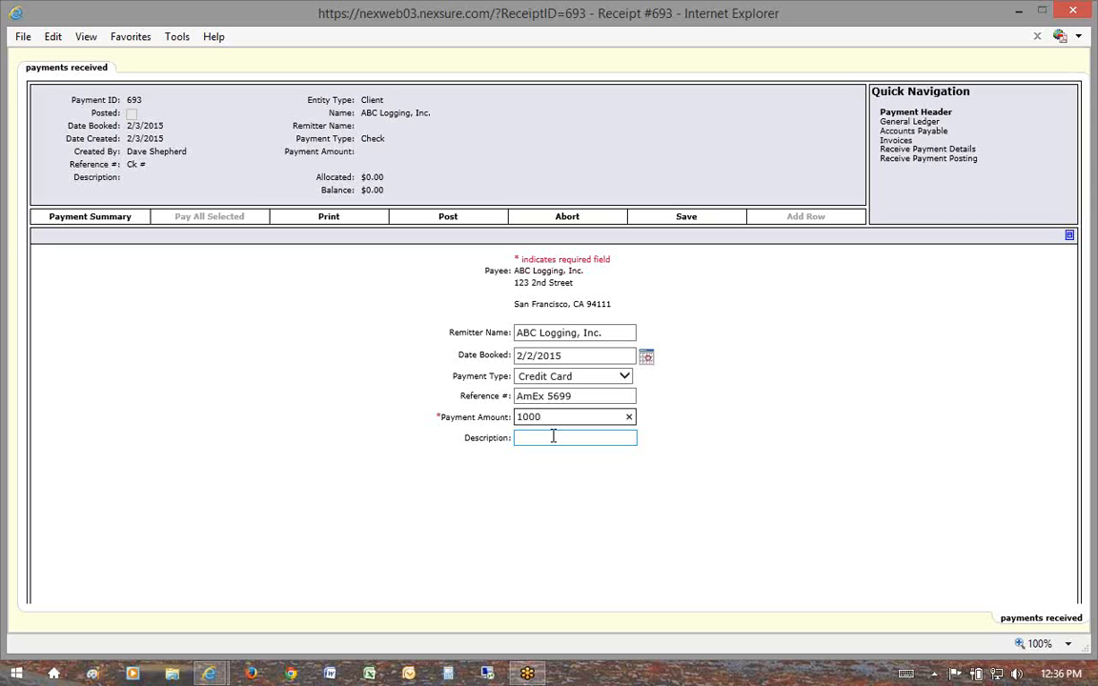
pyautogui.click(552, 436)
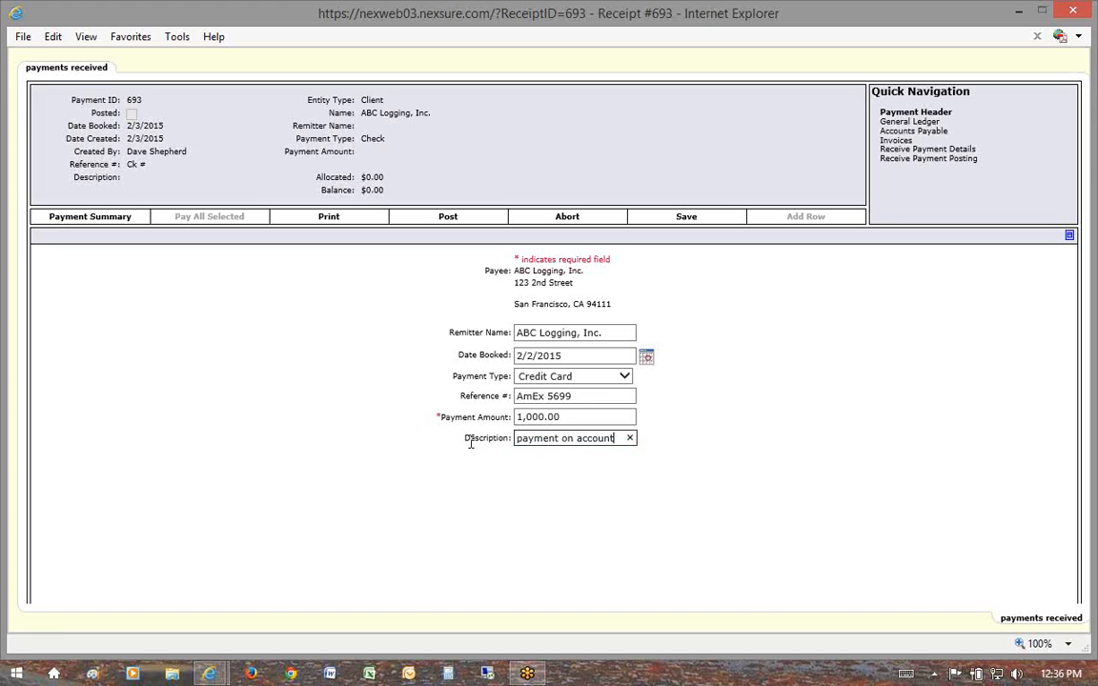
pyautogui.moveTo(464, 437); pyautogui.dragTo(510, 437)
pyautogui.click(681, 219)
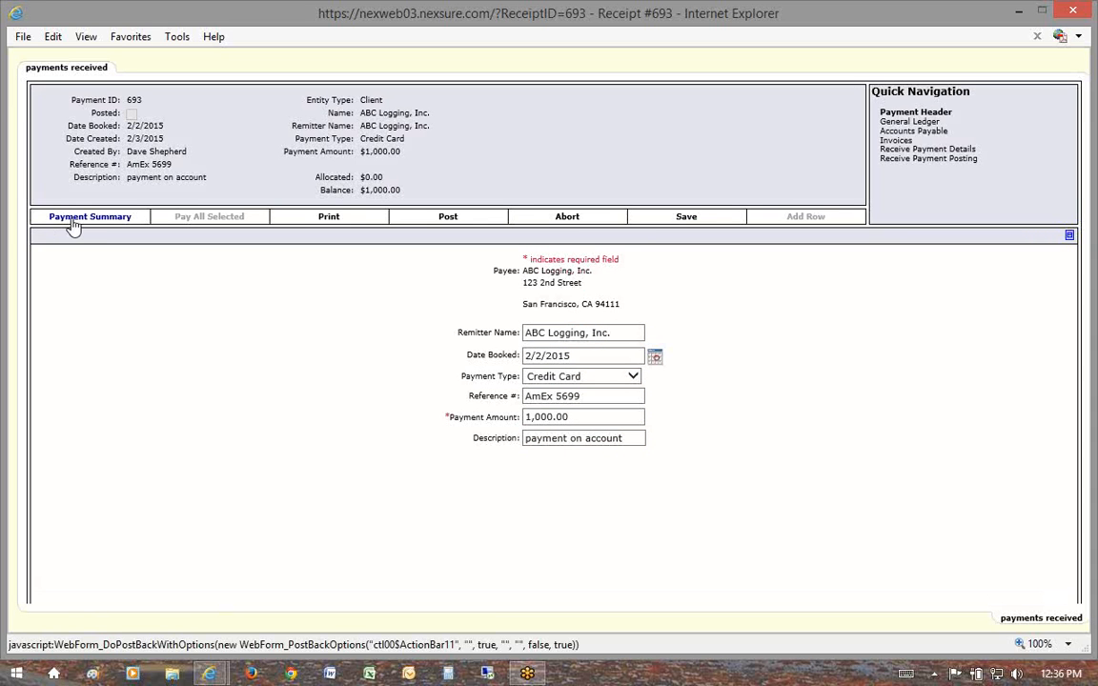
# Return to the payment summary and check the description of the ABC Logging, Inc. payment.
pyautogui.click(75, 219)
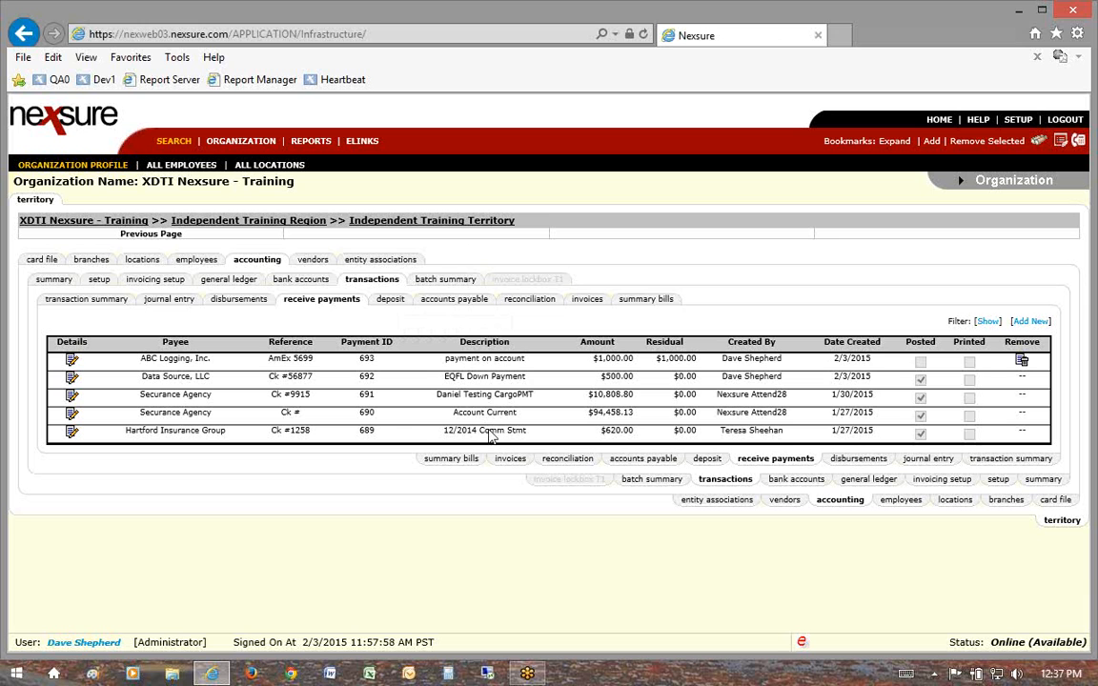
pyautogui.doubleClick(467, 343)
pyautogui.moveTo(445, 359); pyautogui.dragTo(507, 362)
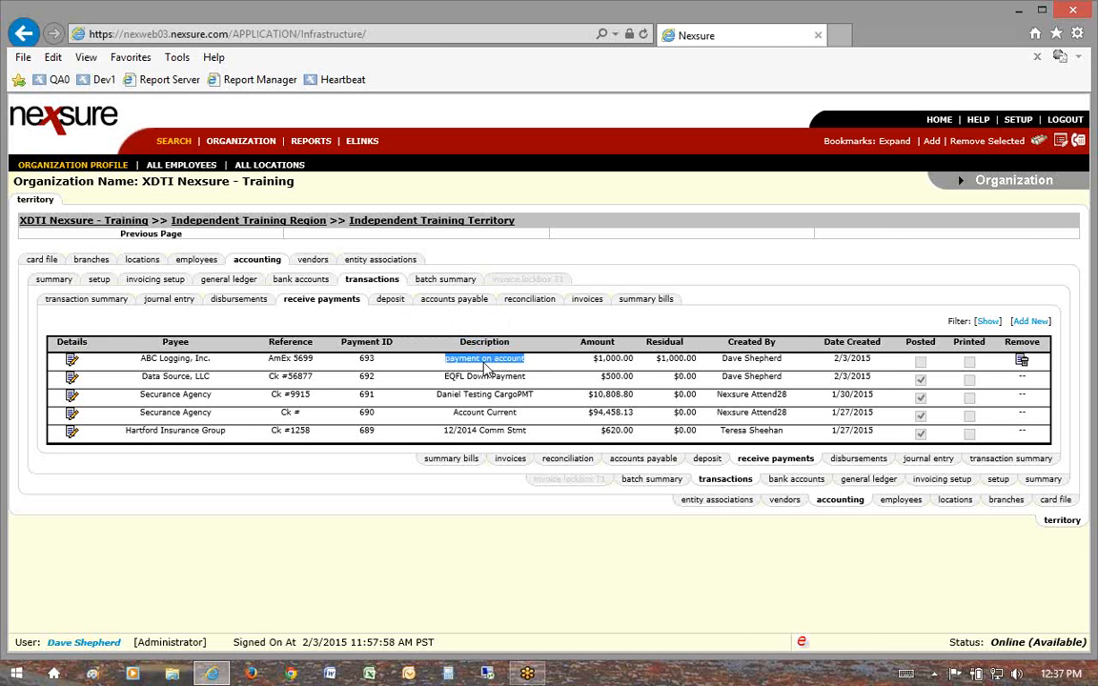
# Open the ABC Logging, Inc. payment, check its allocated amount and balance, and post it without allocating it.
pyautogui.click(72, 360)
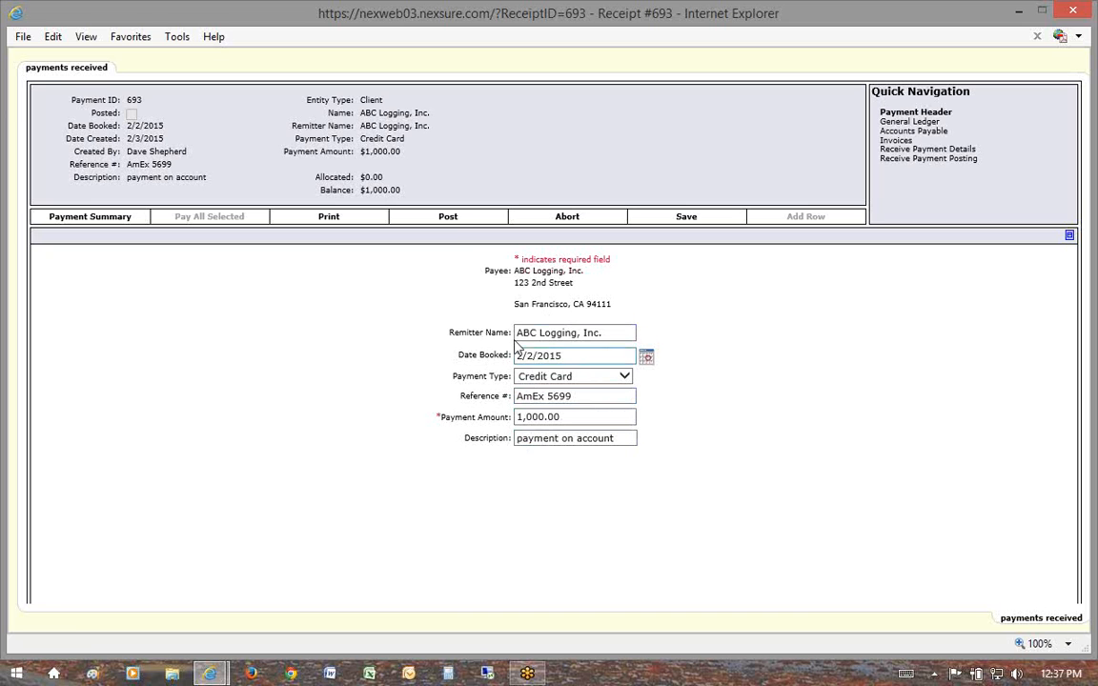
pyautogui.tripleClick(329, 175)
pyautogui.moveTo(402, 191); pyautogui.dragTo(365, 192)
pyautogui.click(448, 217)
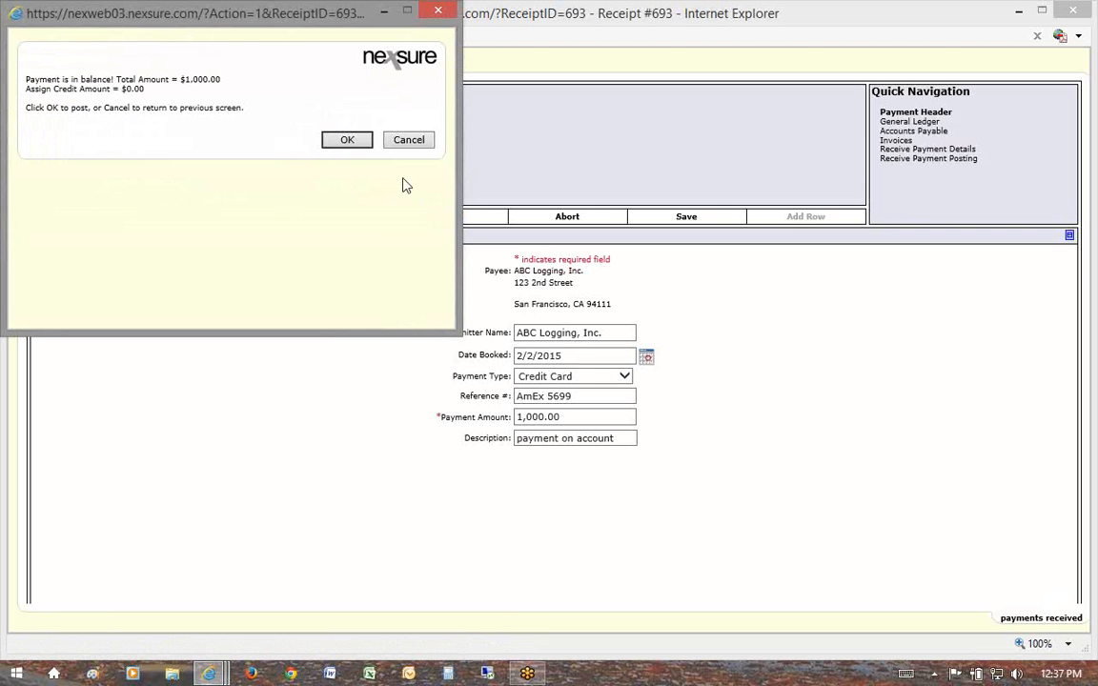
pyautogui.click(366, 141)
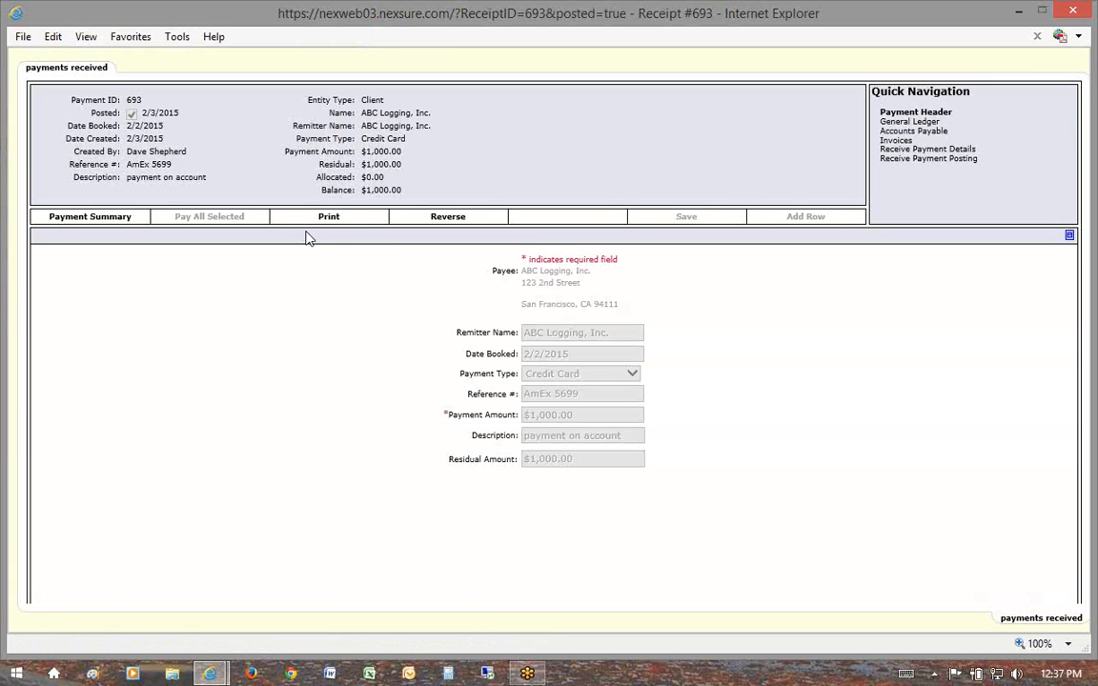
# Check the posted payment's balance, return to the payment summary, and examine the payment's amount and residual.
pyautogui.moveTo(326, 190); pyautogui.dragTo(347, 187)
pyautogui.doubleClick(368, 190)
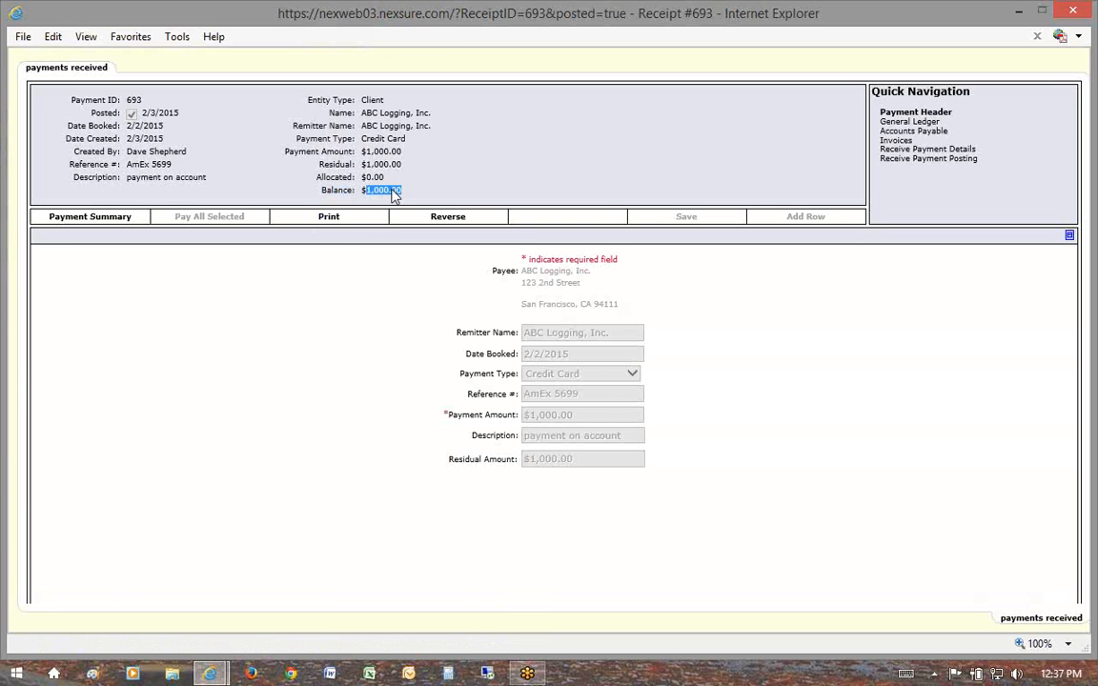
pyautogui.click(96, 219)
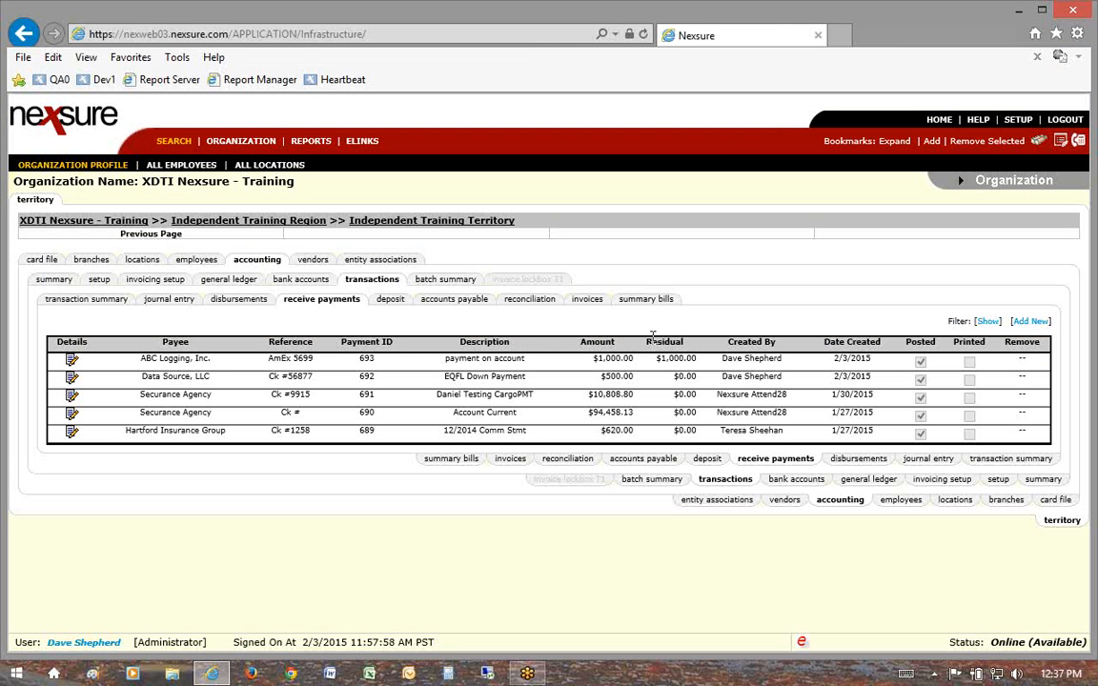
pyautogui.moveTo(660, 355); pyautogui.dragTo(681, 355)
pyautogui.click(625, 359)
pyautogui.moveTo(709, 363); pyautogui.dragTo(665, 365)
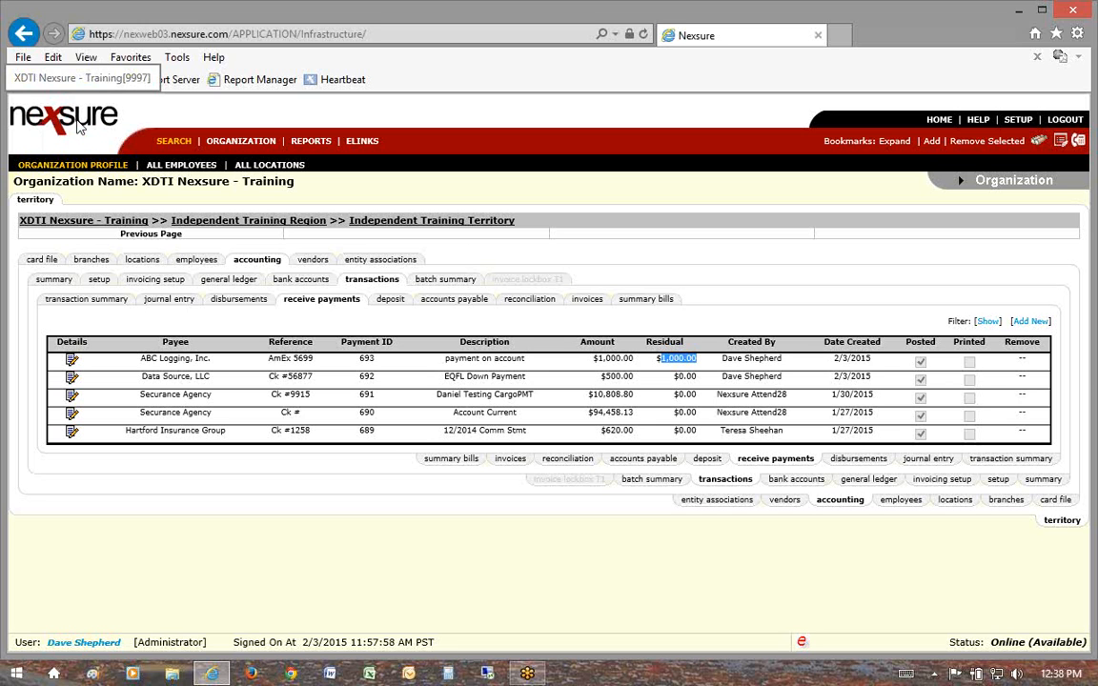
# Begin a new report with the report type Accounting and the category Accounts Receivable.
pyautogui.click(307, 141)
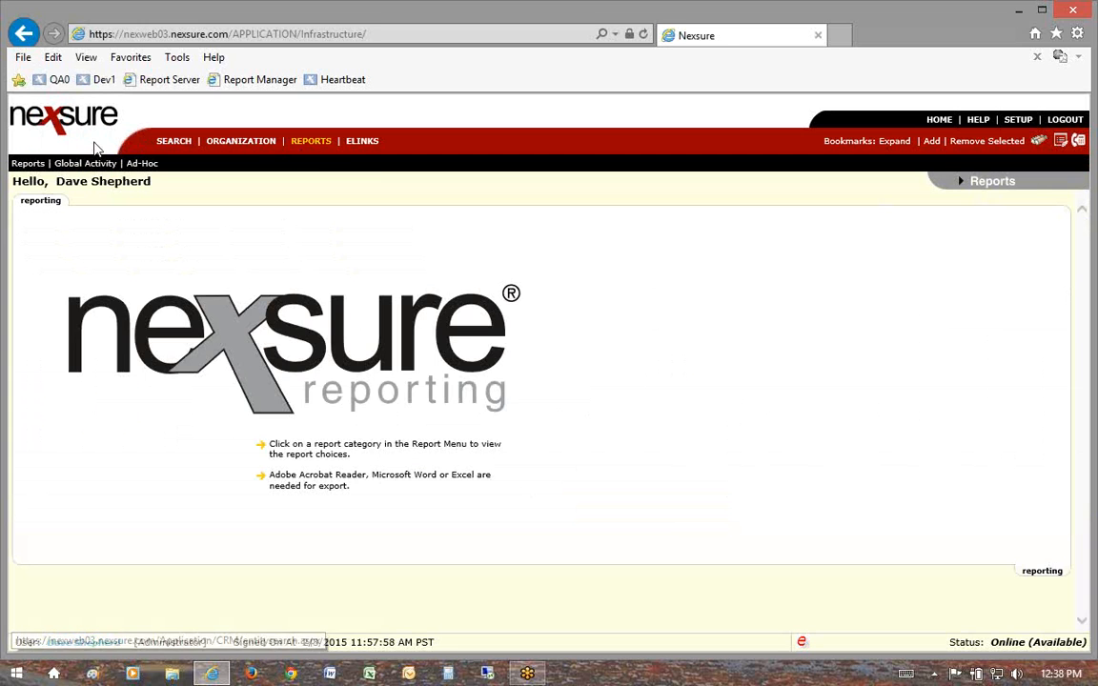
pyautogui.click(26, 164)
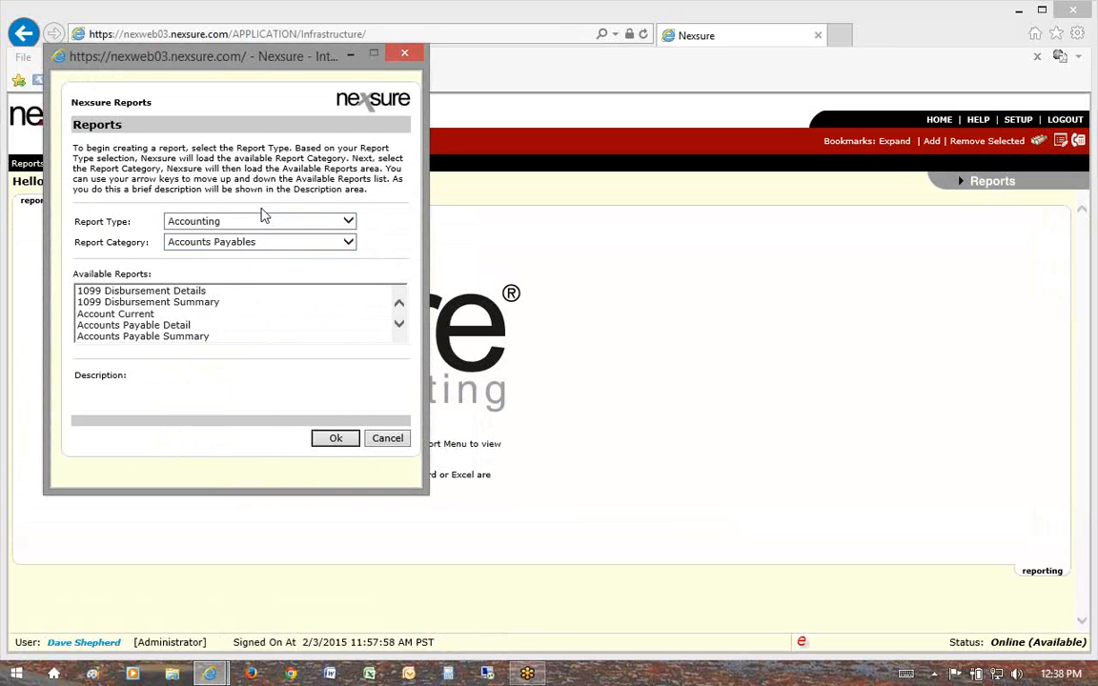
pyautogui.click(347, 221)
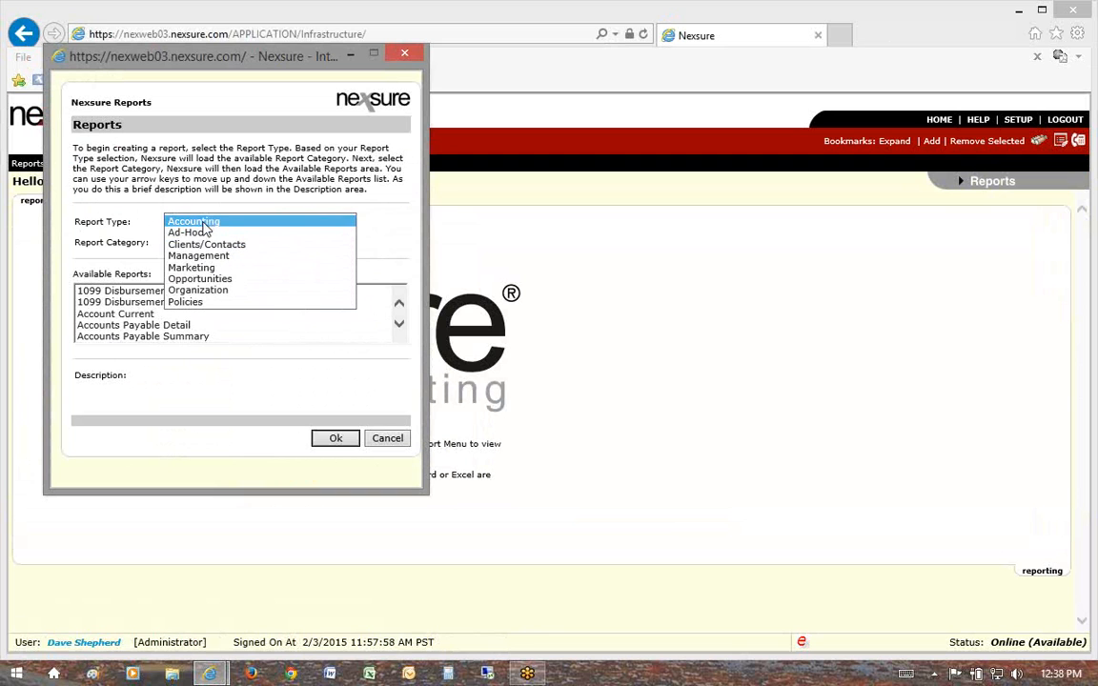
pyautogui.click(226, 223)
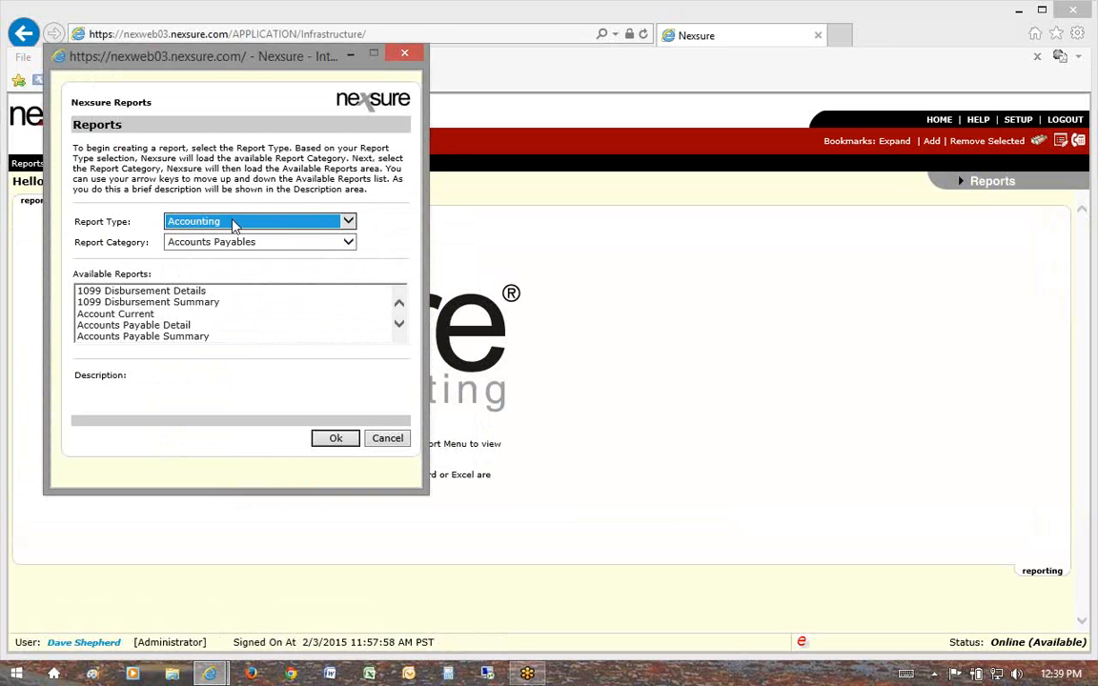
pyautogui.click(234, 222)
pyautogui.click(219, 223)
pyautogui.click(233, 245)
pyautogui.click(228, 255)
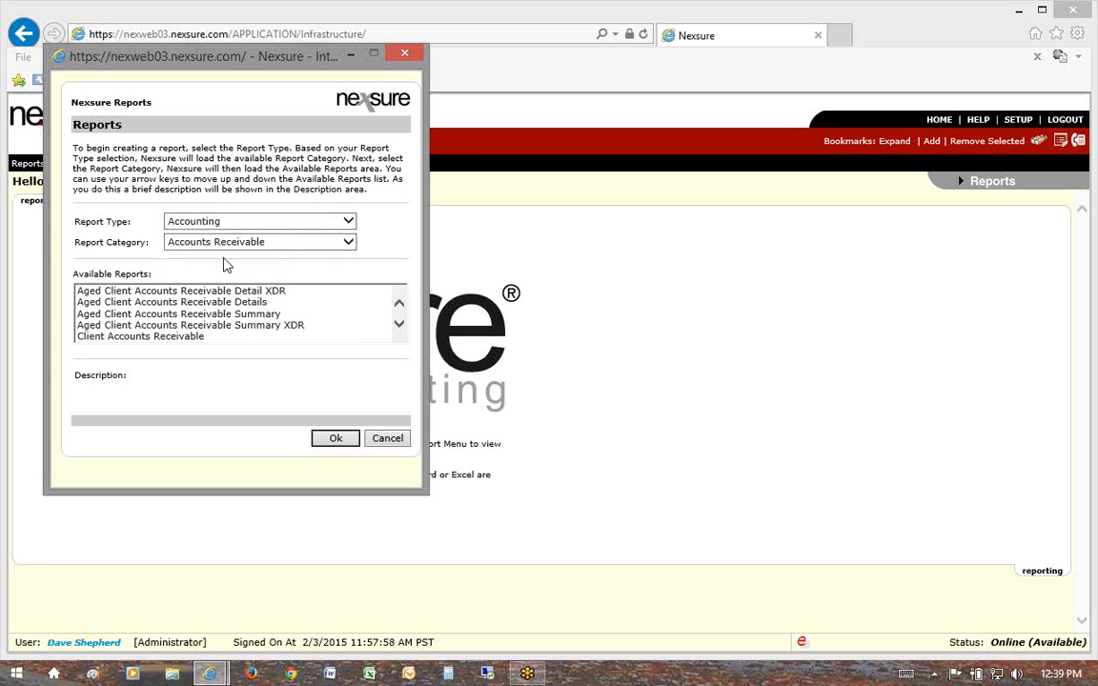
# Look through the available Accounts Receivable reports from the aged client reports to the customer statements.
pyautogui.click(402, 329)
pyautogui.click(401, 328)
pyautogui.click(401, 329)
pyautogui.click(401, 329)
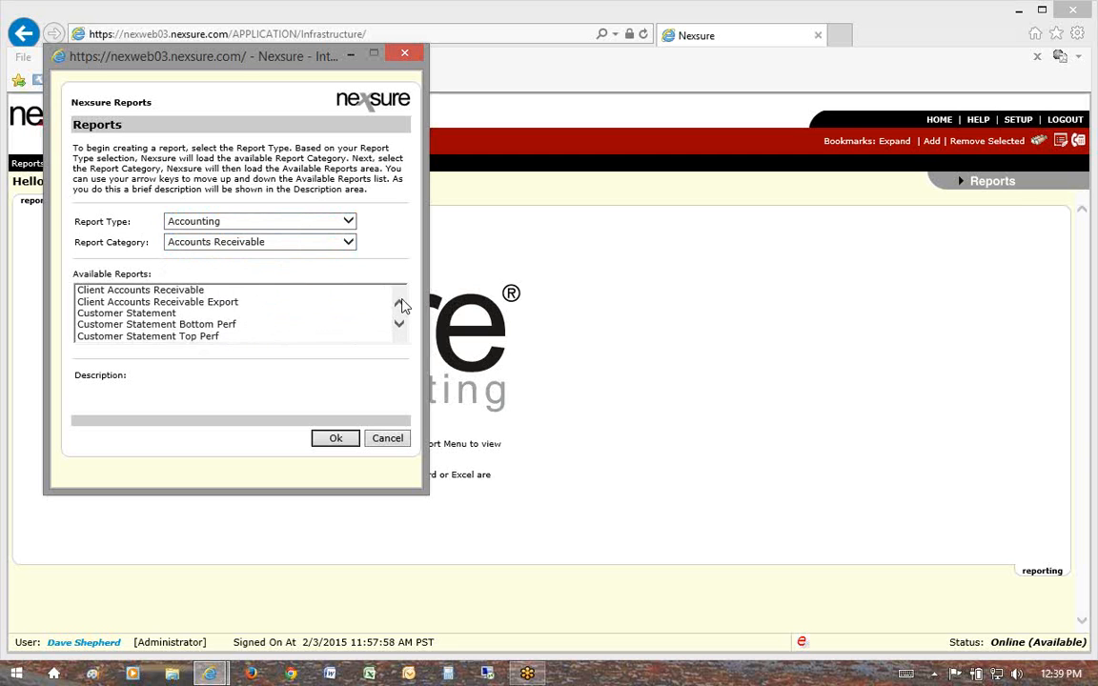
pyautogui.click(401, 303)
pyautogui.click(401, 303)
pyautogui.click(401, 303)
pyautogui.click(401, 303)
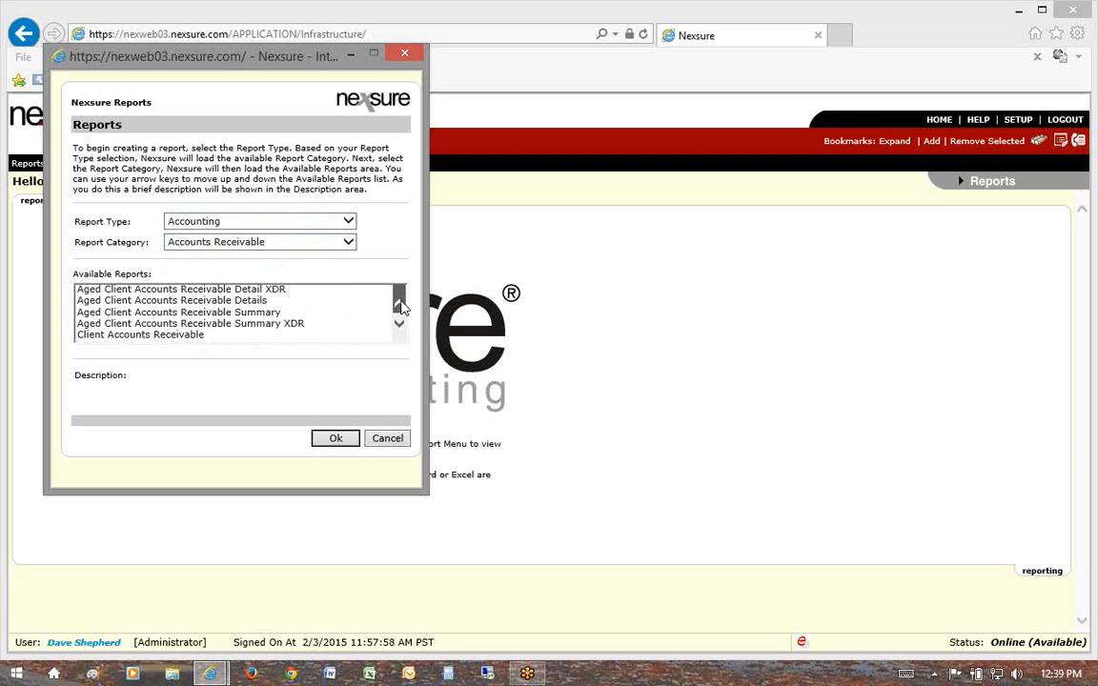
# Compare the descriptions of the aged and client receivable reports, and open Aged Client Accounts Receivable Details.
pyautogui.click(176, 305)
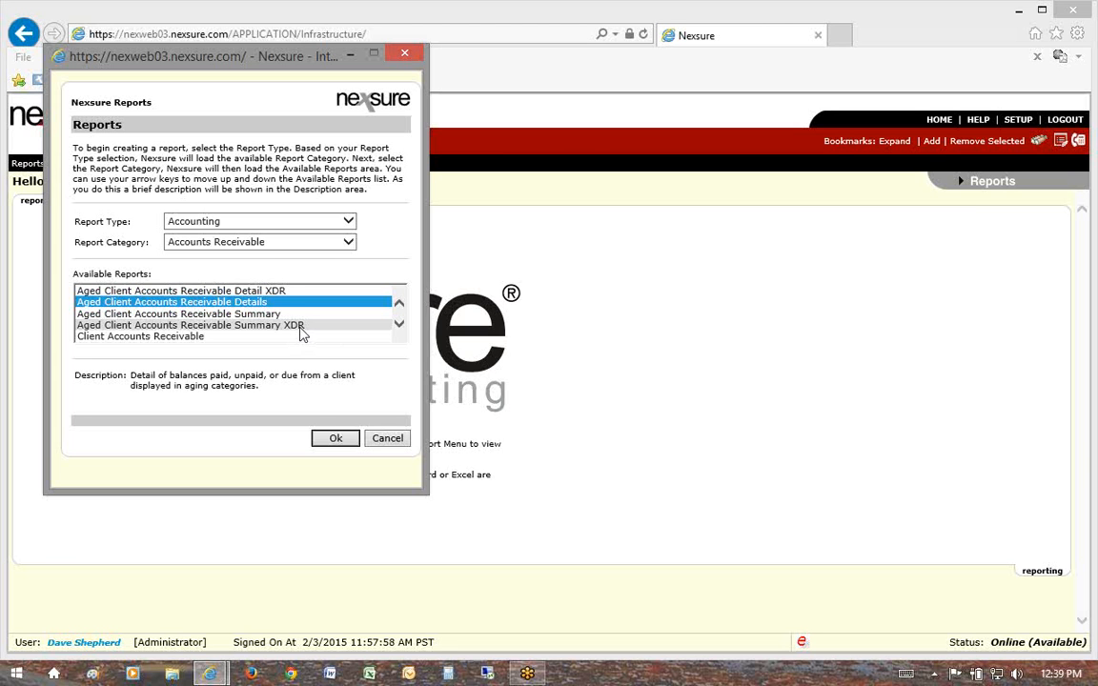
pyautogui.click(250, 315)
pyautogui.click(196, 335)
pyautogui.click(229, 290)
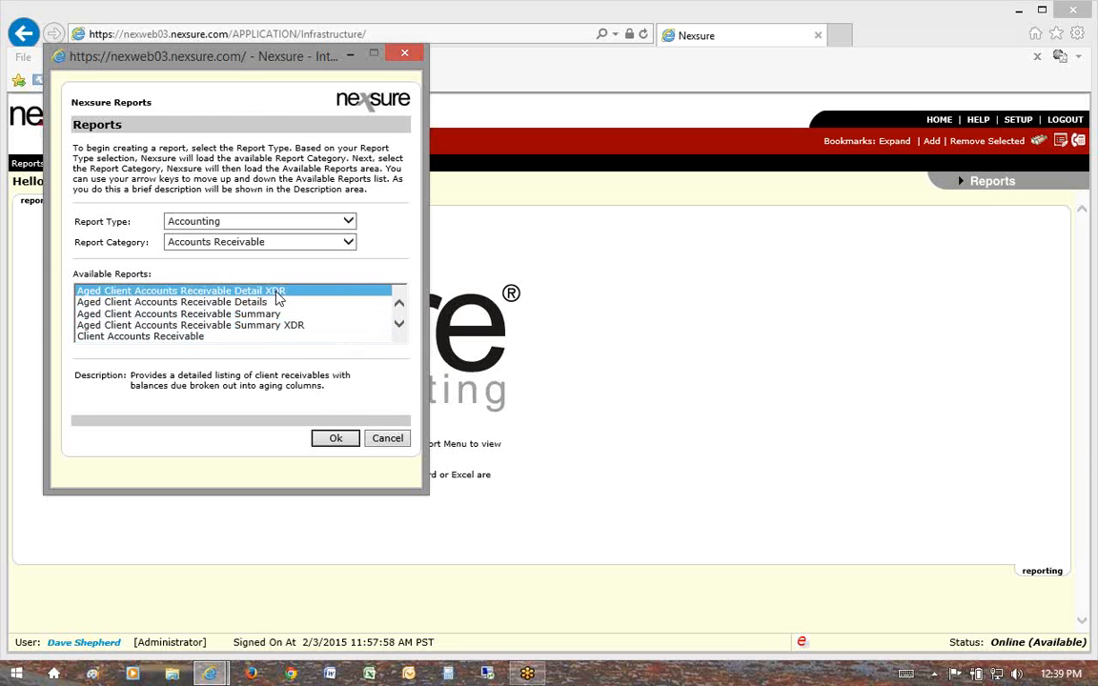
pyautogui.click(256, 302)
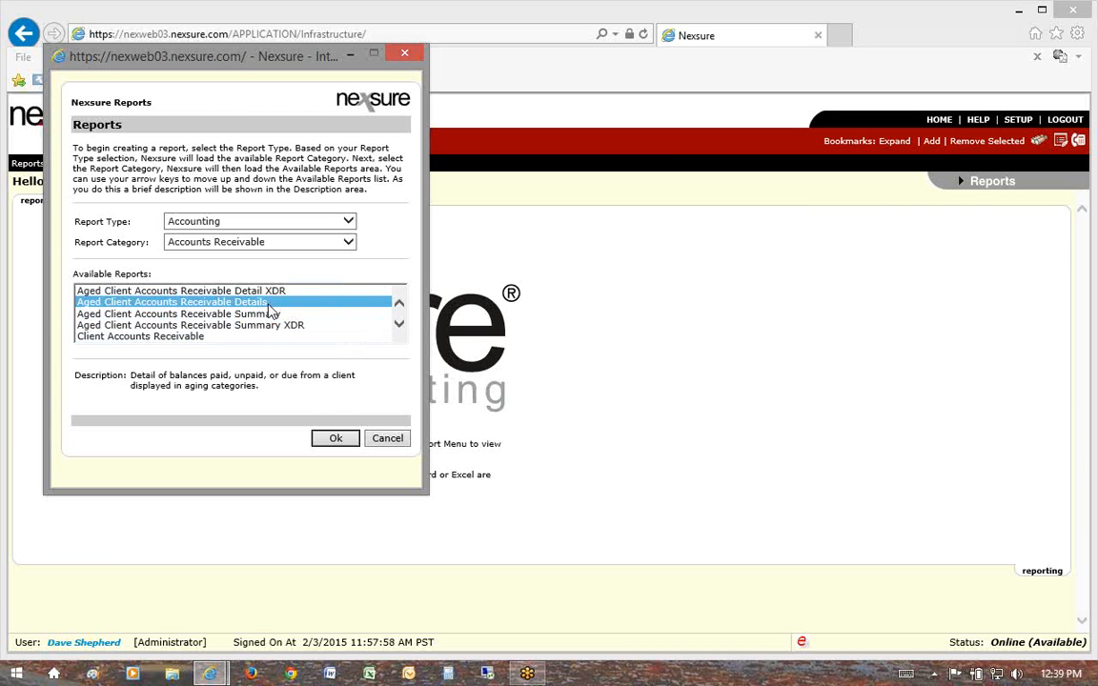
pyautogui.click(335, 440)
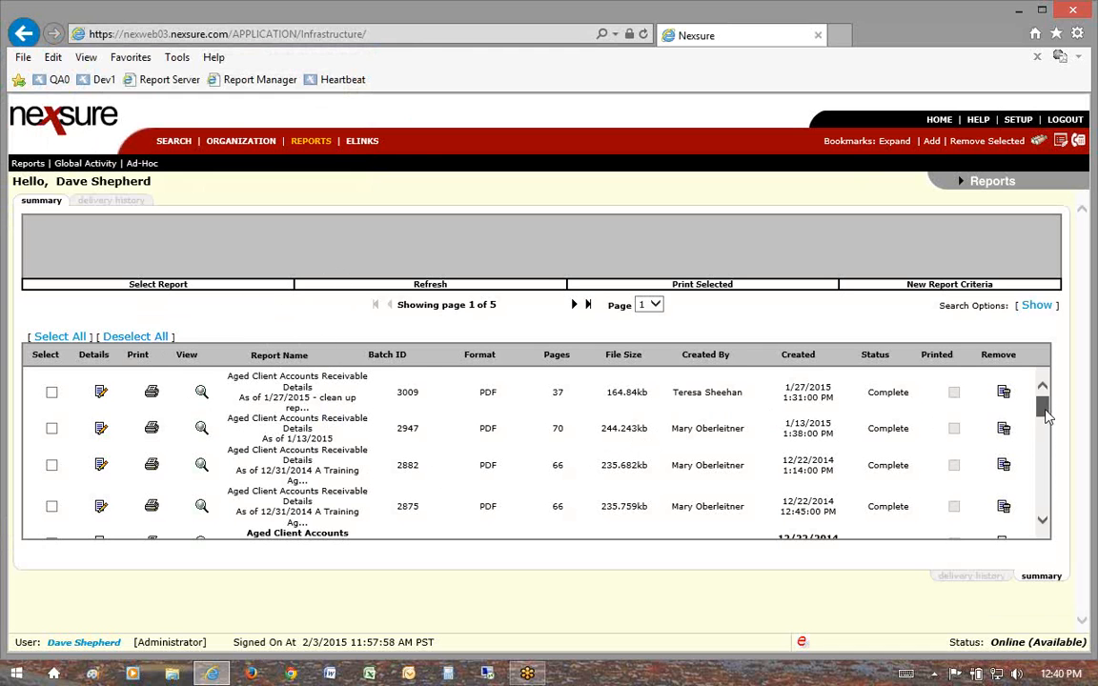
# Examine the creation dates of the oldest report runs on the first page of the report summary.
pyautogui.moveTo(1046, 412); pyautogui.dragTo(1043, 519)
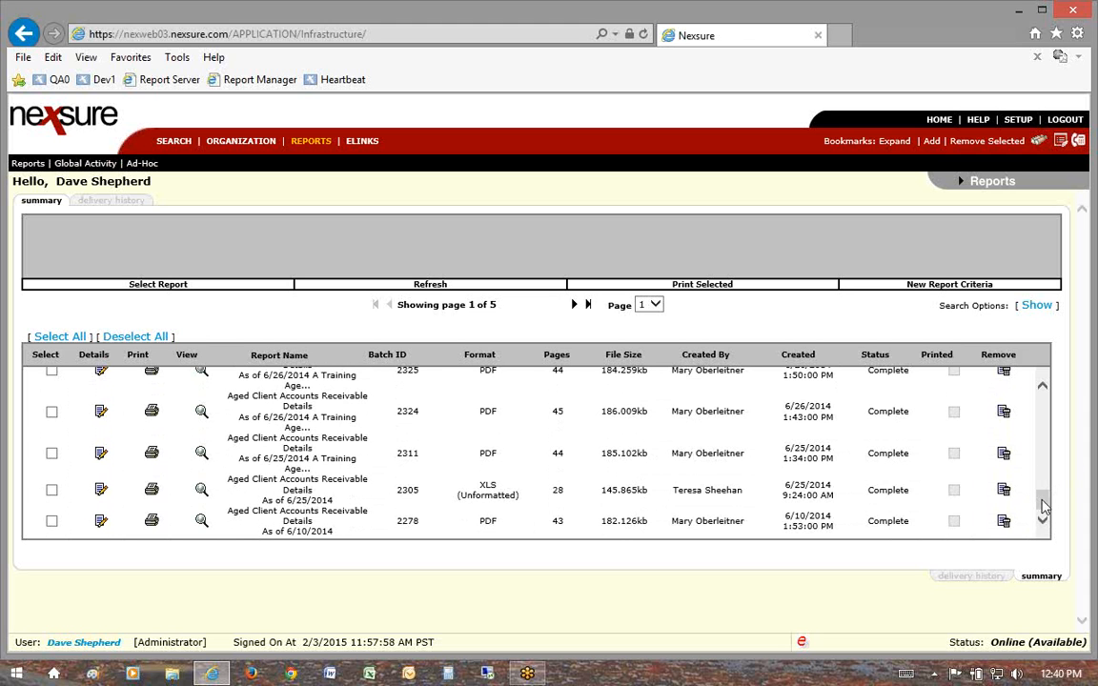
pyautogui.moveTo(1042, 505)
pyautogui.mouseDown()
pyautogui.moveTo(1046, 405)
pyautogui.moveTo(1041, 493)
pyautogui.mouseUp()
pyautogui.moveTo(784, 520); pyautogui.dragTo(832, 515)
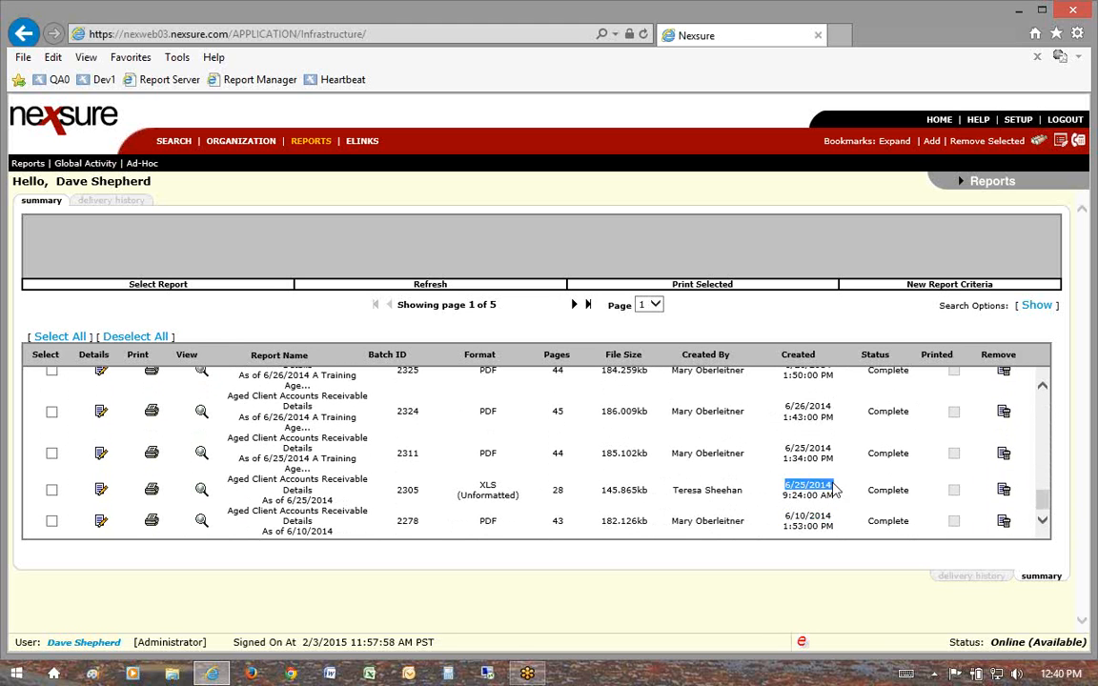
# Examine the creation date of the oldest report run on page 5 of the report summary.
pyautogui.moveTo(1042, 497); pyautogui.dragTo(1036, 455)
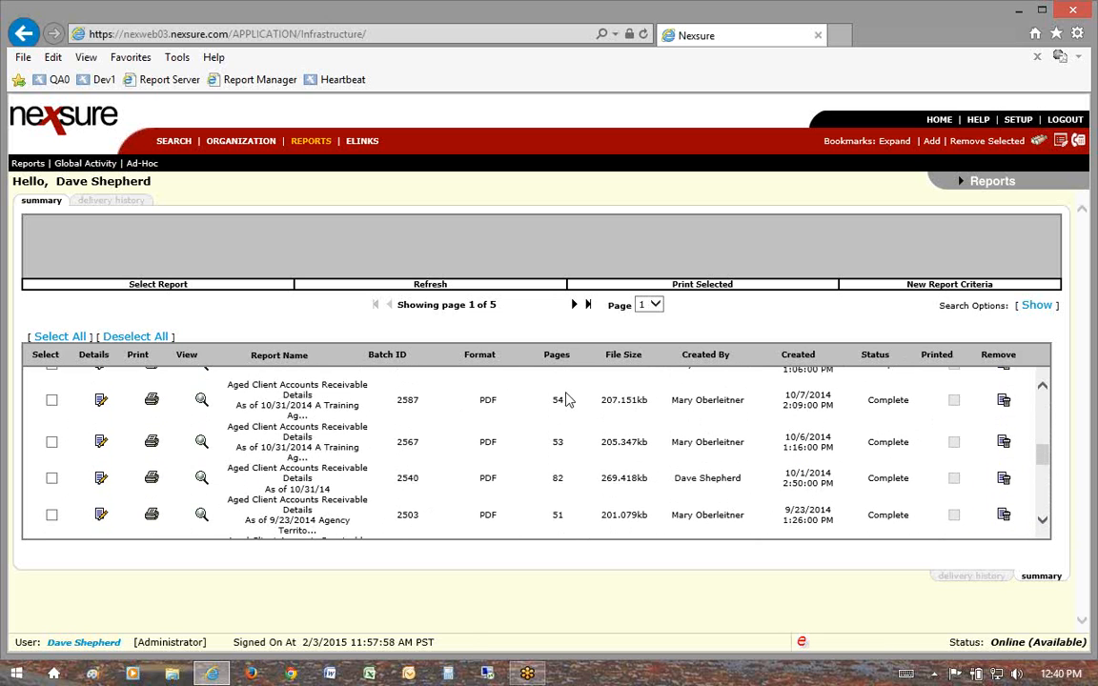
pyautogui.click(654, 305)
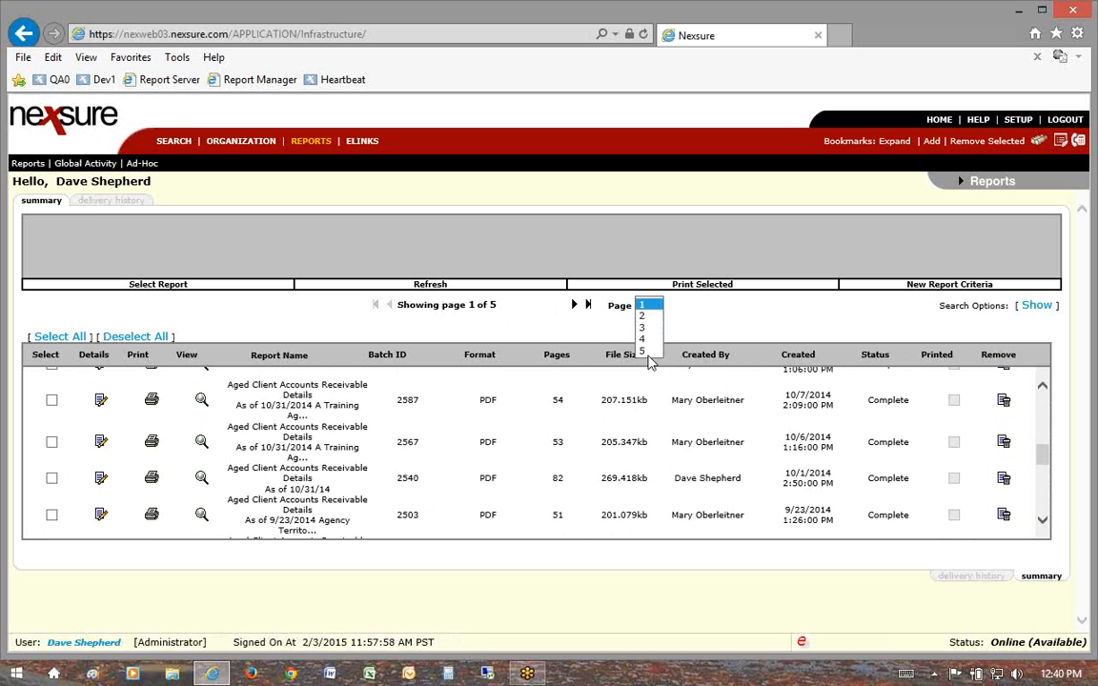
pyautogui.click(646, 355)
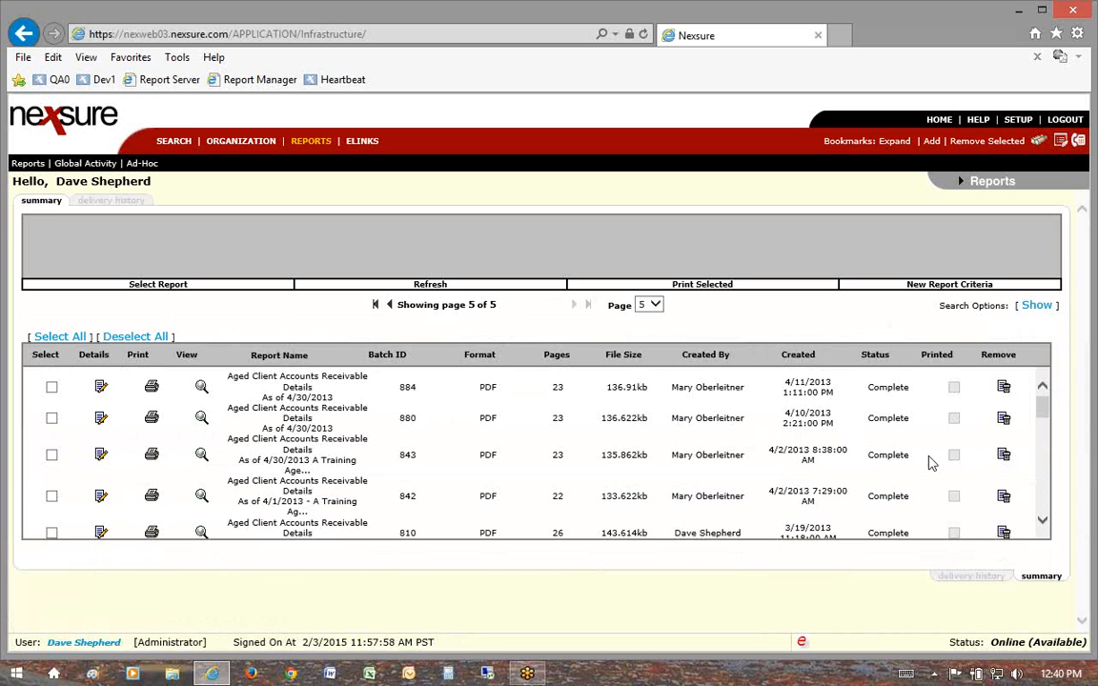
pyautogui.scroll(-5, 1039, 435)
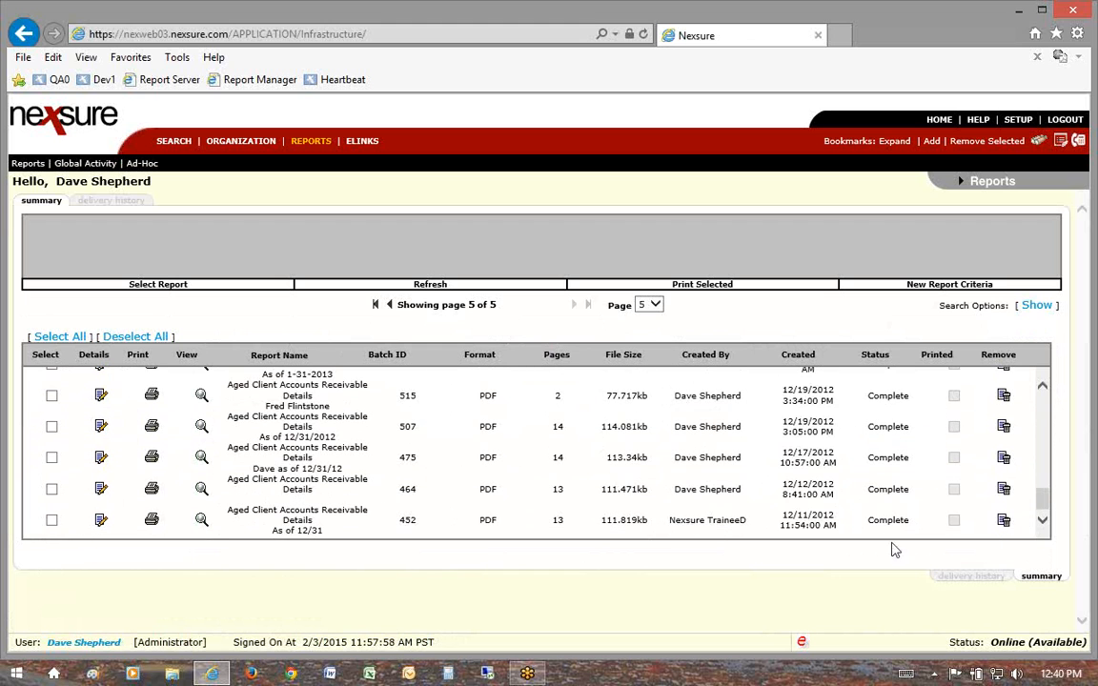
pyautogui.moveTo(783, 514); pyautogui.dragTo(834, 515)
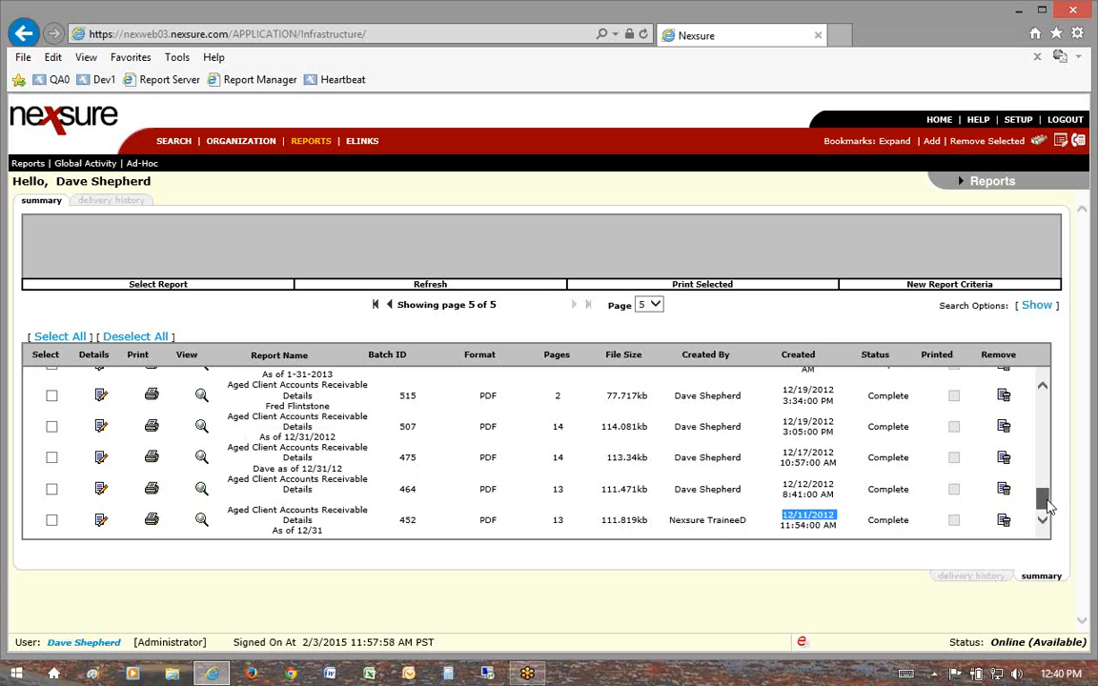
# Delete the old report run created on 1/28/2013 at 3:13 PM, described as of 2/28/13, from the report summary.
pyautogui.moveTo(1041, 498); pyautogui.dragTo(1046, 408)
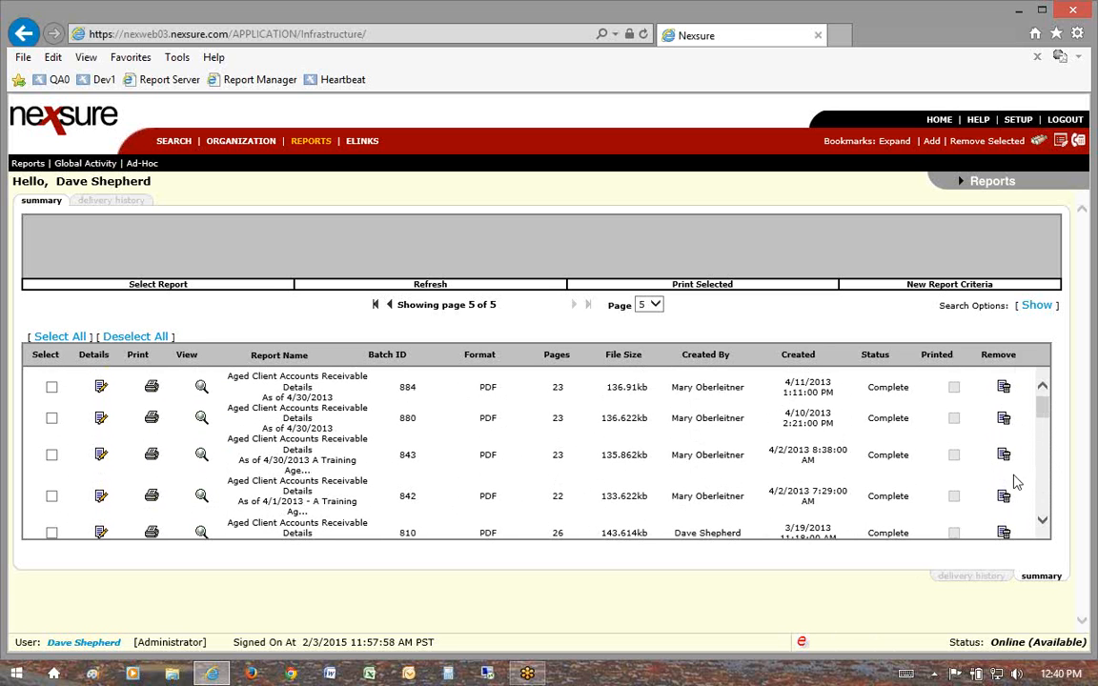
pyautogui.moveTo(1047, 412); pyautogui.dragTo(1051, 477)
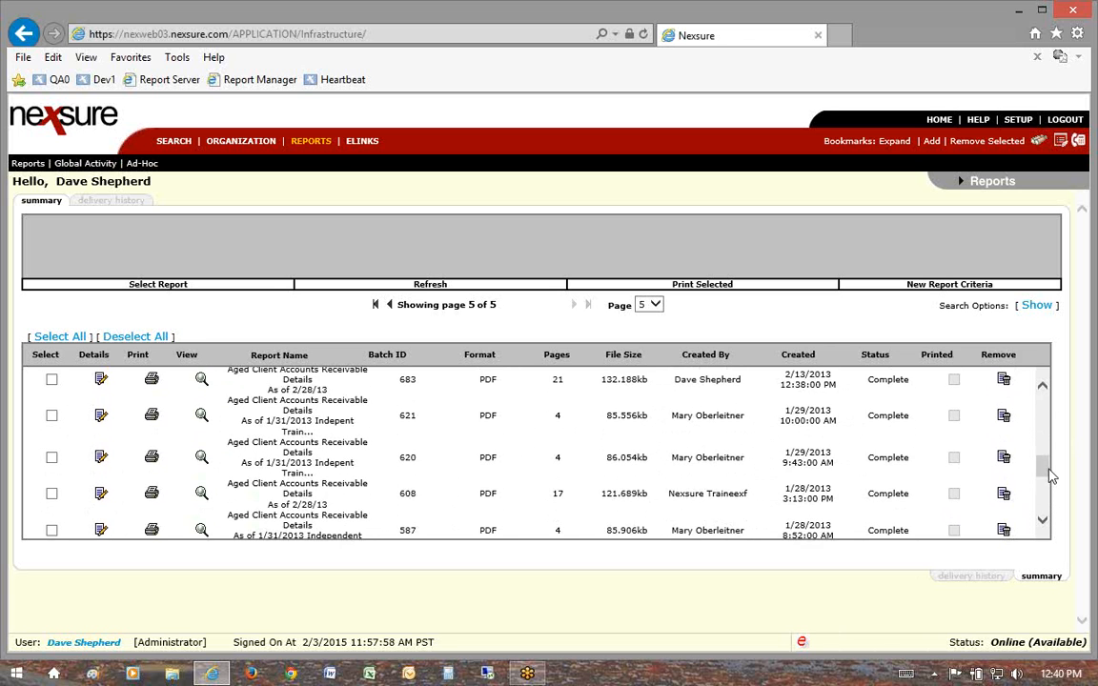
pyautogui.click(1004, 495)
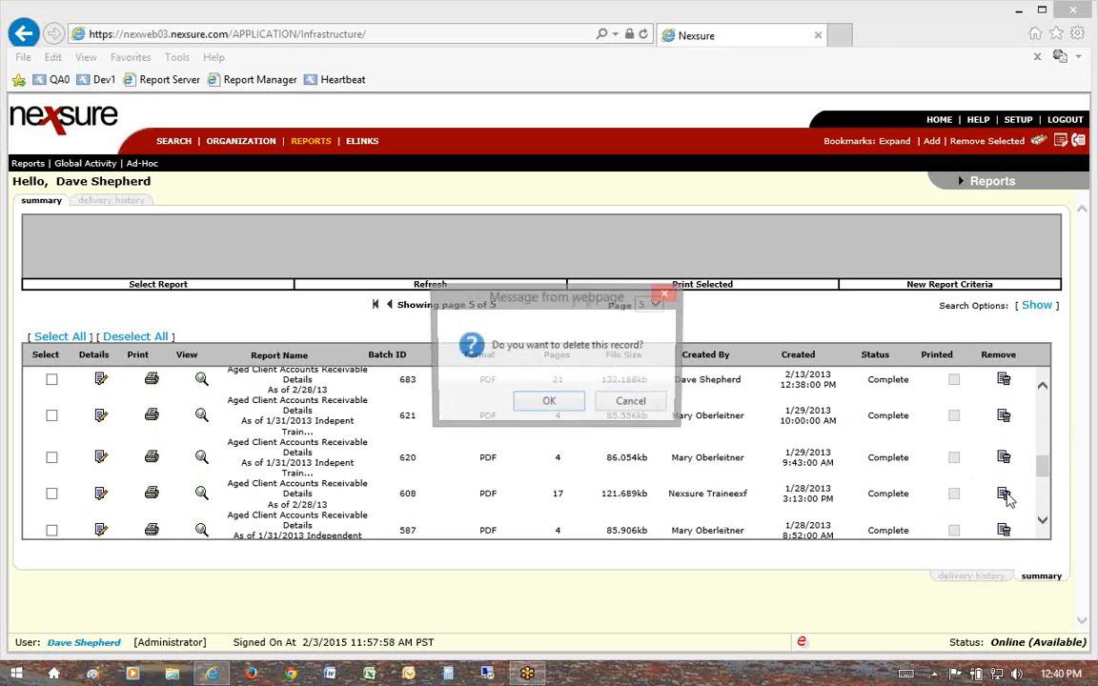
pyautogui.click(549, 401)
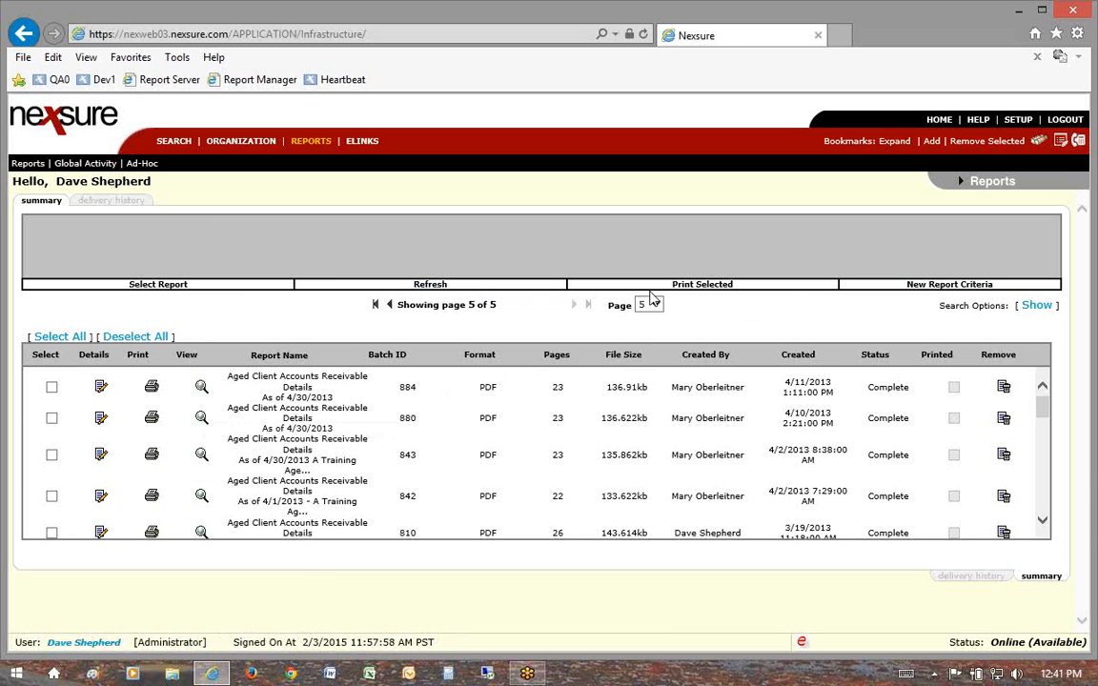
# Start new report criteria for Aged Client Accounts Receivable Details with the description "As of 2/28/2015".
pyautogui.click(946, 291)
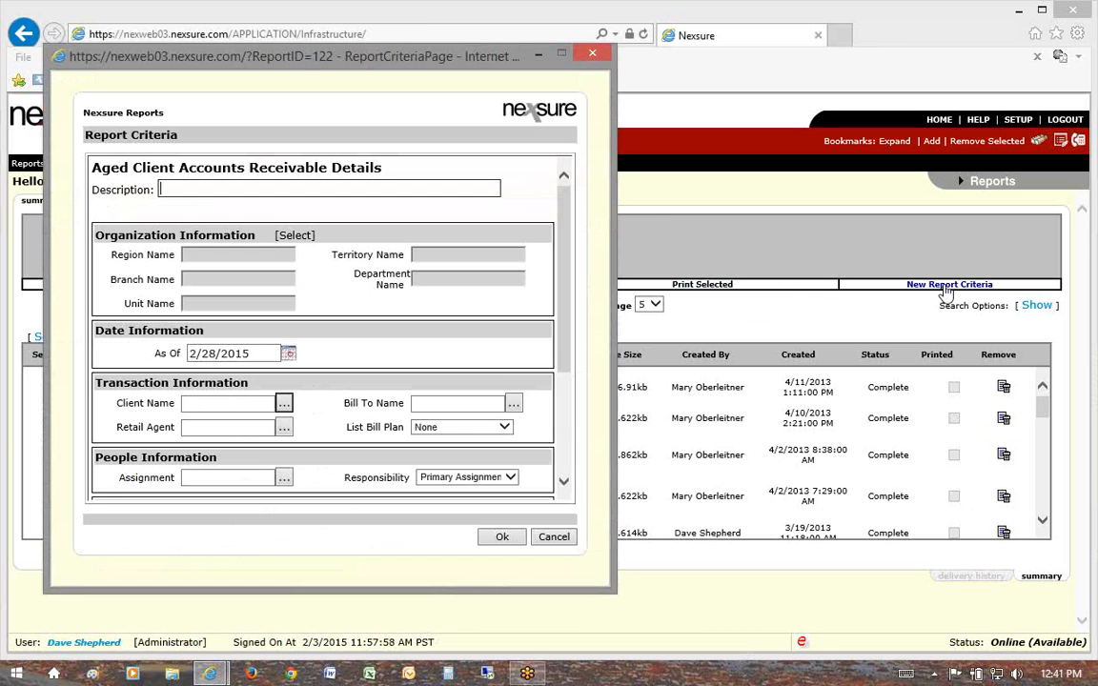
pyautogui.click(197, 188)
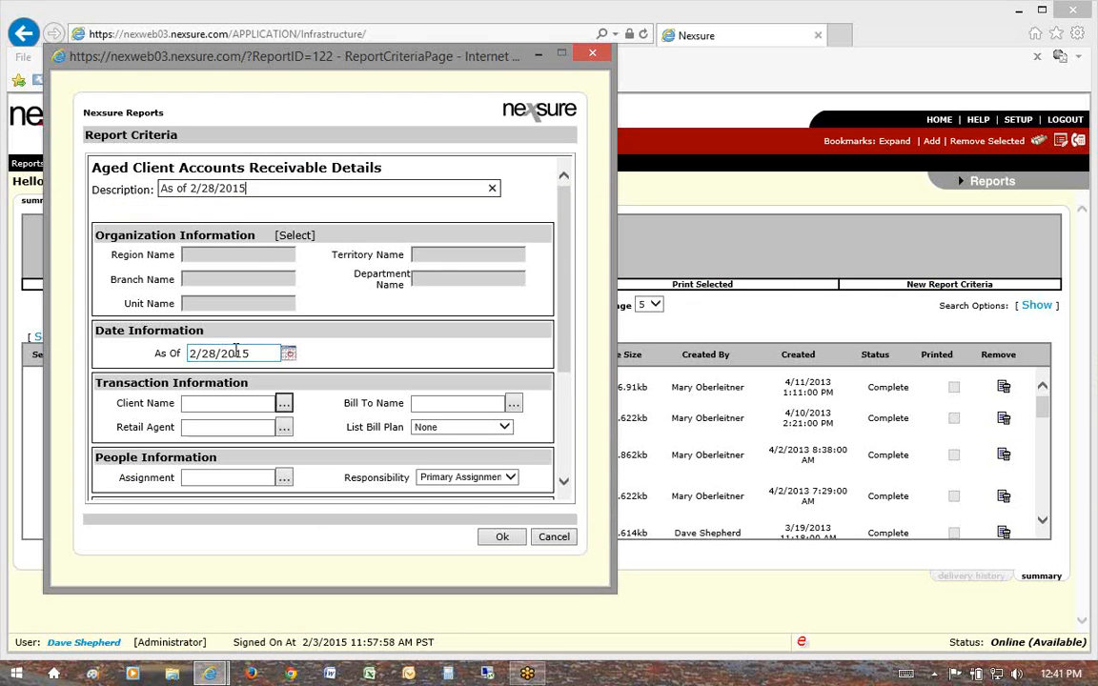
# Review the As Of date, its calendar picker and the description in the report criteria.
pyautogui.tripleClick(105, 335)
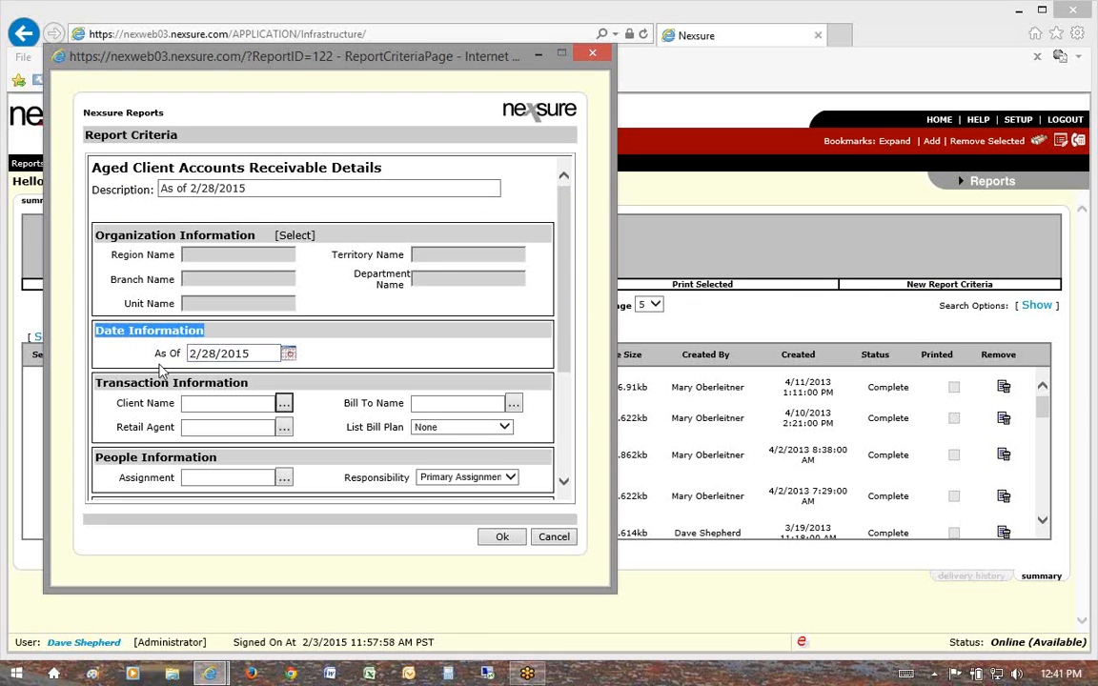
pyautogui.click(317, 359)
pyautogui.click(213, 353)
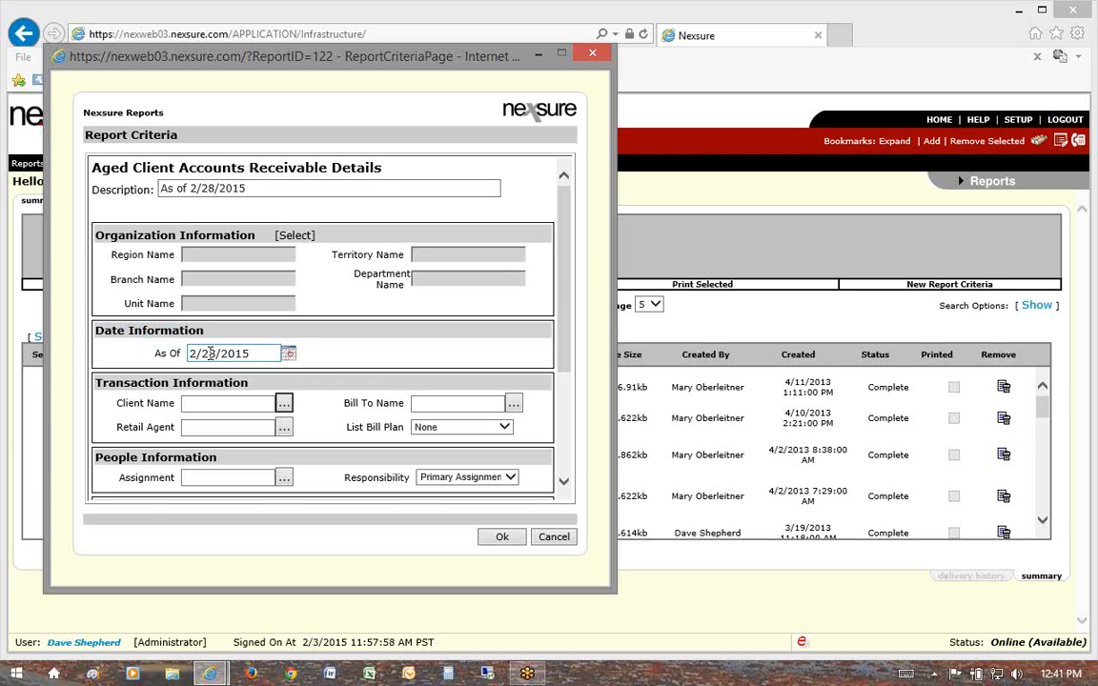
pyautogui.doubleClick(211, 353)
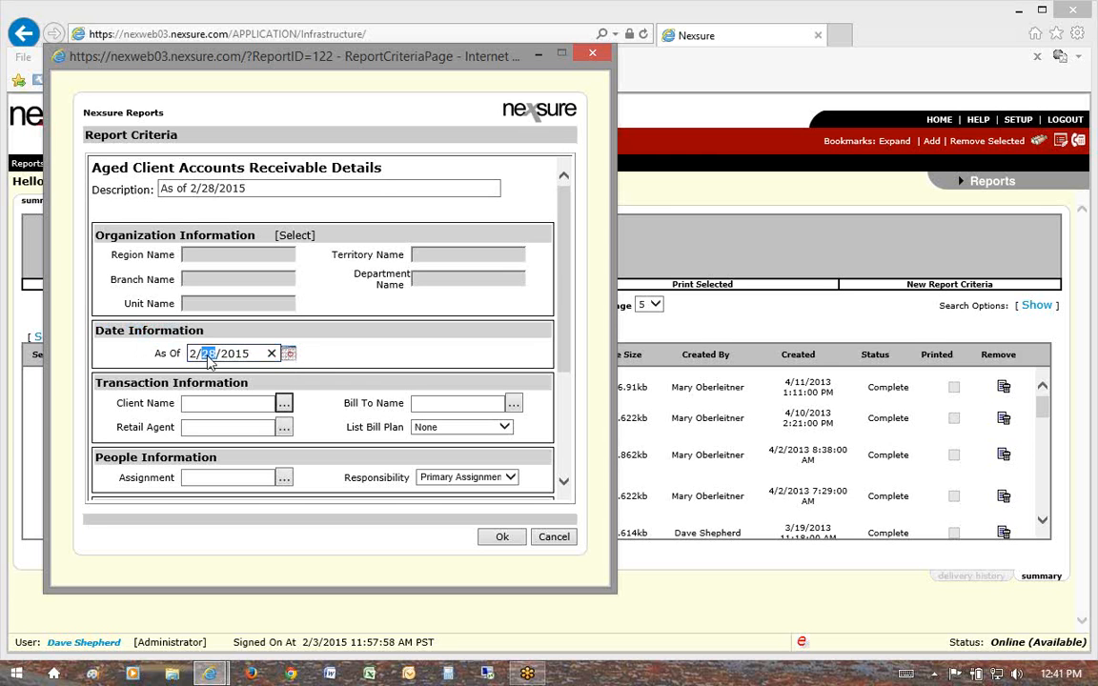
pyautogui.click(358, 357)
pyautogui.click(290, 355)
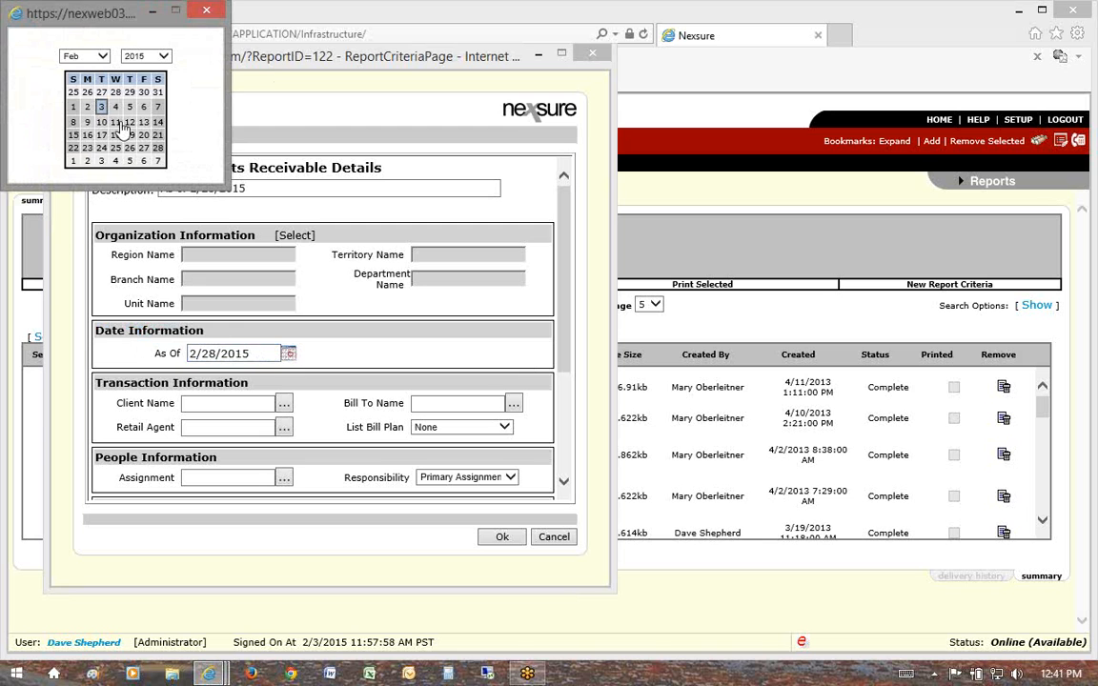
pyautogui.click(204, 9)
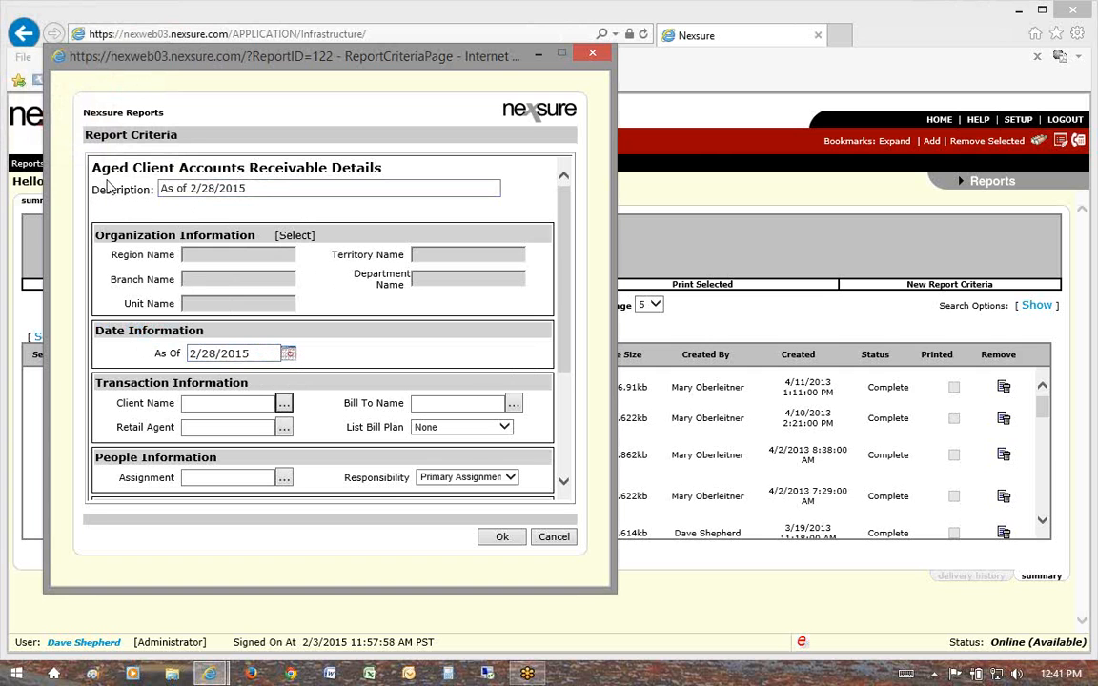
pyautogui.moveTo(114, 189); pyautogui.dragTo(138, 189)
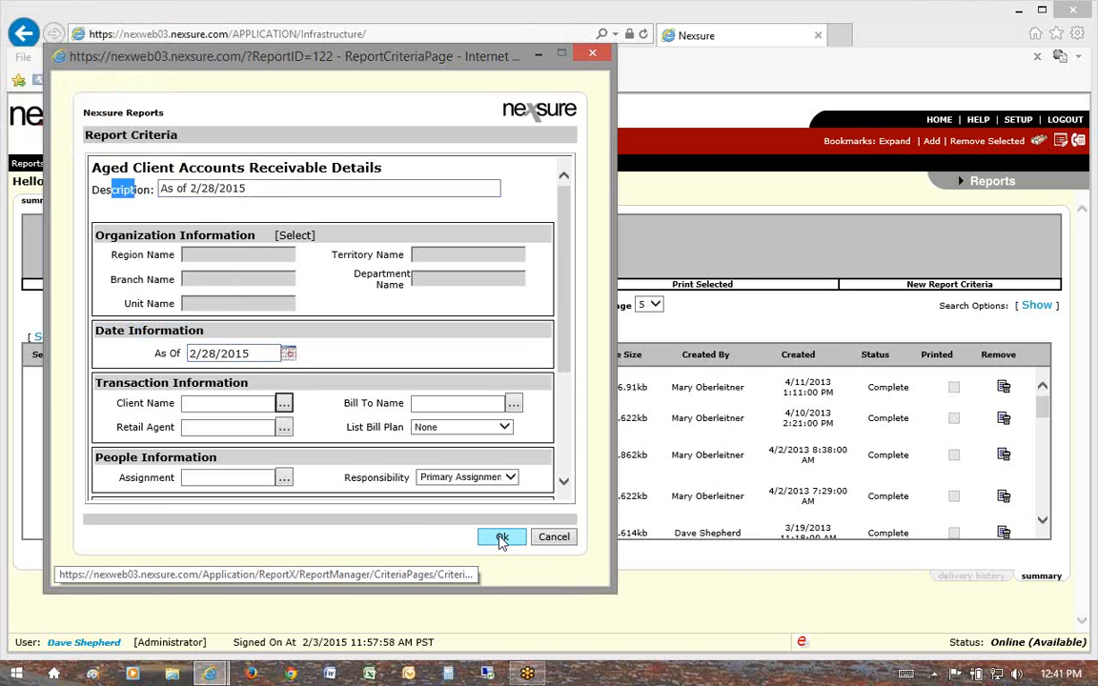
# Try Territory Name and Client Name as the report's group field.
pyautogui.moveTo(565, 340); pyautogui.dragTo(563, 470)
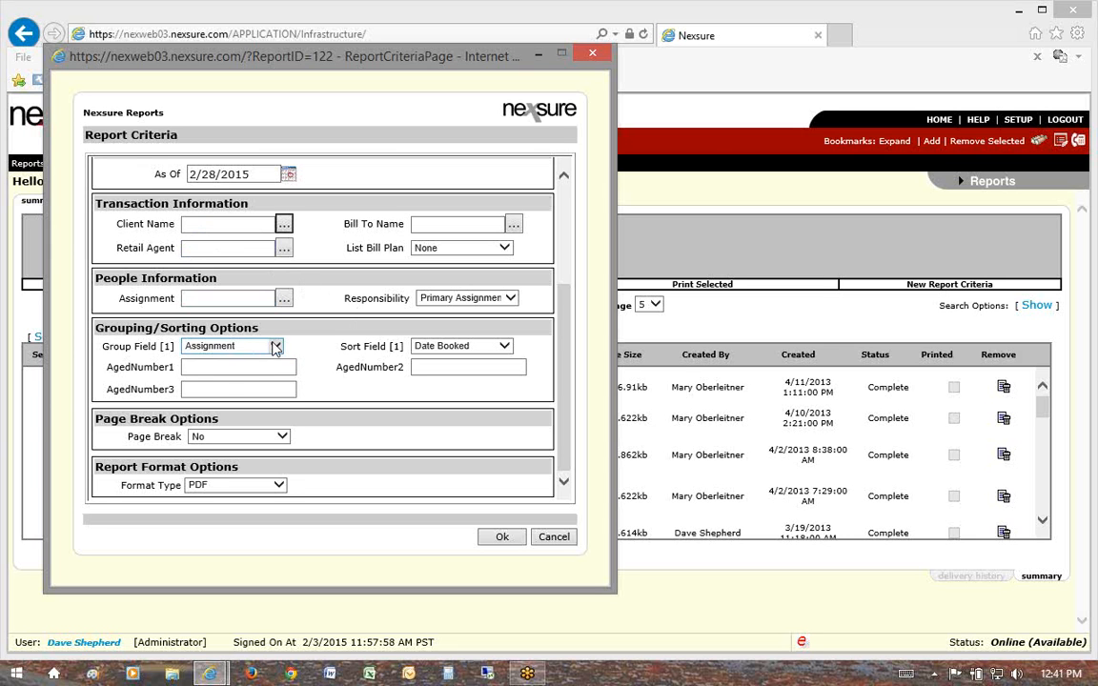
pyautogui.click(276, 349)
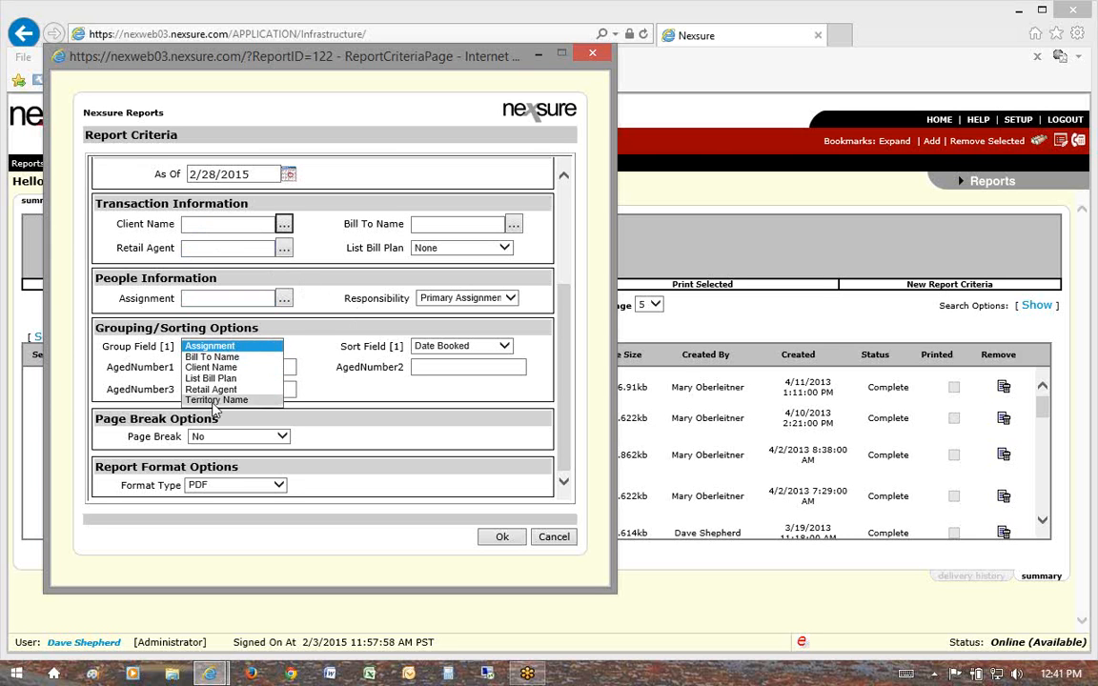
pyautogui.click(215, 401)
pyautogui.click(209, 346)
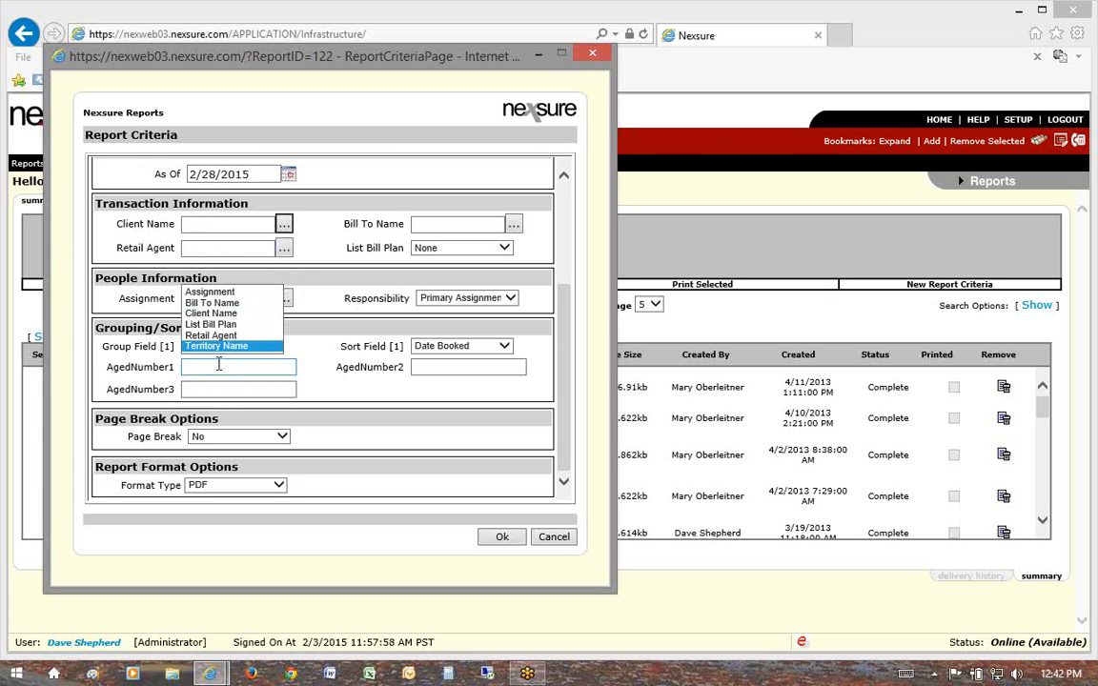
pyautogui.click(208, 313)
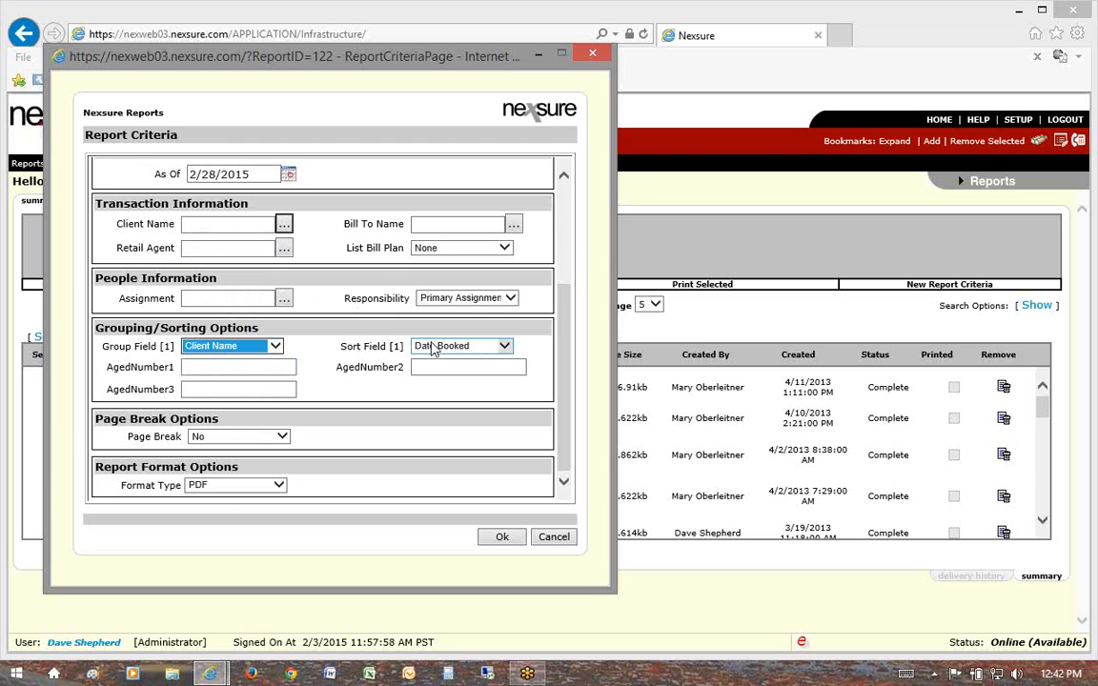
pyautogui.tripleClick(134, 437)
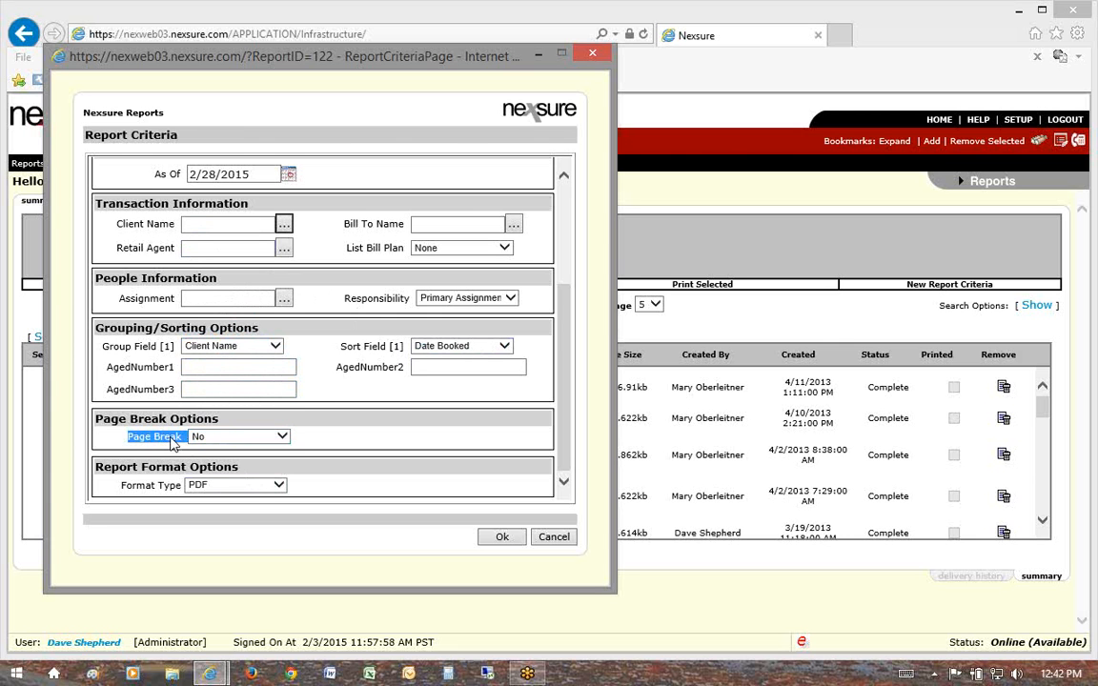
# Group the report by Assignment and set the page break option to Yes.
pyautogui.click(205, 346)
pyautogui.click(210, 325)
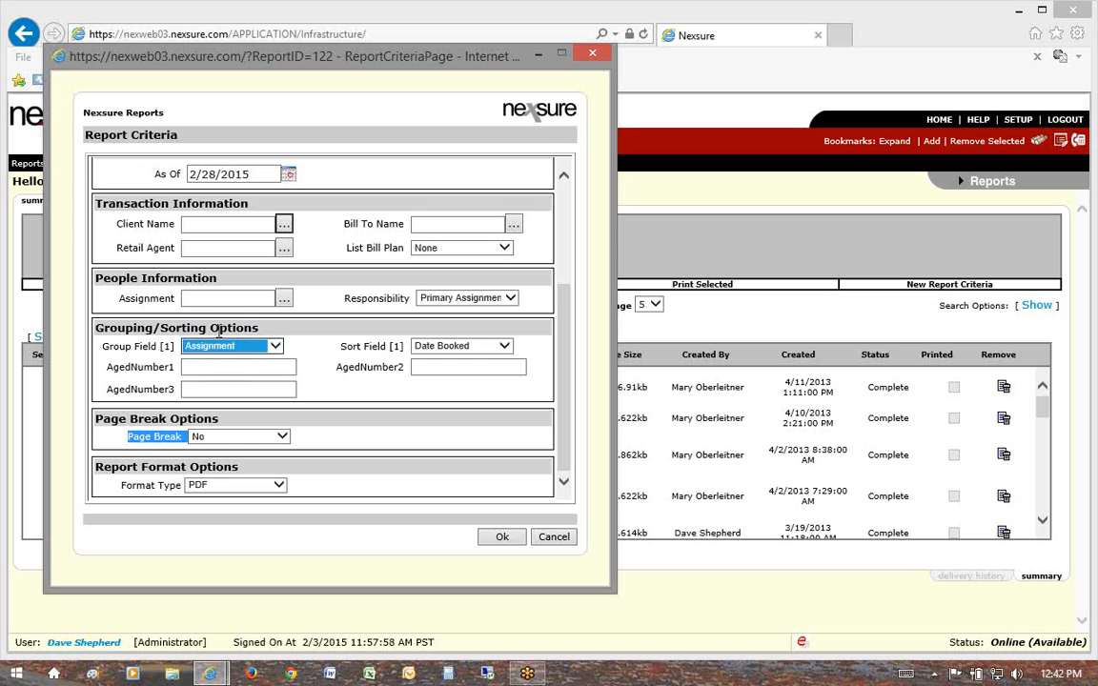
pyautogui.click(221, 439)
pyautogui.click(209, 450)
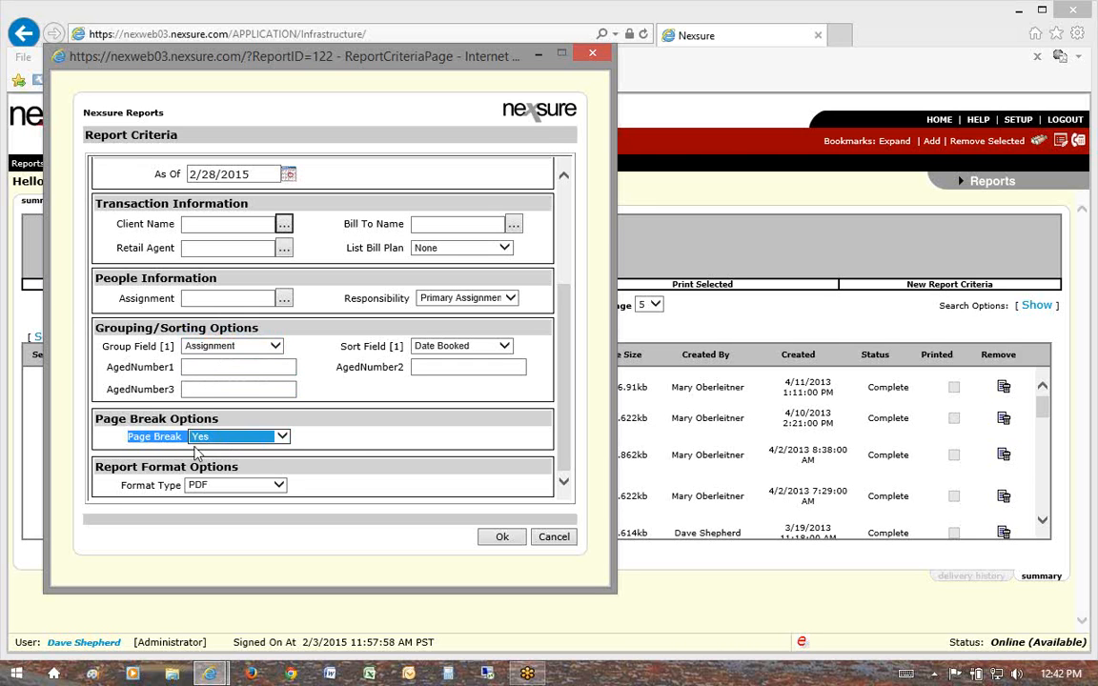
pyautogui.click(354, 439)
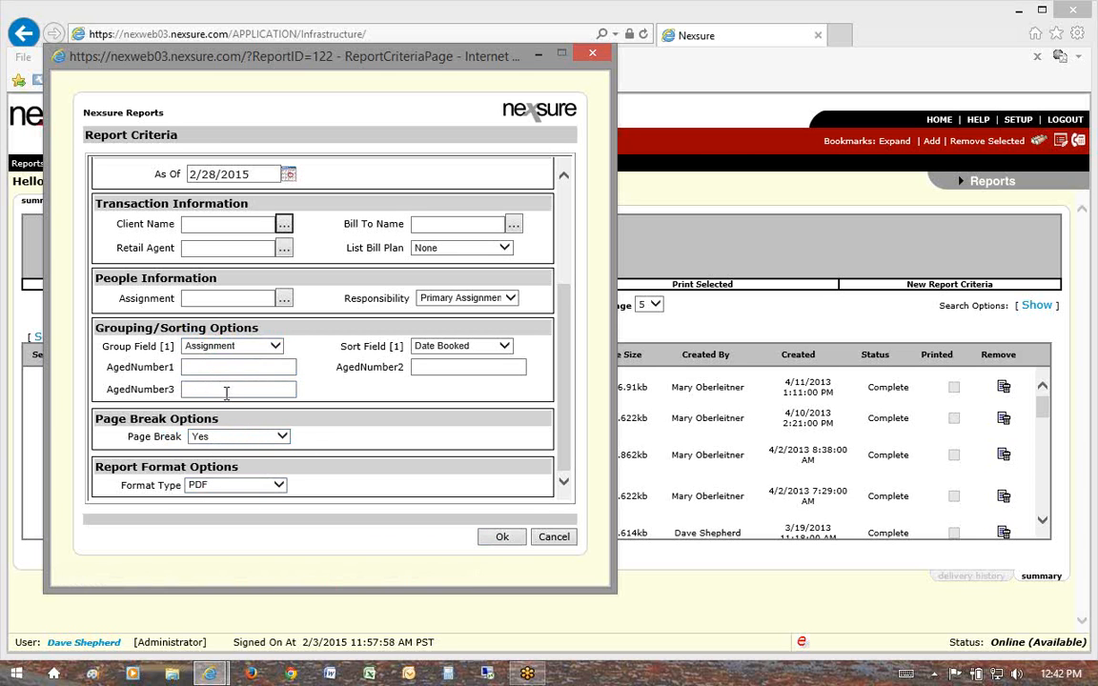
# Review the date, aging and page break criteria, and submit them to generate the report.
pyautogui.click(255, 363)
pyautogui.scroll(3, 233, 407)
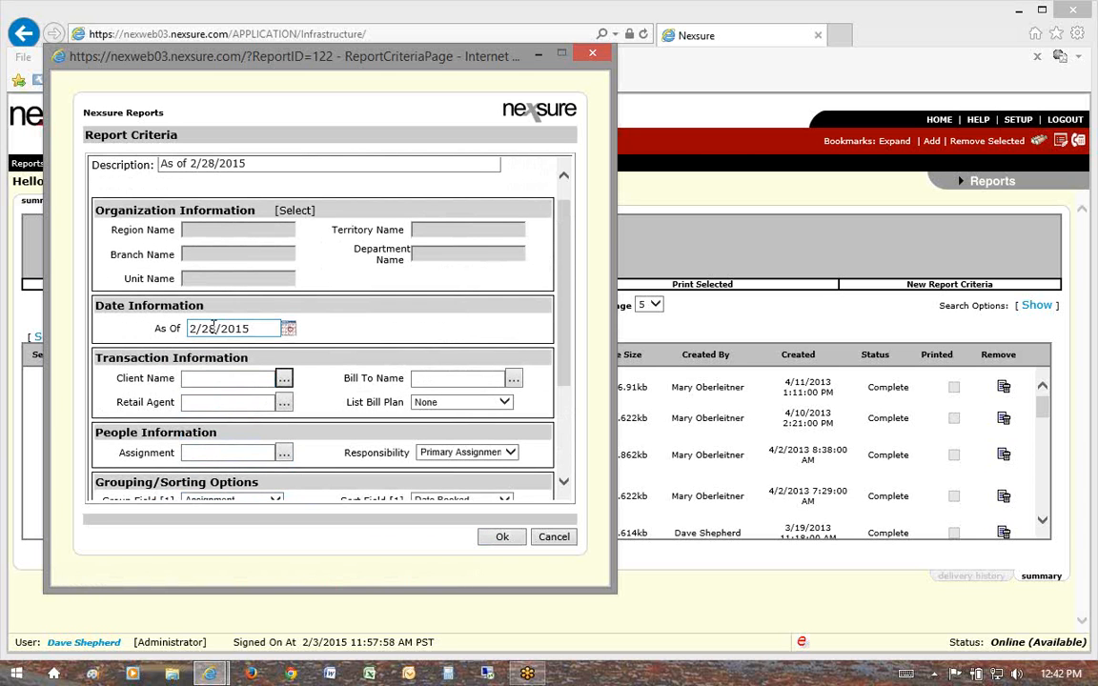
pyautogui.scroll(-3, 232, 400)
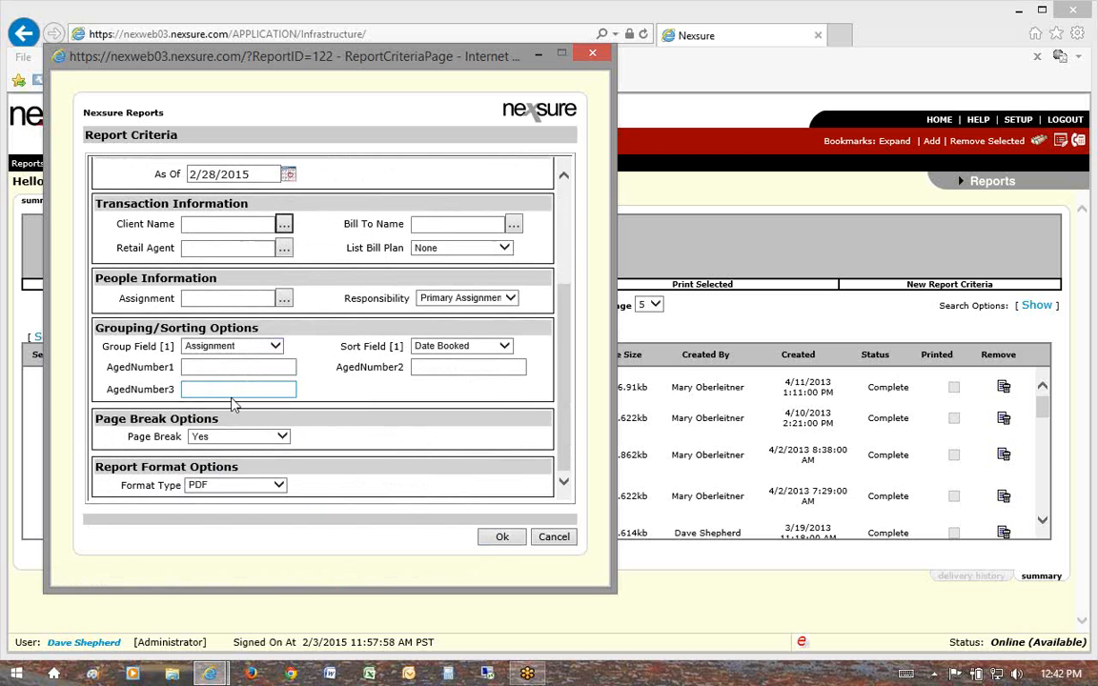
pyautogui.moveTo(152, 441); pyautogui.dragTo(183, 441)
pyautogui.click(501, 540)
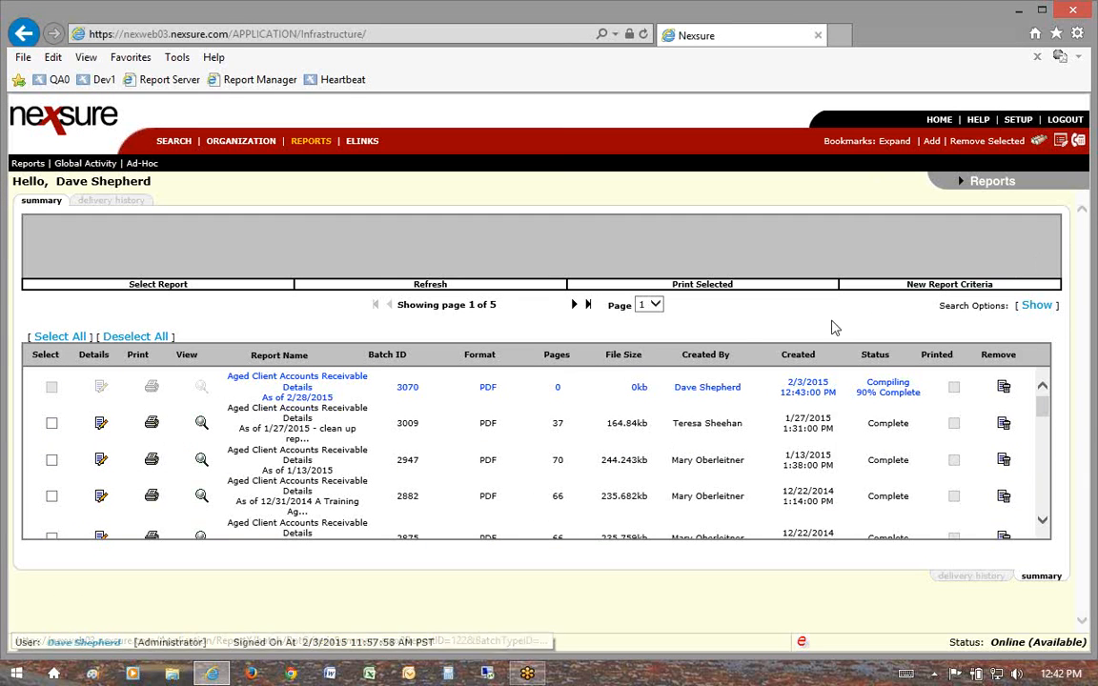
# Refresh the report summary until the new run has finished compiling, and check its status and page count.
pyautogui.click(431, 289)
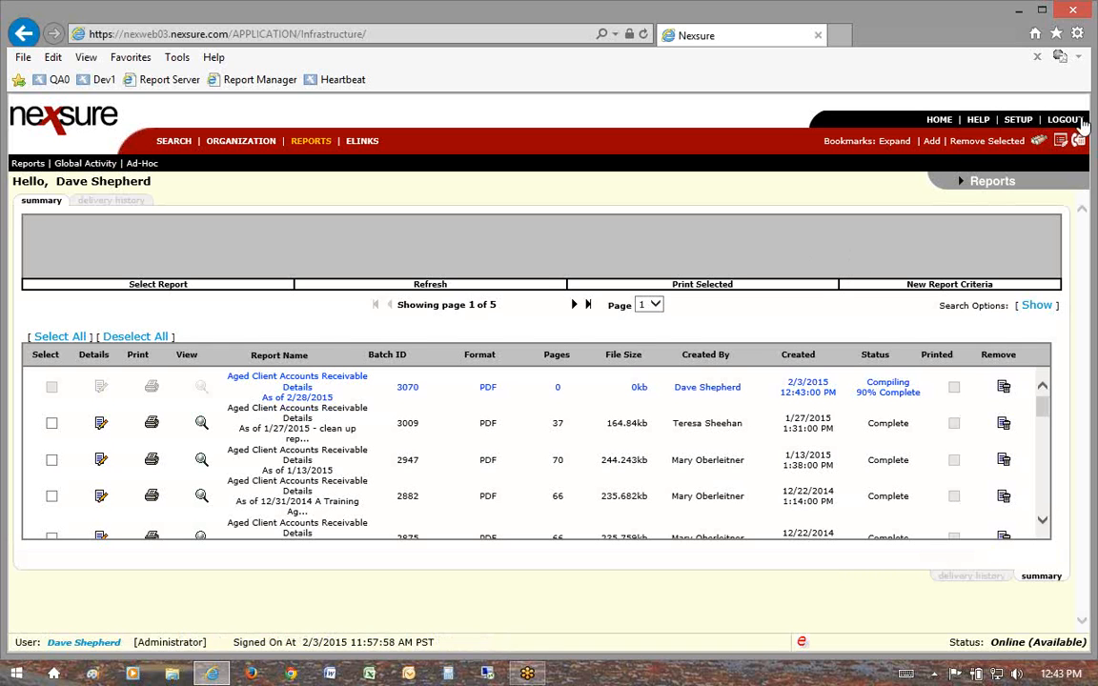
pyautogui.click(1088, 162)
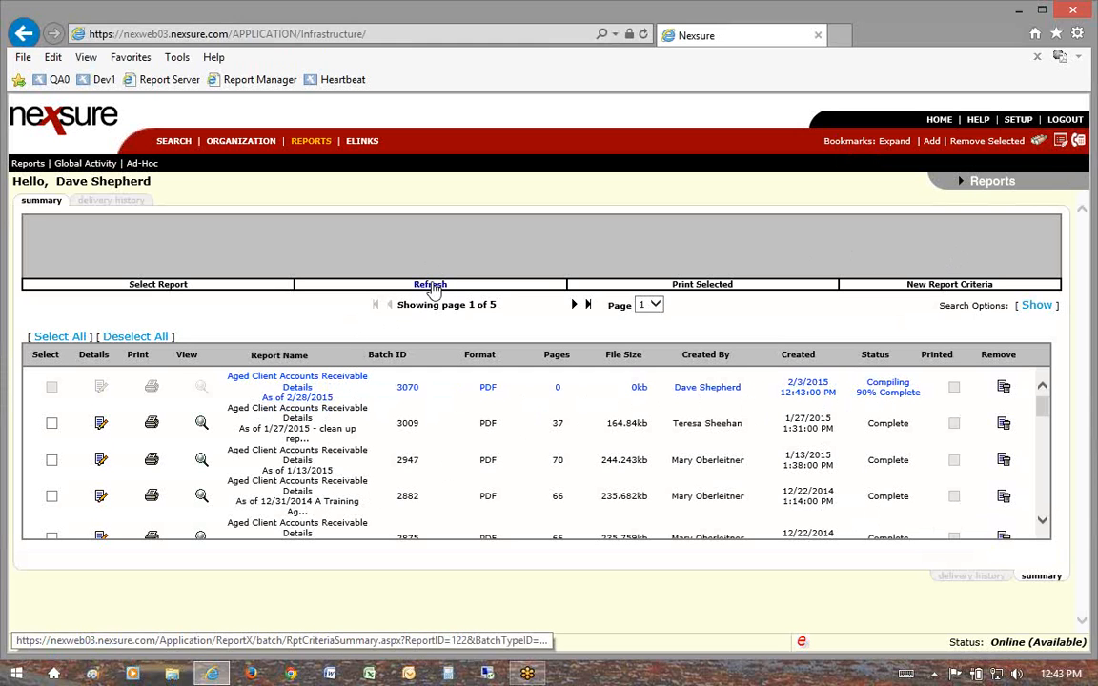
pyautogui.click(430, 286)
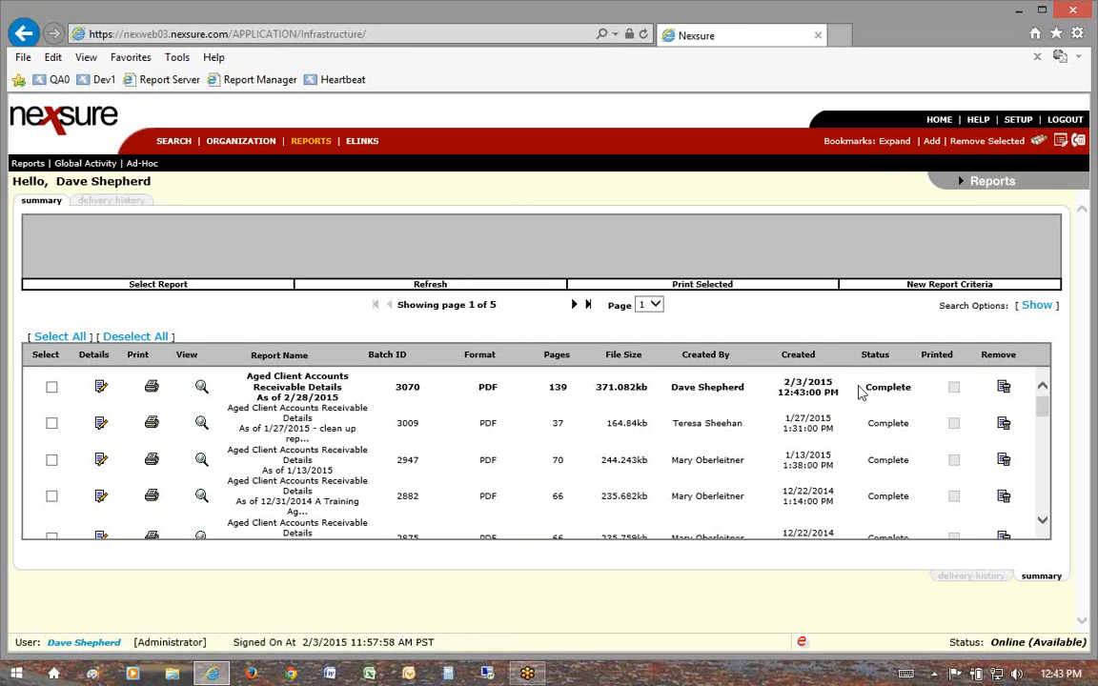
pyautogui.moveTo(865, 387); pyautogui.dragTo(878, 387)
pyautogui.doubleClick(558, 387)
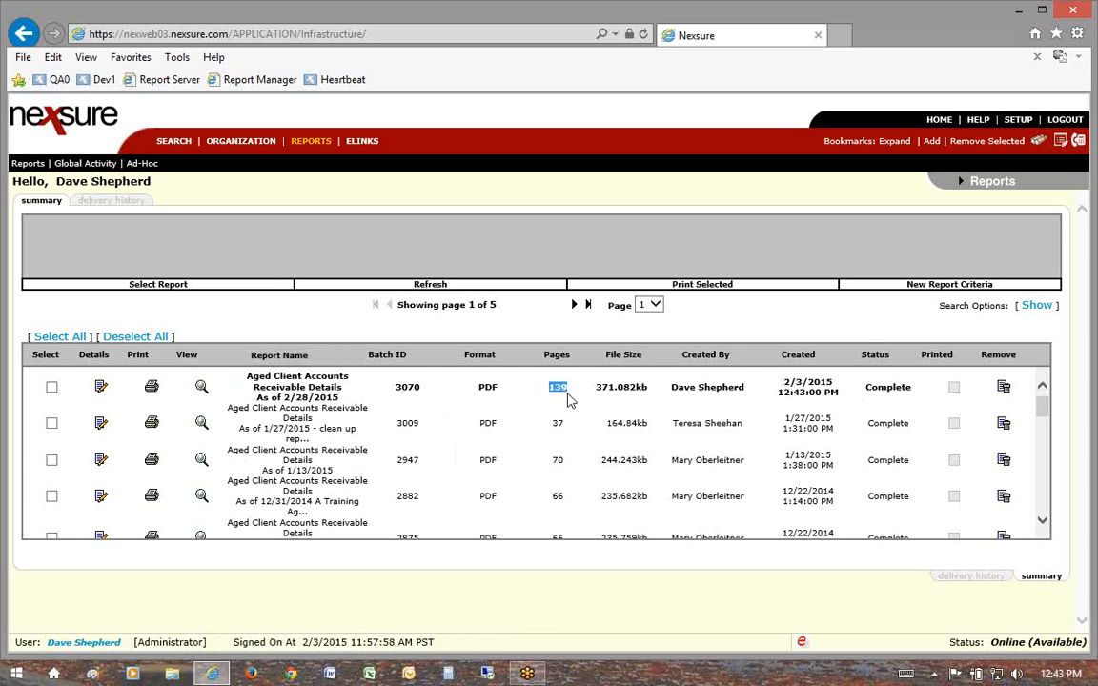
# View the finished As of 2/28/2015 report run and enlarge its first page for reading.
pyautogui.click(201, 387)
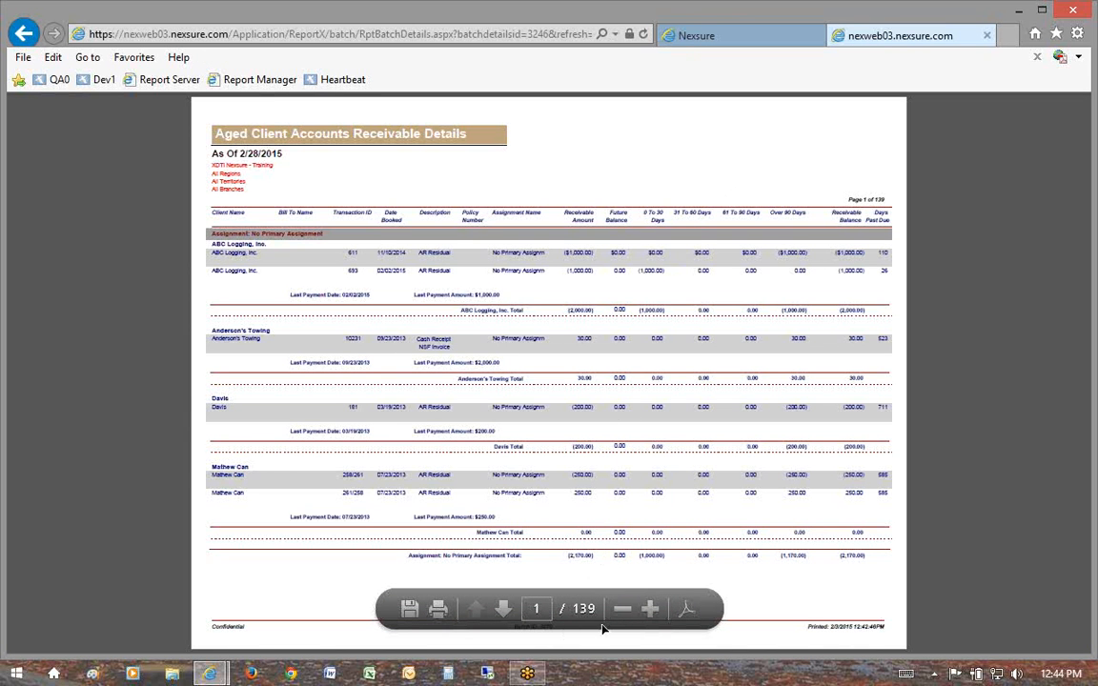
pyautogui.click(647, 610)
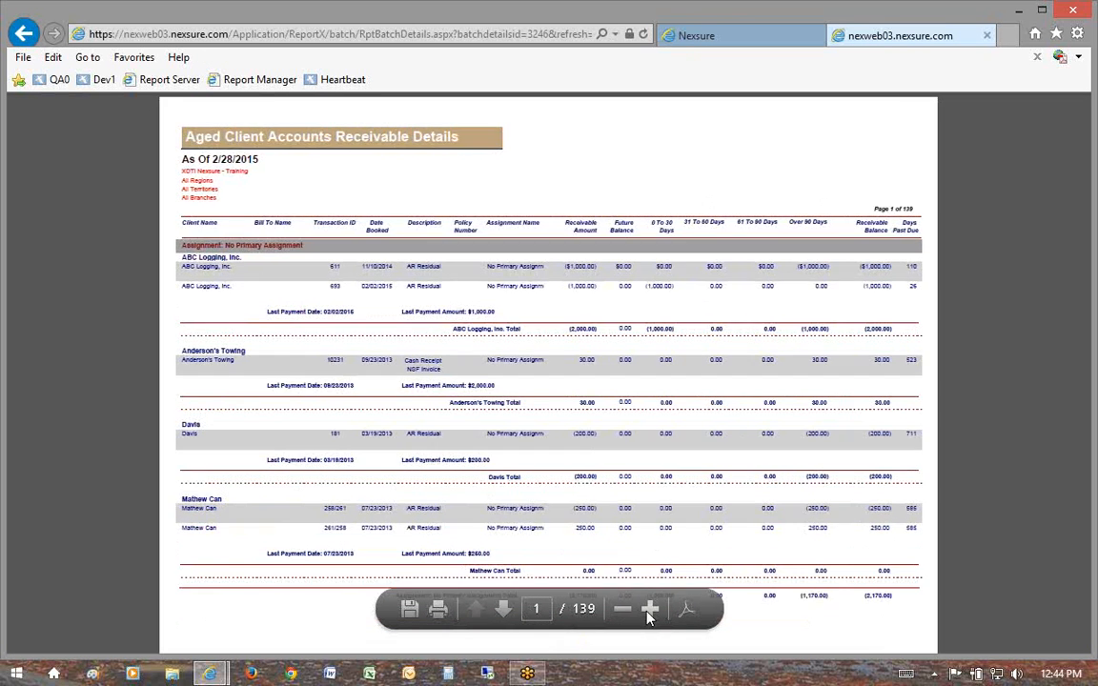
pyautogui.click(647, 610)
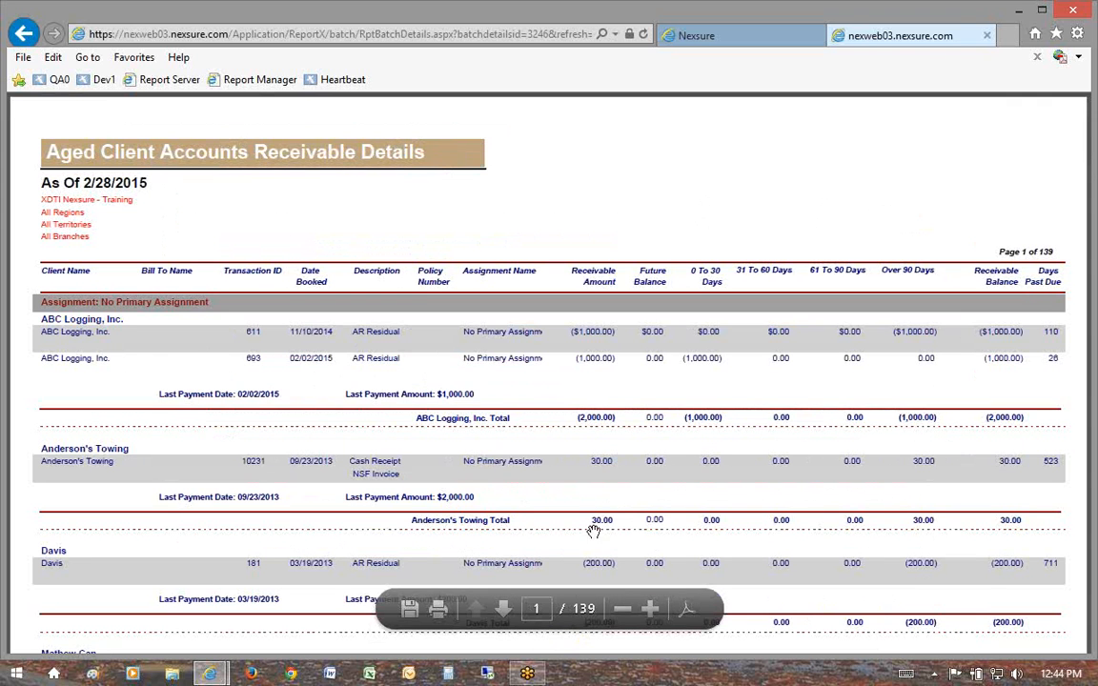
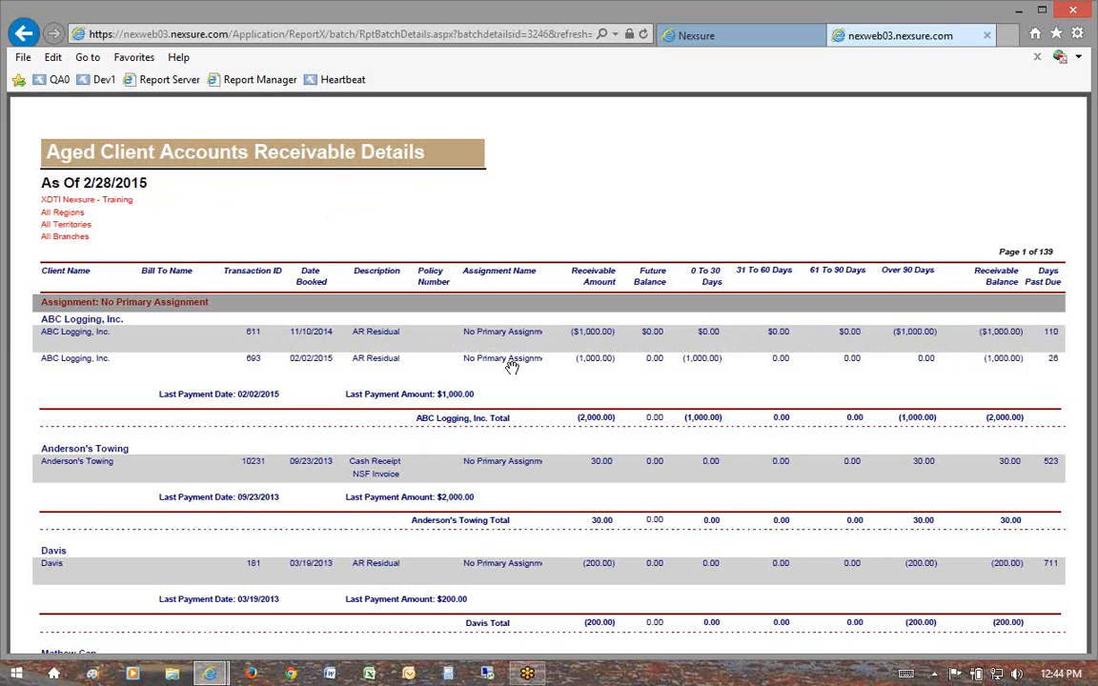
# Examine how the first two report pages group clients by assignment, including ABC Logging, Inc.'s residuals and the assignment page break.
pyautogui.scroll(-2, 513, 372)
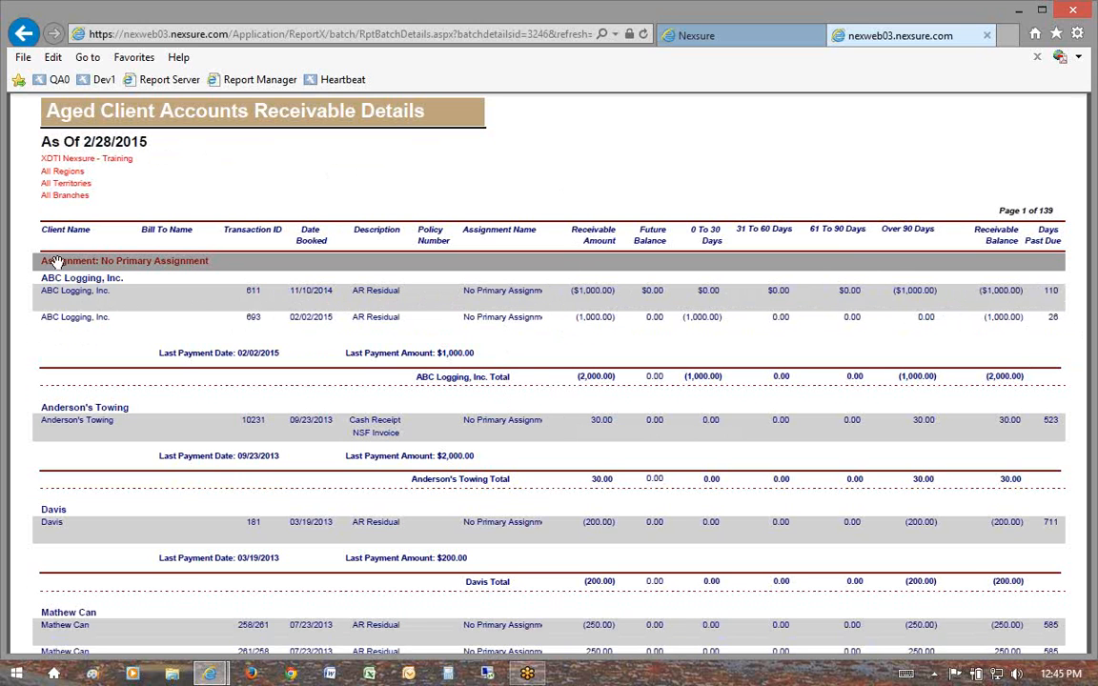
pyautogui.moveTo(190, 264); pyautogui.dragTo(191, 266)
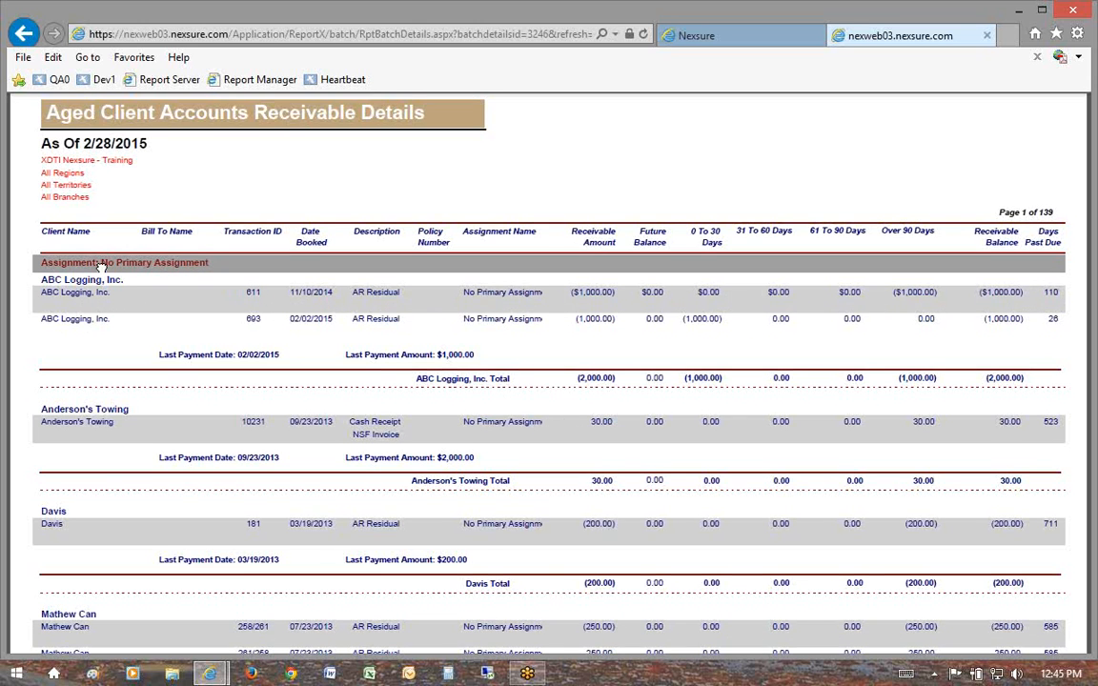
pyautogui.moveTo(101, 267); pyautogui.dragTo(62, 268)
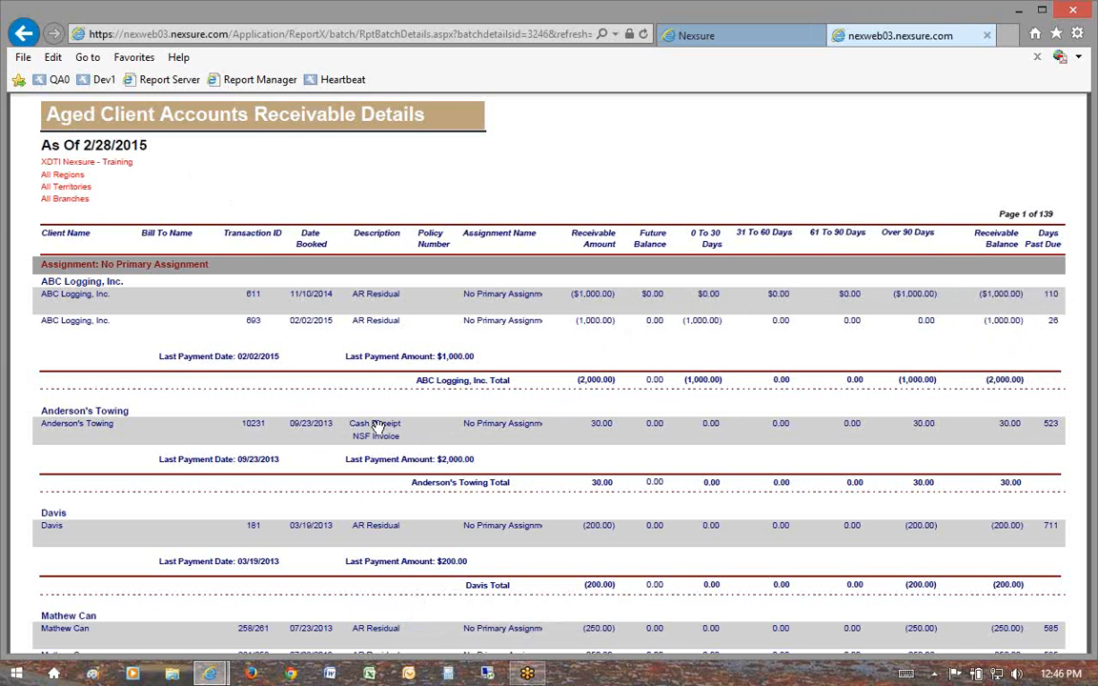
pyautogui.scroll(-4, 381, 532)
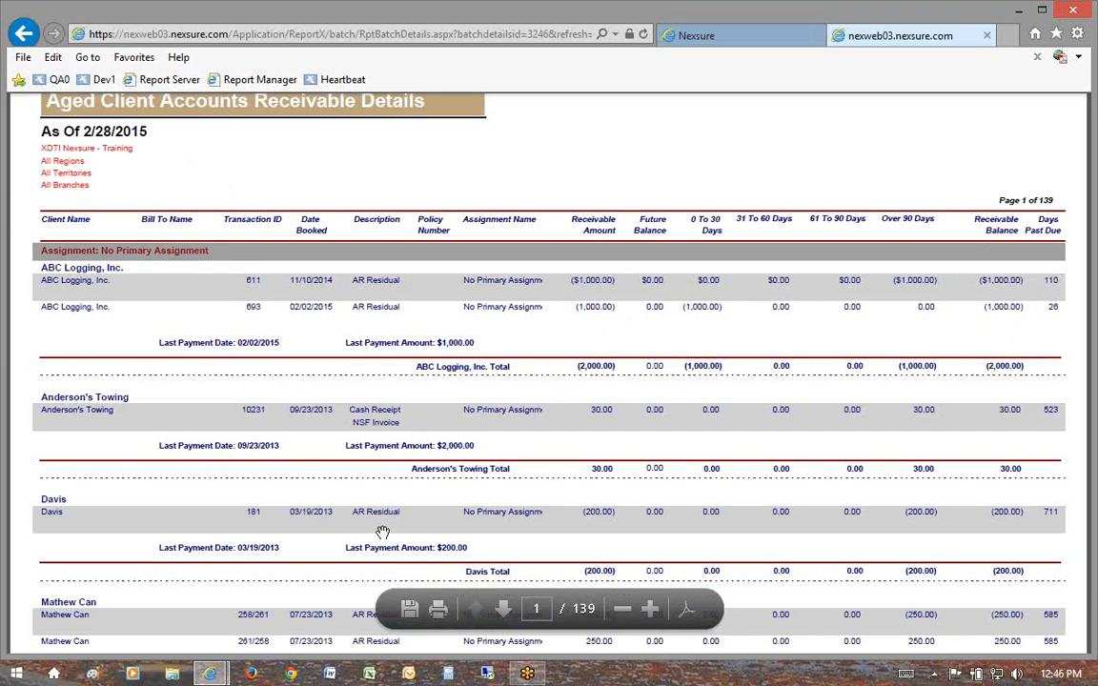
pyautogui.scroll(-10, 382, 535)
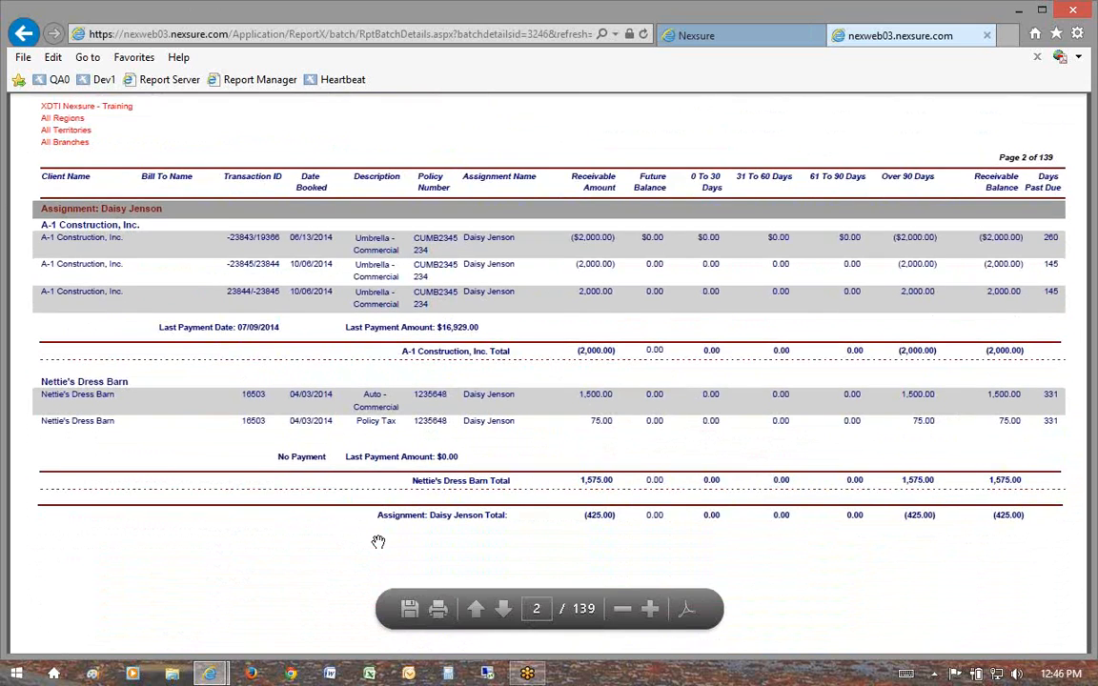
pyautogui.scroll(15, 378, 539)
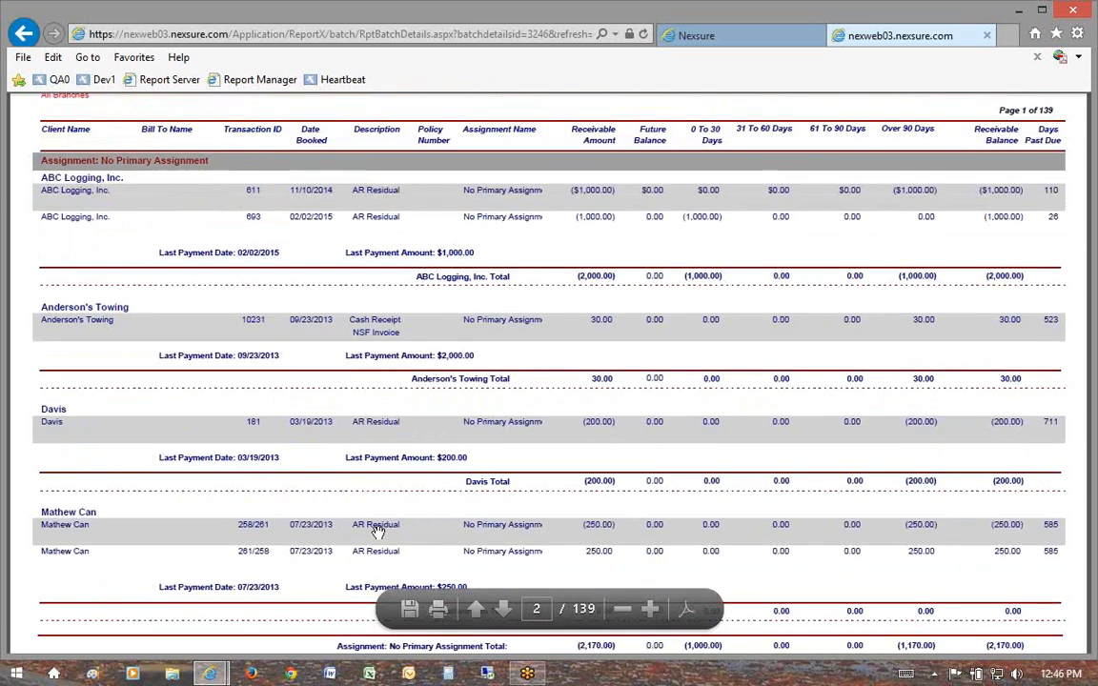
pyautogui.scroll(3, 379, 532)
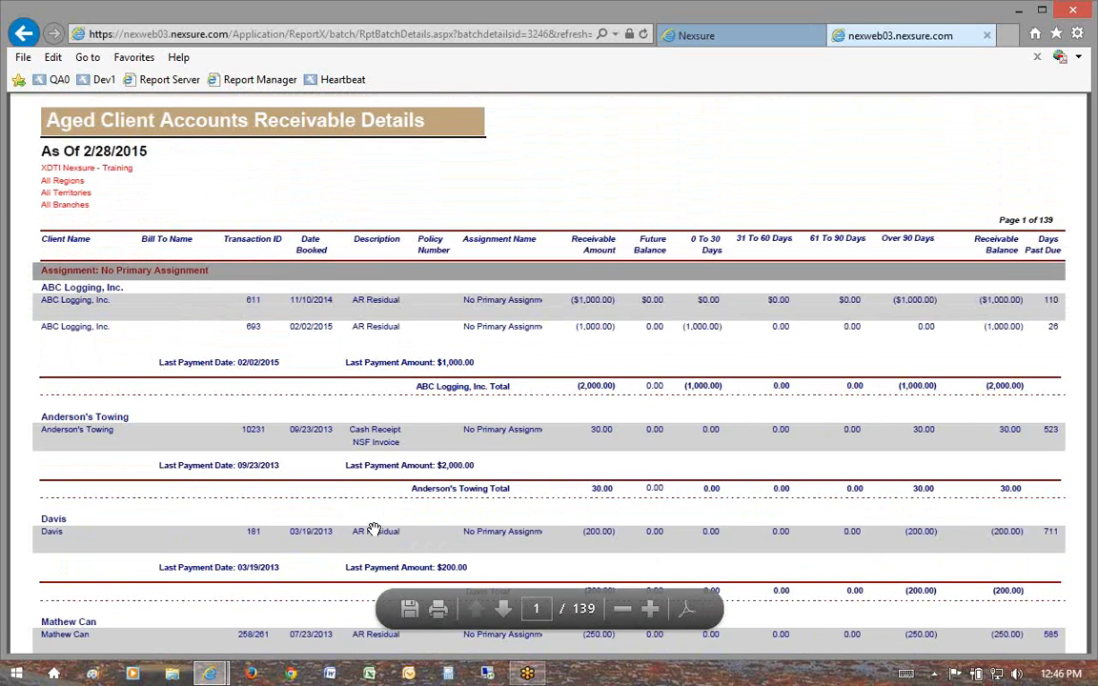
pyautogui.scroll(-1, 374, 530)
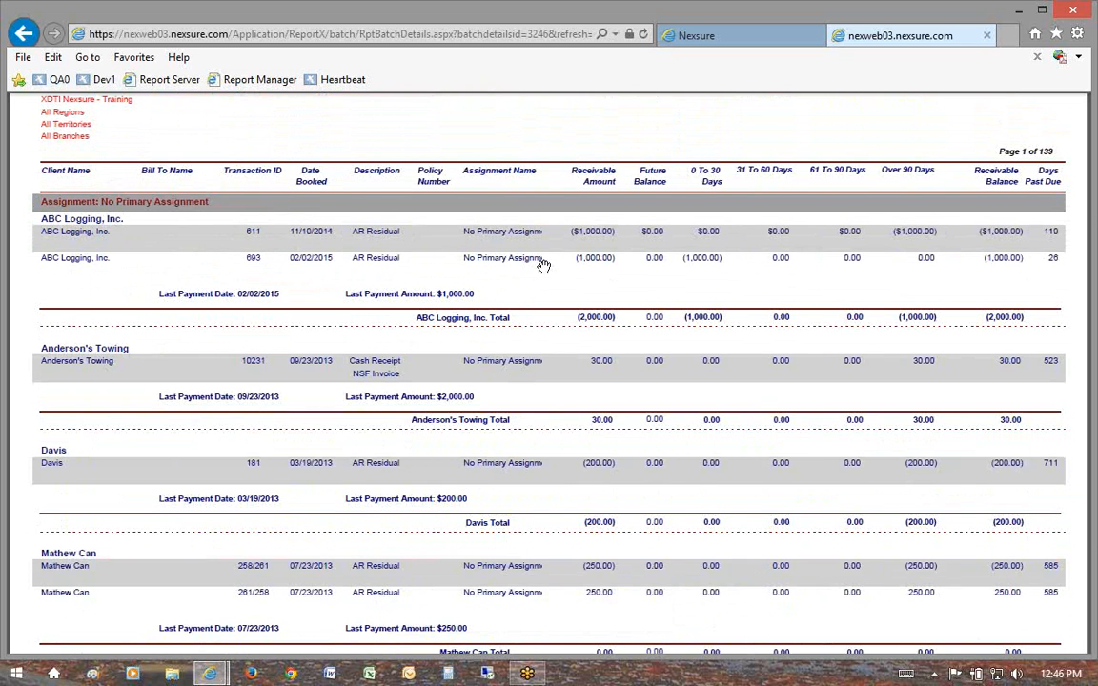
pyautogui.scroll(2, 542, 265)
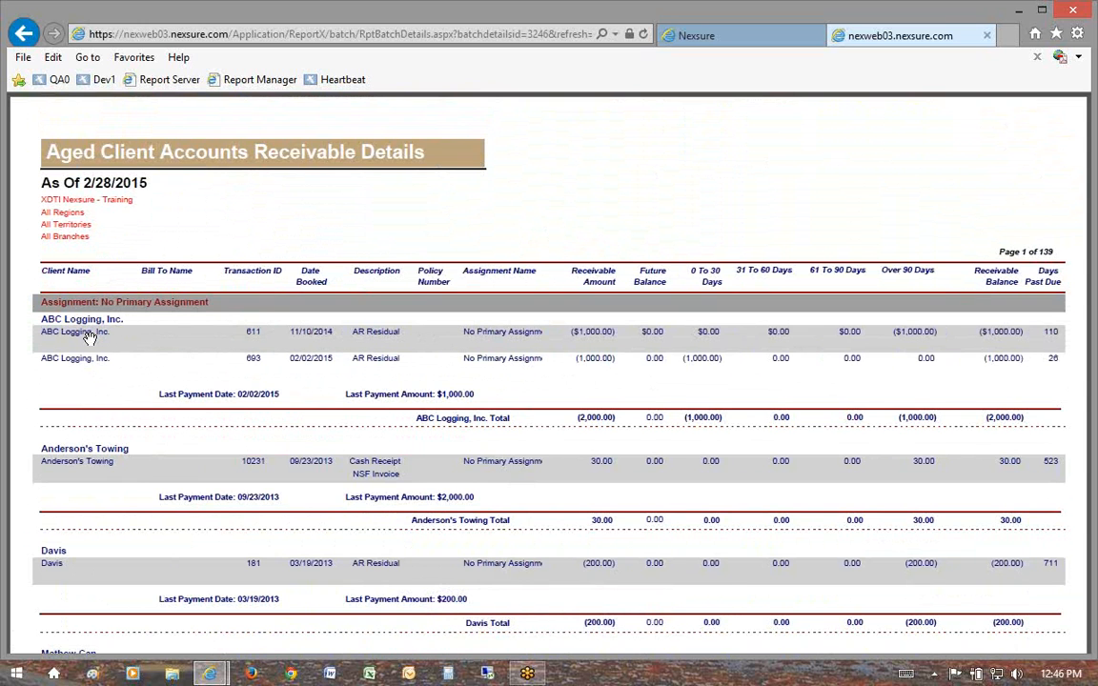
# Search the report for "abc l" and go through the matches to ABC Logging, Inc.'s entries on page 127.
pyautogui.hotkey('ctrl', 'f')
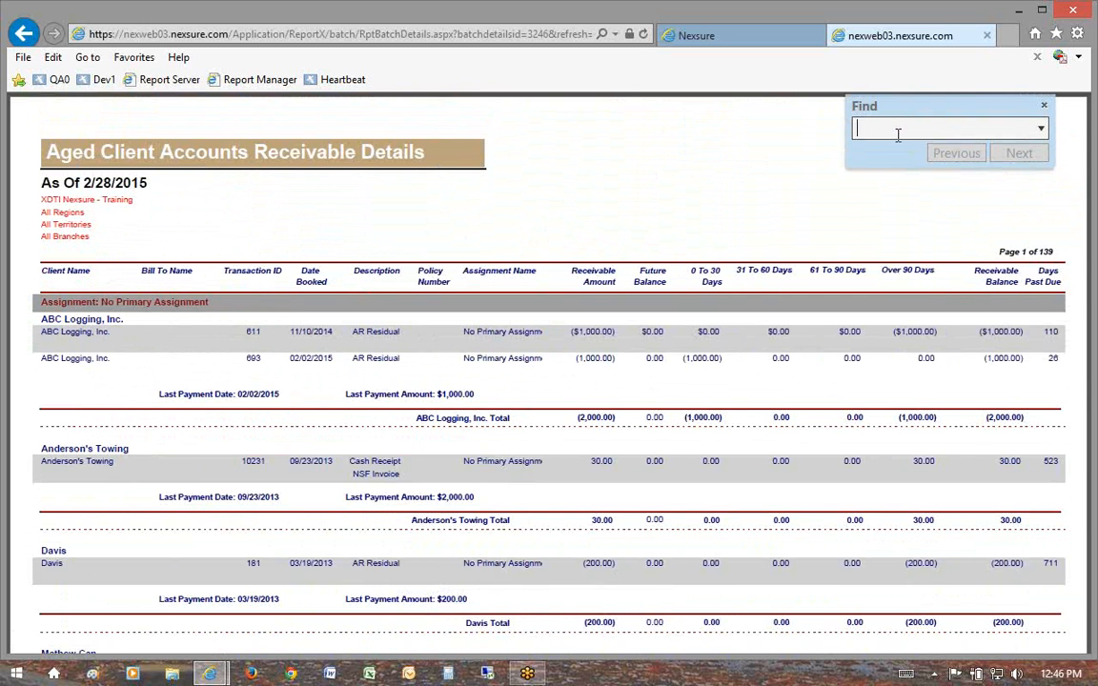
pyautogui.write('abc l')
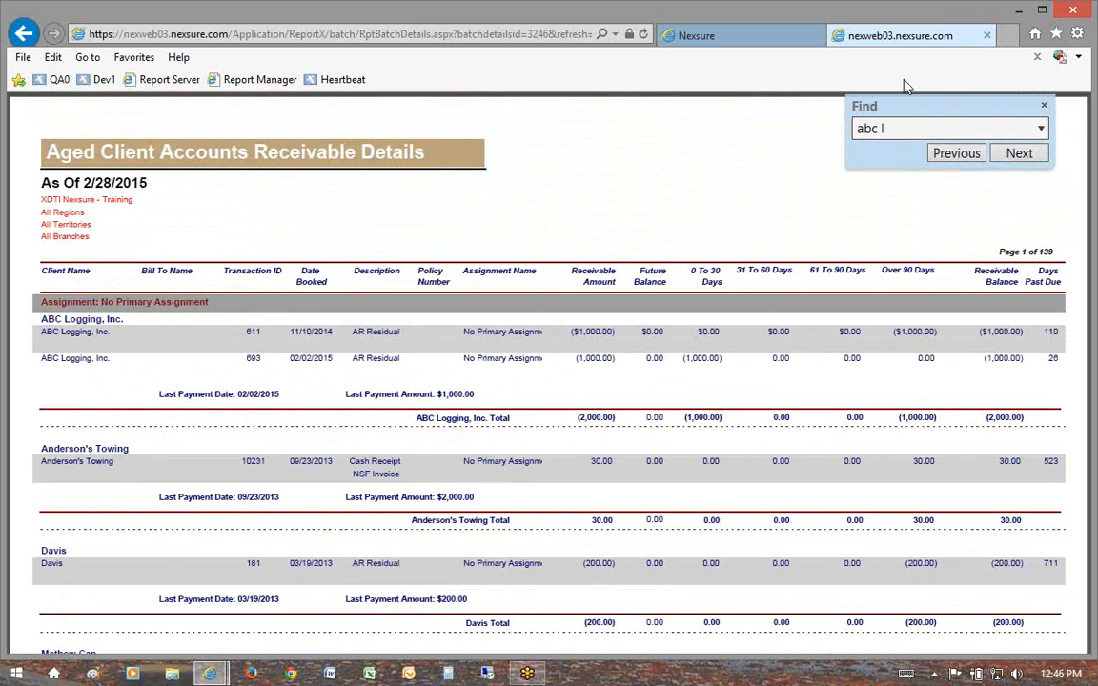
pyautogui.click(1019, 153)
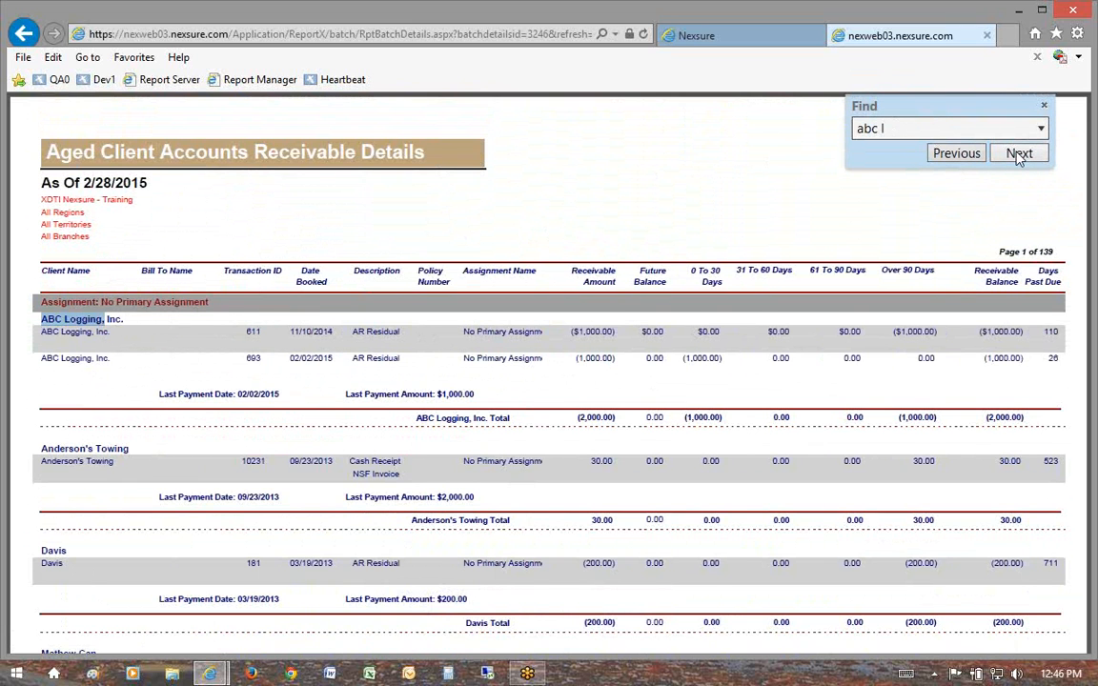
pyautogui.click(1019, 153)
pyautogui.click(1019, 153)
pyautogui.click(1018, 154)
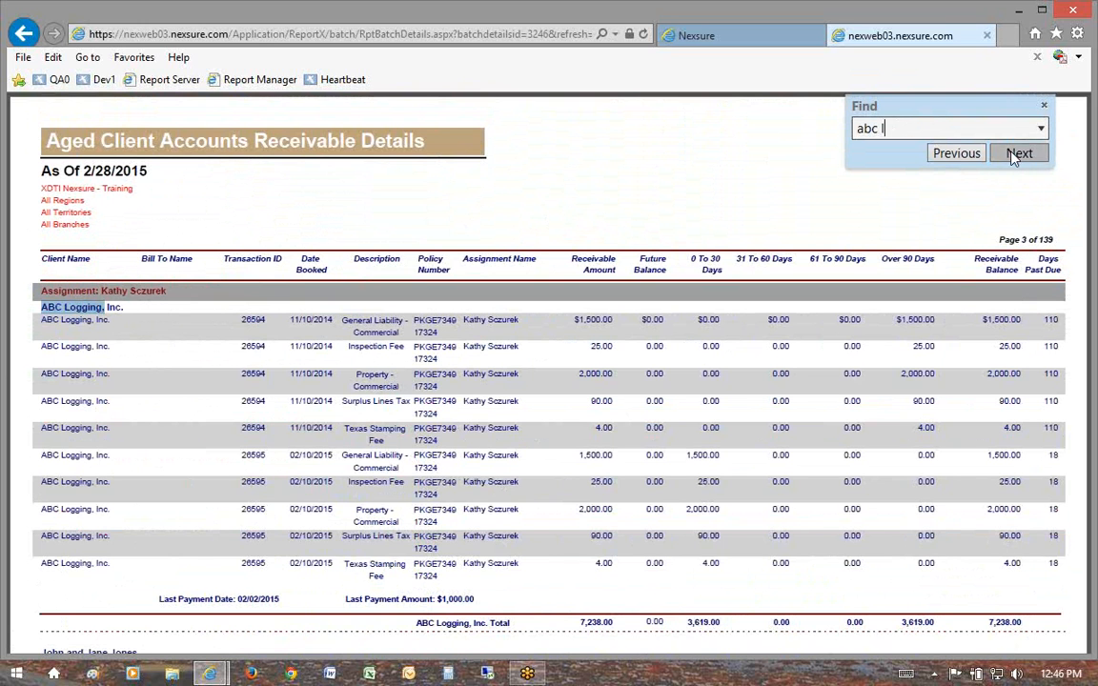
pyautogui.click(1019, 153)
pyautogui.click(1019, 153)
pyautogui.click(1018, 154)
pyautogui.click(1019, 154)
pyautogui.click(1019, 153)
pyautogui.click(1019, 153)
pyautogui.click(1019, 153)
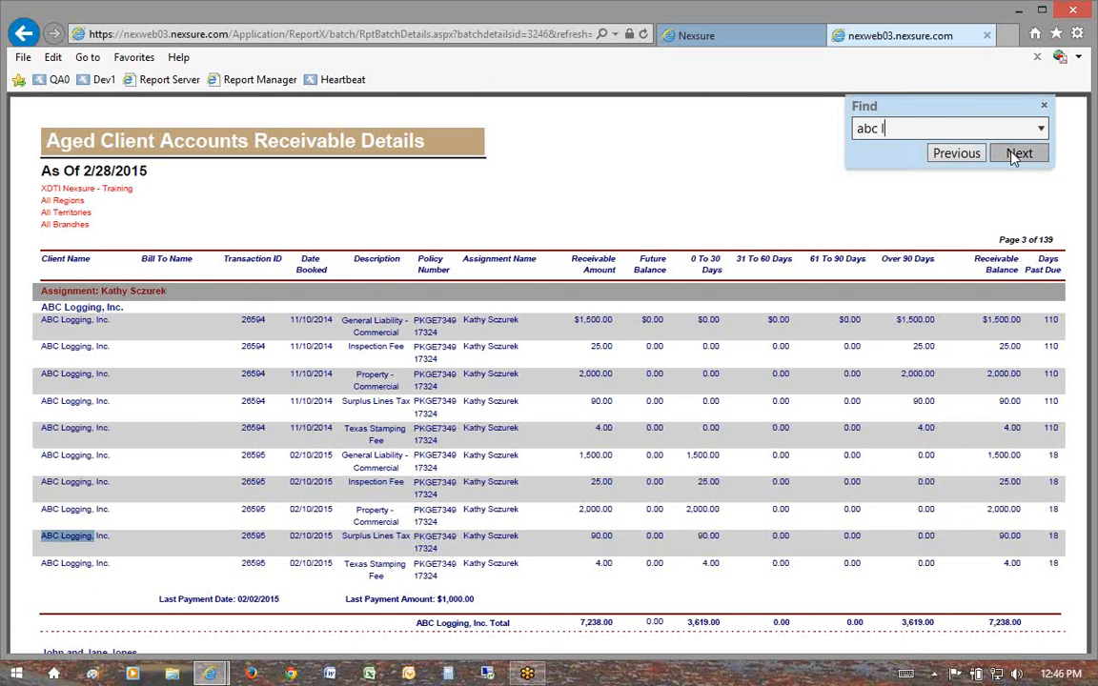
pyautogui.click(1019, 153)
pyautogui.click(1019, 153)
pyautogui.click(1019, 154)
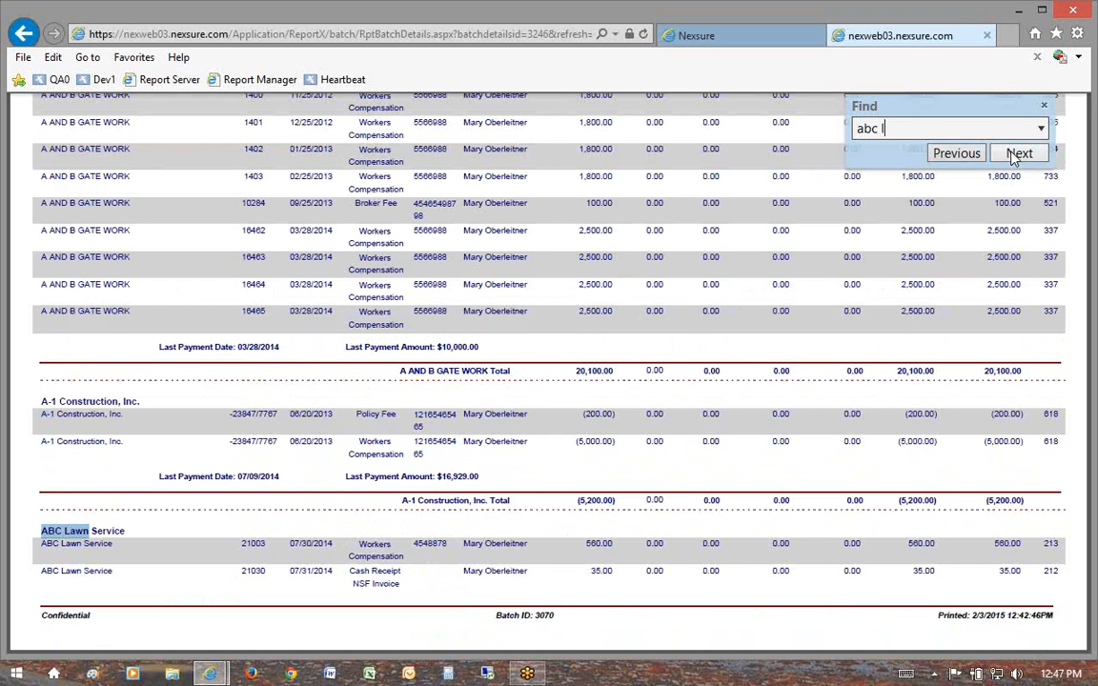
pyautogui.click(1018, 154)
pyautogui.click(1018, 153)
pyautogui.click(1019, 153)
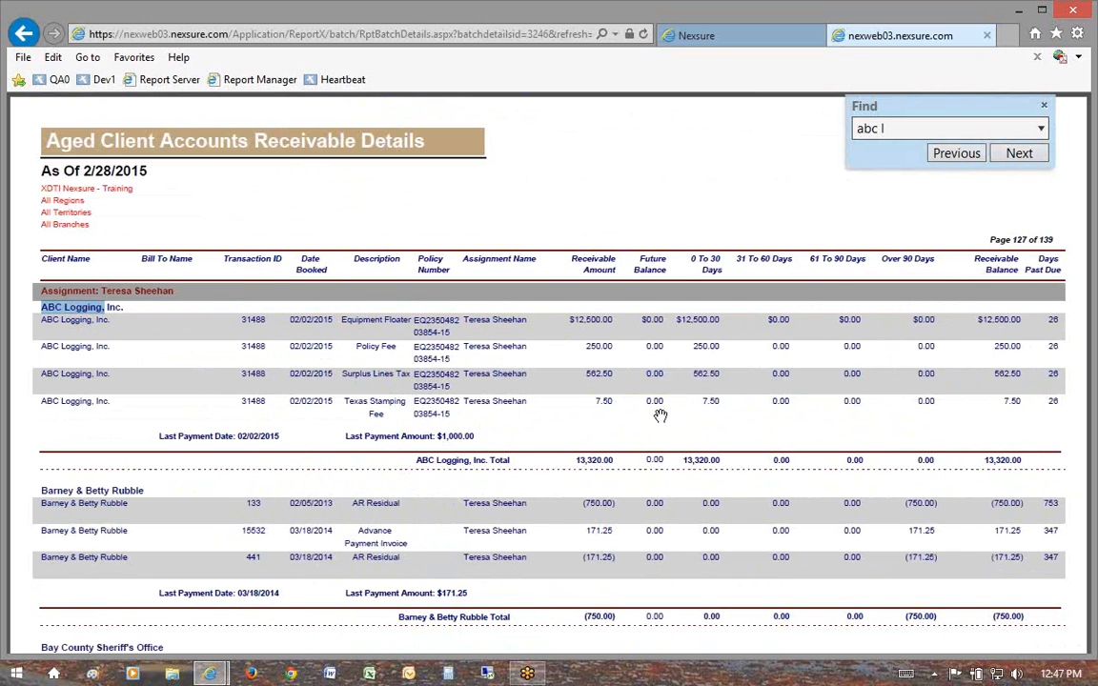
# Search the report for "data sou", review Data Source, LLC's transactions on pages 128 and 129, and close the report.
pyautogui.moveTo(899, 127); pyautogui.dragTo(825, 127)
pyautogui.write('data sou')
pyautogui.click(1019, 152)
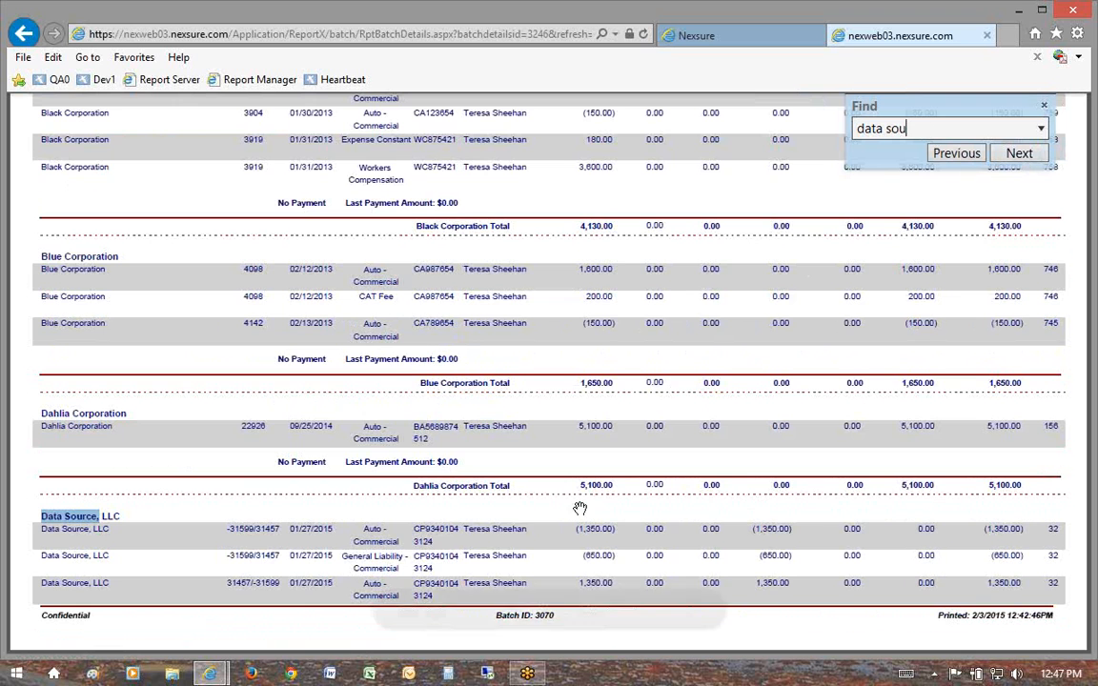
pyautogui.scroll(-5, 562, 496)
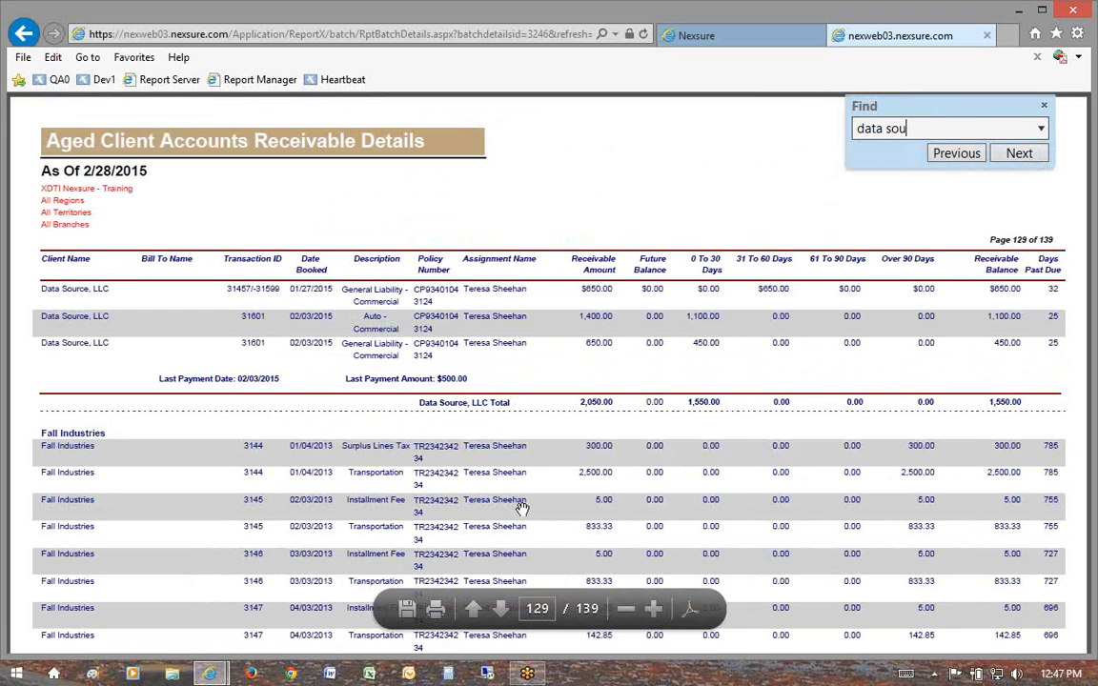
pyautogui.scroll(5, 522, 512)
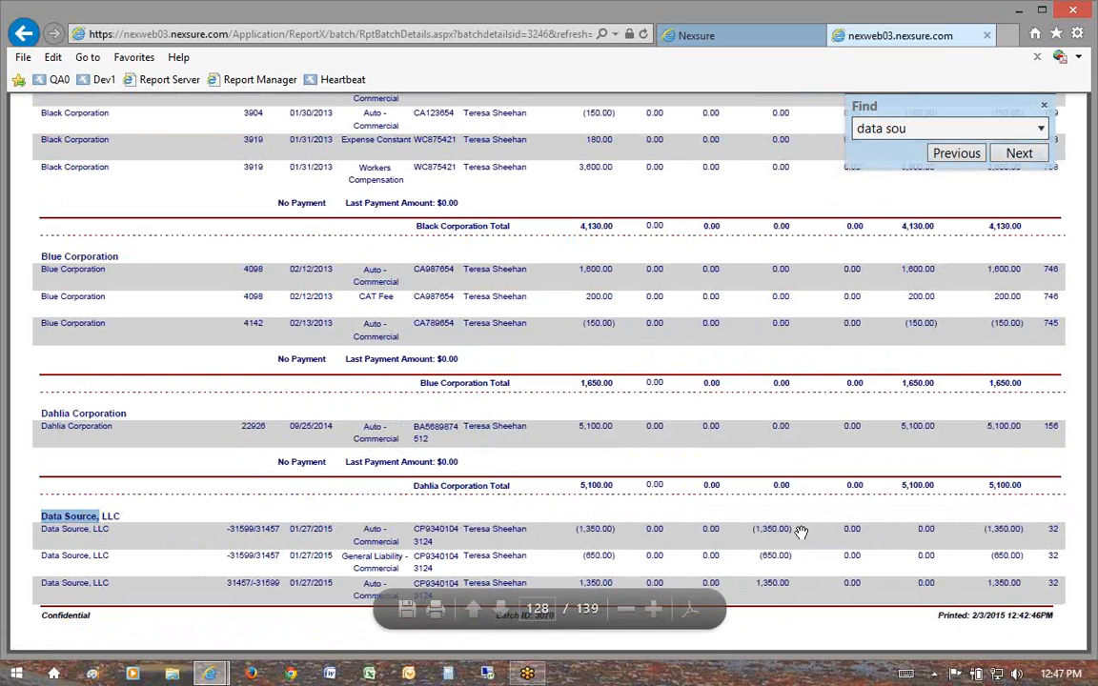
pyautogui.scroll(-3, 715, 481)
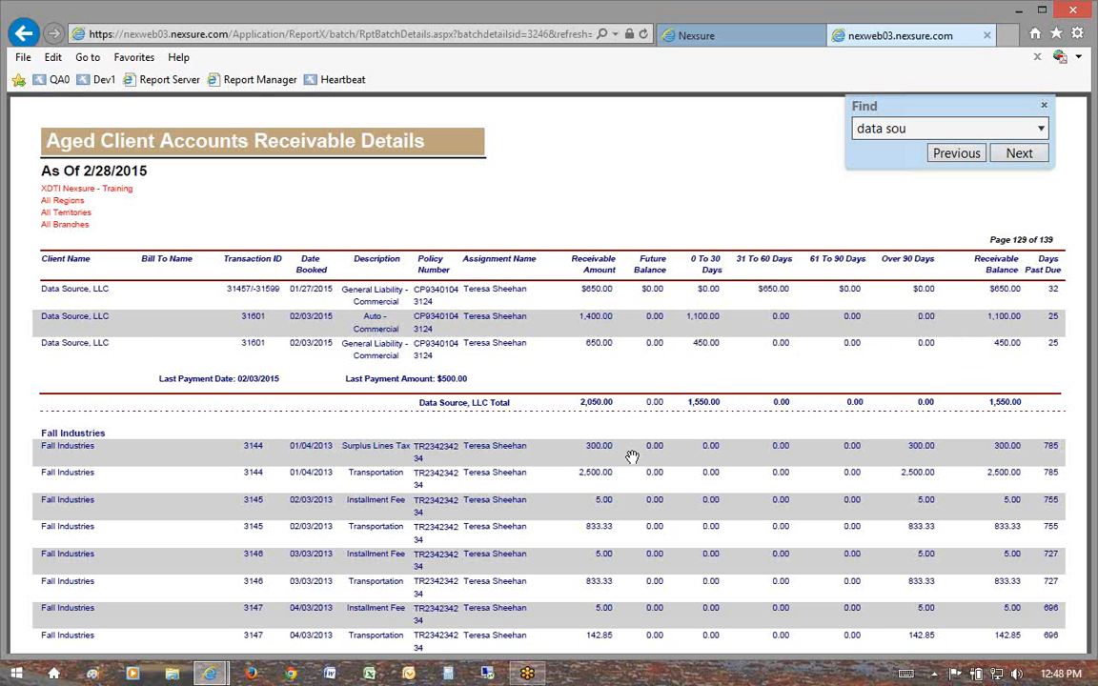
pyautogui.scroll(-15, 630, 460)
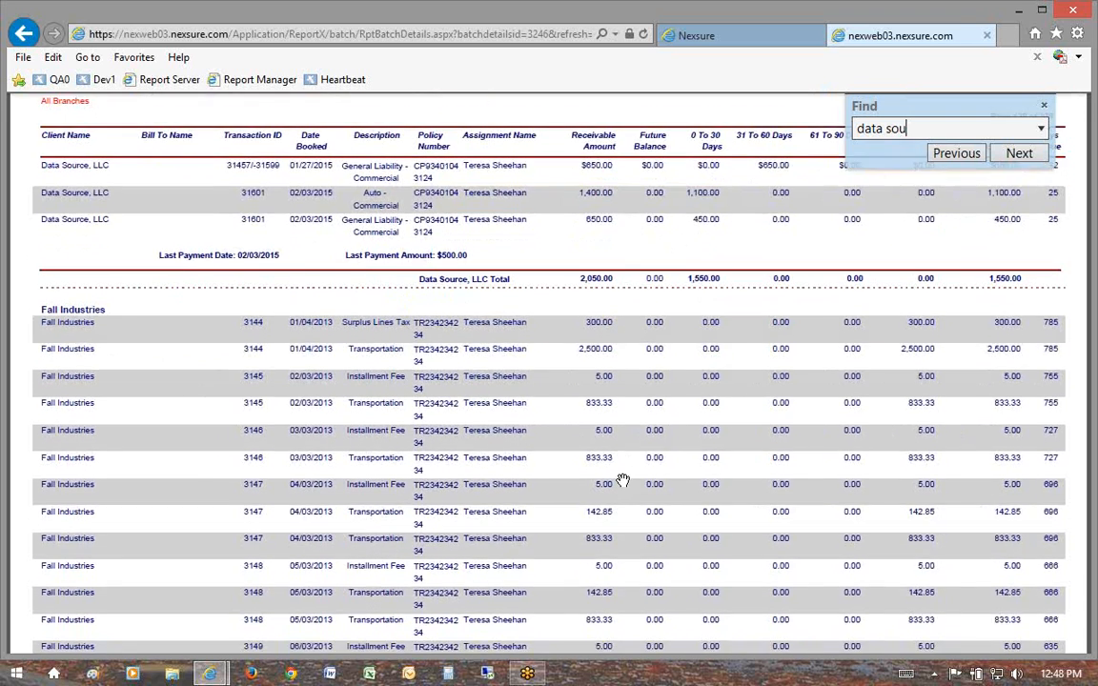
pyautogui.scroll(-5, 619, 491)
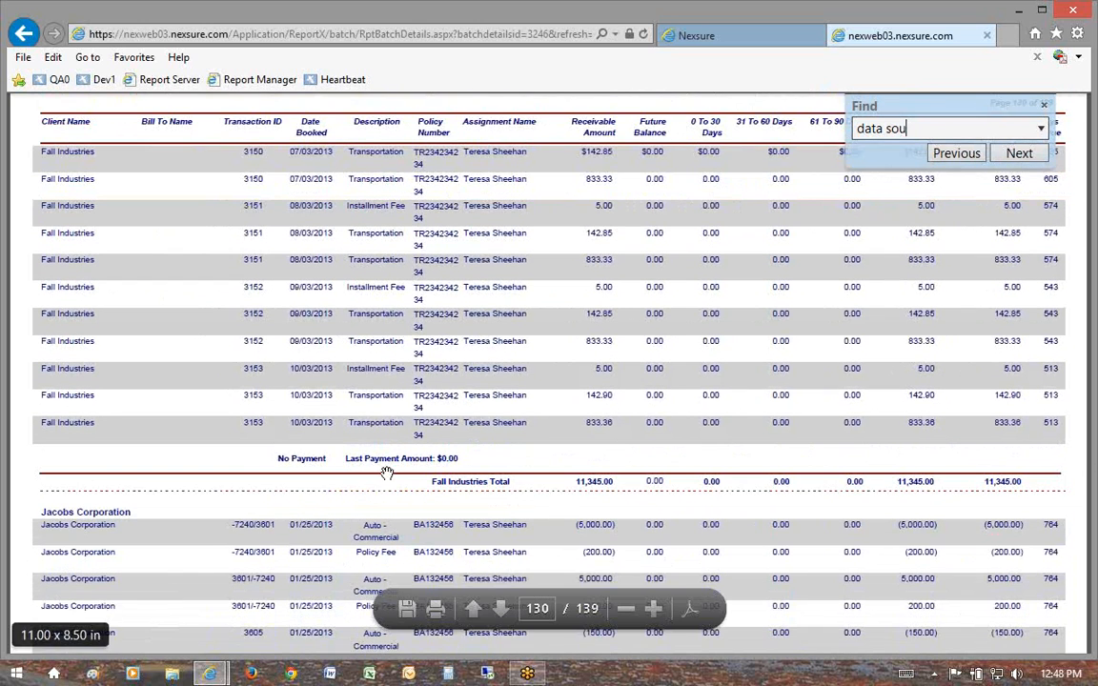
pyautogui.click(987, 36)
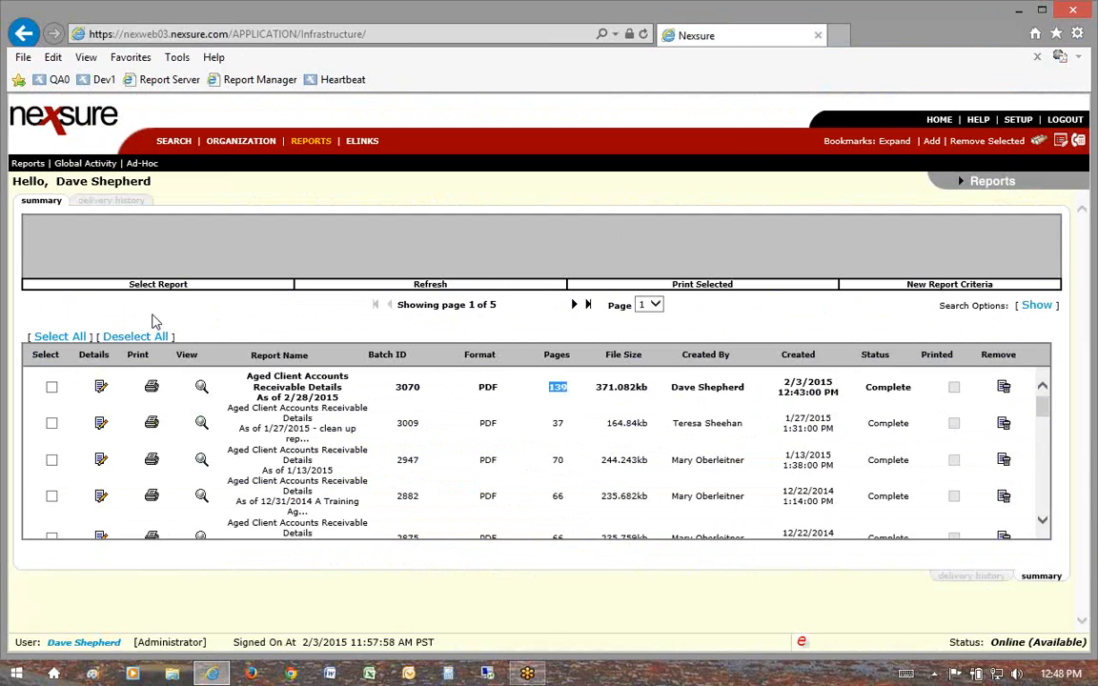
# Open the Aged Client Accounts Receivable Detail XDR report from the Accounts Receivable category of the accounting reports.
pyautogui.click(160, 285)
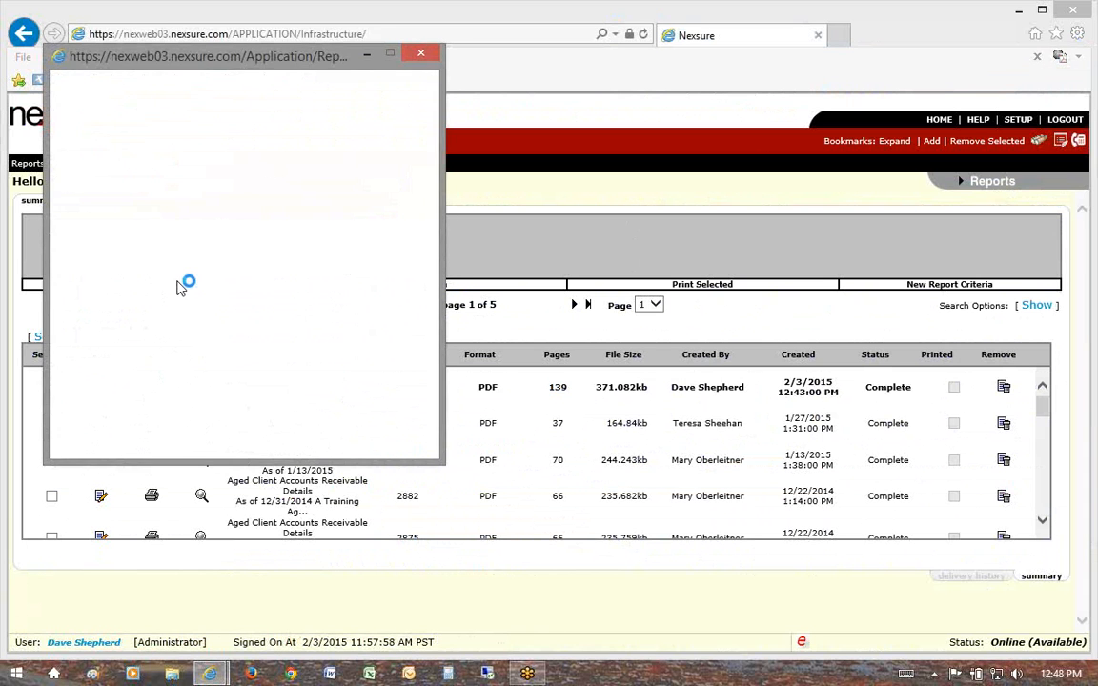
pyautogui.click(210, 242)
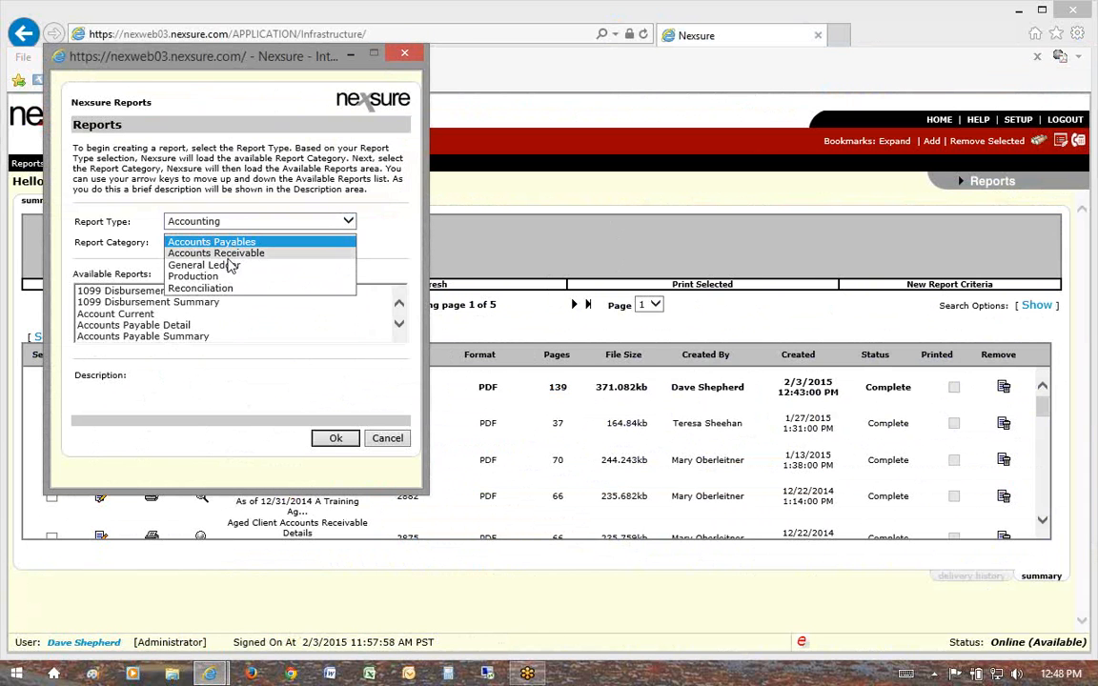
pyautogui.click(217, 254)
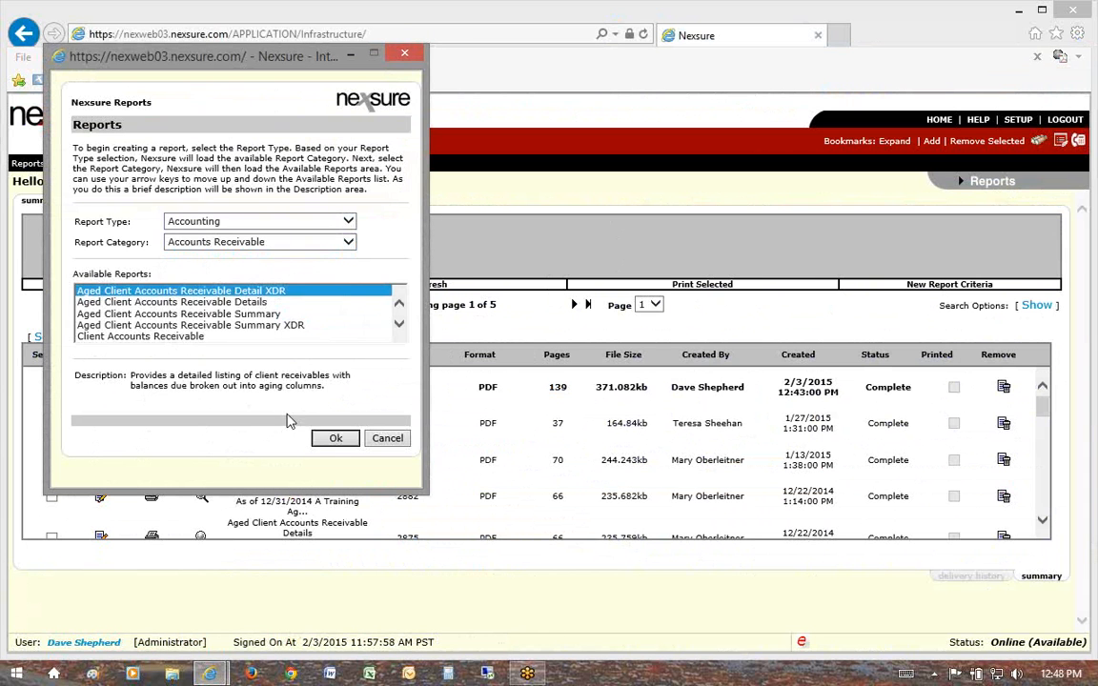
pyautogui.click(336, 438)
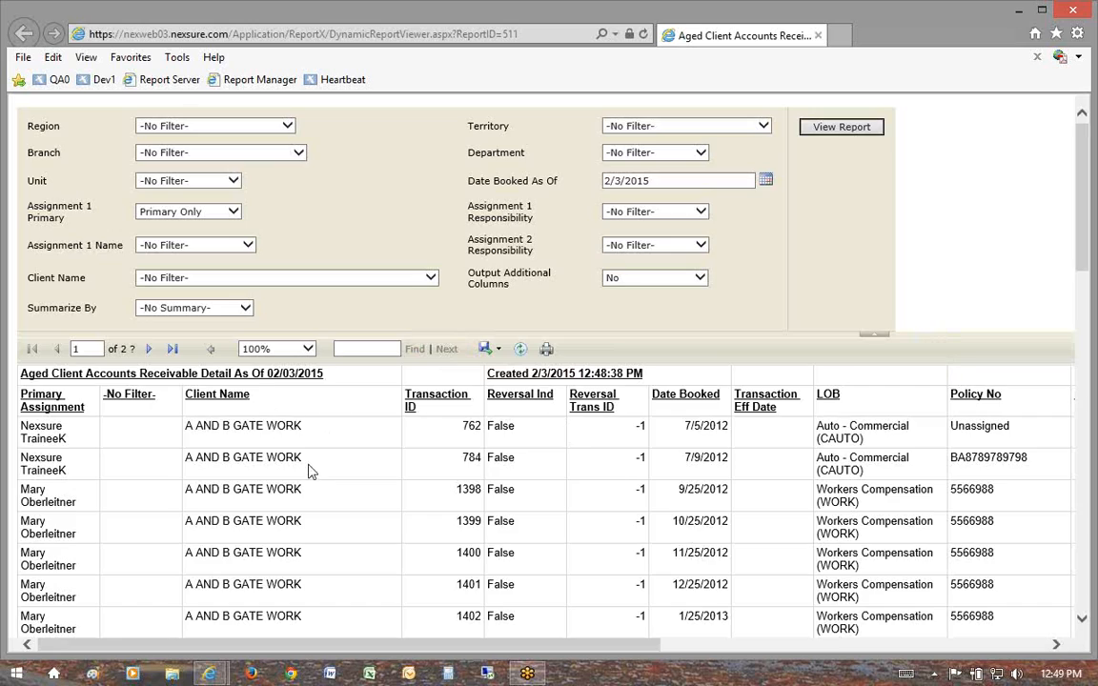
# Browse the XDR report's transaction rows on the first page, the parameters on the last page, and pages 19 and 18.
pyautogui.scroll(-3, 308, 470)
pyautogui.scroll(-8, 247, 467)
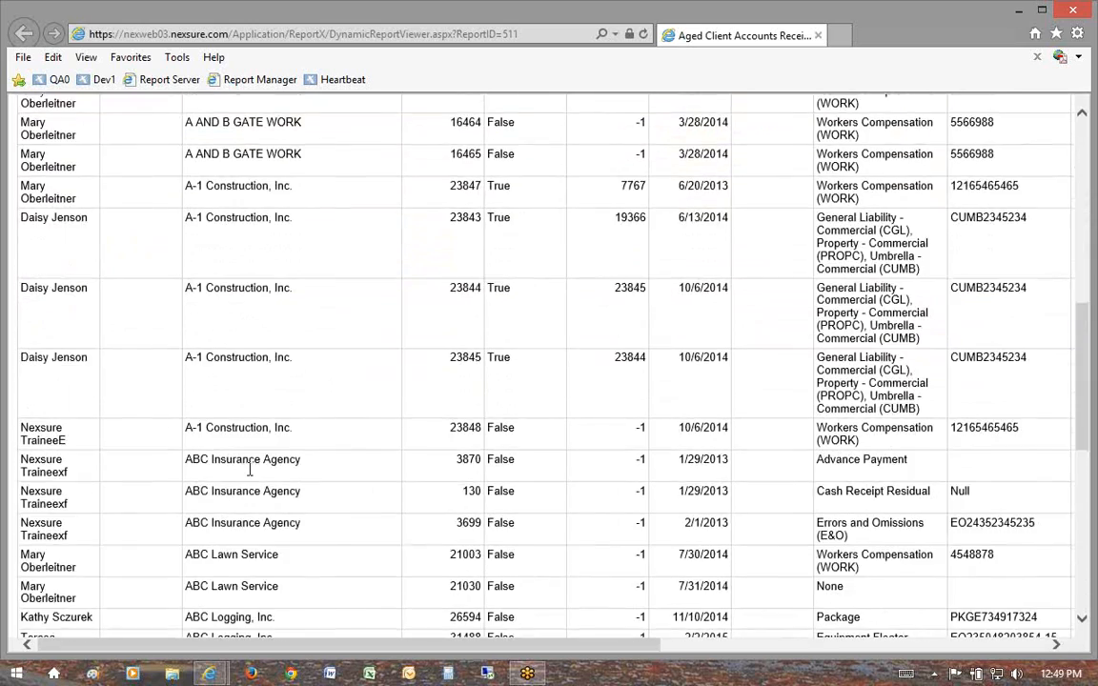
pyautogui.scroll(5, 247, 466)
pyautogui.scroll(7, 248, 467)
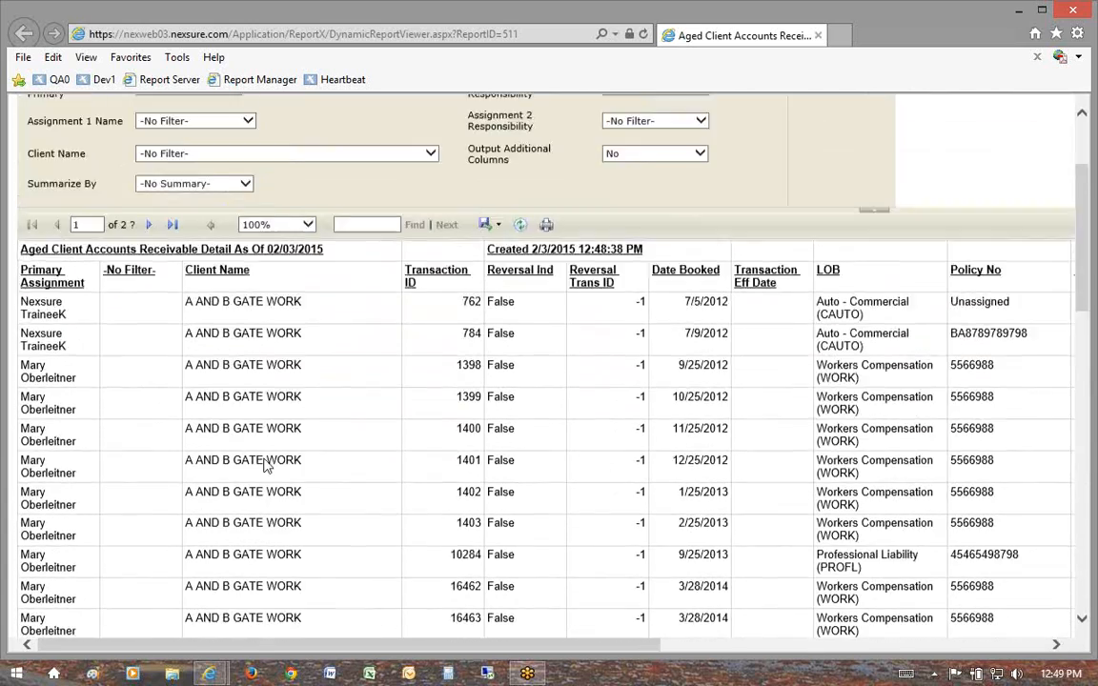
pyautogui.scroll(-4, 143, 400)
pyautogui.scroll(4, 89, 352)
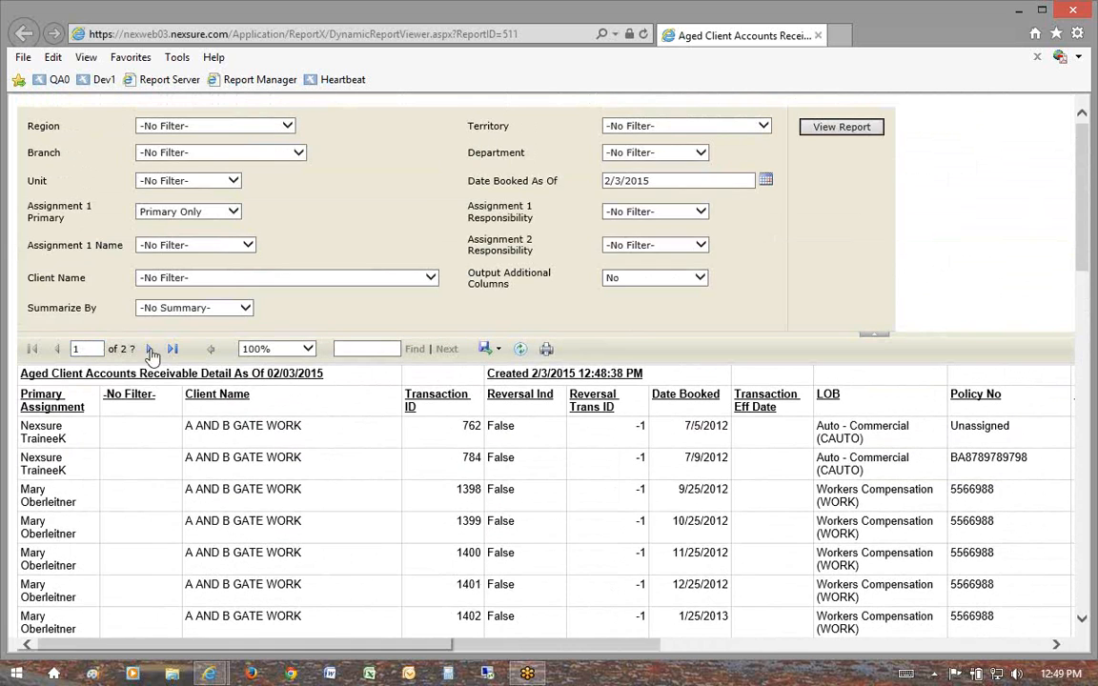
pyautogui.click(172, 350)
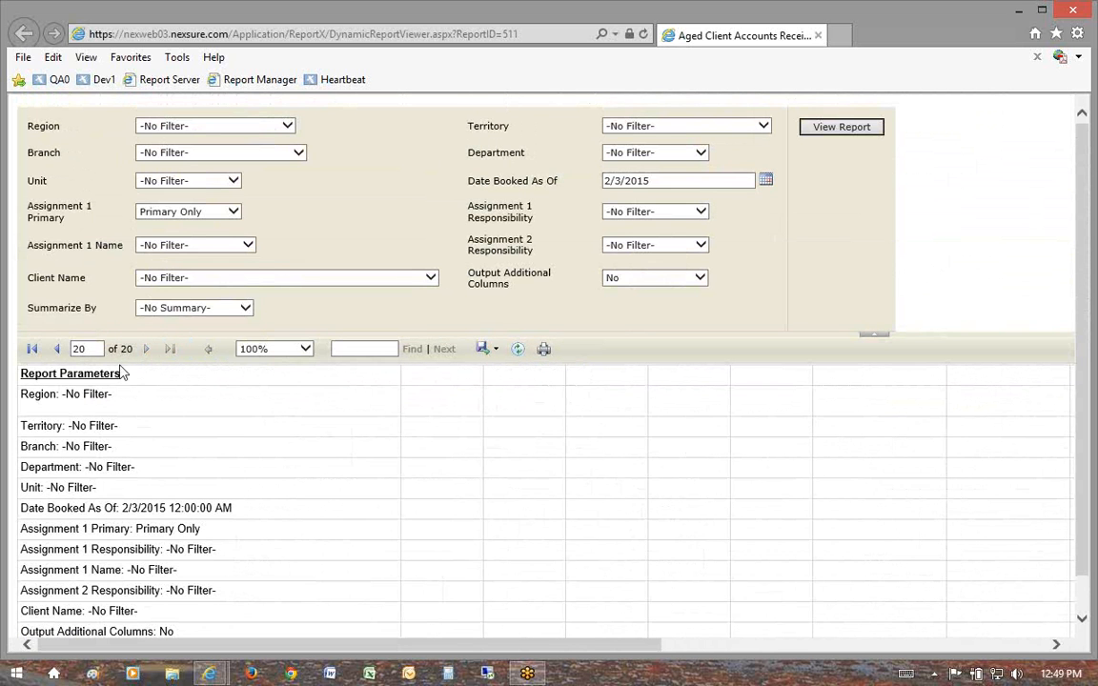
pyautogui.scroll(-1, 115, 424)
pyautogui.scroll(1, 134, 425)
pyautogui.click(57, 350)
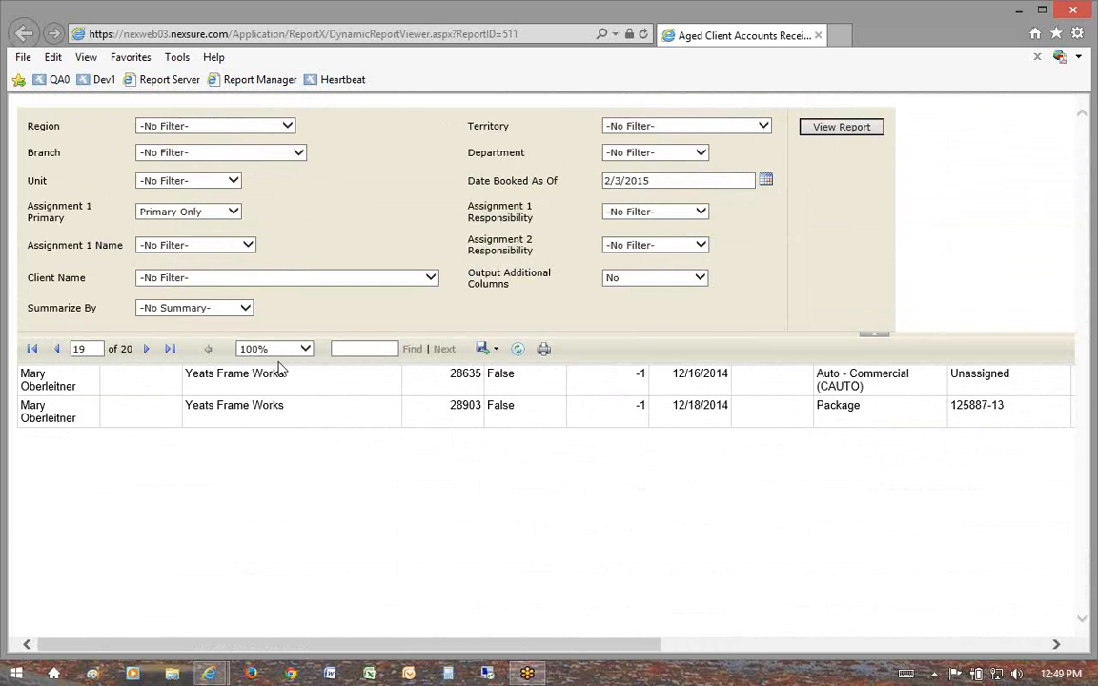
pyautogui.click(58, 350)
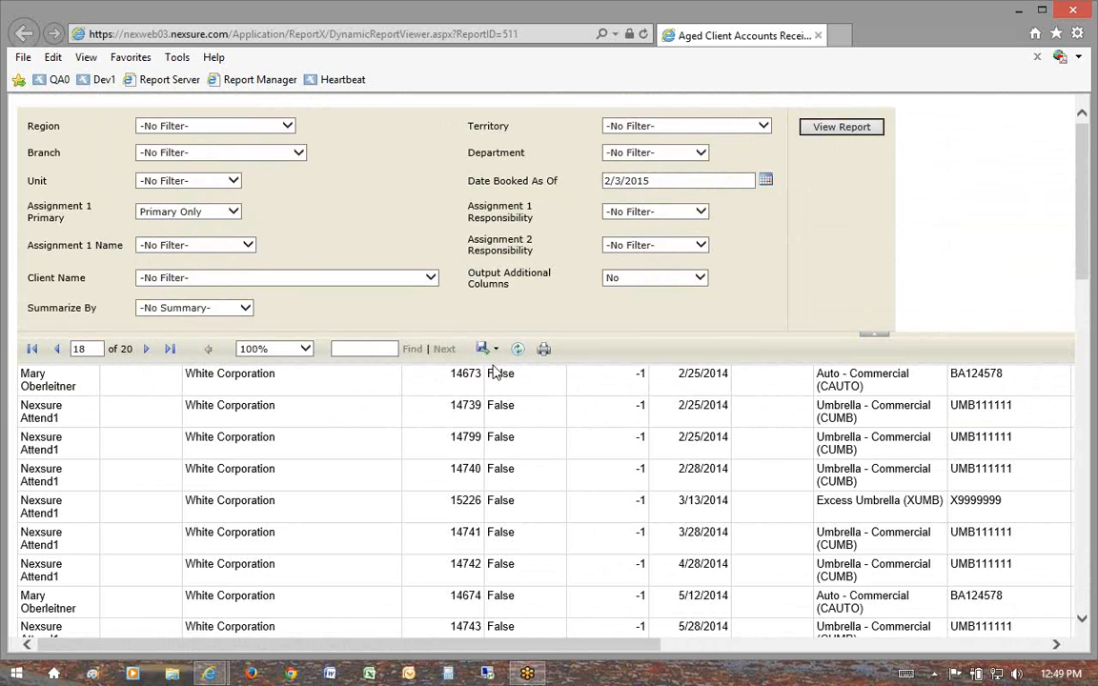
# Export the XDR report to Excel and choose to save the file under a chosen name and location.
pyautogui.click(486, 348)
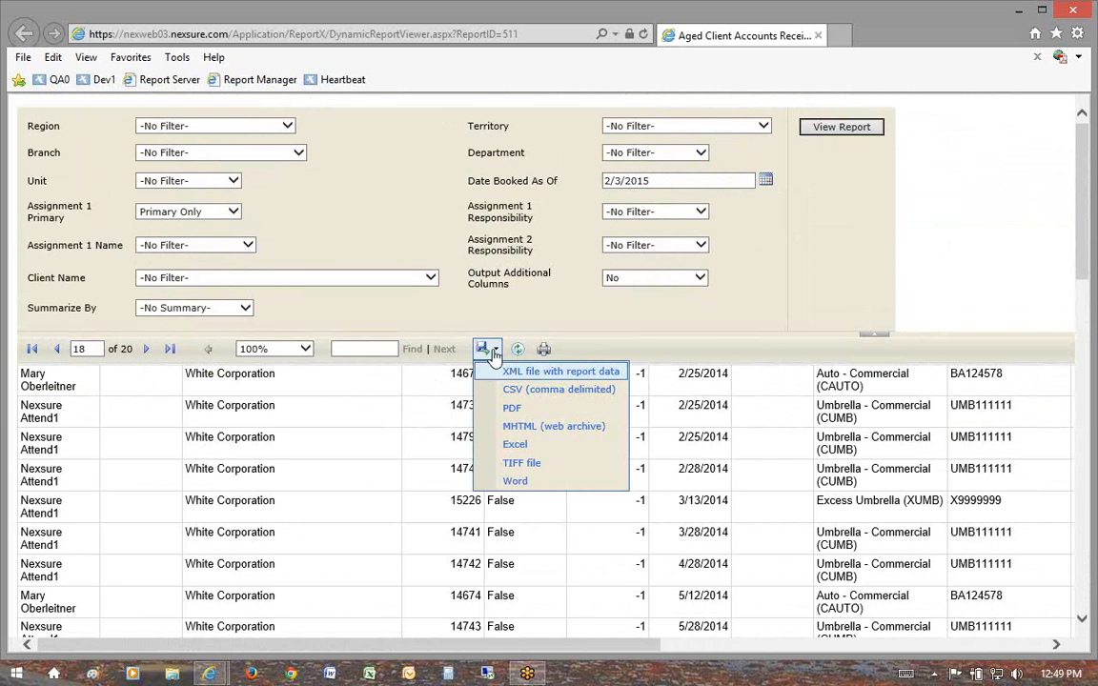
pyautogui.click(516, 446)
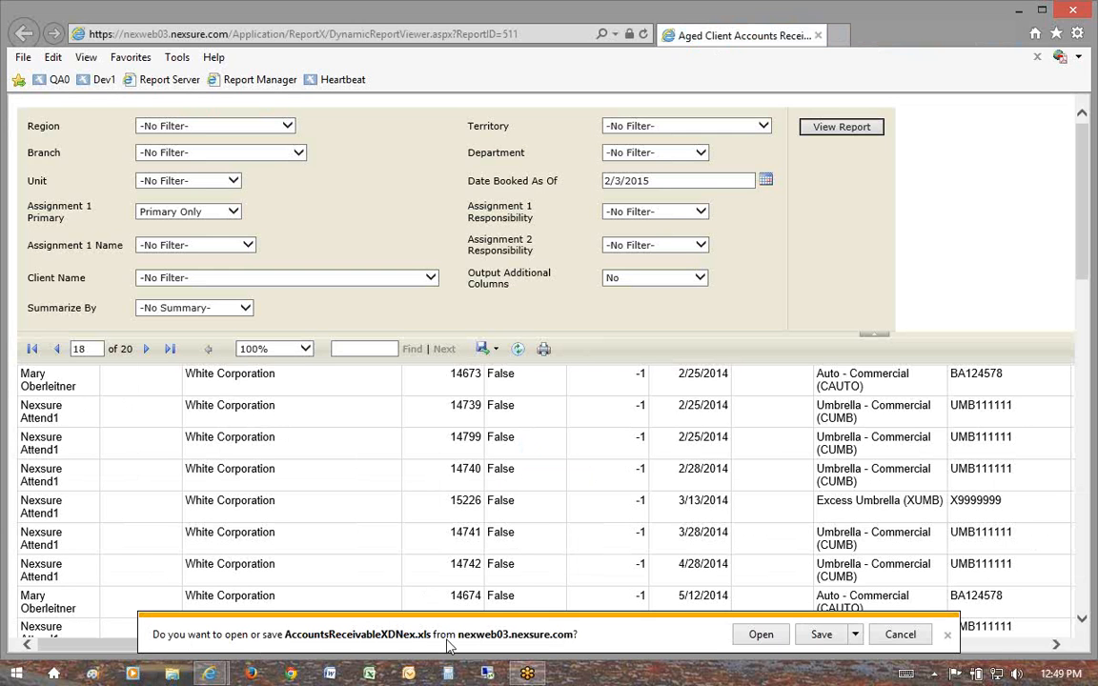
pyautogui.click(856, 635)
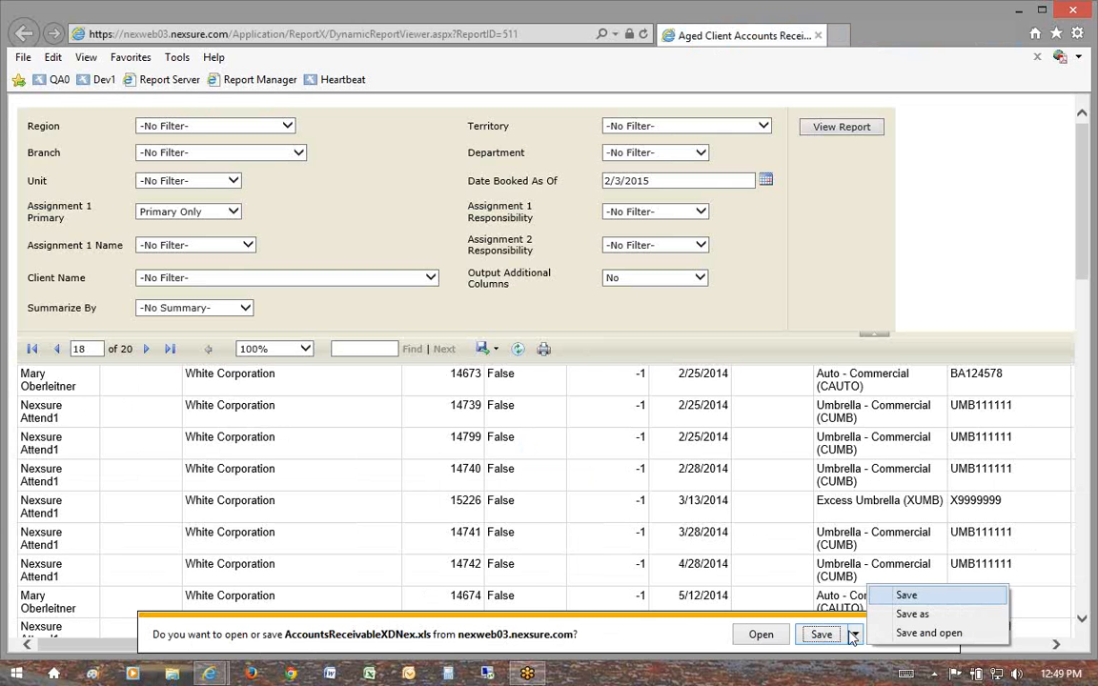
pyautogui.click(856, 614)
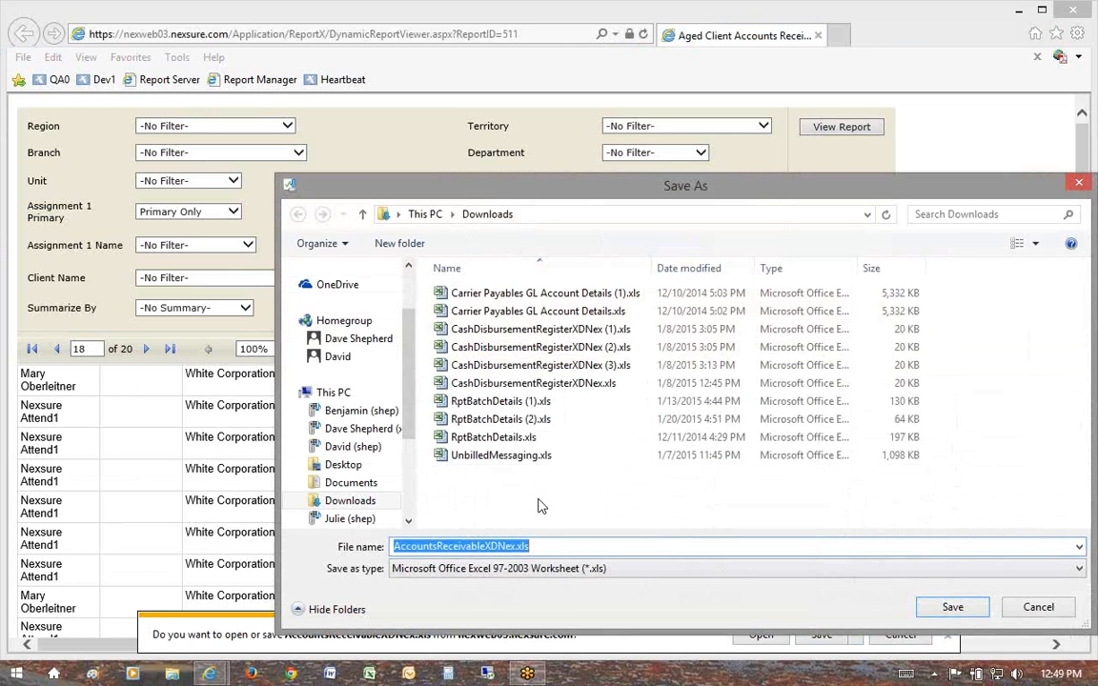
# Choose the Desktop as the save location and add the prefix TEST to the file name AccountsReceivableXDNex.xls.
pyautogui.click(338, 465)
pyautogui.click(392, 548)
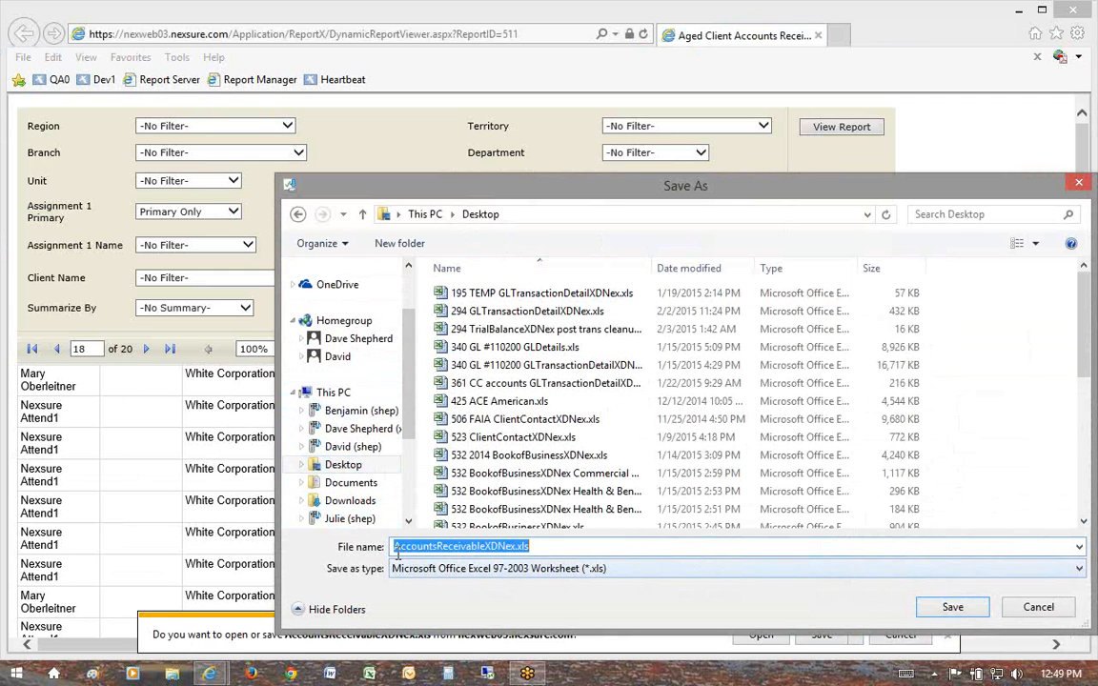
pyautogui.click(392, 549)
pyautogui.write('TEST A')
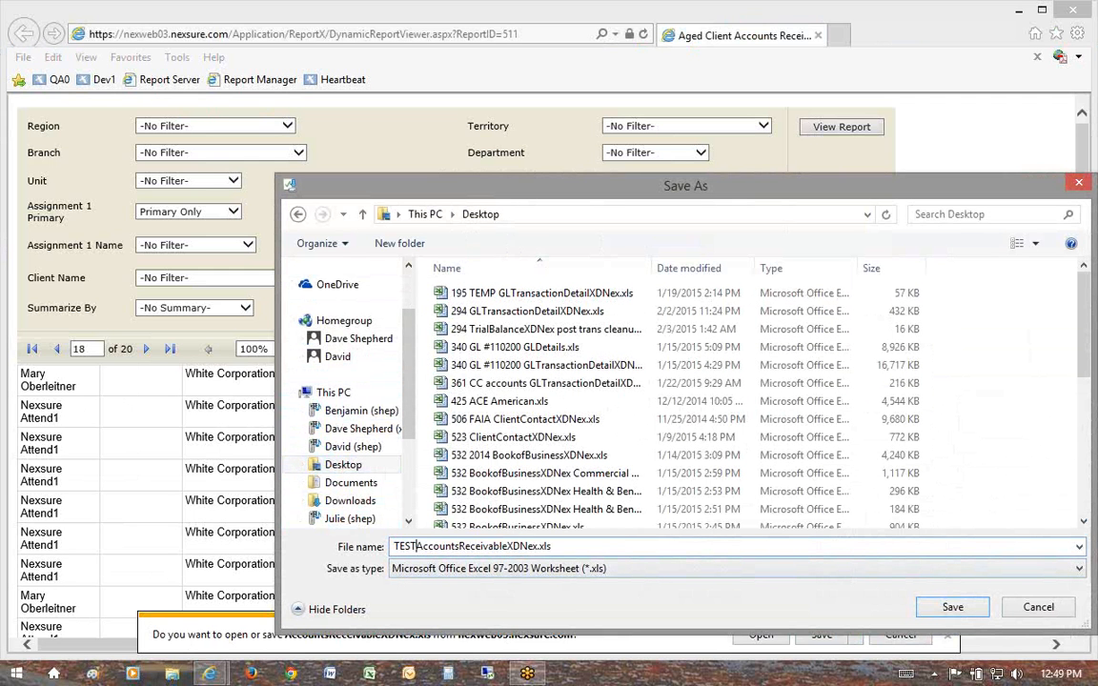
# Save the exported report to the desktop as TEST AR Report for Gellor AccountsReceivableXDNex.xls and open it in a maximized Excel window.
pyautogui.write('R REport for')
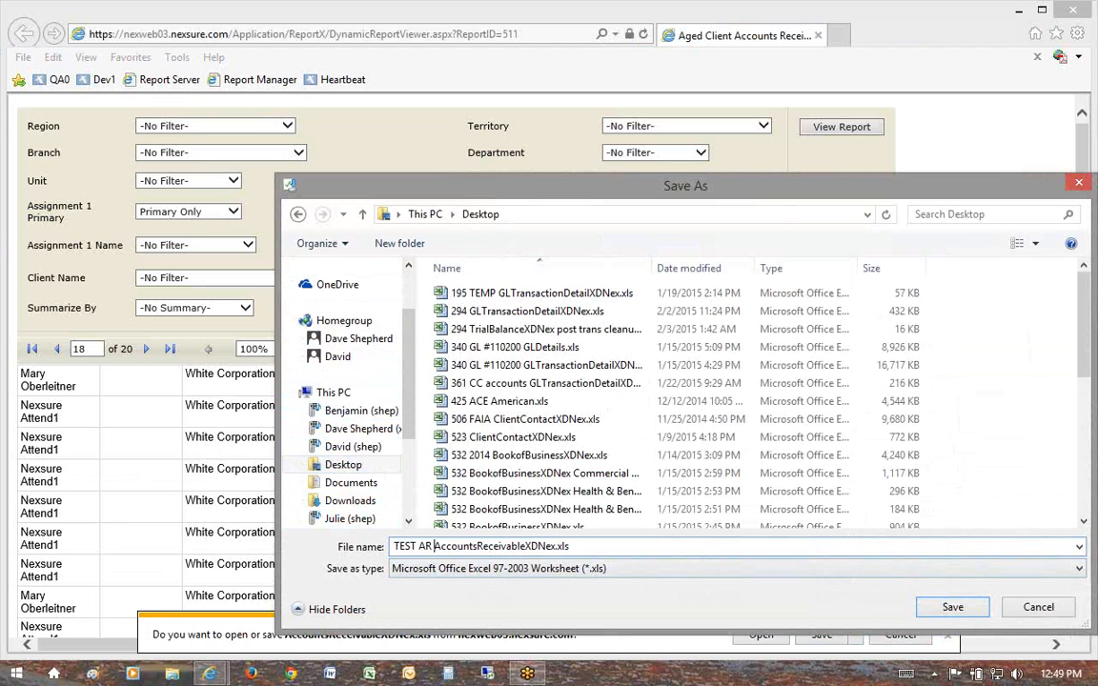
pyautogui.write(' Gellor')
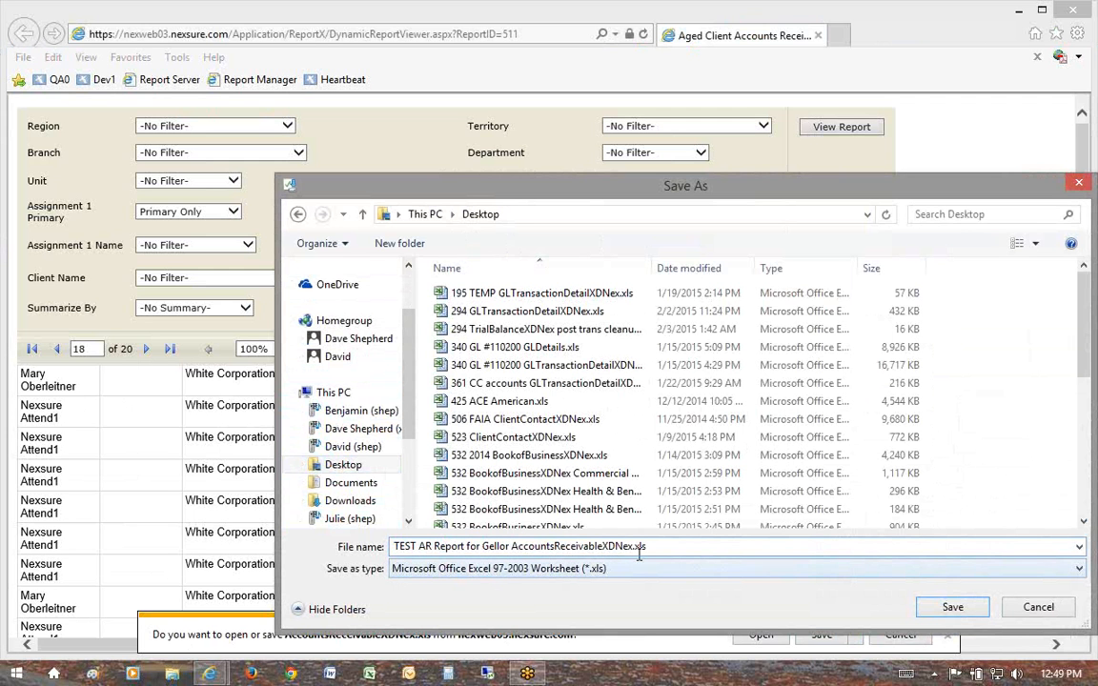
pyautogui.click(956, 607)
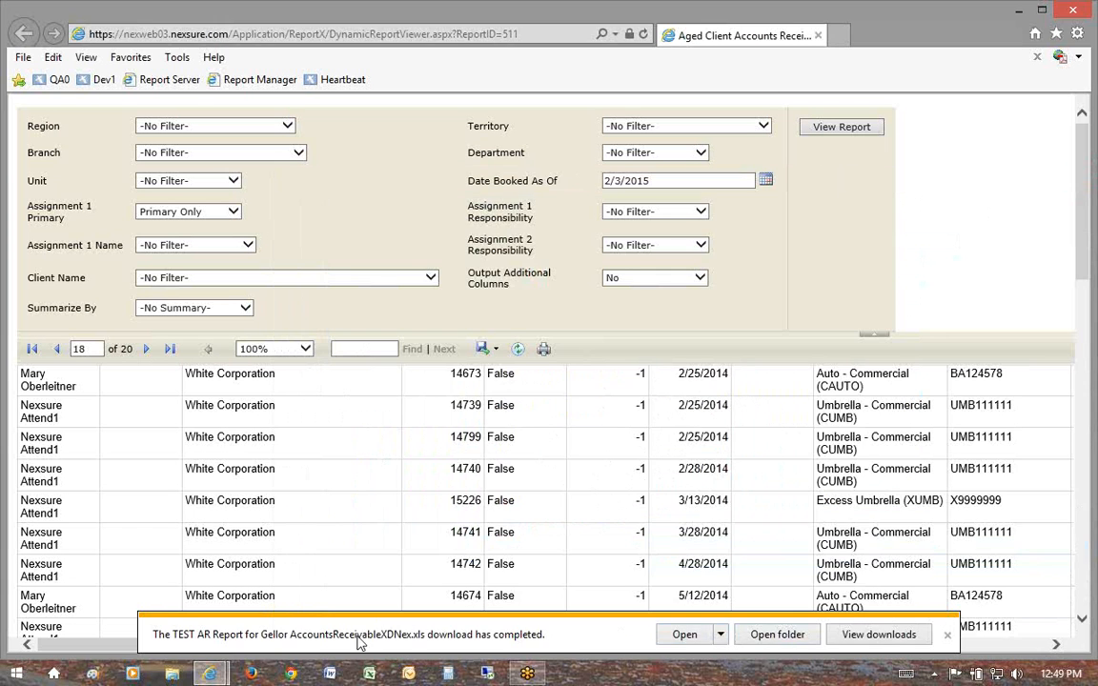
pyautogui.click(684, 636)
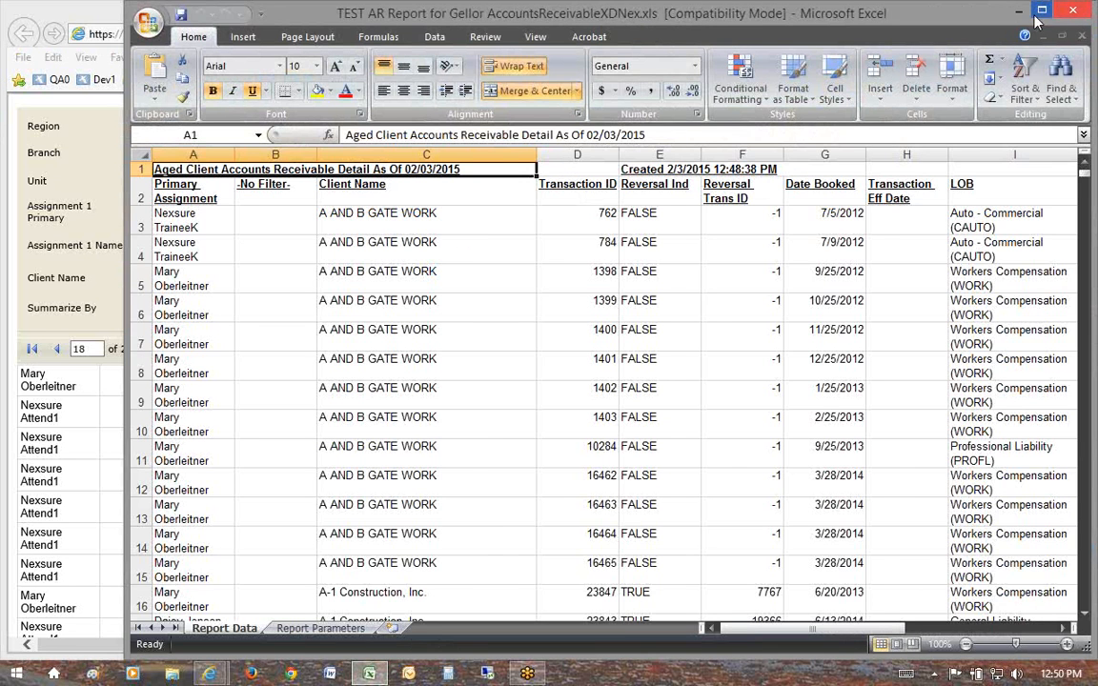
pyautogui.click(1042, 10)
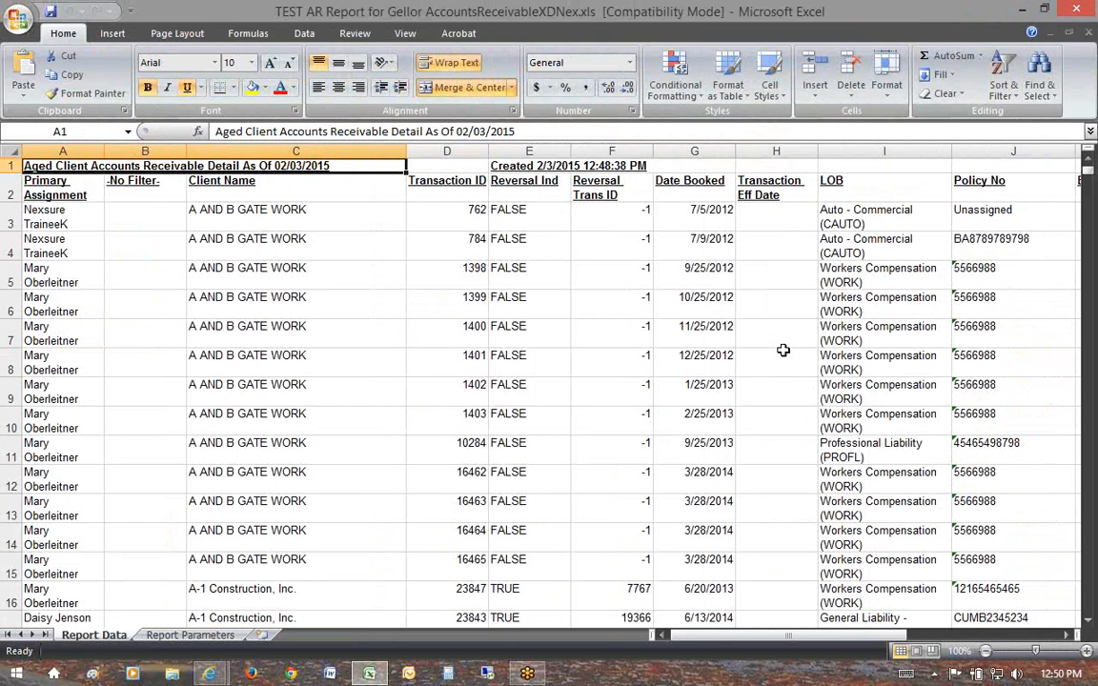
# Delete the report title row above the column headers on the Report Data sheet.
pyautogui.moveTo(696, 636)
pyautogui.mouseDown()
pyautogui.moveTo(831, 648)
pyautogui.moveTo(688, 649)
pyautogui.mouseUp()
pyautogui.click(11, 166)
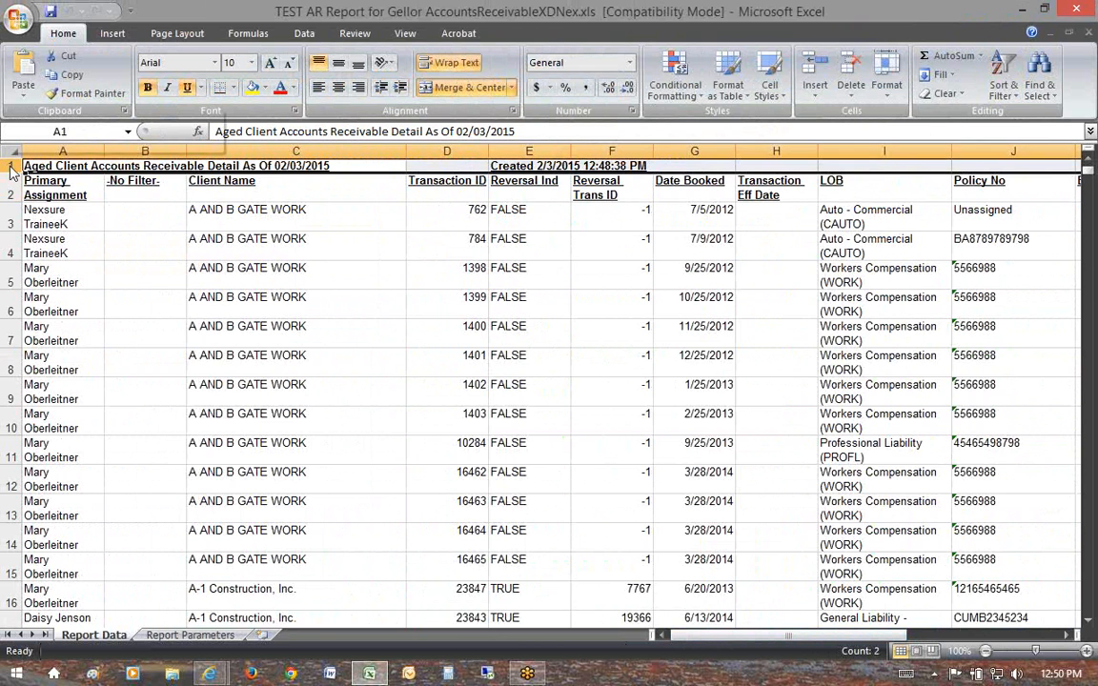
pyautogui.rightClick(10, 165)
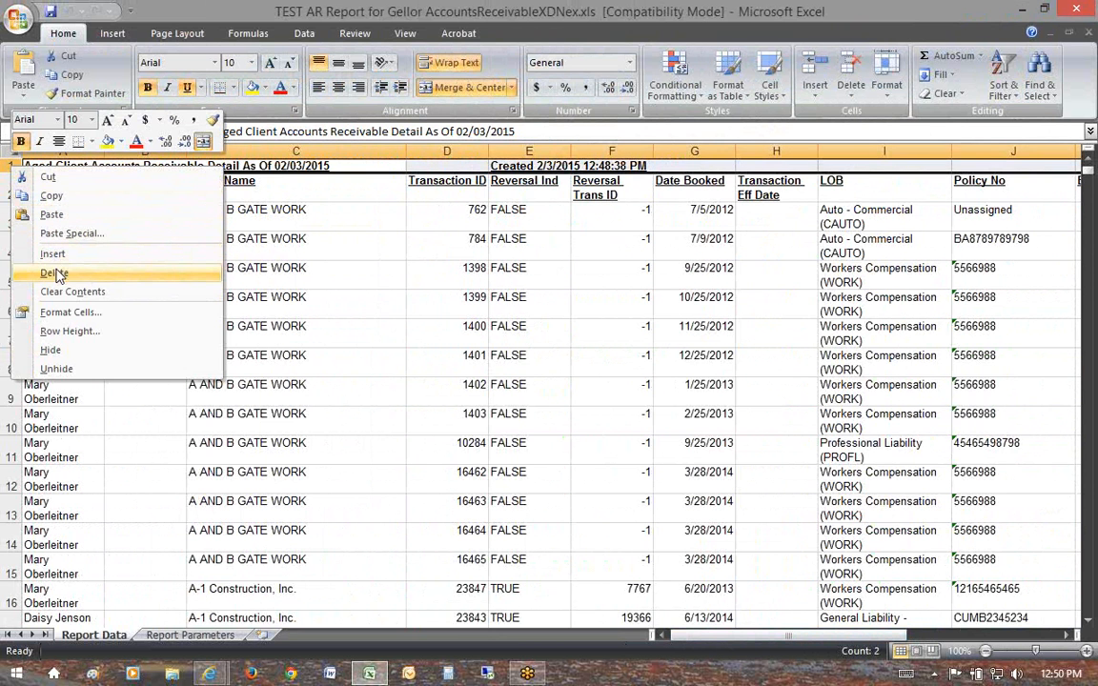
pyautogui.click(53, 273)
# Turn off text wrapping for the entire Report Data sheet.
pyautogui.click(13, 150)
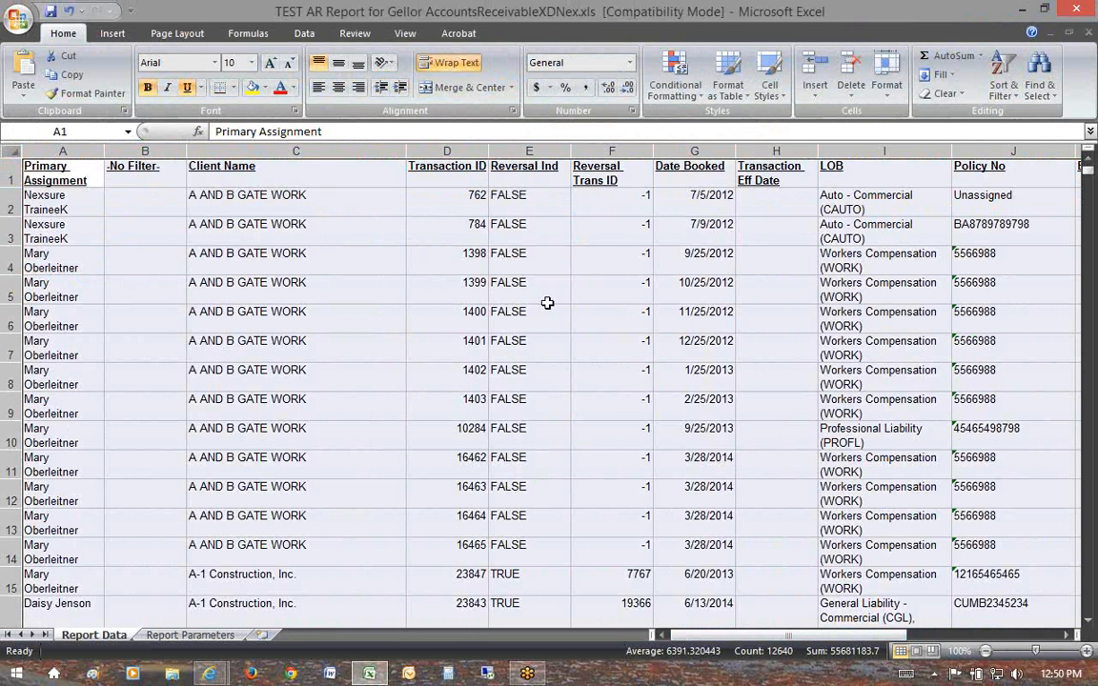
pyautogui.click(446, 62)
pyautogui.click(562, 328)
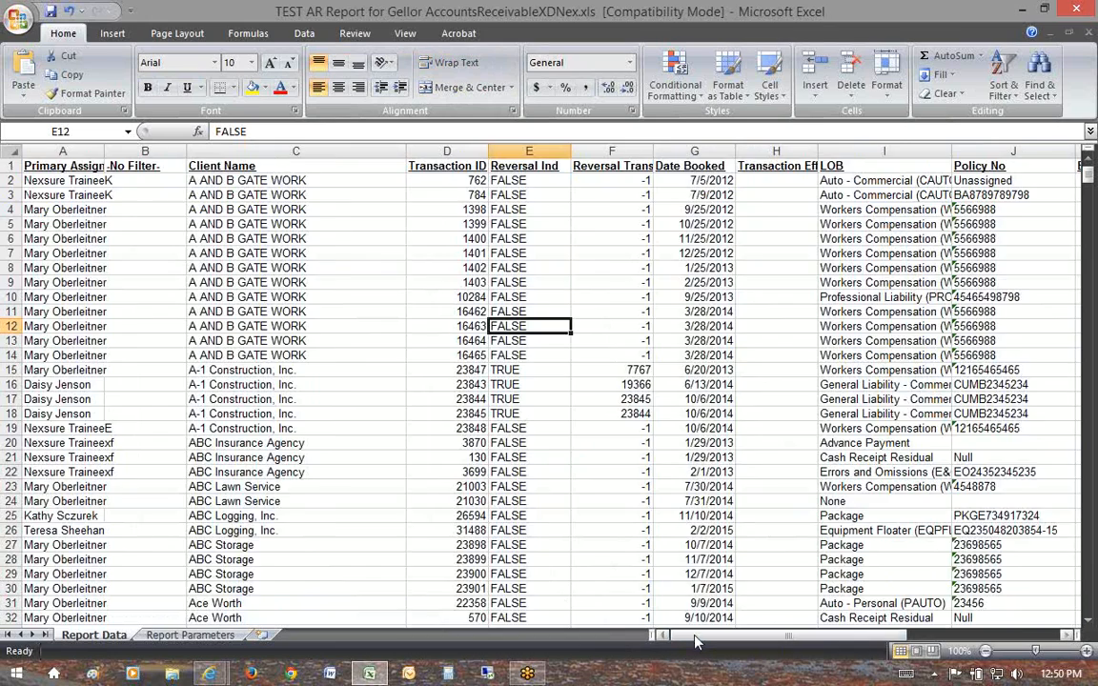
# Examine the billed amount, aging bucket, aged days and balance due columns, along with the client transaction rows.
pyautogui.moveTo(694, 642); pyautogui.dragTo(862, 646)
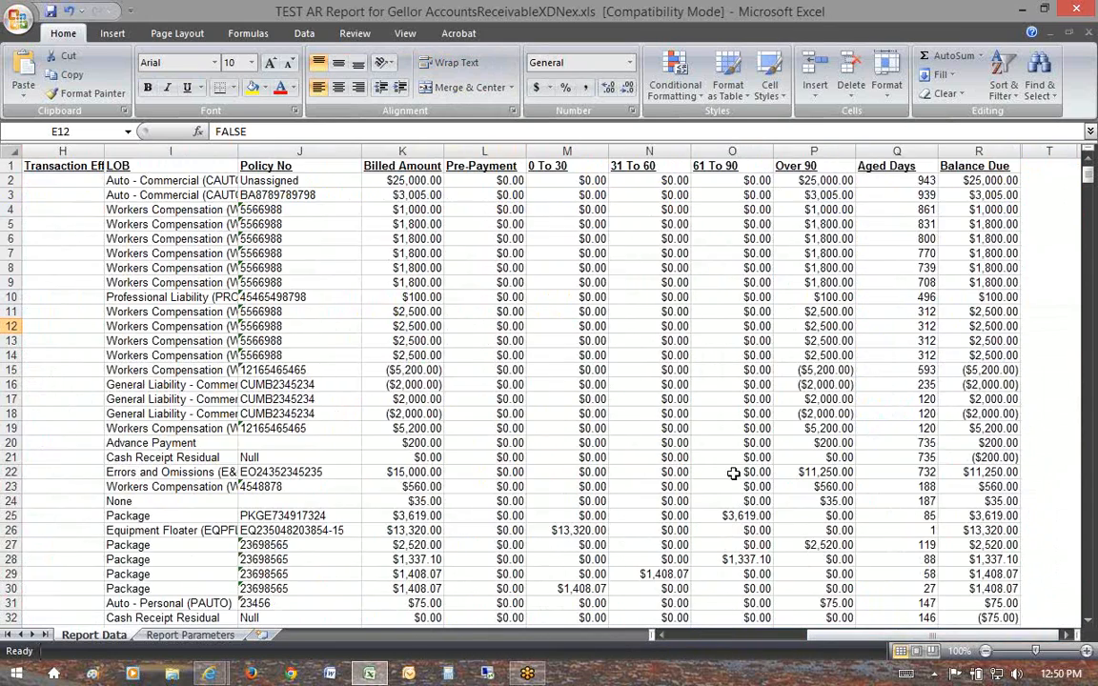
pyautogui.scroll(-20, 729, 503)
pyautogui.scroll(-20, 729, 503)
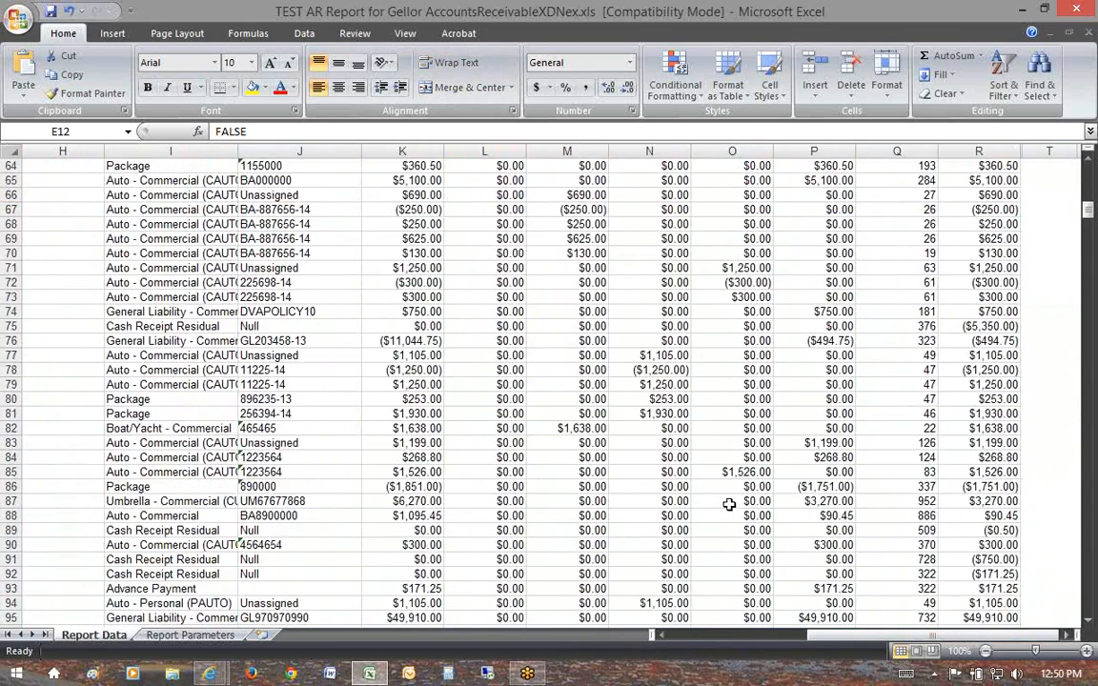
pyautogui.scroll(-18, 759, 532)
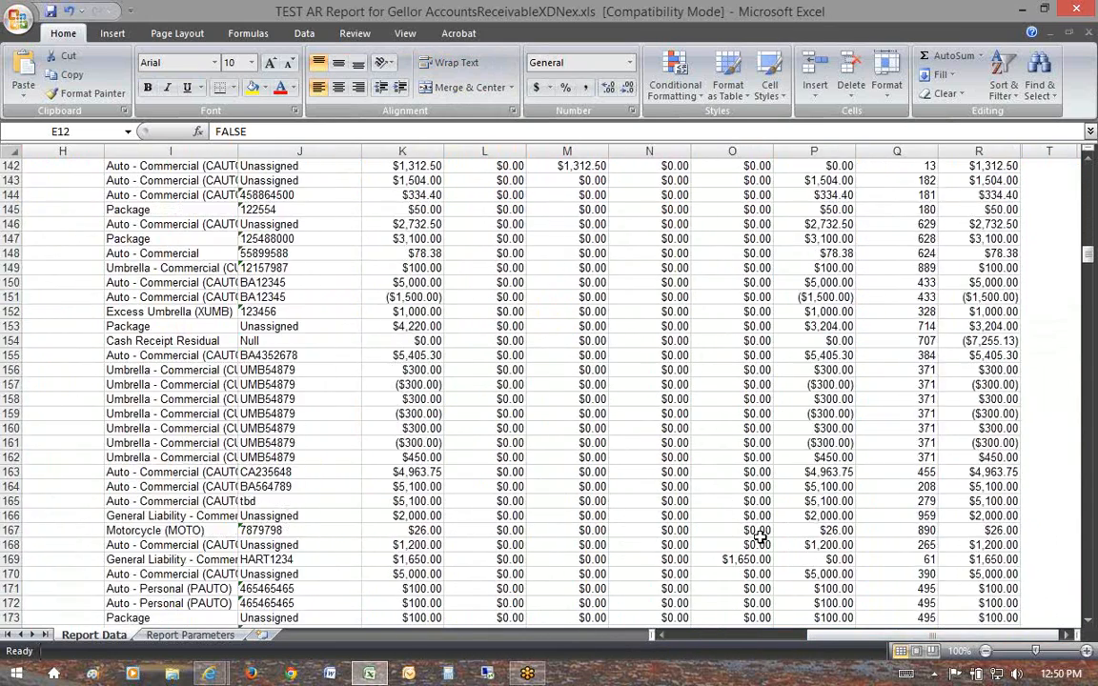
pyautogui.moveTo(812, 643); pyautogui.dragTo(602, 570)
pyautogui.scroll(5, 219, 363)
pyautogui.scroll(20, 219, 363)
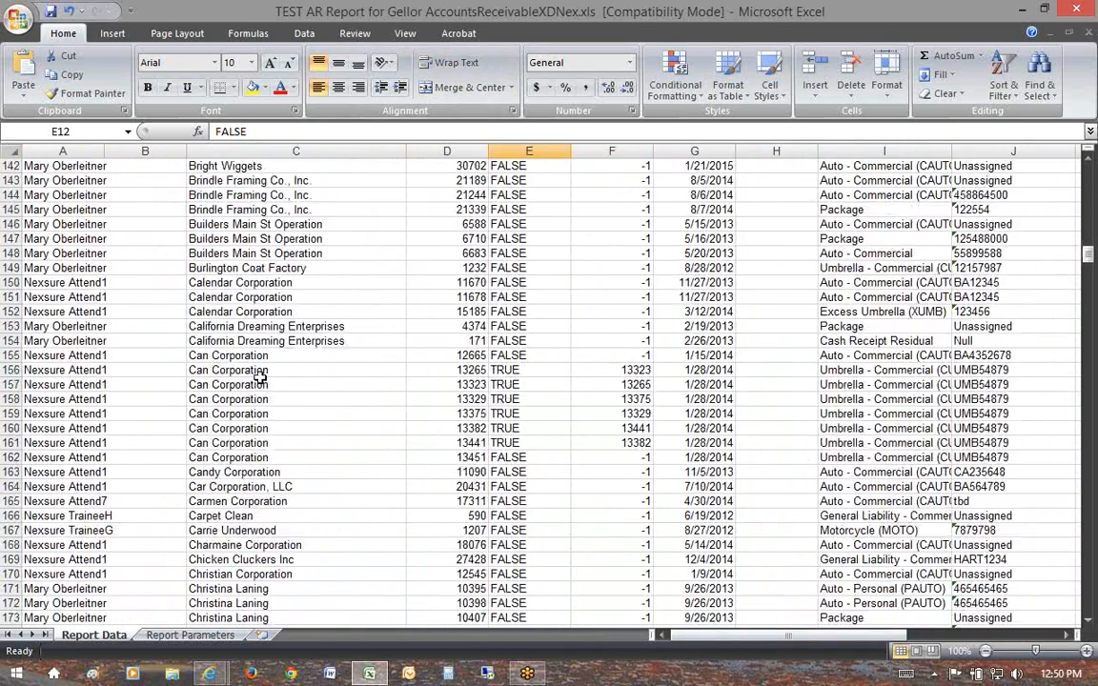
pyautogui.scroll(20, 275, 386)
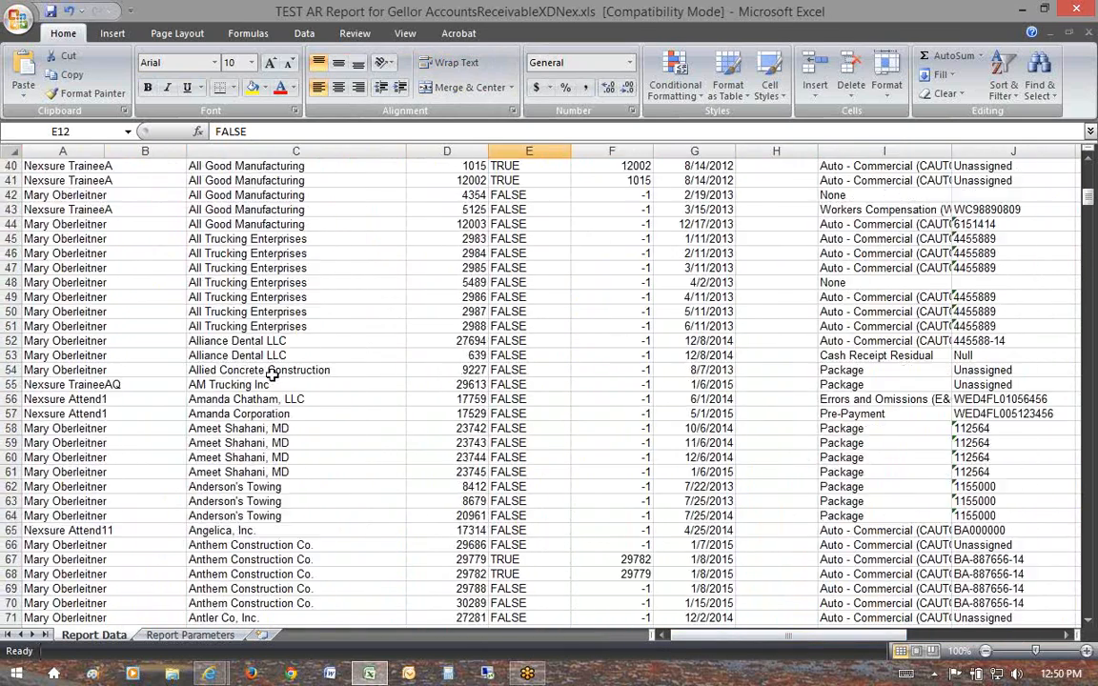
# Delete the empty Transaction Eff Date and -No Filter- columns from the sheet.
pyautogui.click(147, 150)
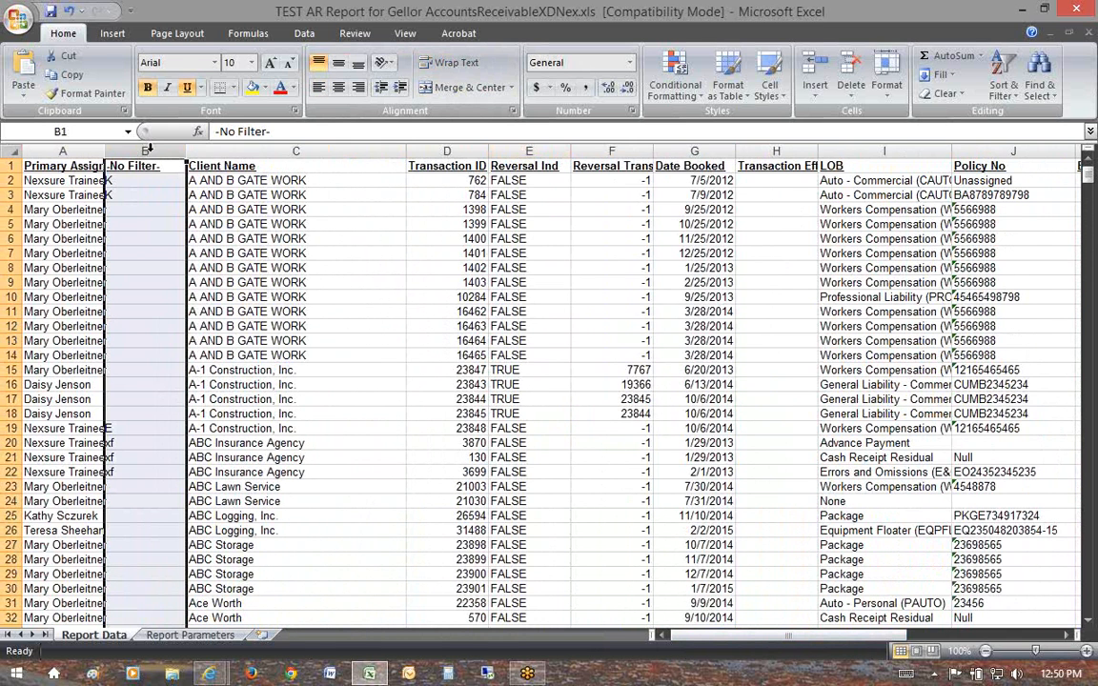
pyautogui.click(515, 151)
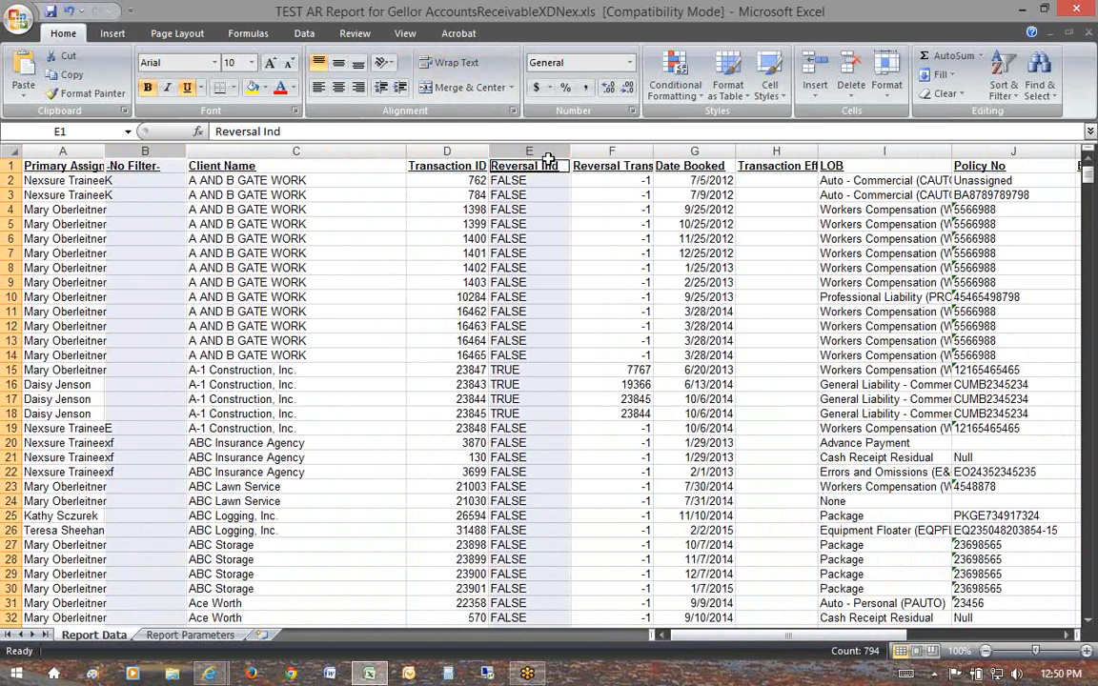
pyautogui.click(791, 150)
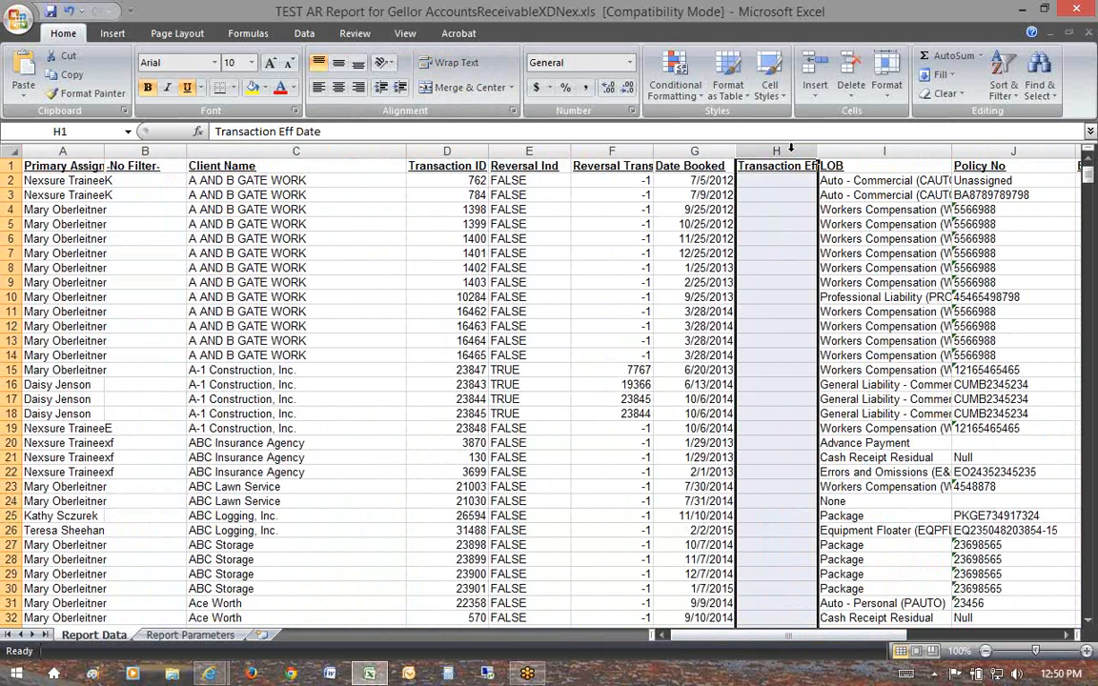
pyautogui.rightClick(791, 148)
pyautogui.click(657, 257)
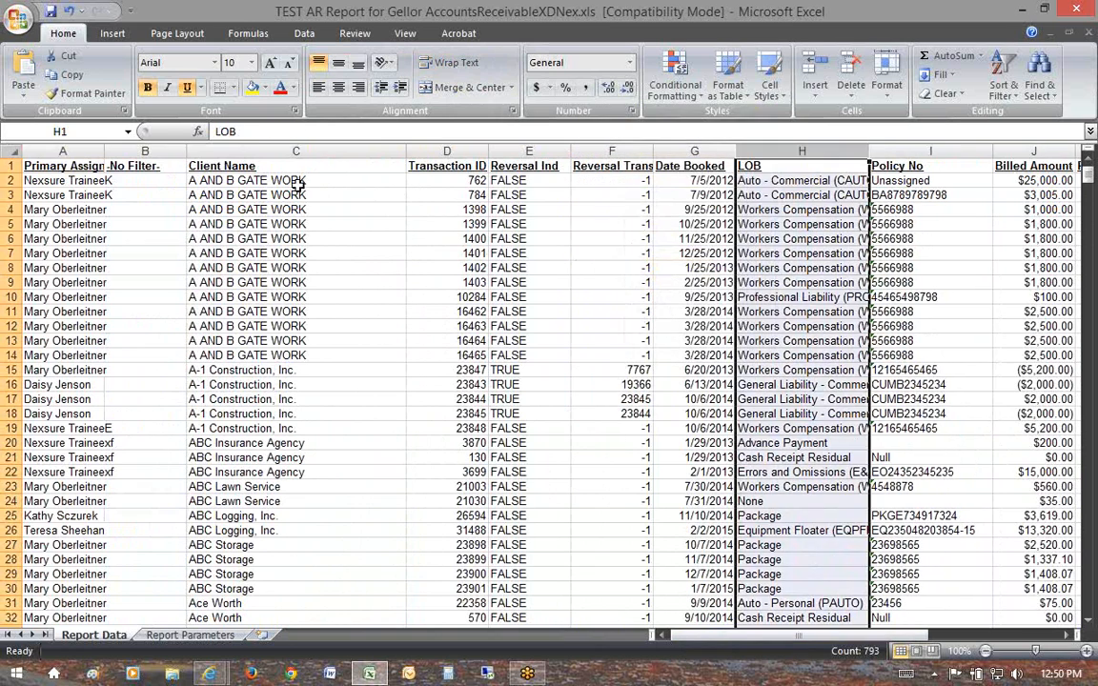
pyautogui.click(114, 149)
pyautogui.rightClick(134, 151)
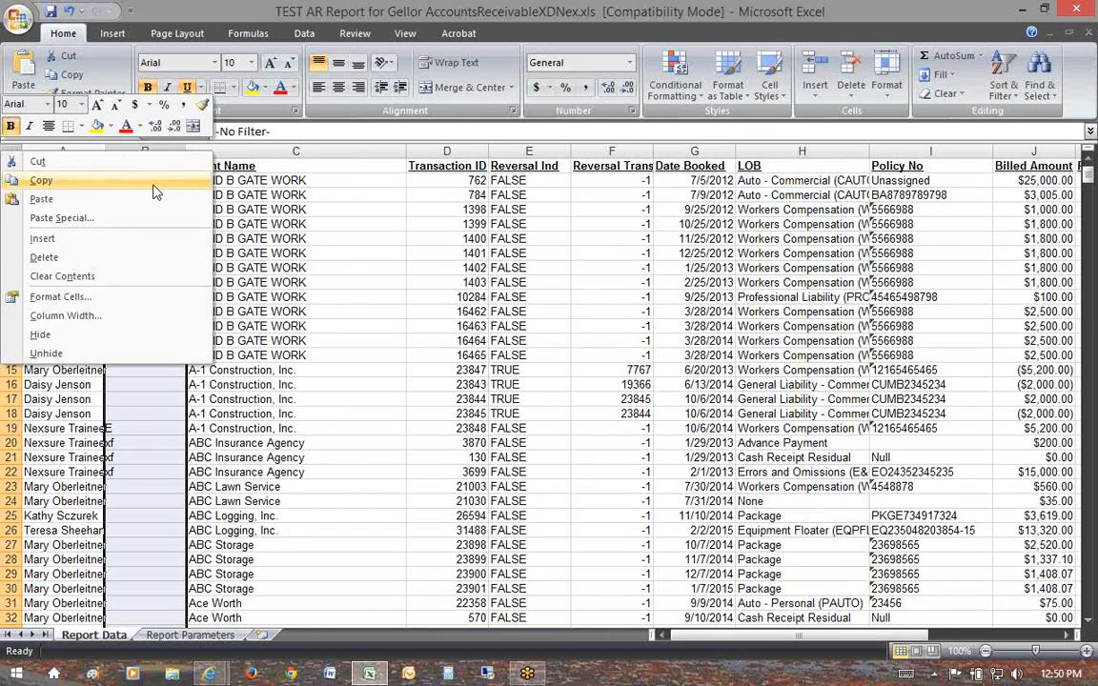
pyautogui.click(115, 259)
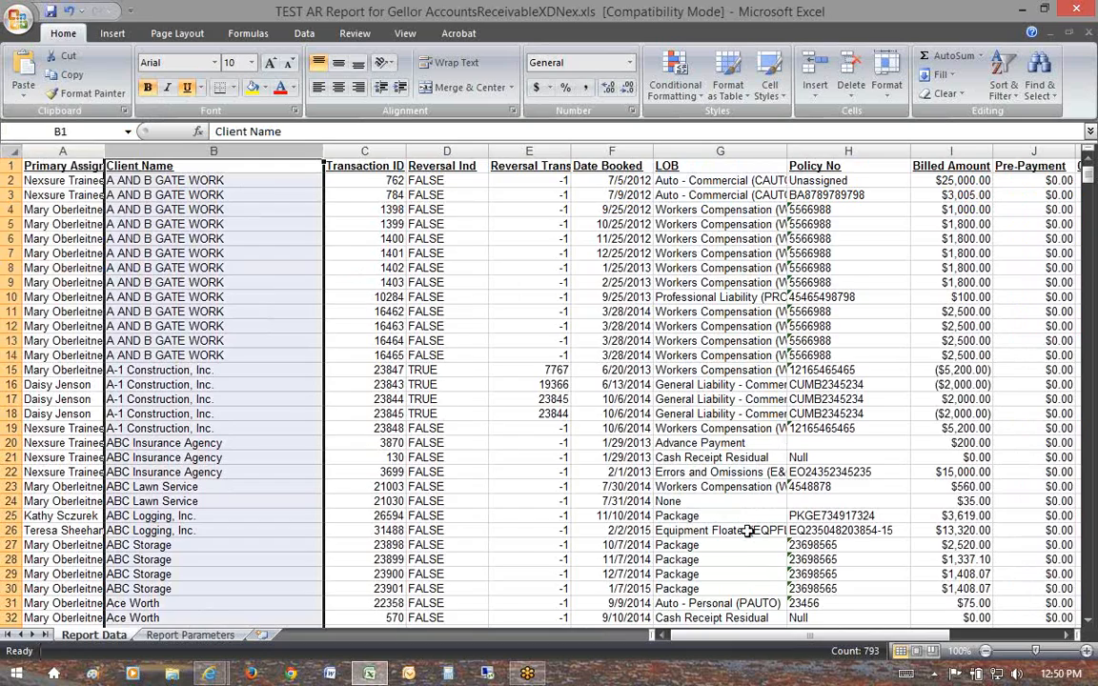
# Locate the three Data Source, LLC transactions and select them from client name through balance due, B229:P231.
pyautogui.moveTo(812, 638)
pyautogui.mouseDown()
pyautogui.moveTo(921, 639)
pyautogui.moveTo(805, 638)
pyautogui.mouseUp()
pyautogui.scroll(-11, 658, 550)
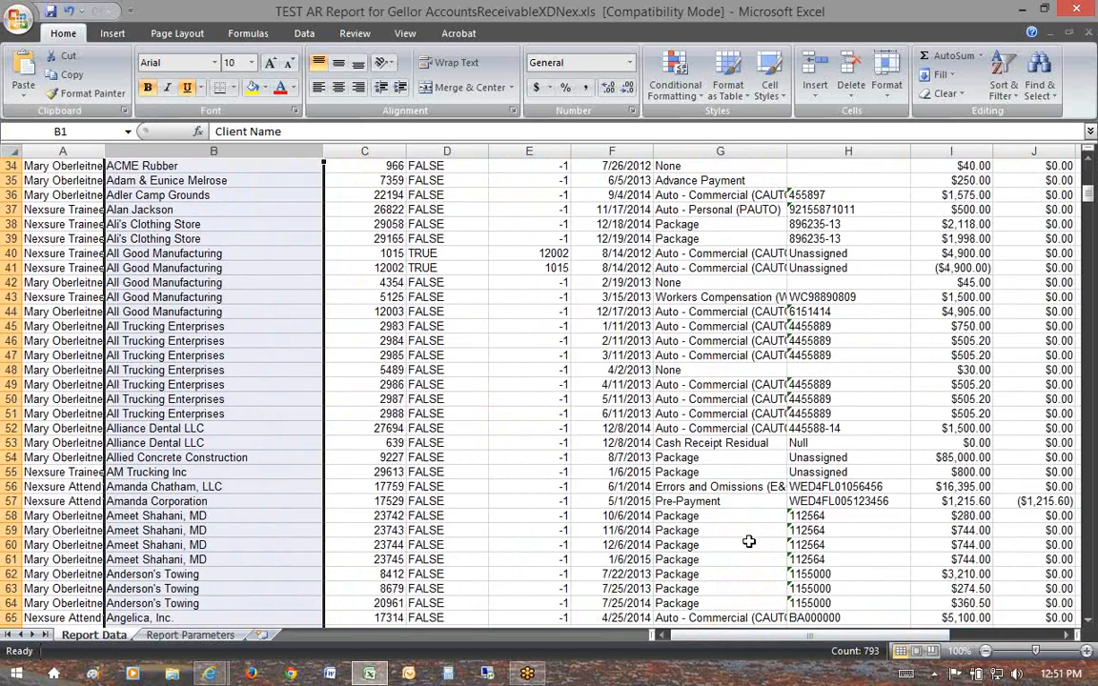
pyautogui.scroll(-20, 749, 542)
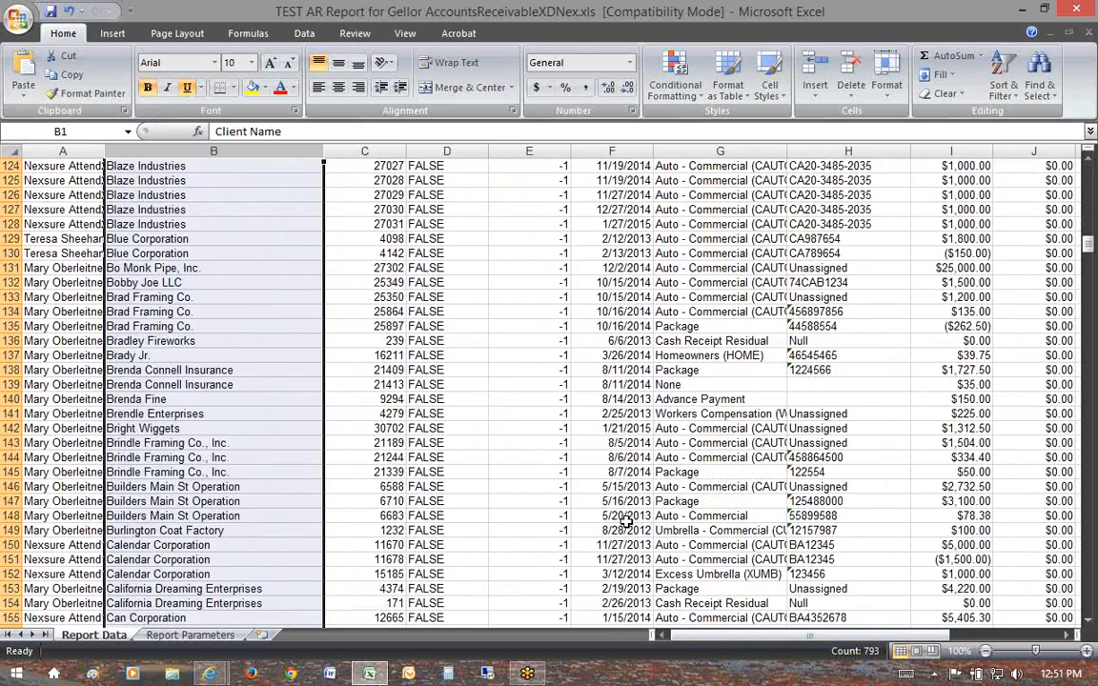
pyautogui.scroll(-20, 626, 521)
pyautogui.scroll(-15, 436, 538)
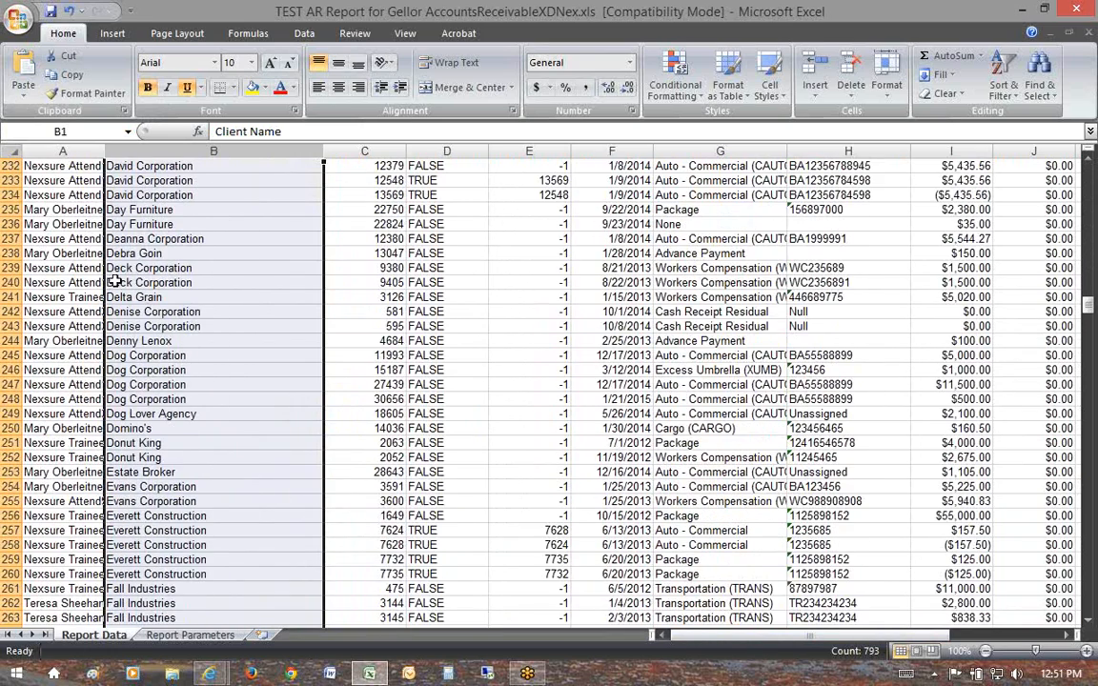
pyautogui.scroll(2, 139, 249)
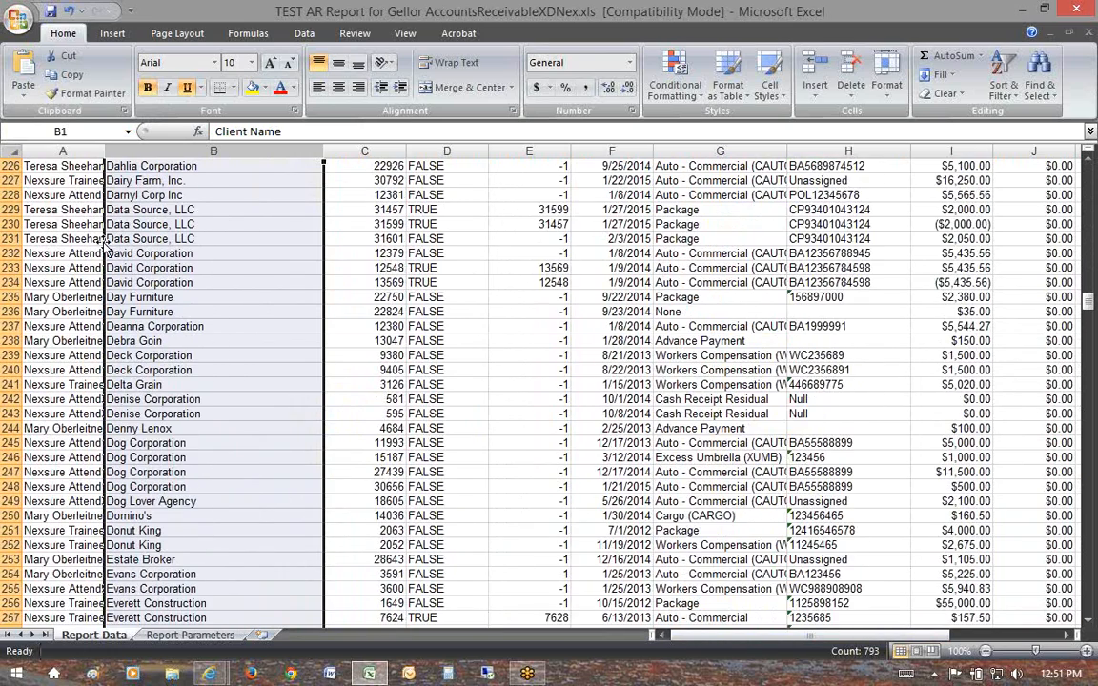
pyautogui.moveTo(112, 208); pyautogui.dragTo(937, 244)
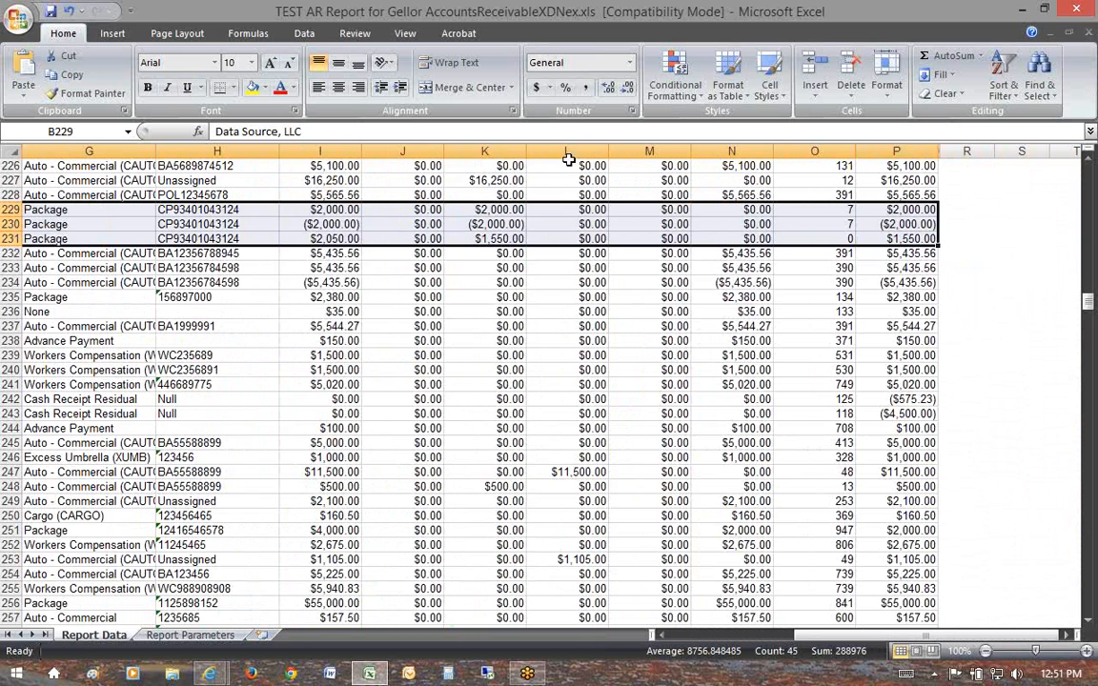
# Check the balance due of the reversed Data Source, LLC pair in P229:P230 and of the remaining transaction in P231.
pyautogui.click(900, 209)
pyautogui.click(900, 224)
pyautogui.moveTo(901, 209); pyautogui.dragTo(901, 224)
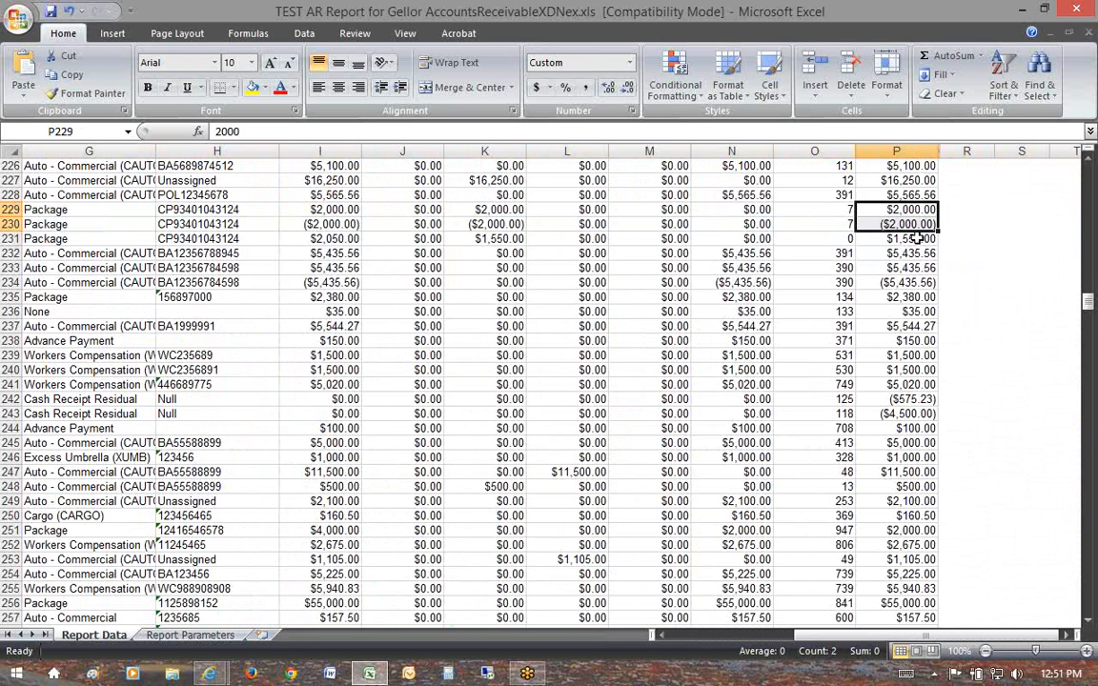
pyautogui.click(894, 240)
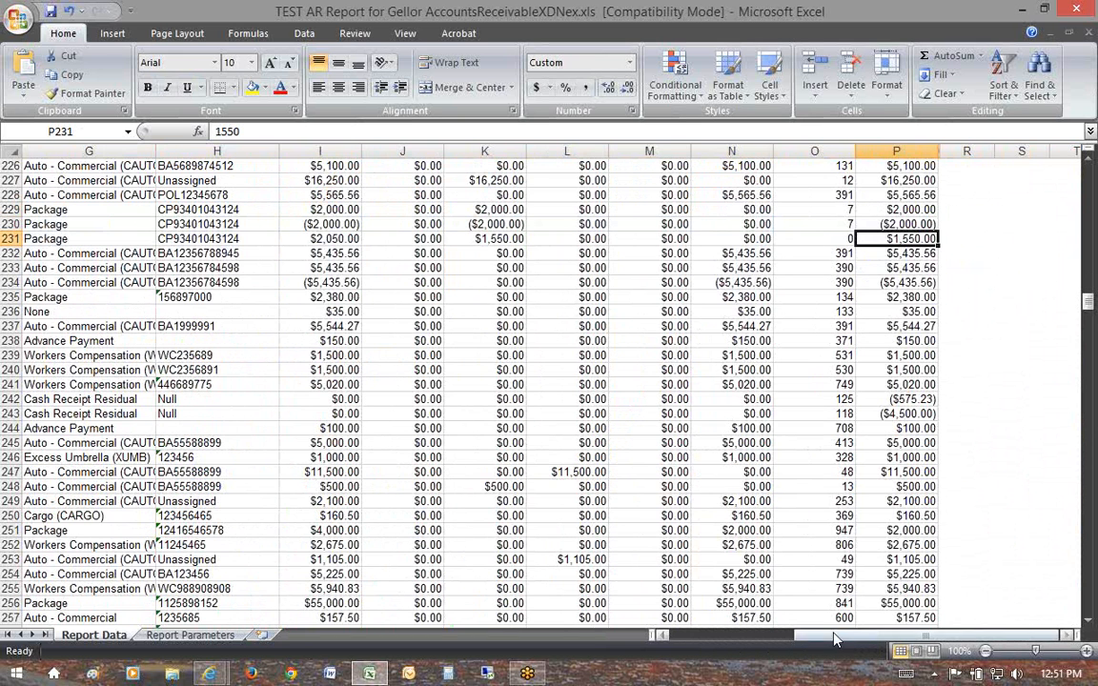
pyautogui.moveTo(833, 639); pyautogui.dragTo(710, 639)
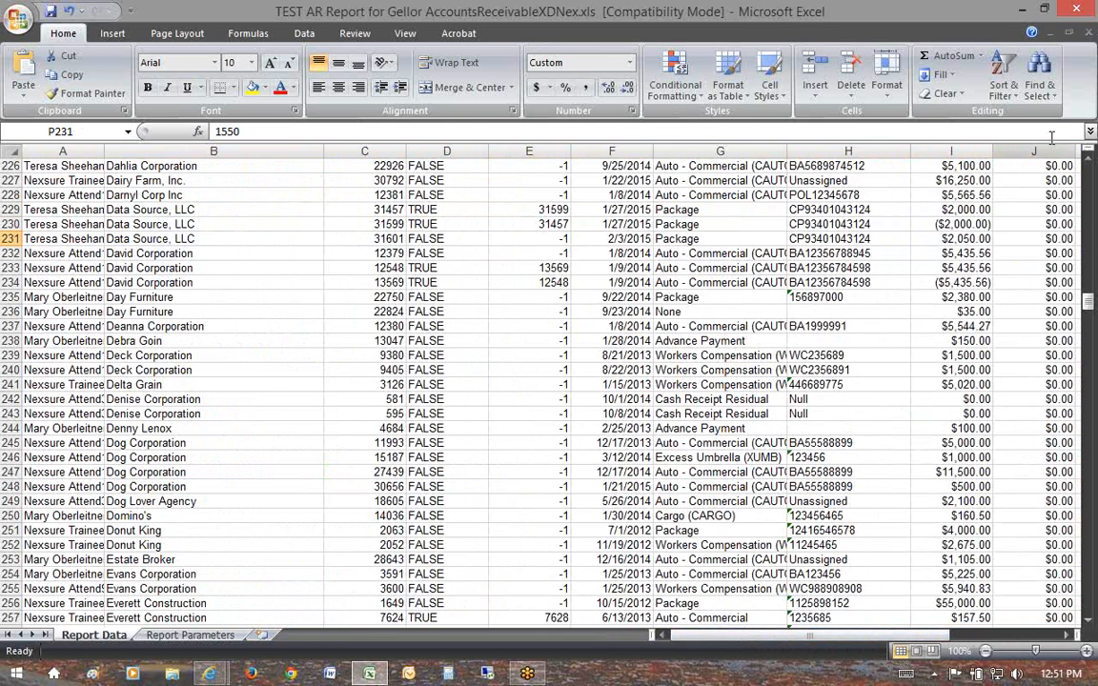
# Save the changes to the accounts receivable workbook and close Excel.
pyautogui.click(1088, 32)
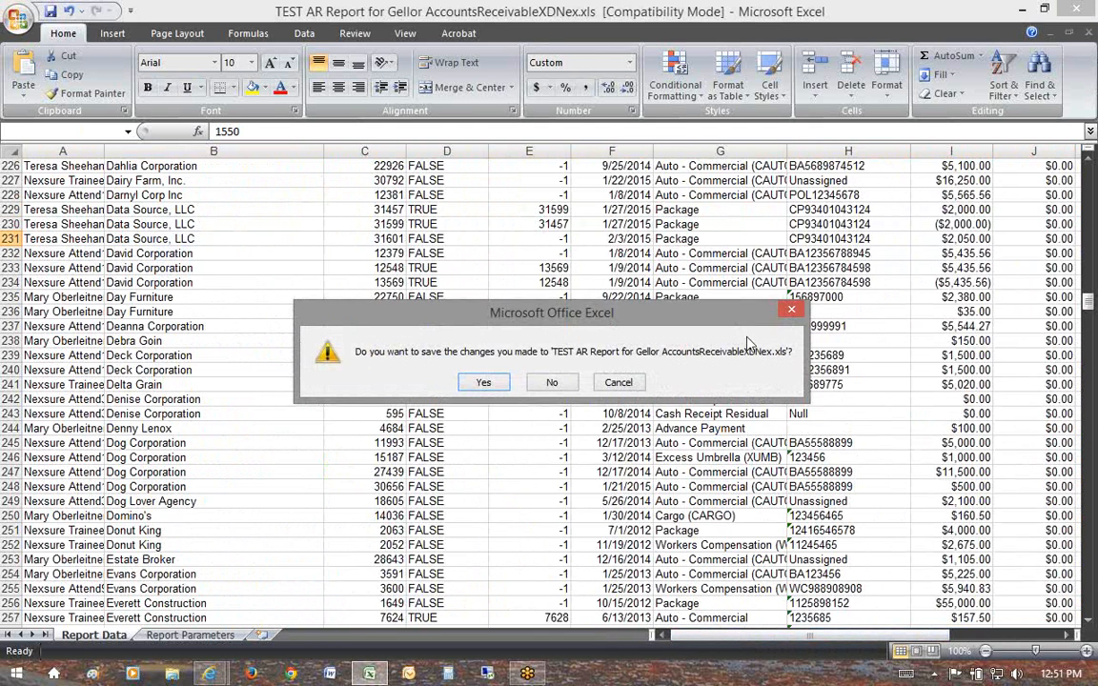
pyautogui.click(481, 382)
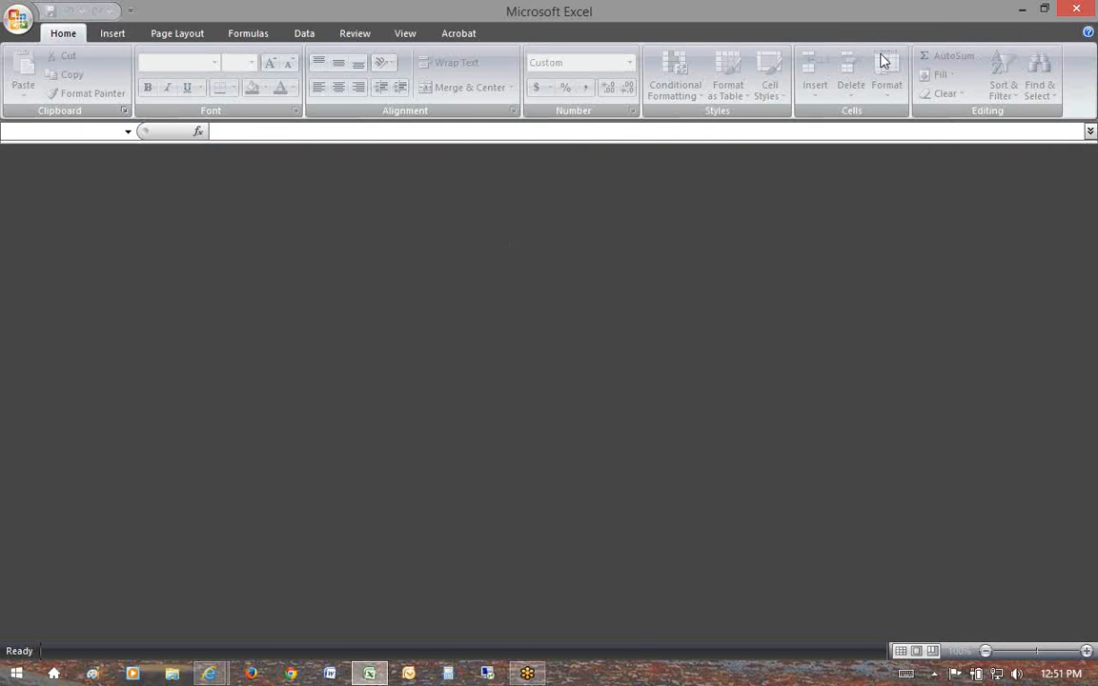
pyautogui.click(1076, 9)
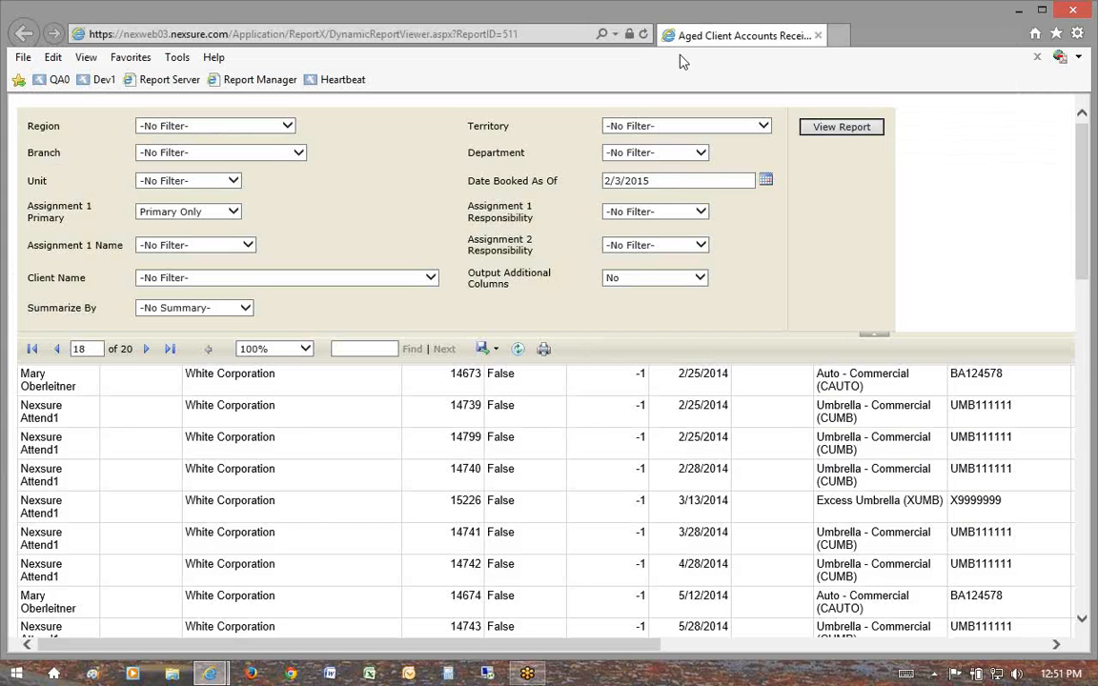
# Close the Aged Client Accounts Receivable report viewer and open the report selection window from Nexsure's Reports area.
pyautogui.click(818, 36)
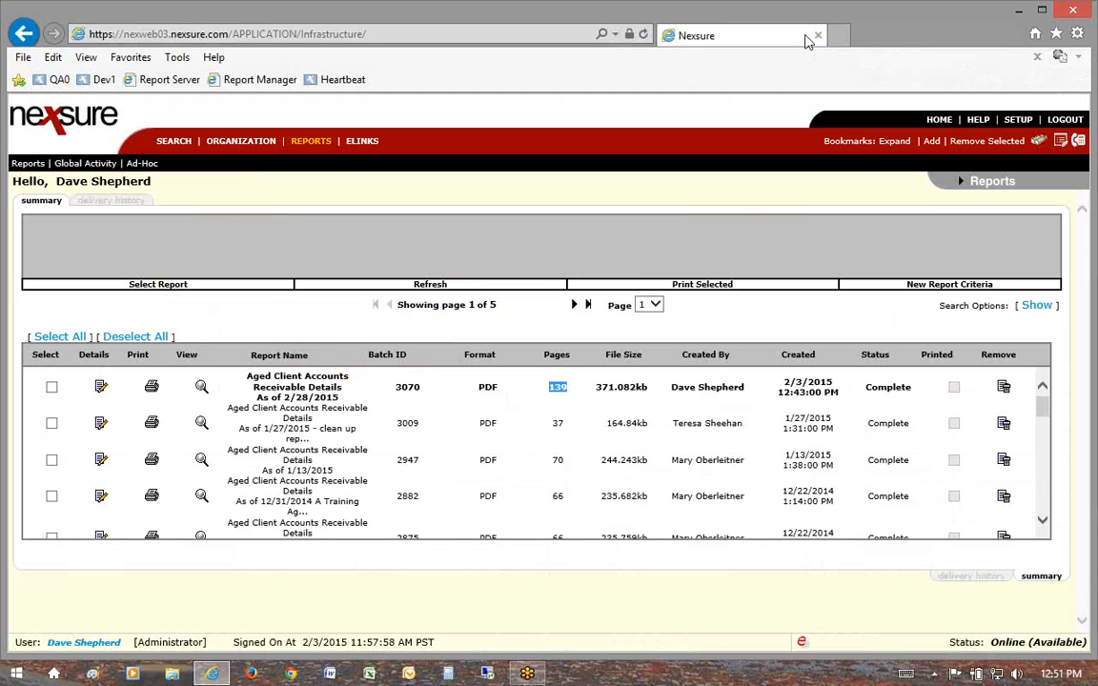
pyautogui.click(240, 142)
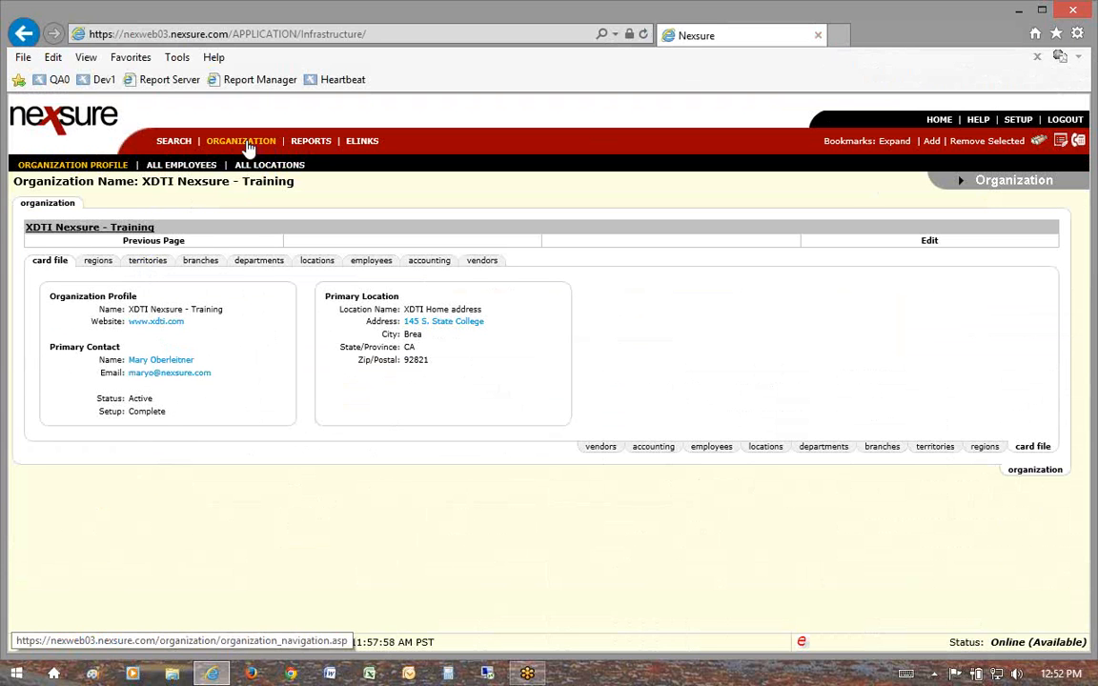
pyautogui.click(314, 145)
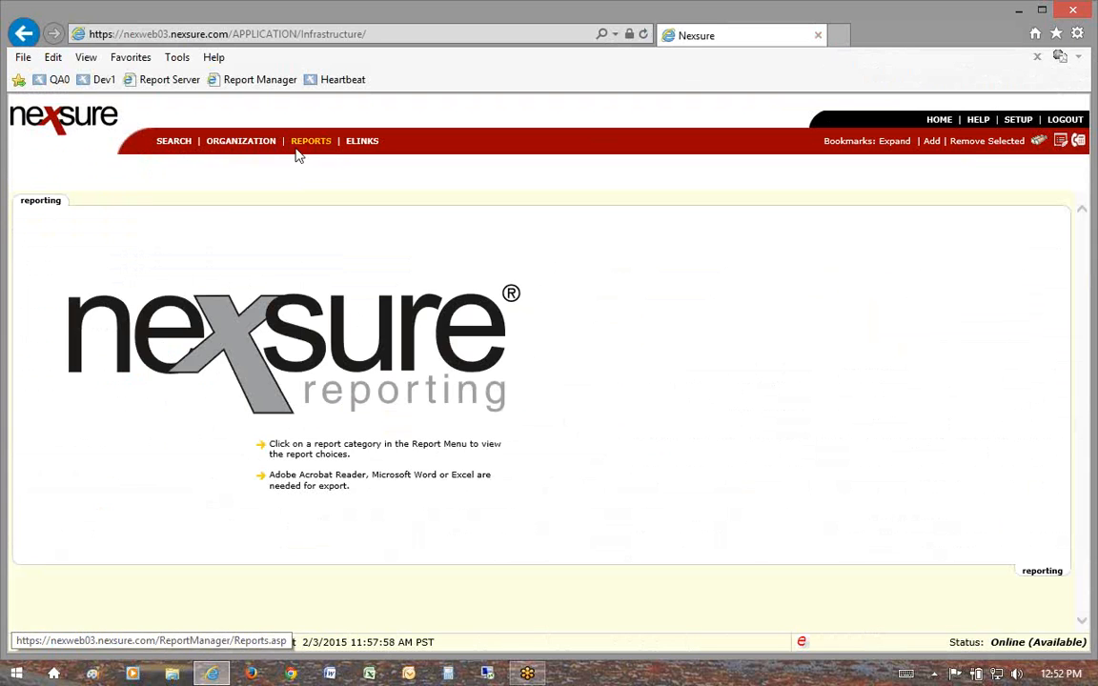
pyautogui.click(27, 163)
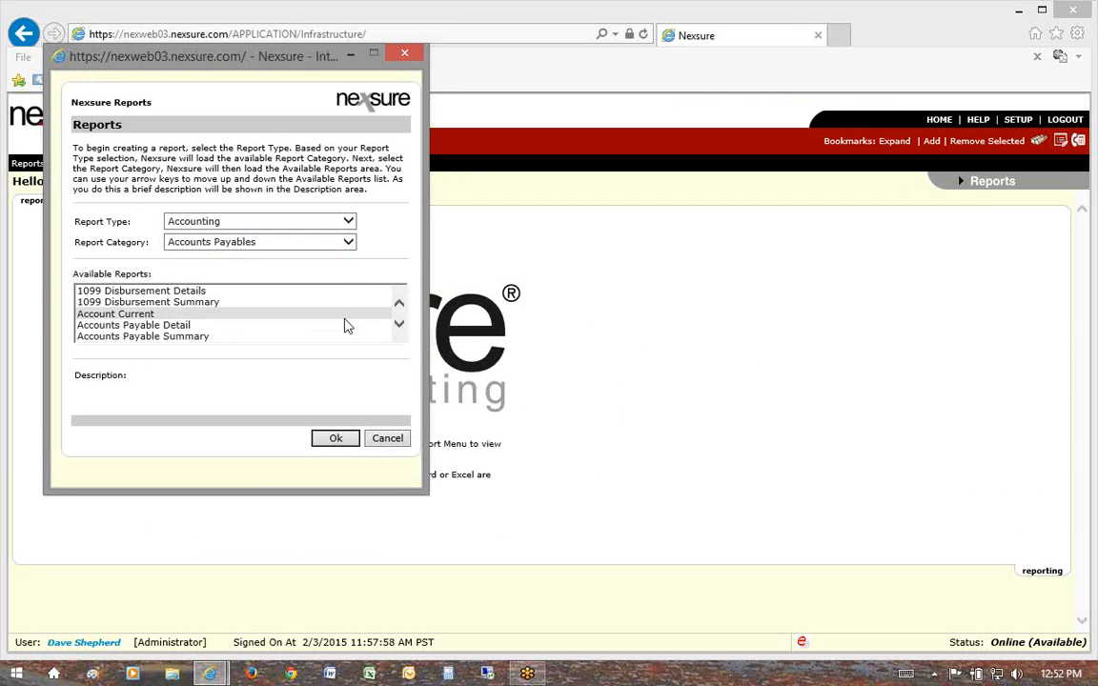
# Select the Carrier Payables Details report from the Accounts Payables category and open its report summary.
pyautogui.scroll(-6, 398, 324)
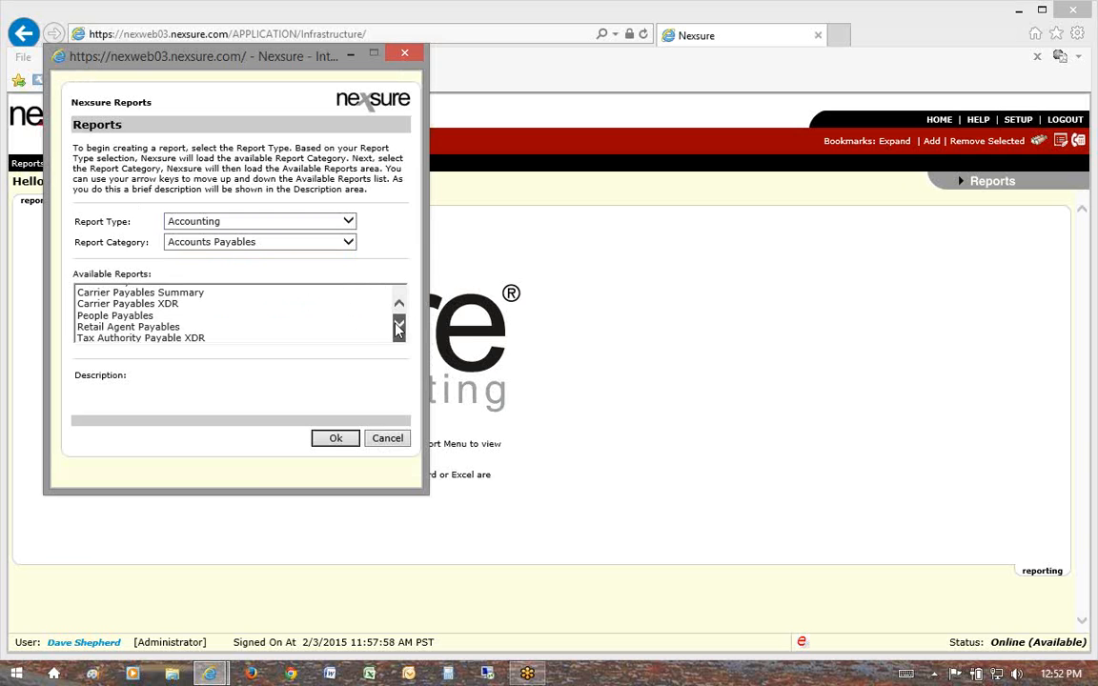
pyautogui.click(399, 305)
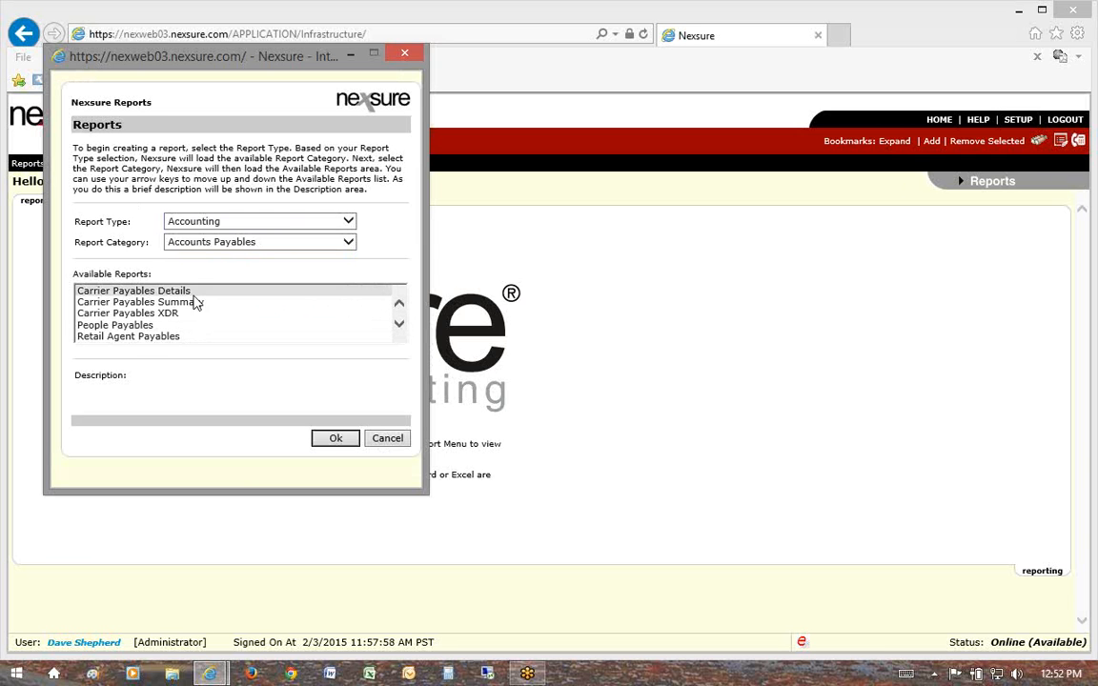
pyautogui.click(164, 293)
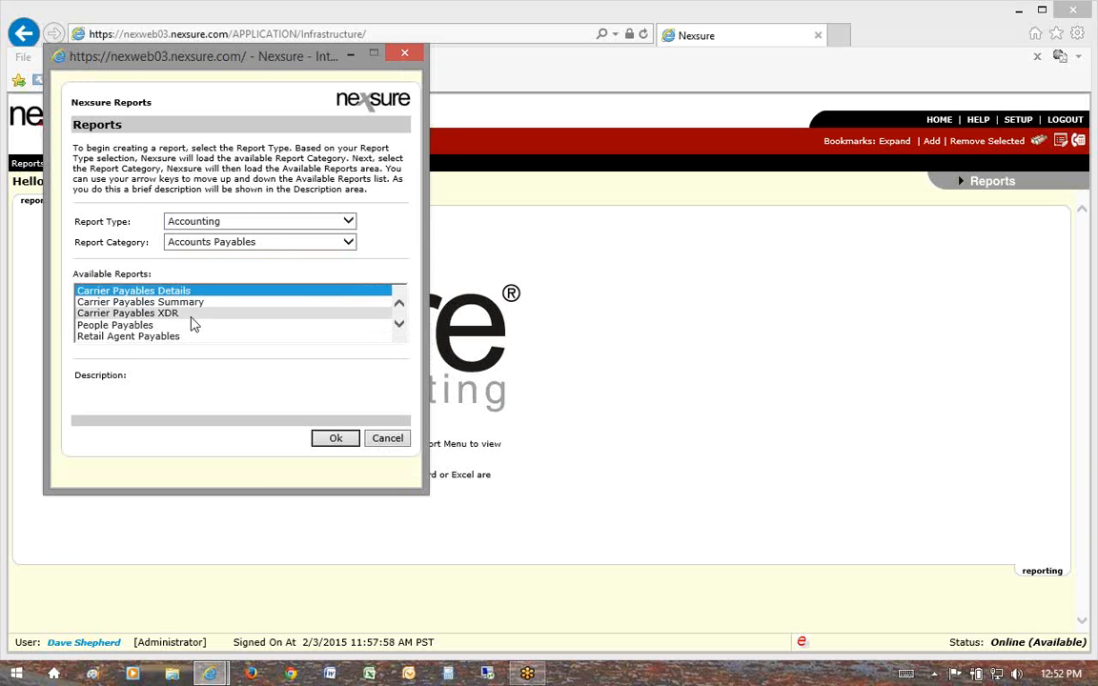
pyautogui.click(341, 439)
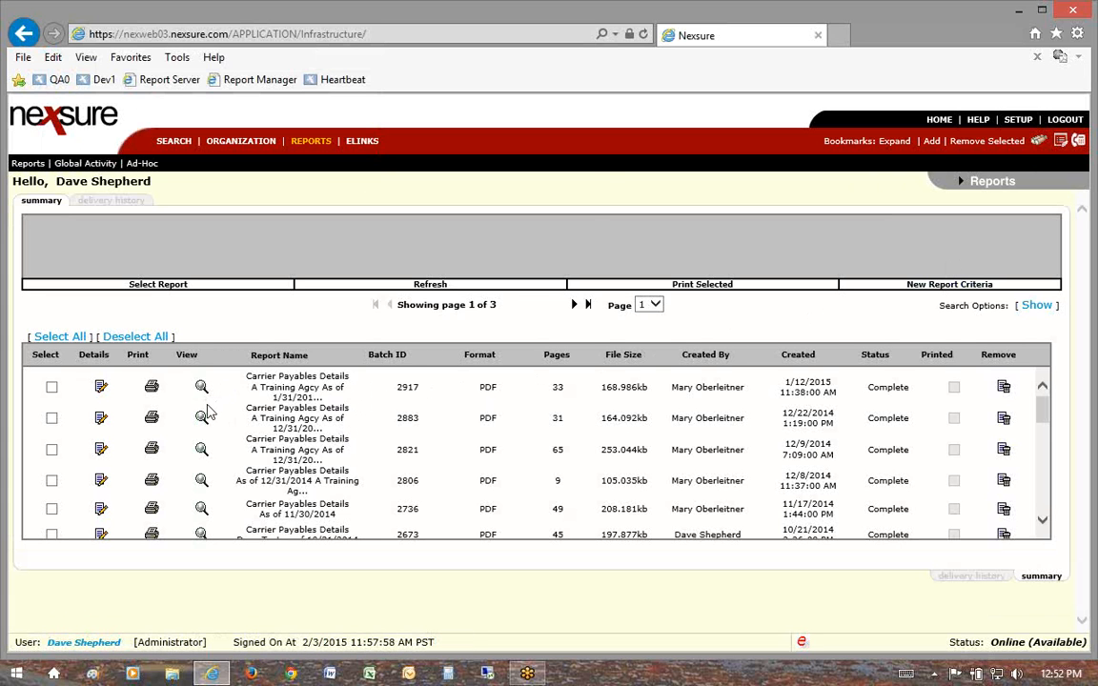
# Start new report criteria with the description "As of 2/3/13" and set the As Of Date to 2/3/2015.
pyautogui.click(848, 282)
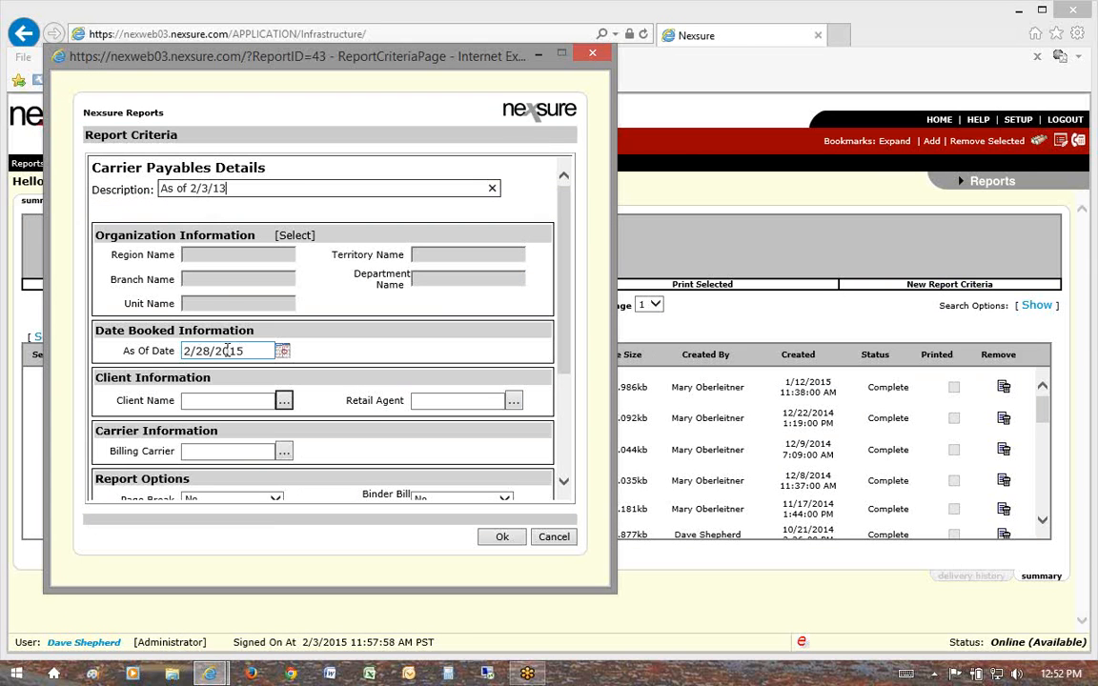
pyautogui.doubleClick(207, 351)
pyautogui.write('3')
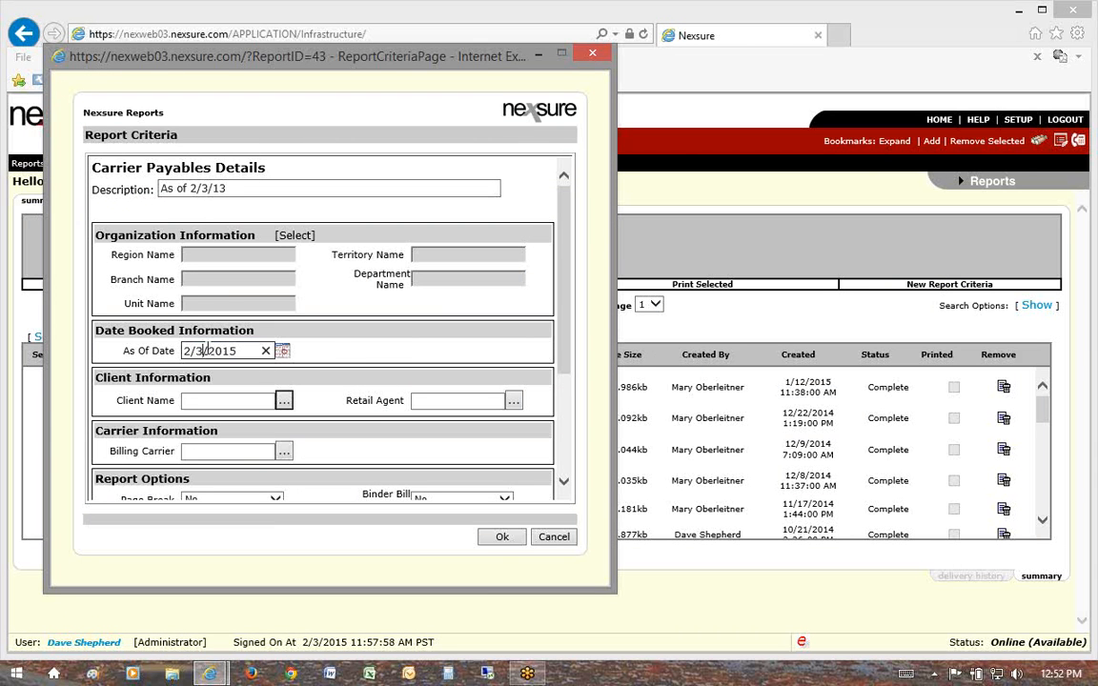
pyautogui.click(370, 351)
pyautogui.click(244, 404)
# Try Paid in Full for the Agency Paid option in the report options and set it back to All.
pyautogui.scroll(-2, 350, 414)
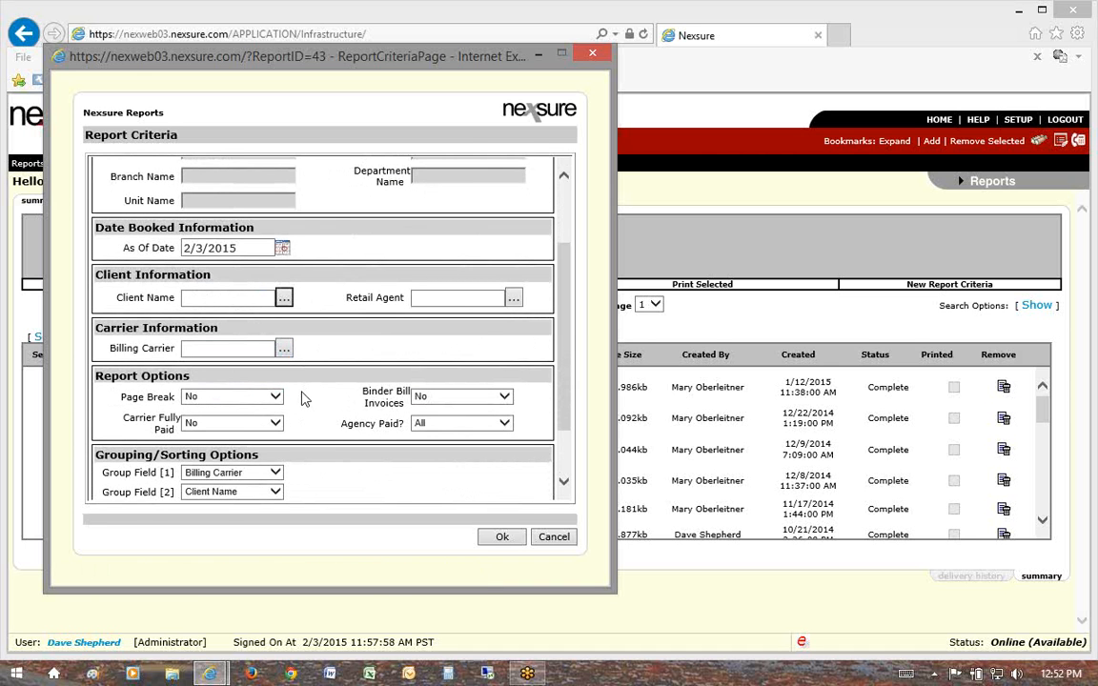
pyautogui.scroll(-2, 305, 443)
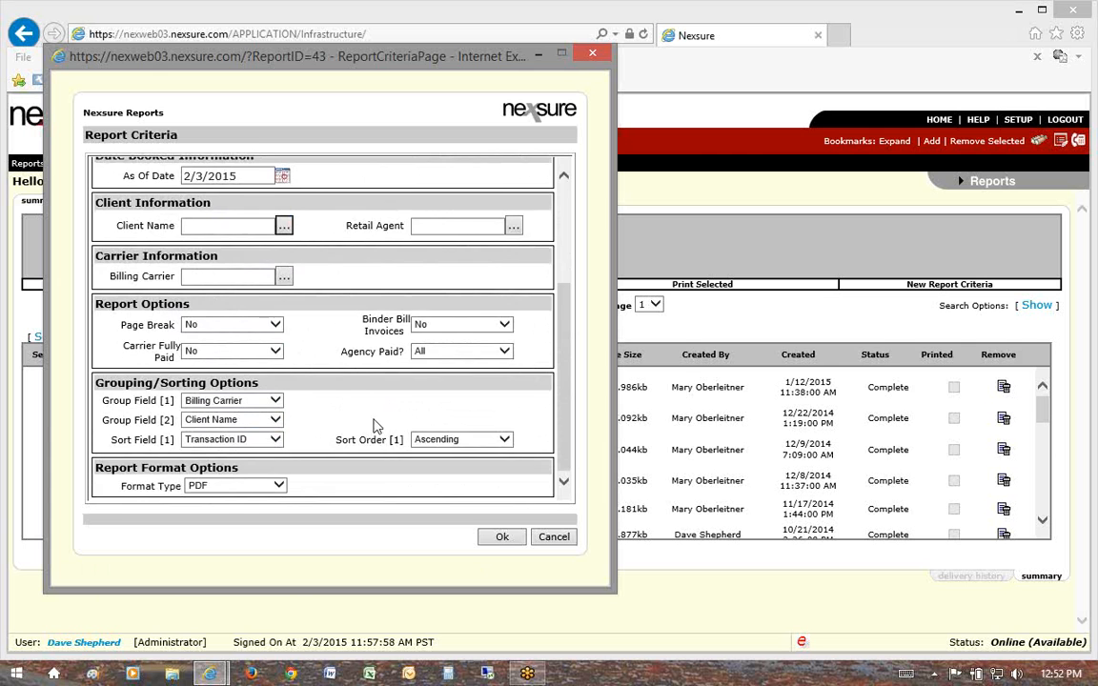
pyautogui.scroll(3, 375, 426)
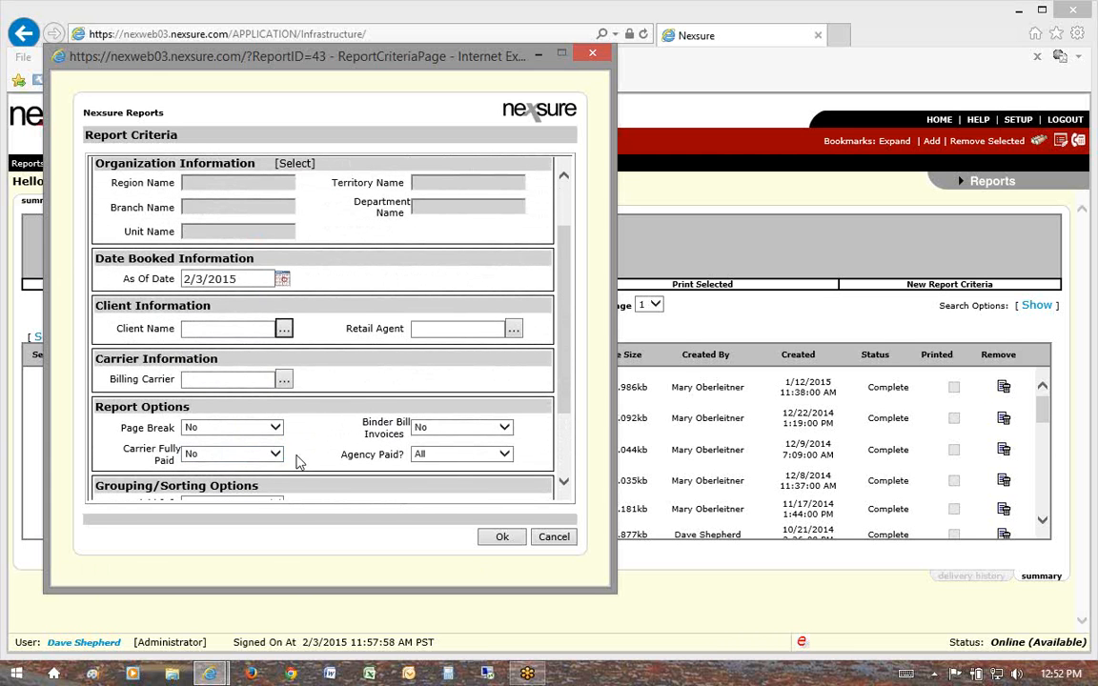
pyautogui.click(502, 454)
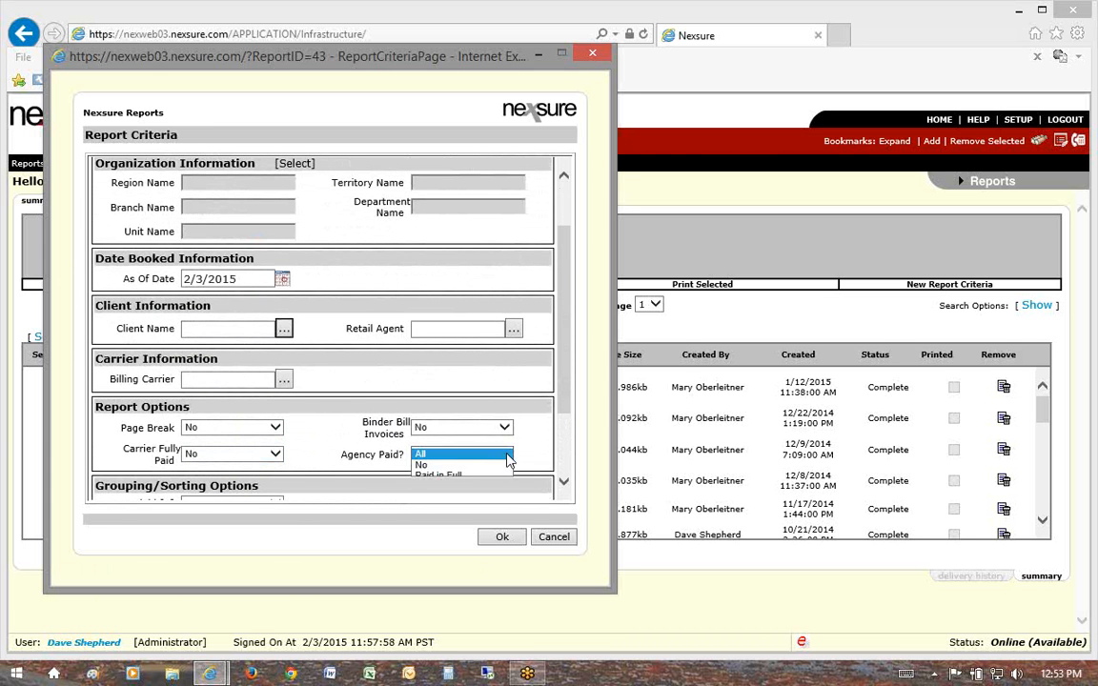
pyautogui.click(439, 476)
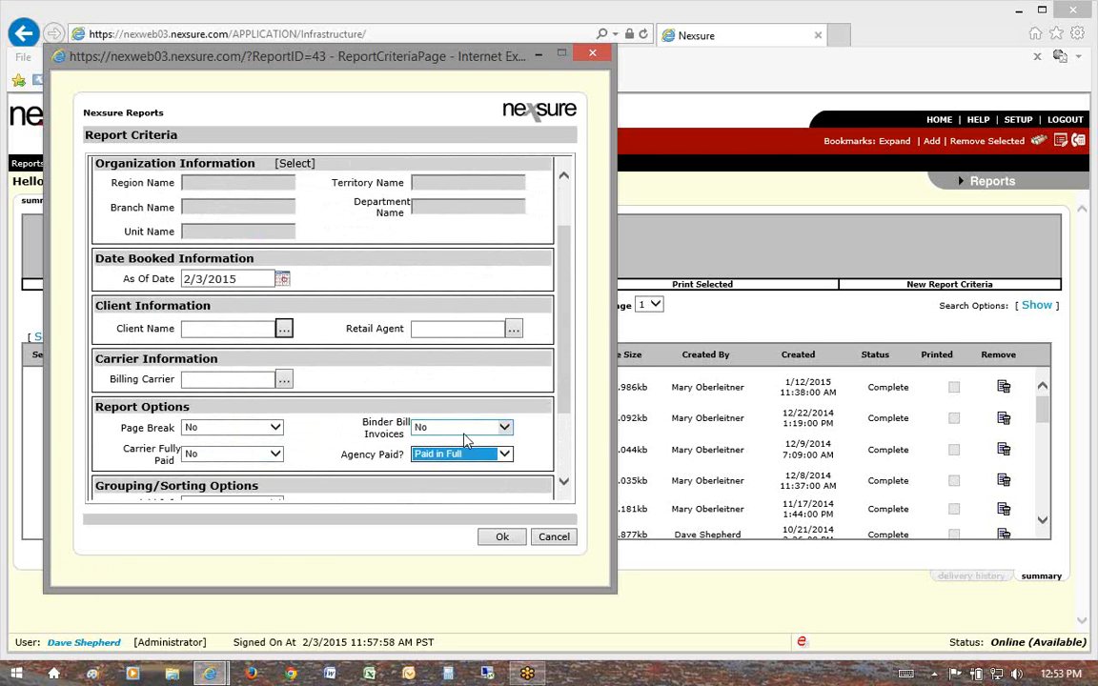
pyautogui.click(440, 455)
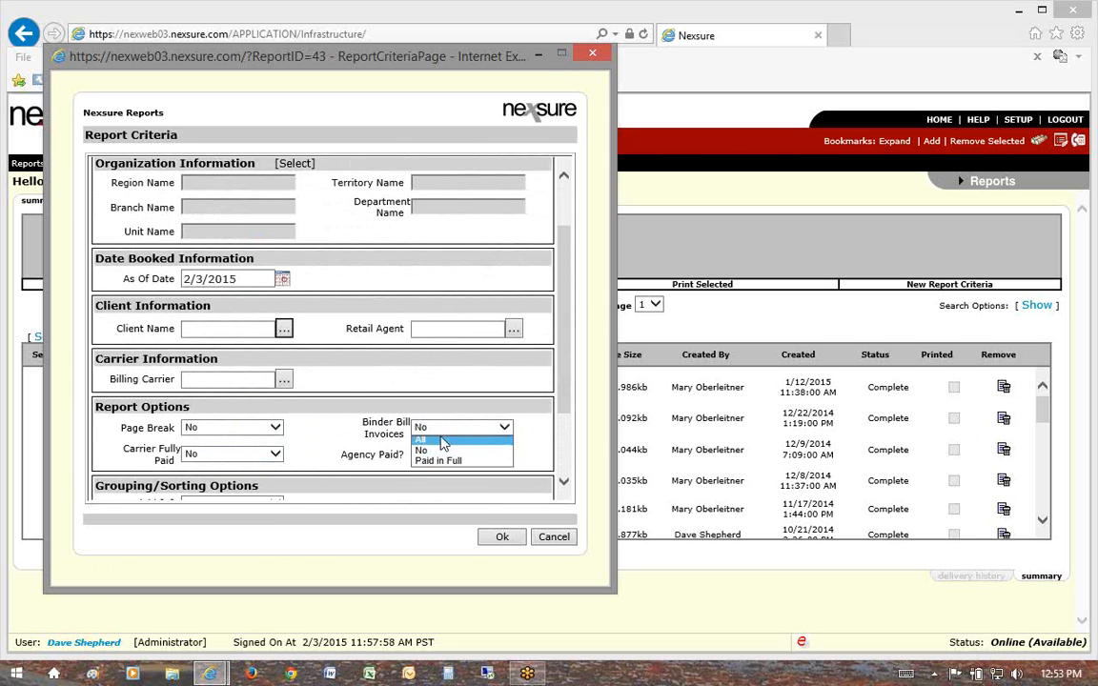
pyautogui.click(421, 434)
pyautogui.click(506, 455)
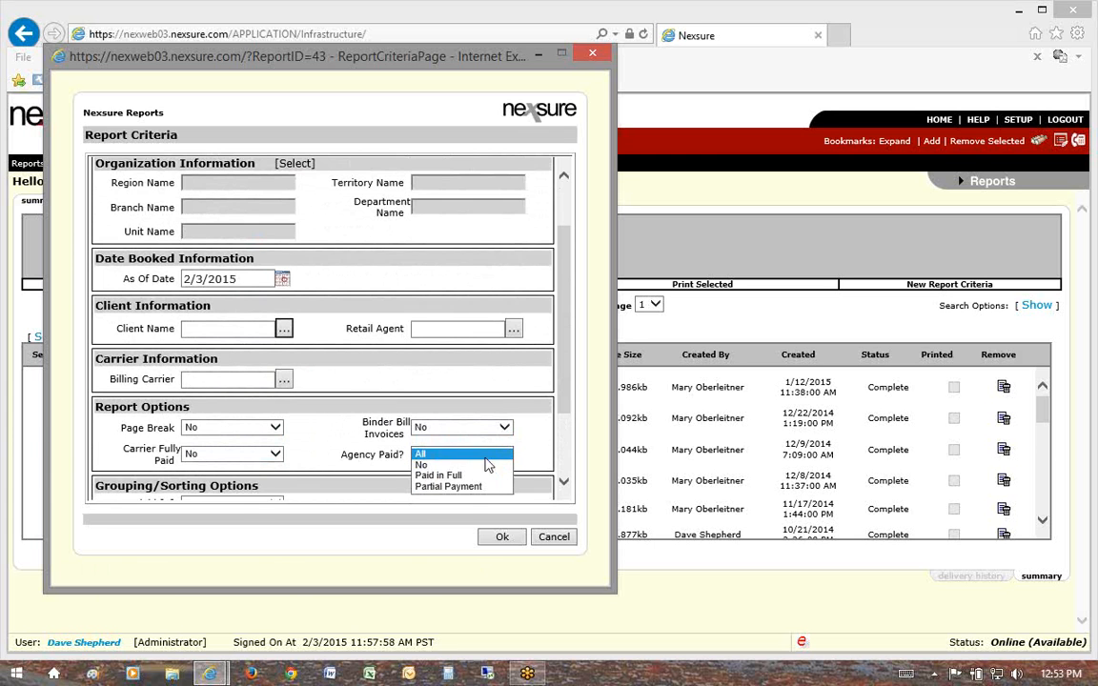
pyautogui.click(431, 474)
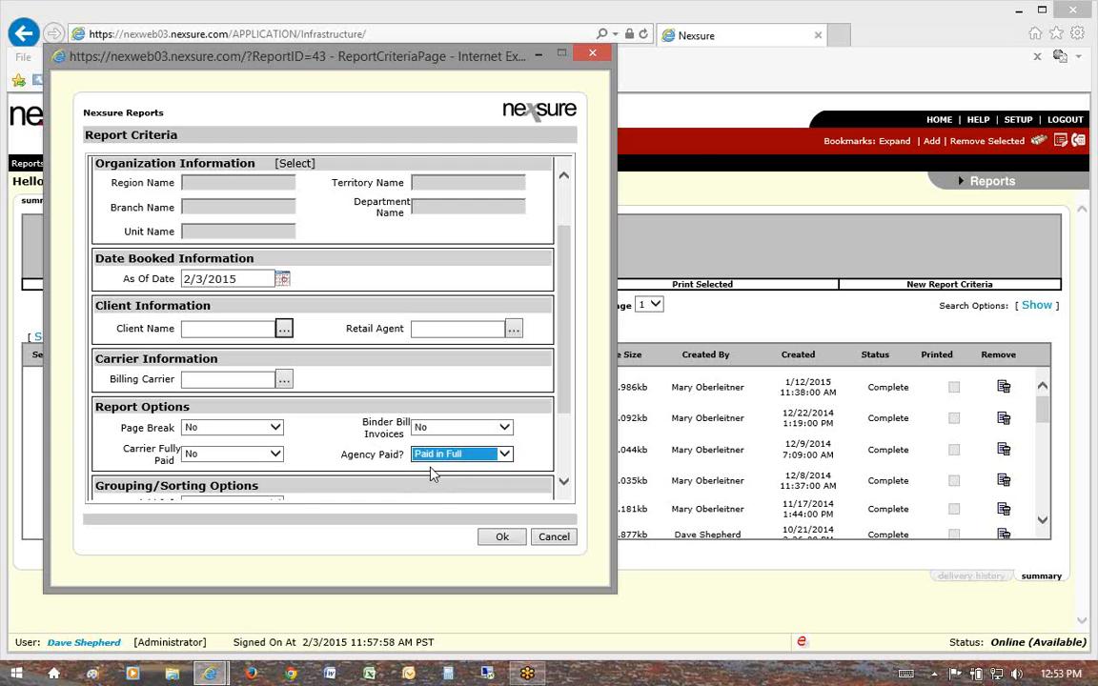
pyautogui.click(505, 453)
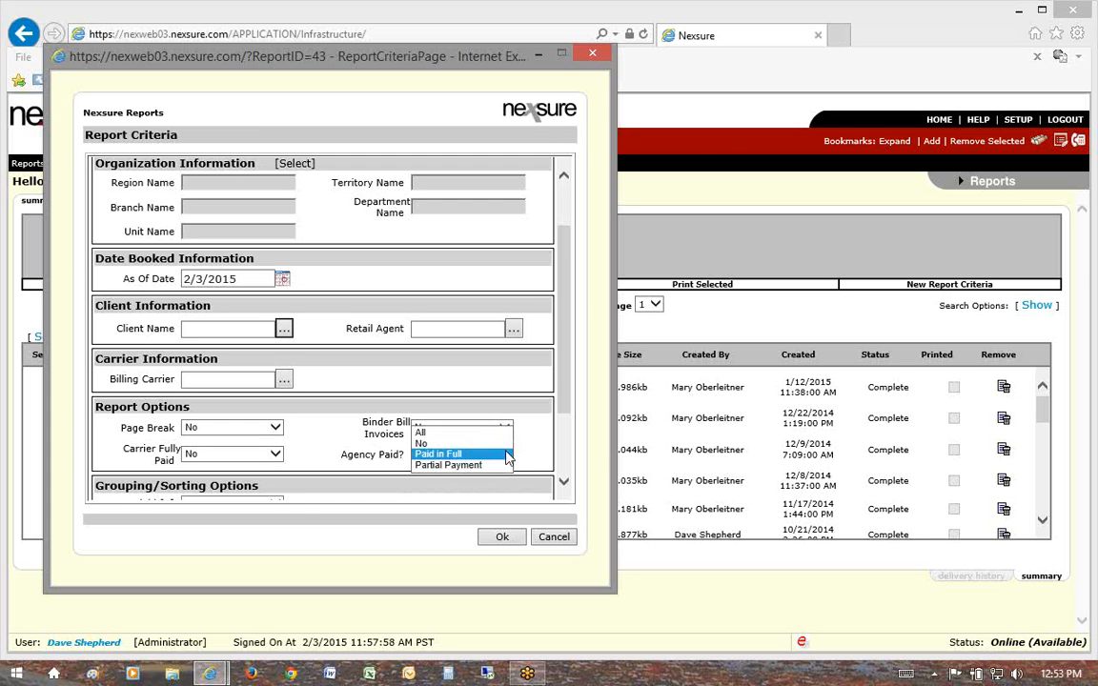
pyautogui.click(435, 433)
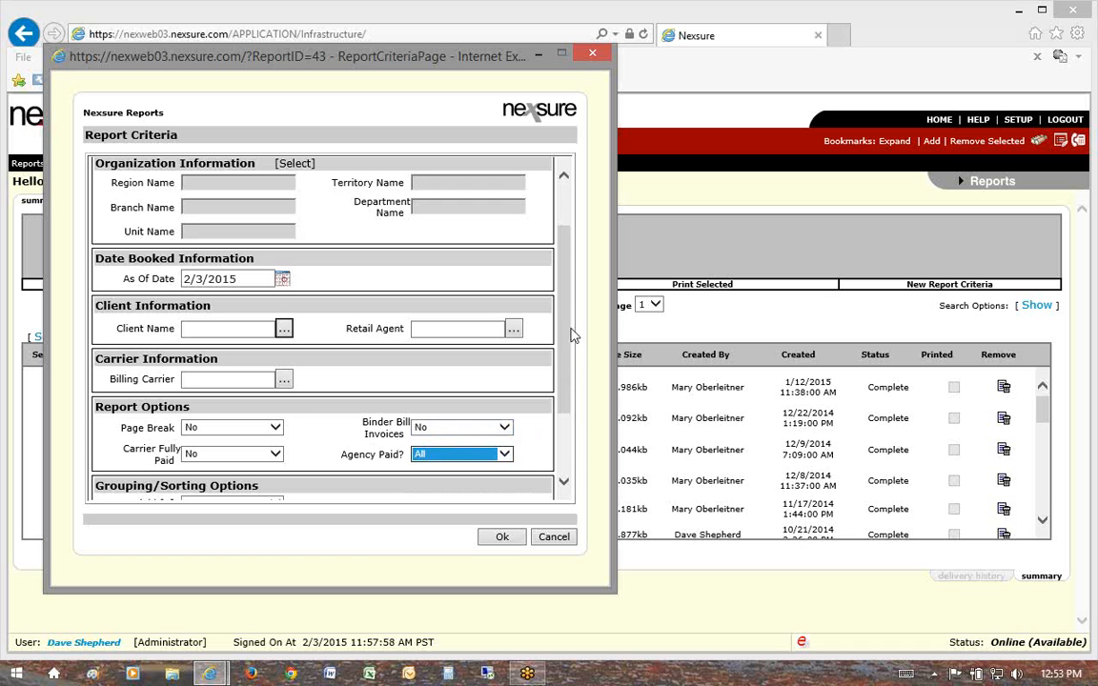
# Submit the Carrier Payables Details criteria to generate the PDF report and refresh the report list.
pyautogui.scroll(-3, 565, 348)
pyautogui.scroll(6, 562, 362)
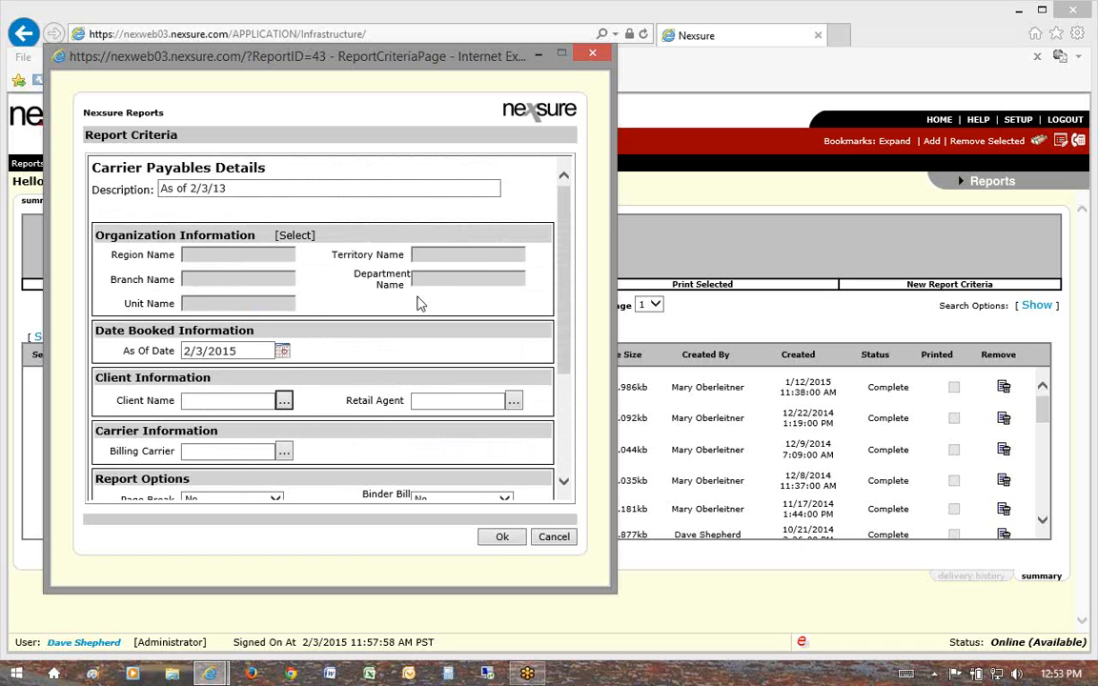
pyautogui.click(502, 537)
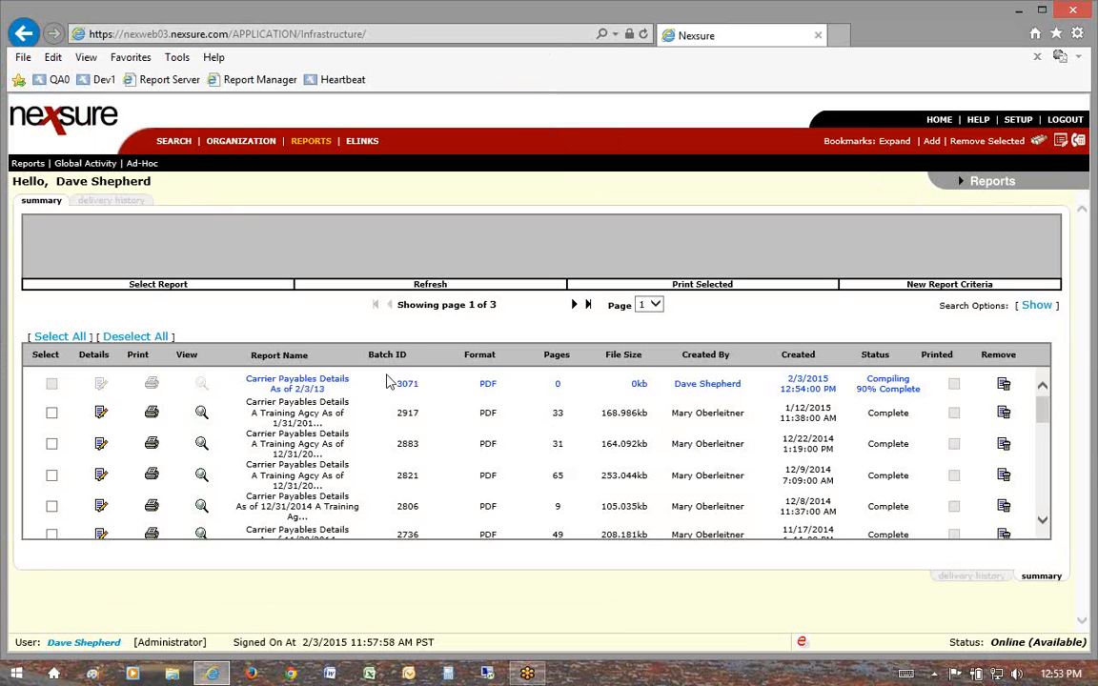
pyautogui.moveTo(871, 386); pyautogui.dragTo(861, 382)
pyautogui.click(431, 285)
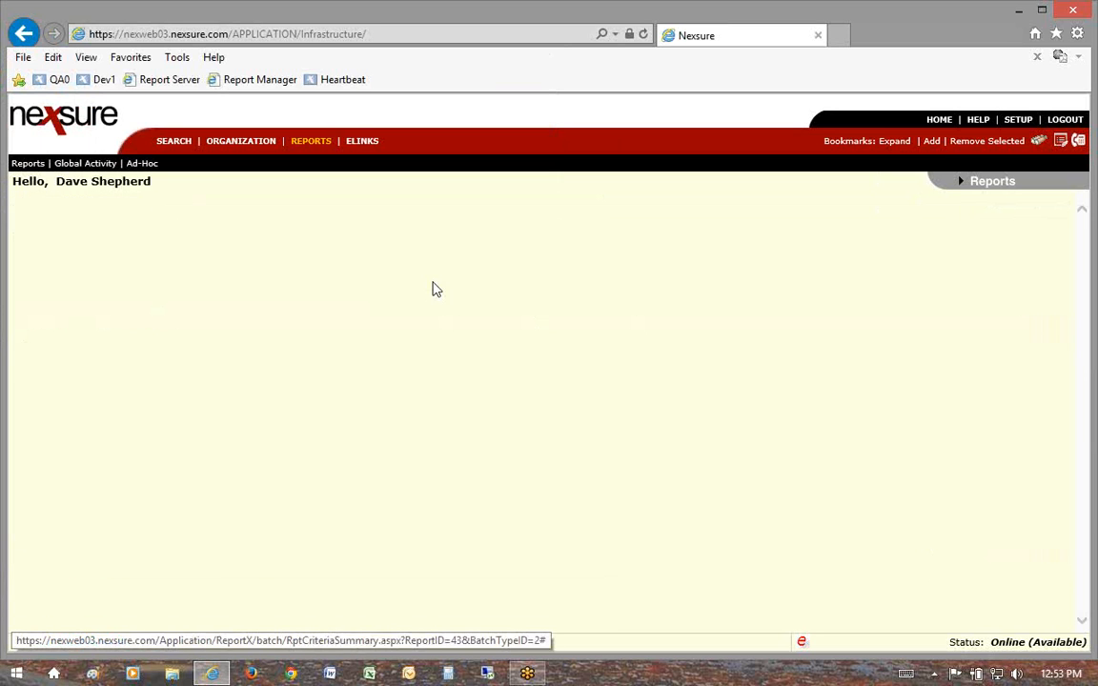
# Check the page count of the new "As of 2/3/13" Carrier Payables Details report and open it for viewing.
pyautogui.moveTo(567, 390); pyautogui.dragTo(554, 385)
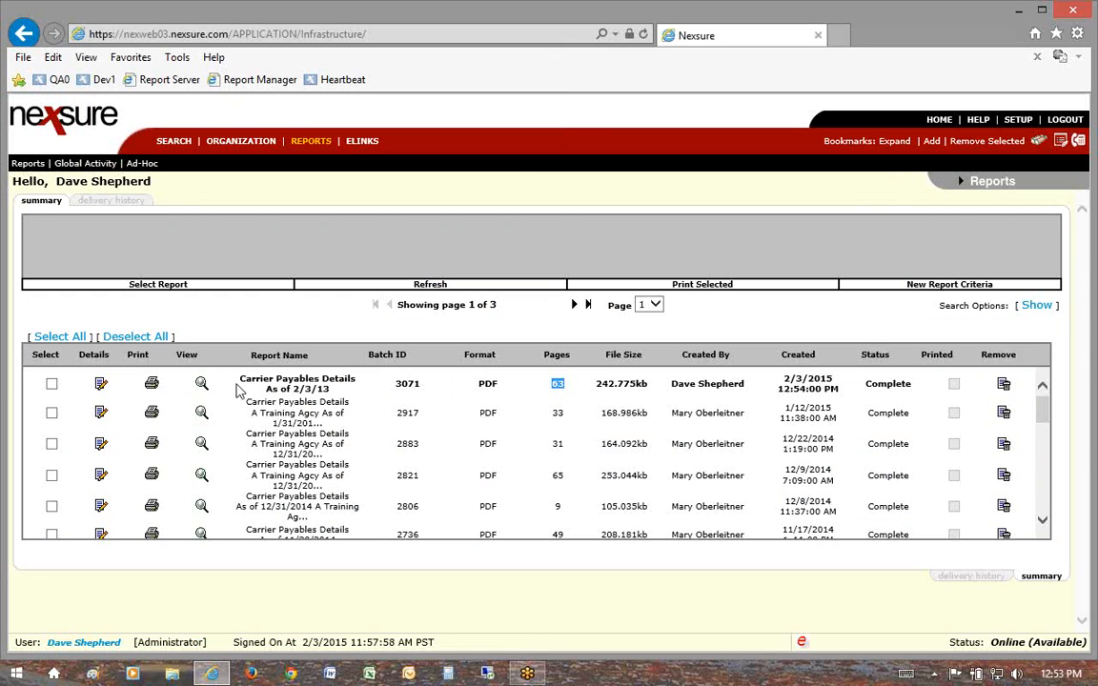
pyautogui.click(201, 385)
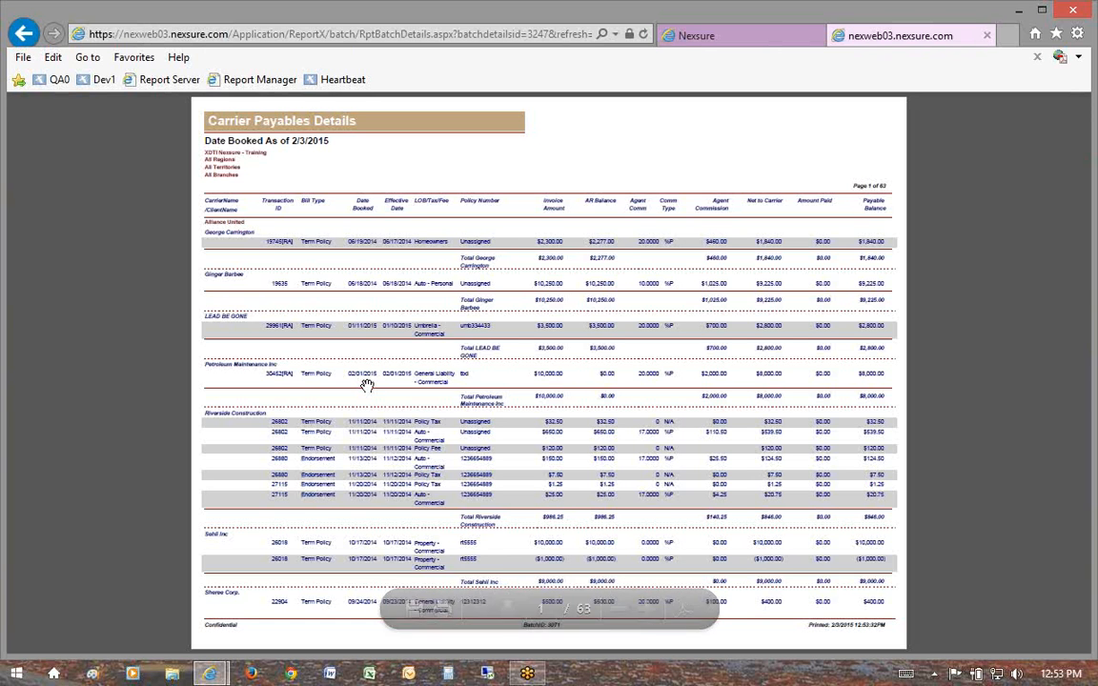
pyautogui.click(646, 609)
pyautogui.click(646, 610)
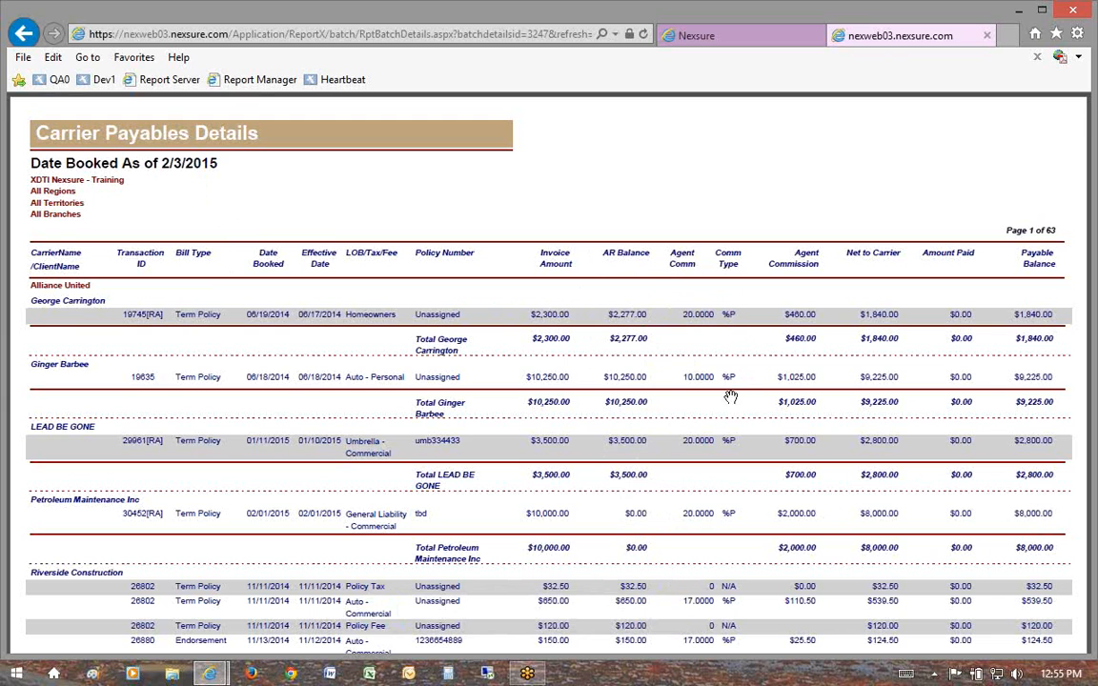
# Look through pages 1 to 4 of the report, covering client payables under Alliance United and Auto-Owners Insurance Company.
pyautogui.scroll(-1, 733, 491)
pyautogui.scroll(-6, 736, 516)
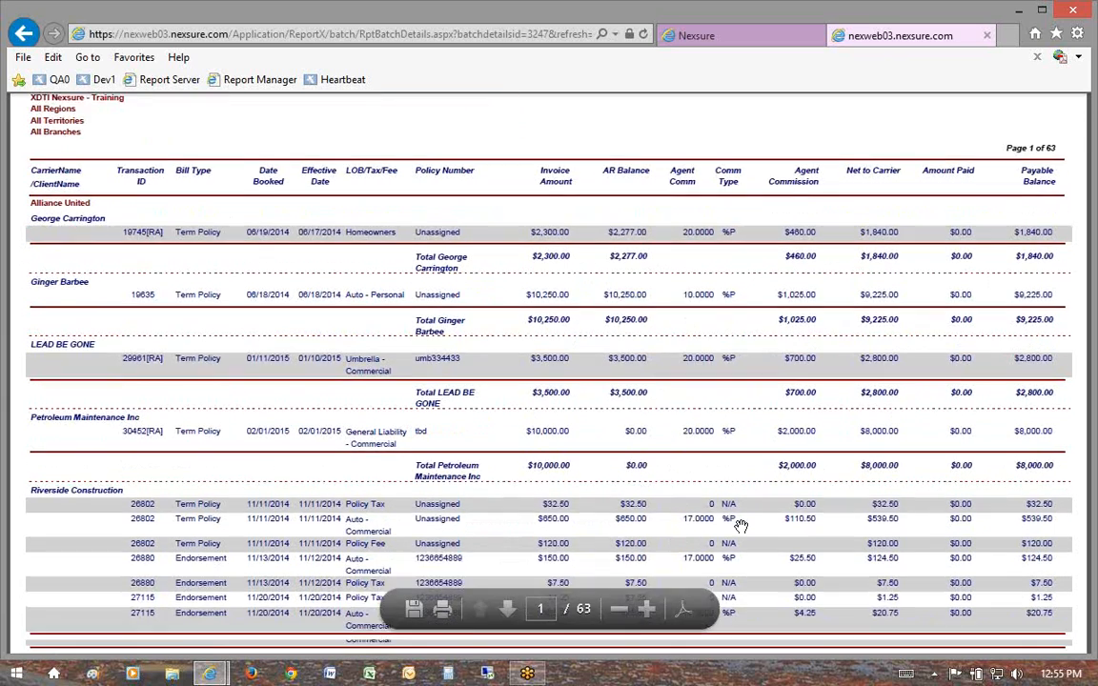
pyautogui.scroll(-12, 734, 521)
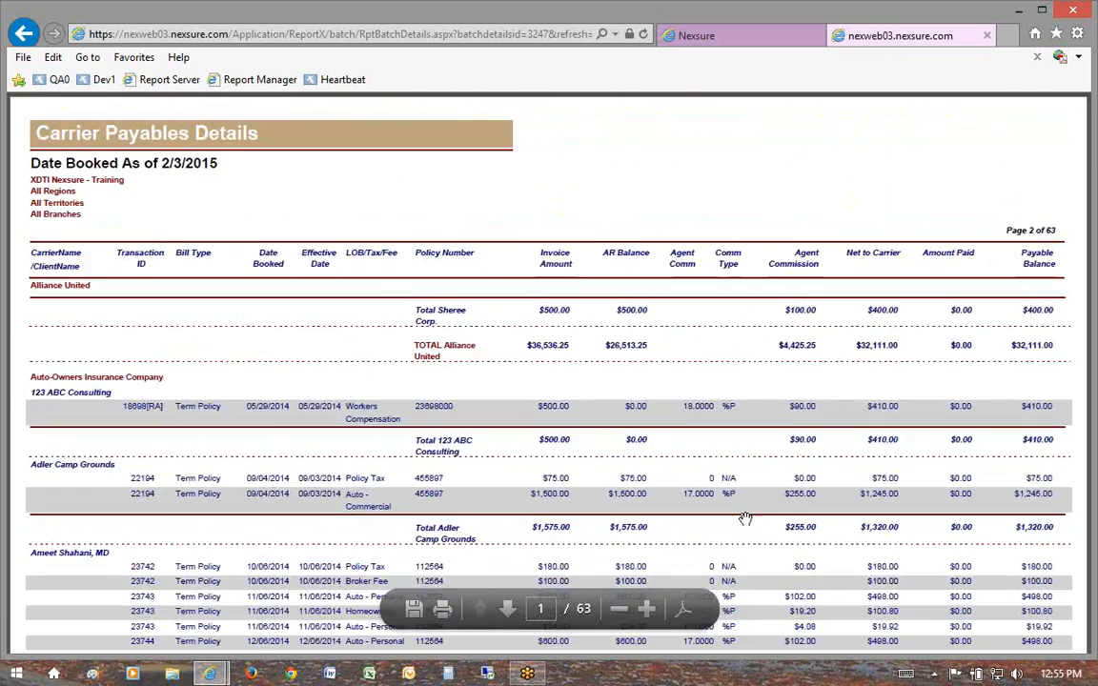
pyautogui.scroll(-5, 751, 521)
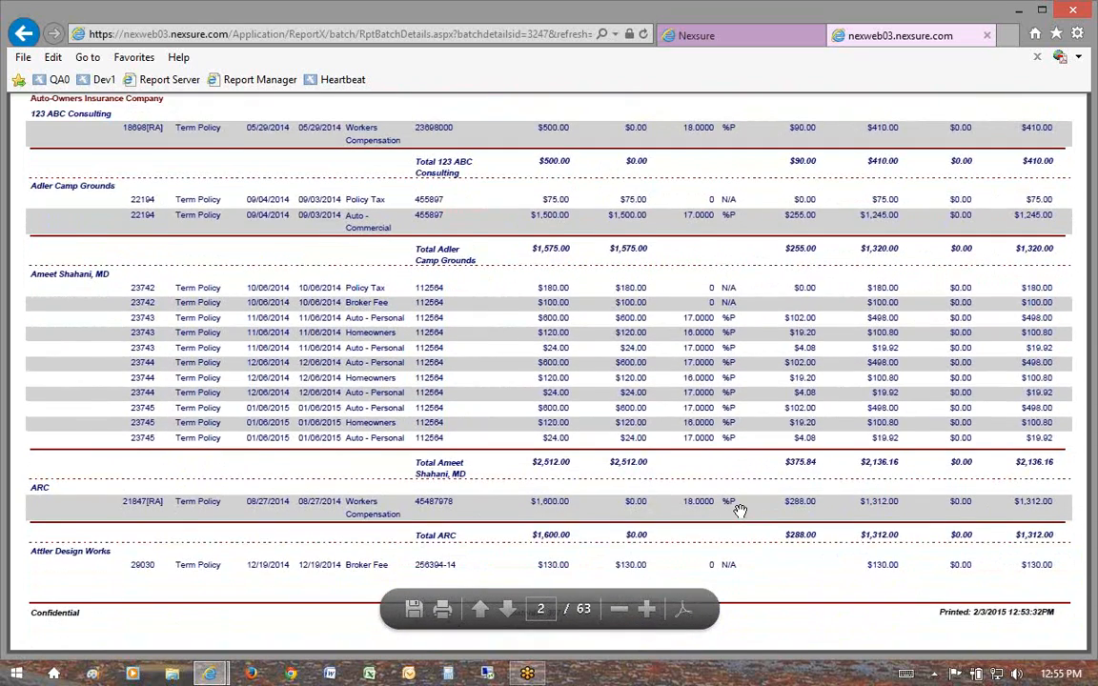
pyautogui.scroll(-10, 739, 512)
pyautogui.scroll(-3, 739, 512)
pyautogui.scroll(3, 740, 512)
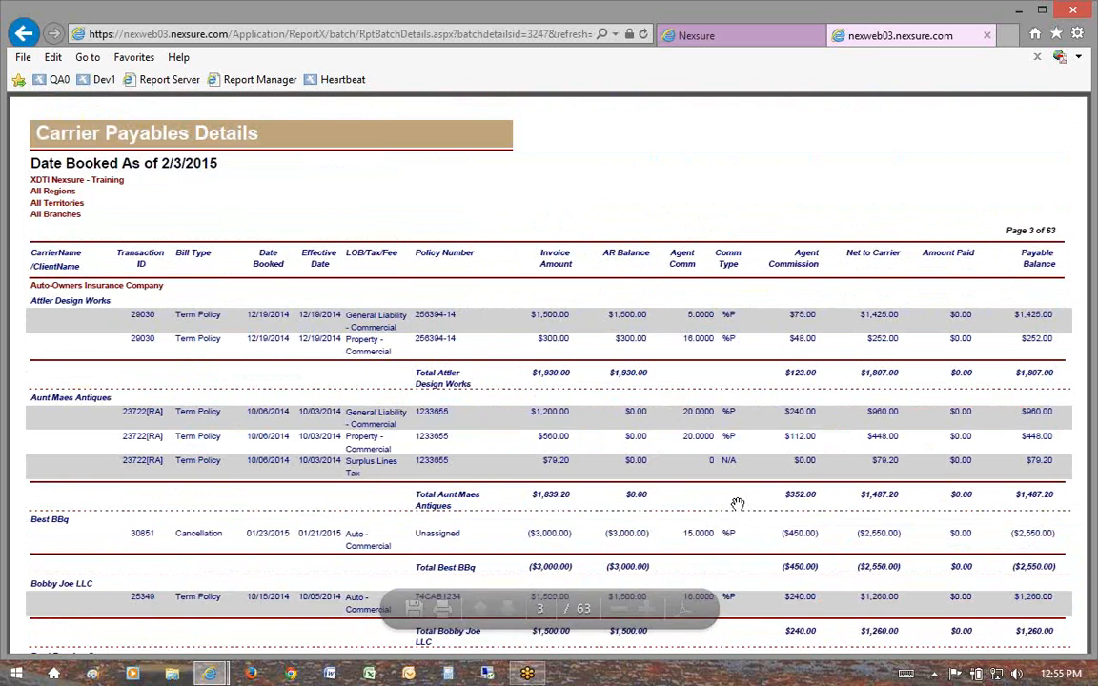
pyautogui.scroll(-3, 737, 503)
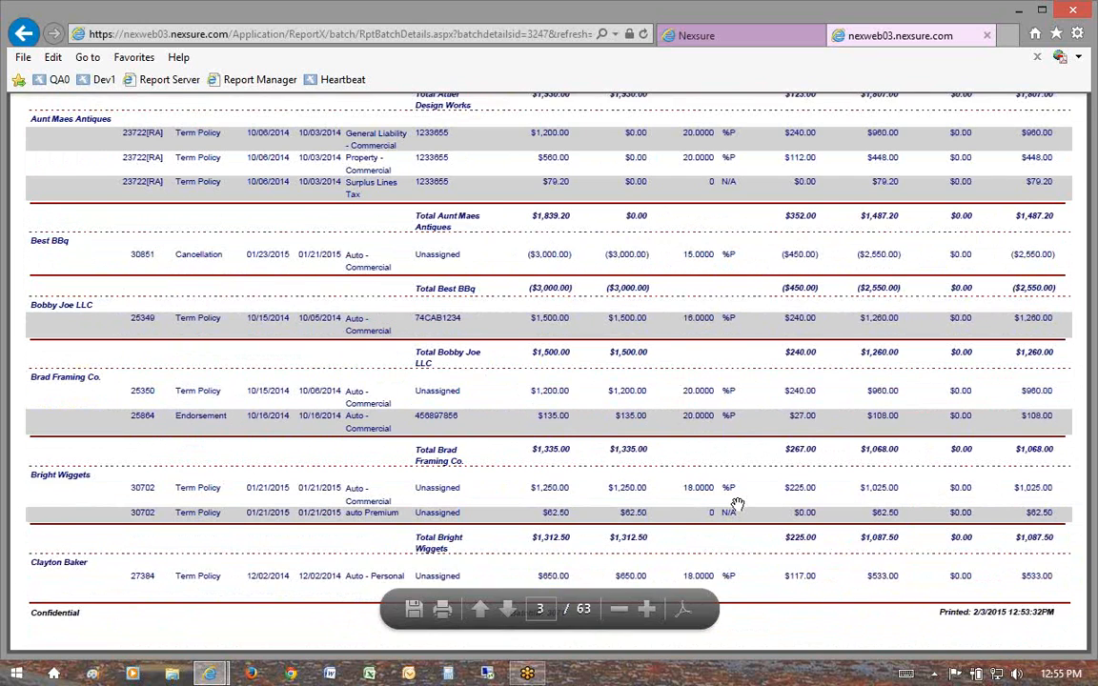
pyautogui.scroll(-3, 738, 503)
pyautogui.scroll(-3, 738, 503)
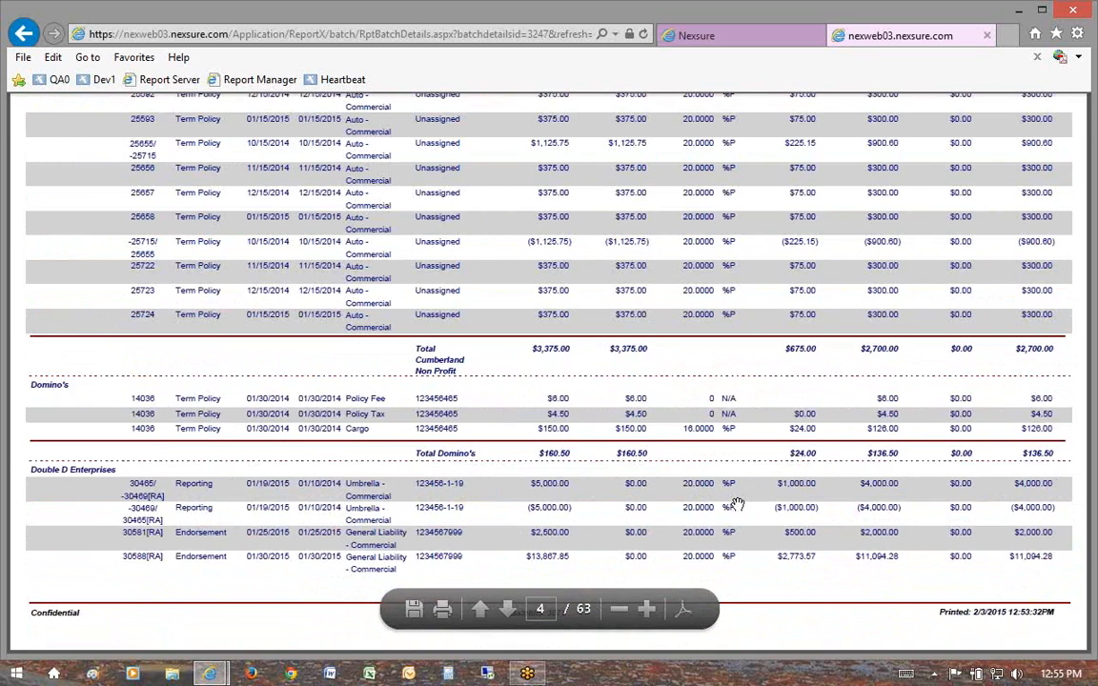
pyautogui.scroll(20, 737, 503)
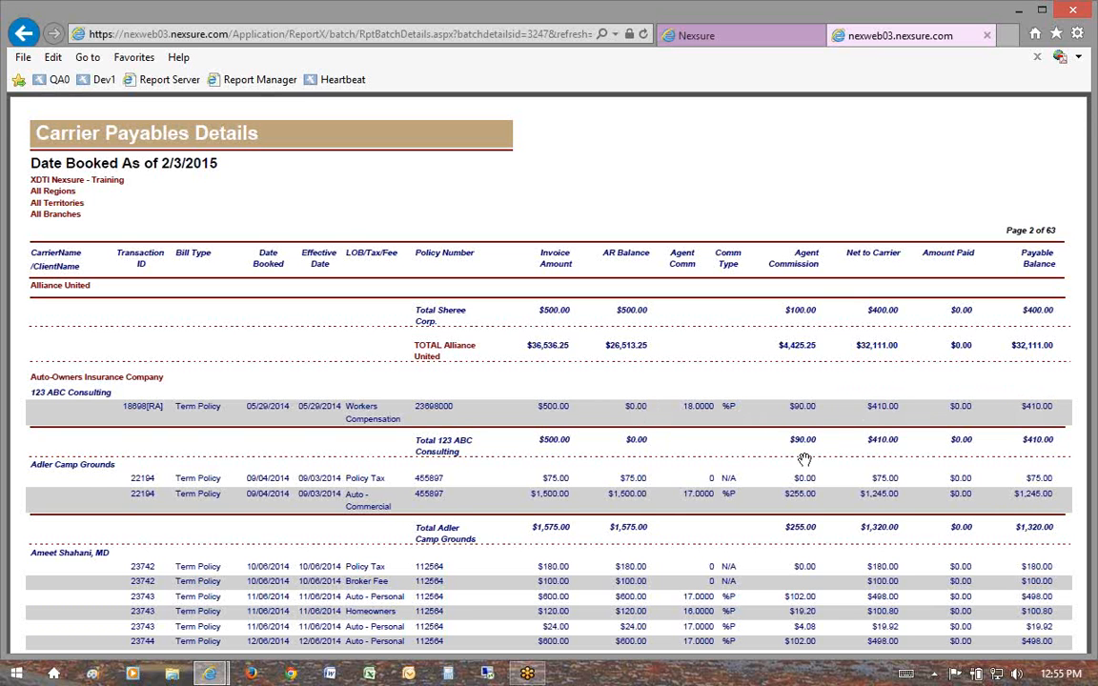
# Compare AR balances with payable balances for the Auto-Owners Insurance Company clients on pages 2 to 5.
pyautogui.scroll(-1, 643, 528)
pyautogui.scroll(-3, 643, 529)
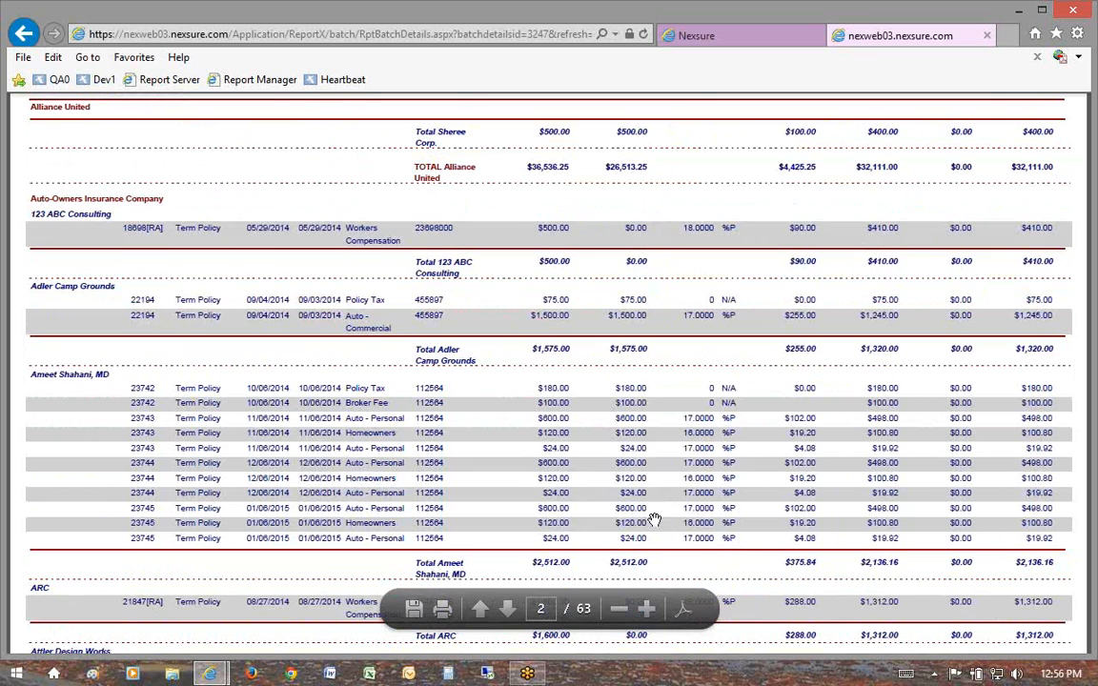
pyautogui.scroll(-2, 616, 473)
pyautogui.scroll(-12, 615, 474)
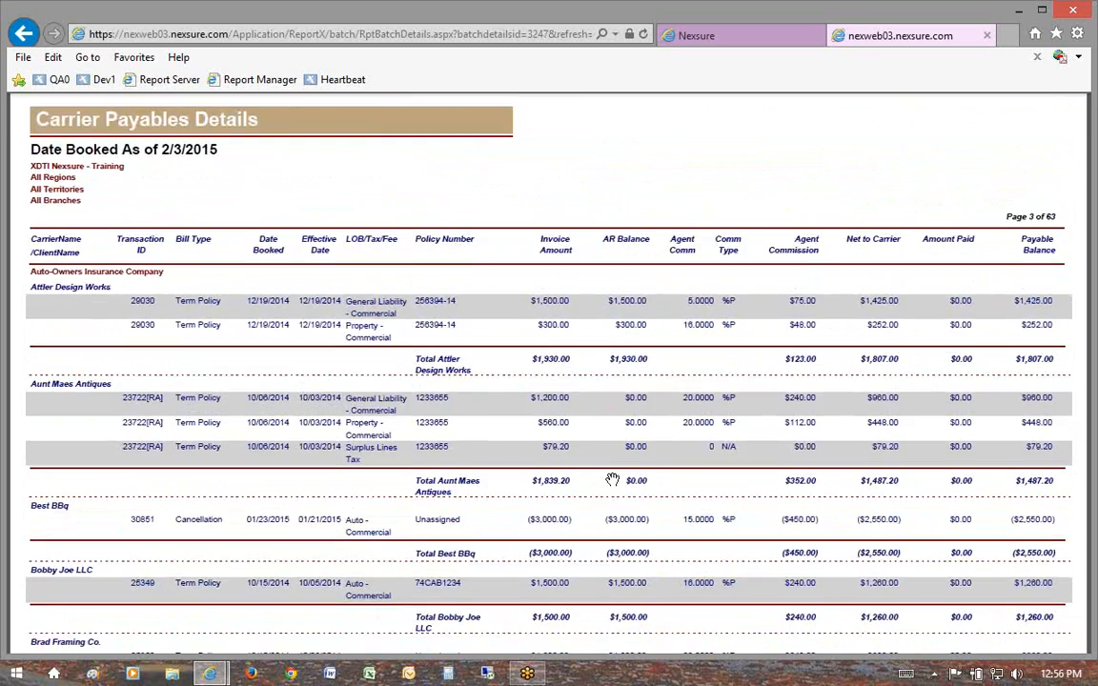
pyautogui.scroll(-10, 722, 492)
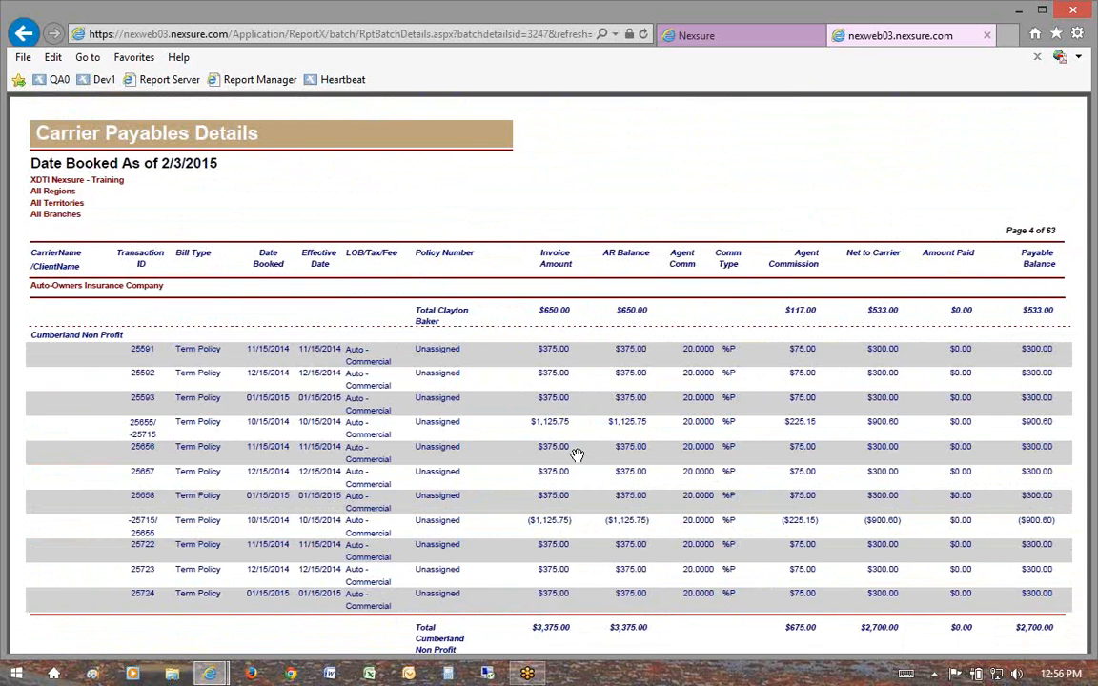
pyautogui.scroll(-3, 610, 467)
pyautogui.scroll(-10, 607, 493)
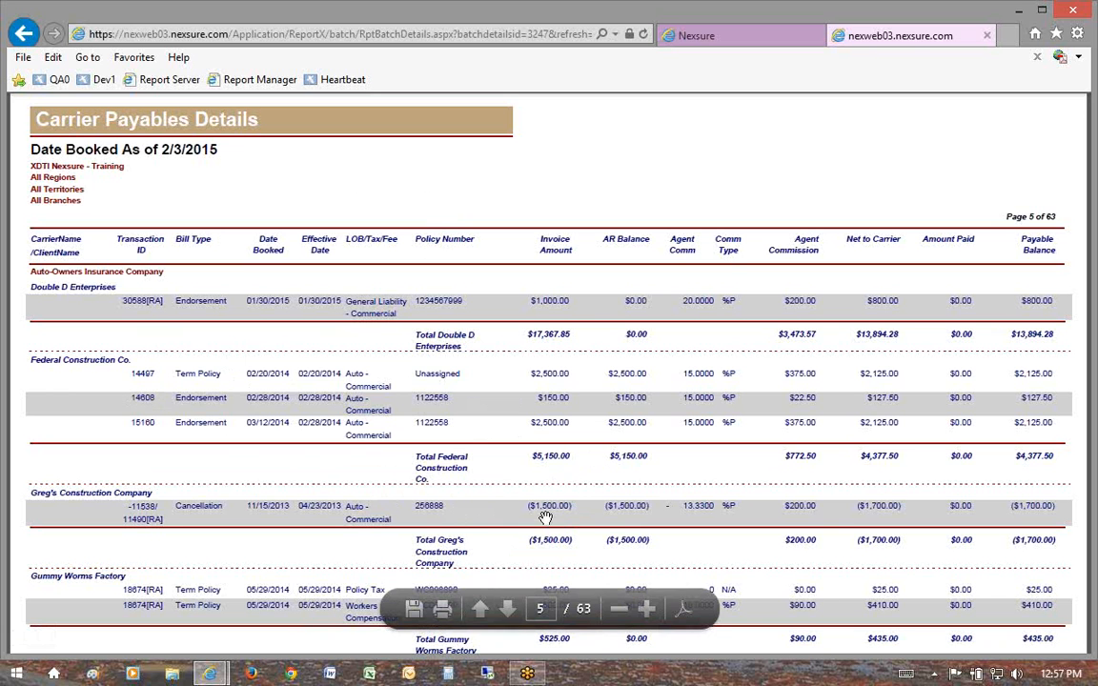
pyautogui.scroll(-1, 283, 505)
pyautogui.scroll(-2, 284, 515)
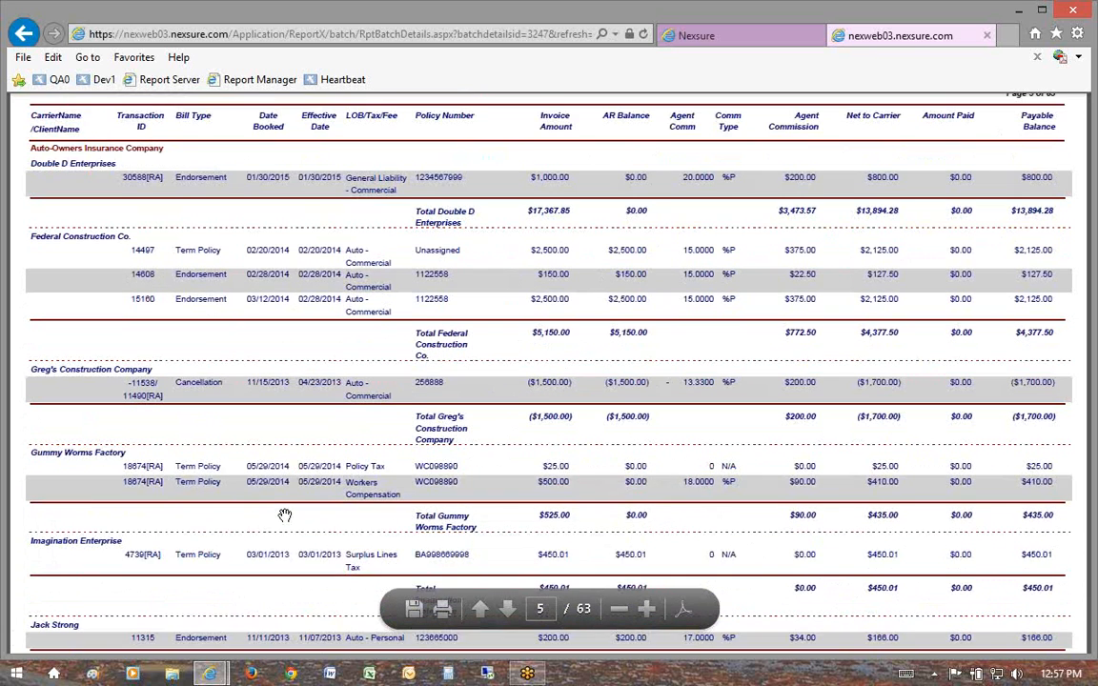
pyautogui.scroll(2, 284, 515)
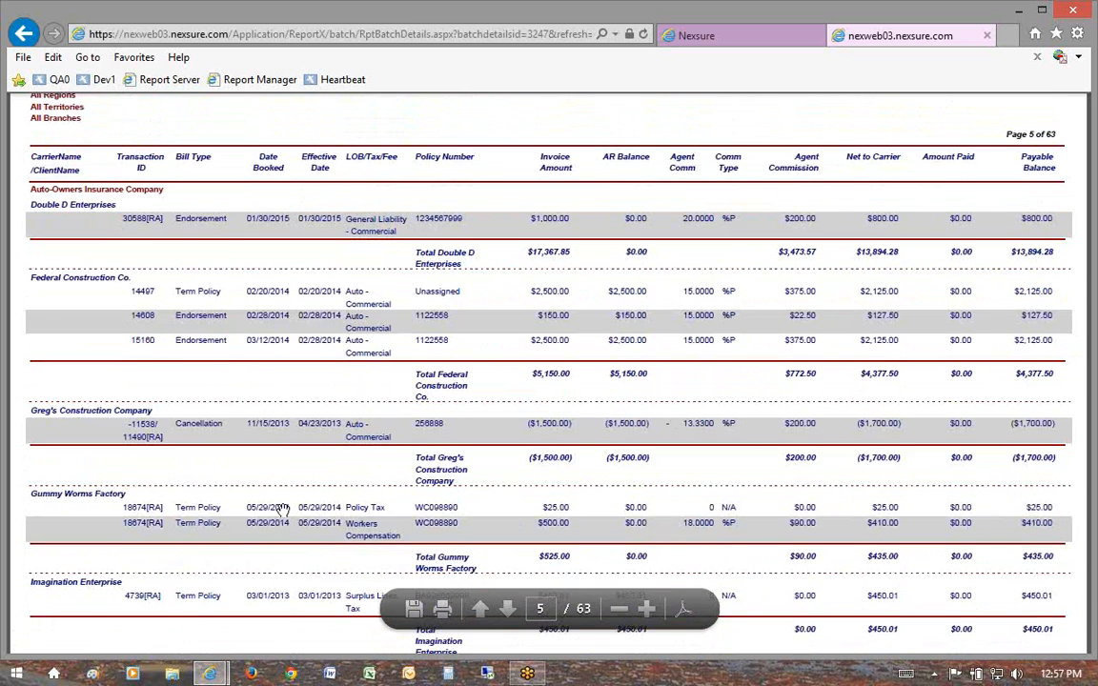
# Review the AR and payable balances of the Auto-Owners Insurance Company clients on pages 5 and 6 of the Carrier Payables Details report.
pyautogui.scroll(1, 923, 304)
pyautogui.click(1088, 185)
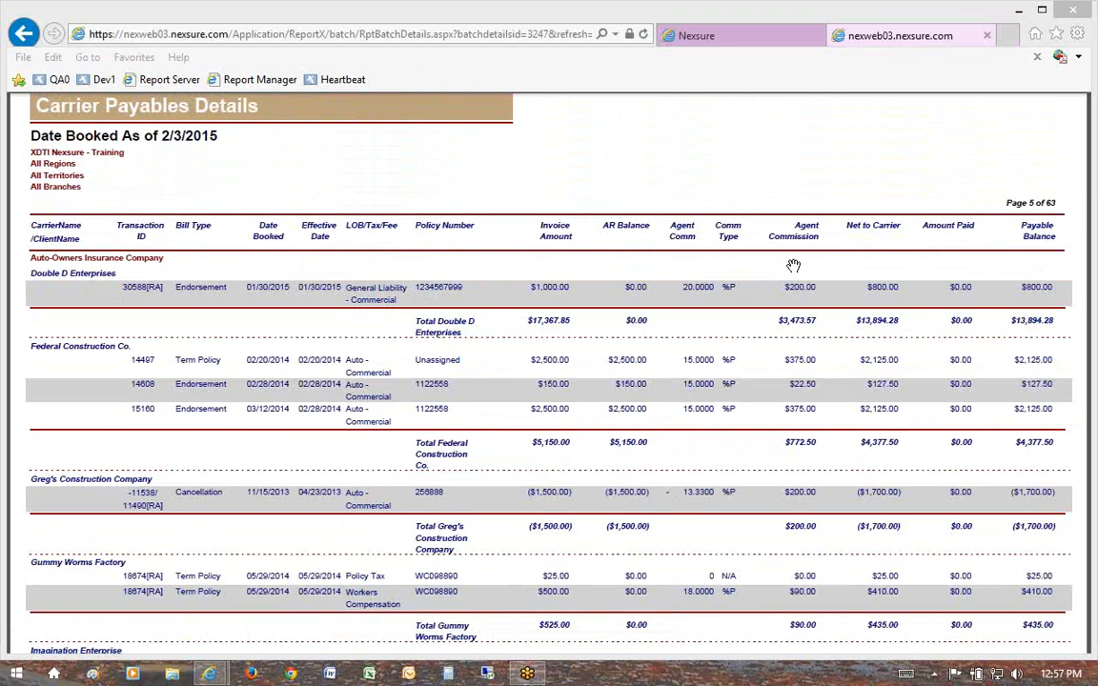
pyautogui.moveTo(490, 618)
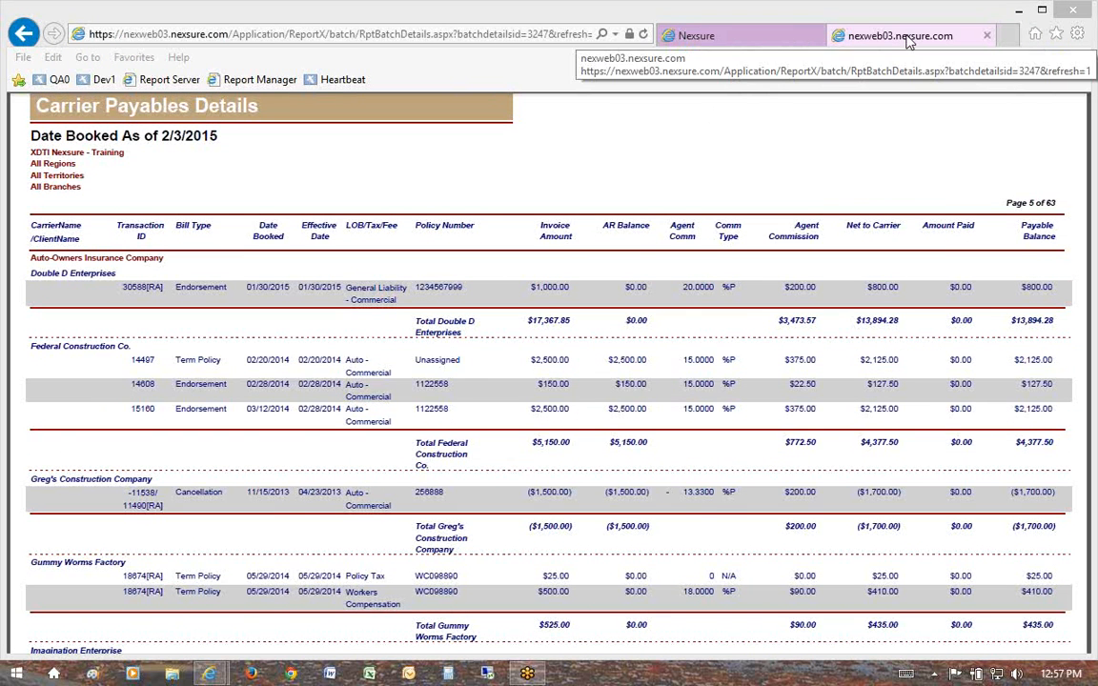
pyautogui.click(730, 38)
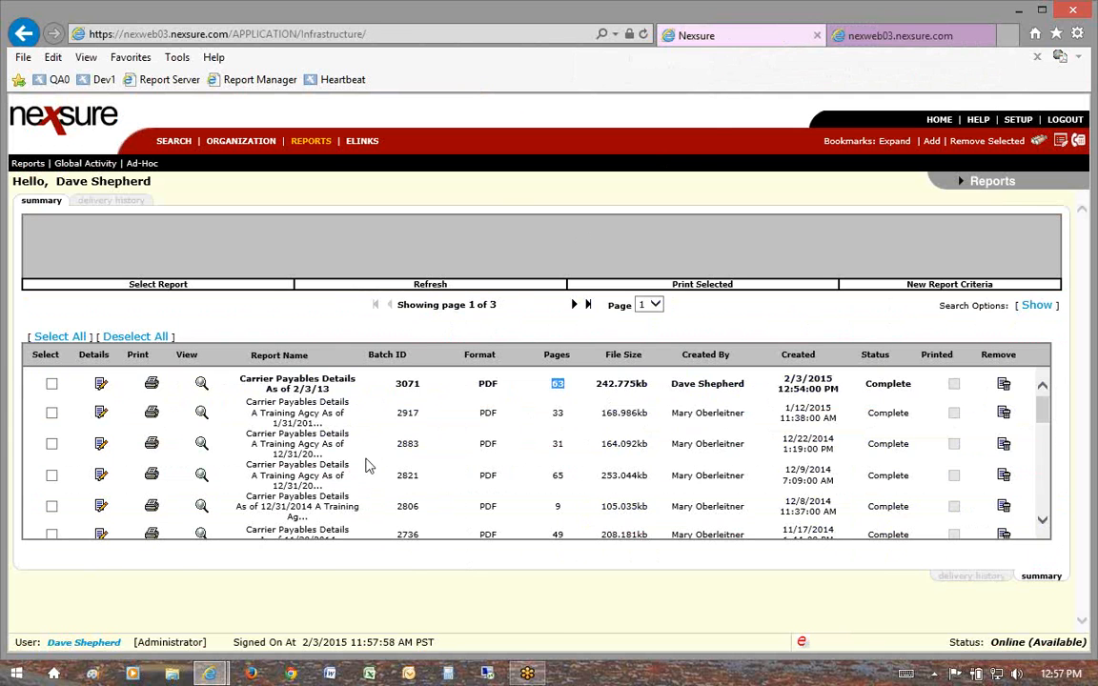
pyautogui.click(887, 36)
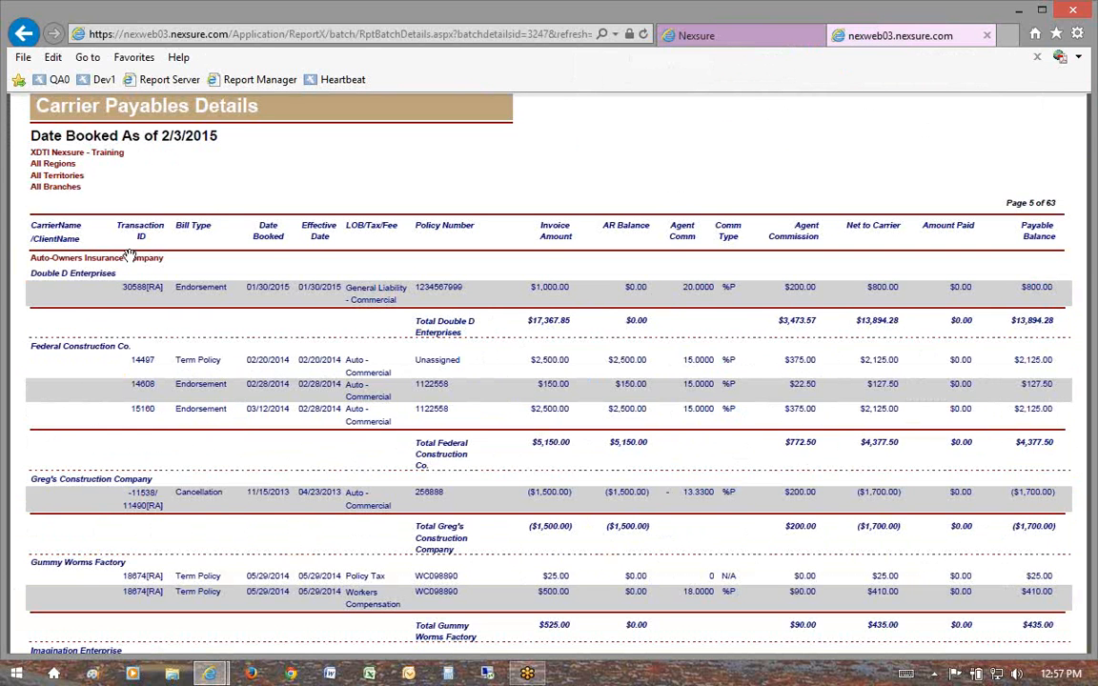
pyautogui.scroll(-5, 258, 424)
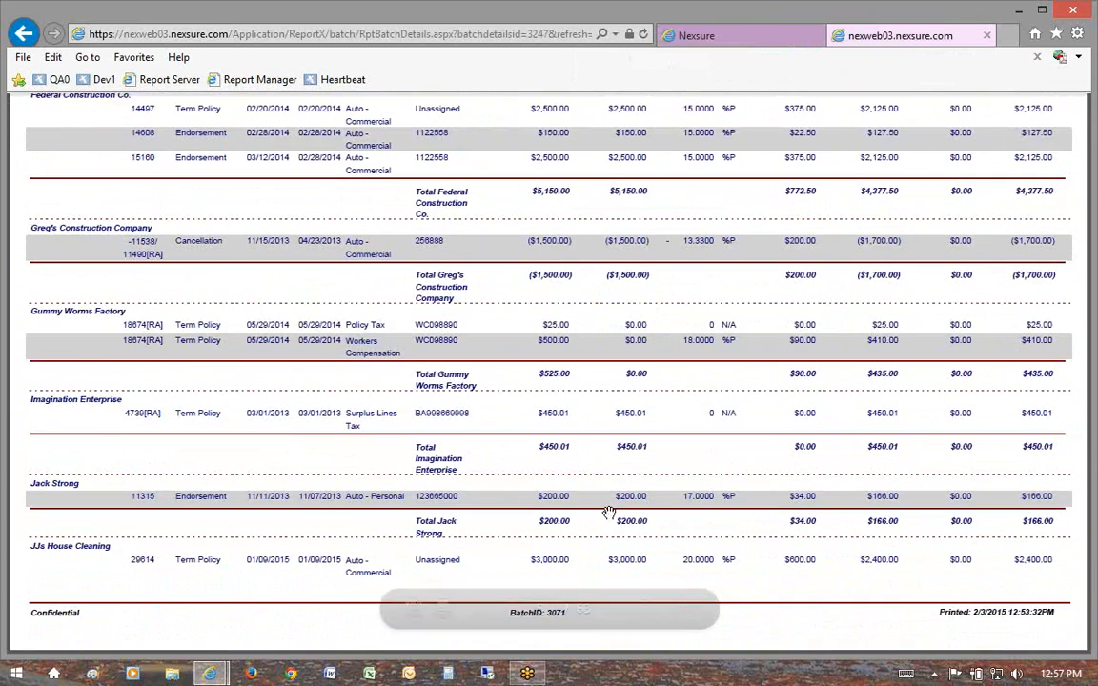
pyautogui.scroll(3, 674, 488)
pyautogui.scroll(2, 653, 465)
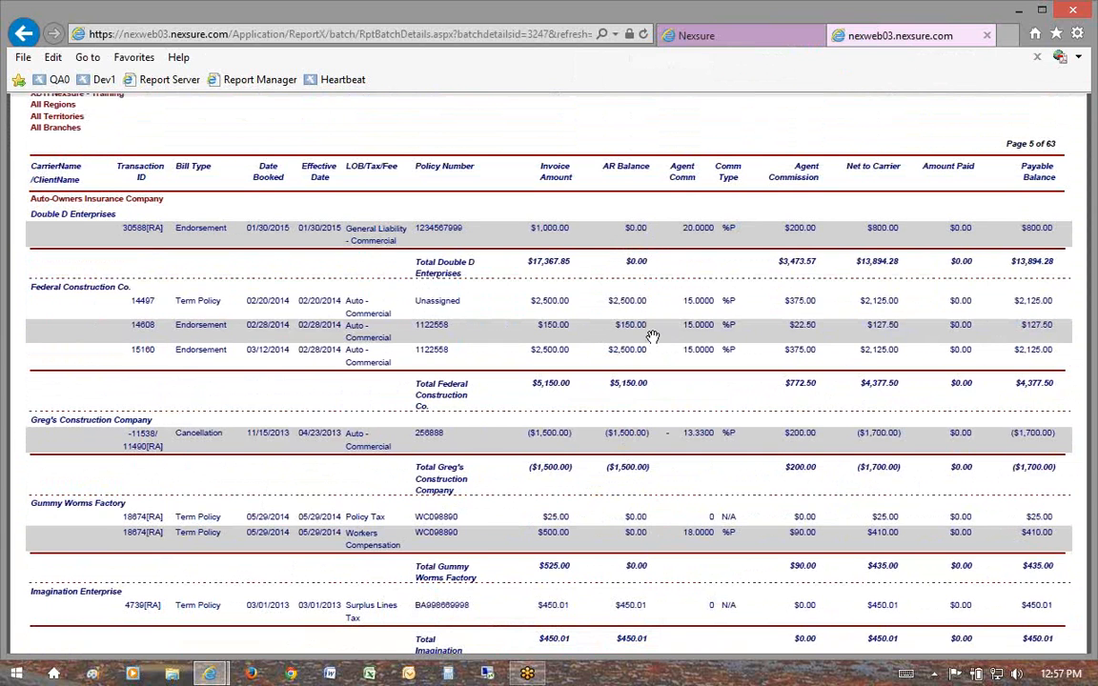
pyautogui.scroll(-2, 634, 381)
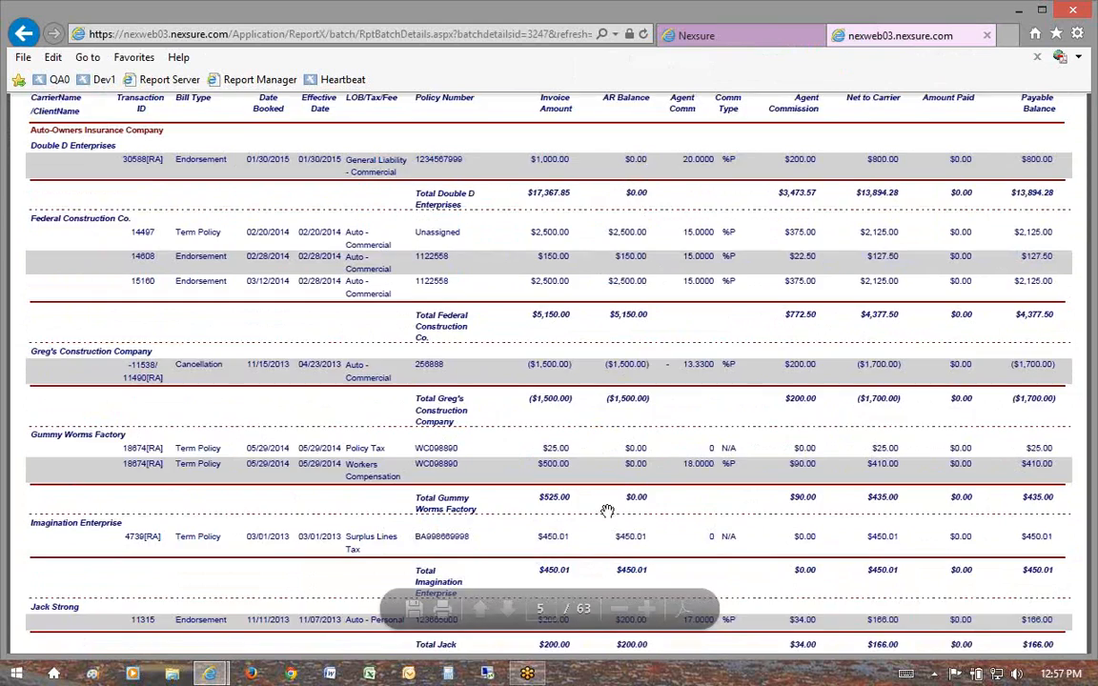
pyautogui.scroll(-4, 609, 509)
pyautogui.scroll(-10, 627, 519)
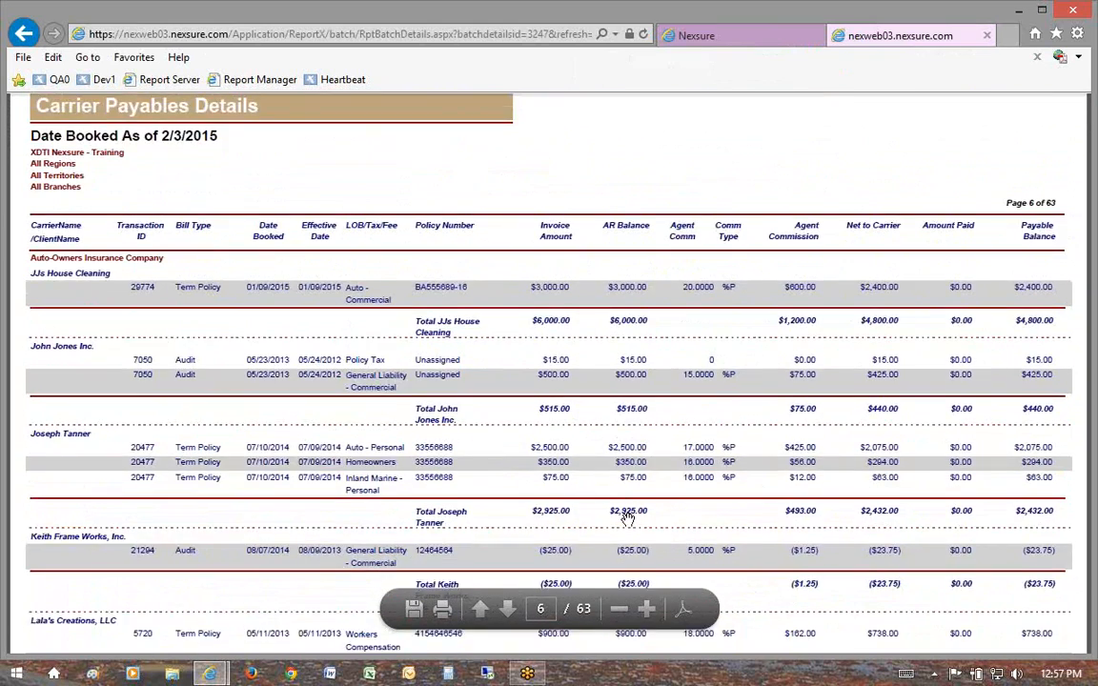
pyautogui.scroll(1, 592, 386)
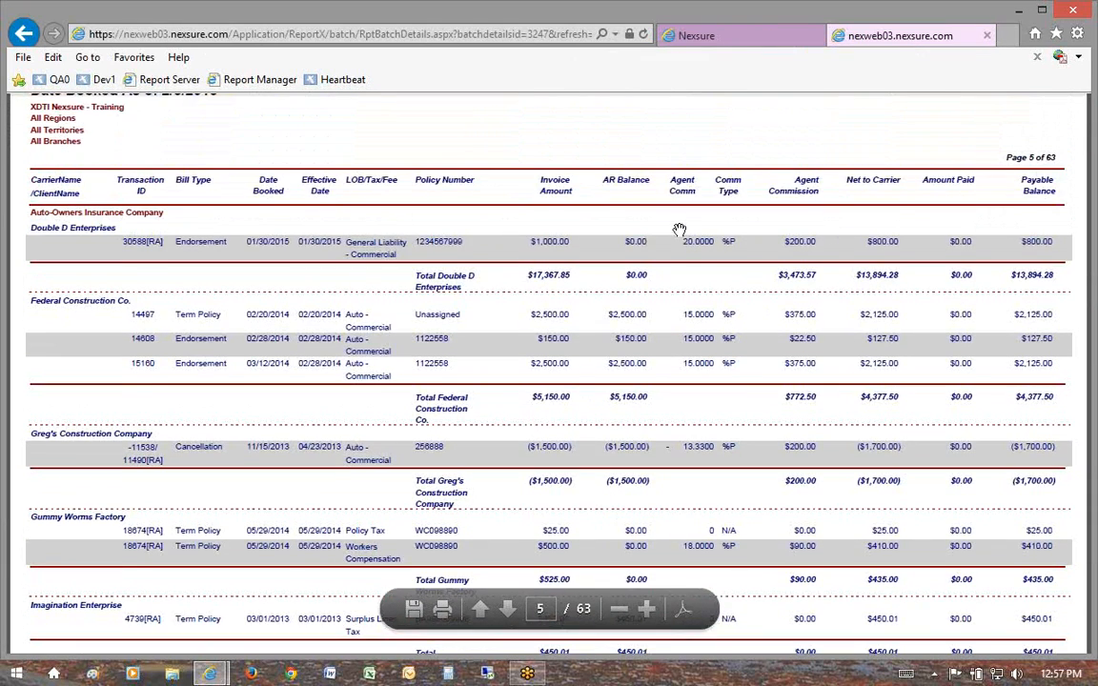
# Return to the Nexsure page and open the list of accounting reconciliations for the Independent Training Territory.
pyautogui.click(753, 35)
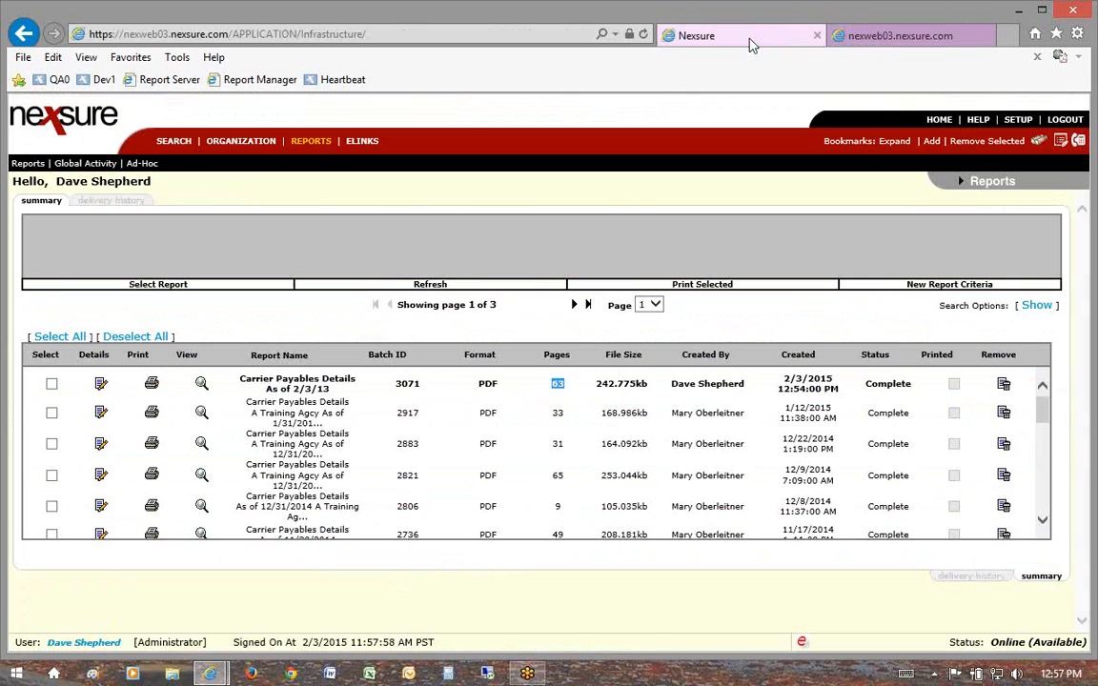
pyautogui.click(1060, 143)
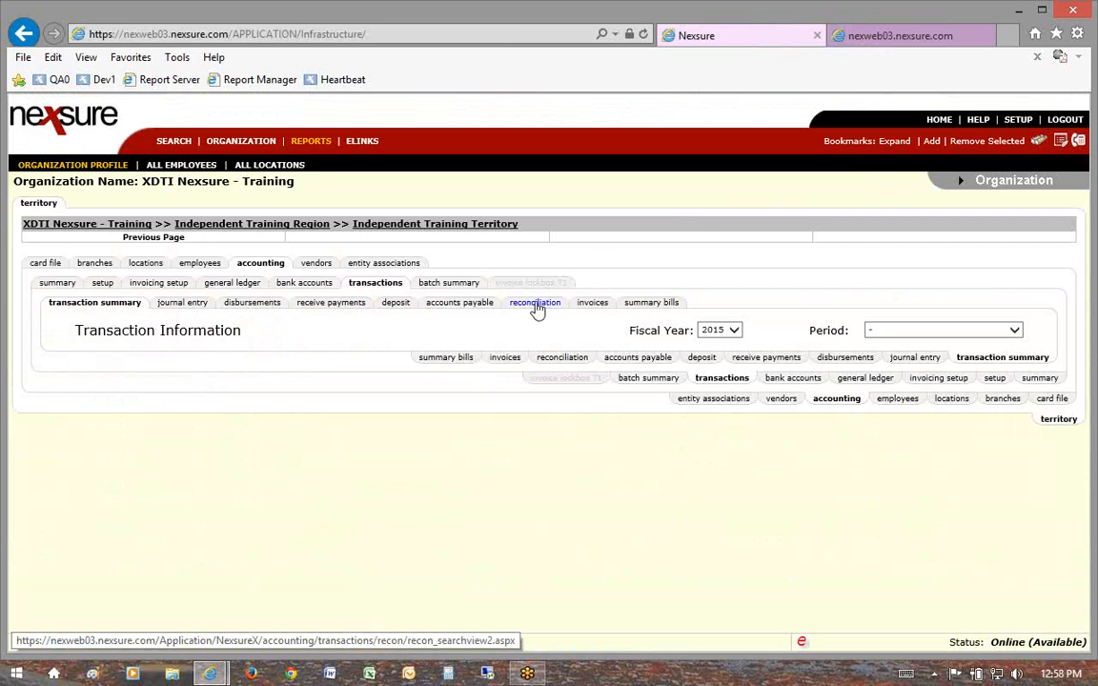
pyautogui.click(539, 304)
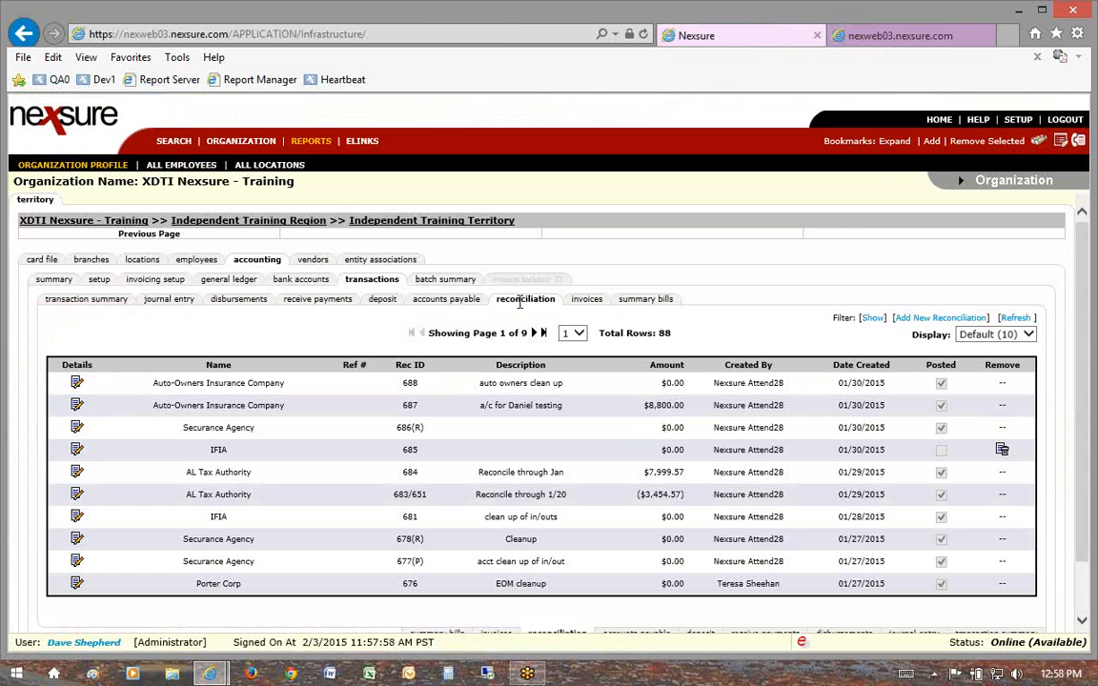
# Add a new carrier reconciliation for the primary entity Auto-Owners Insurance Company, found by searching for "aut", without any subordinate carriers.
pyautogui.click(932, 320)
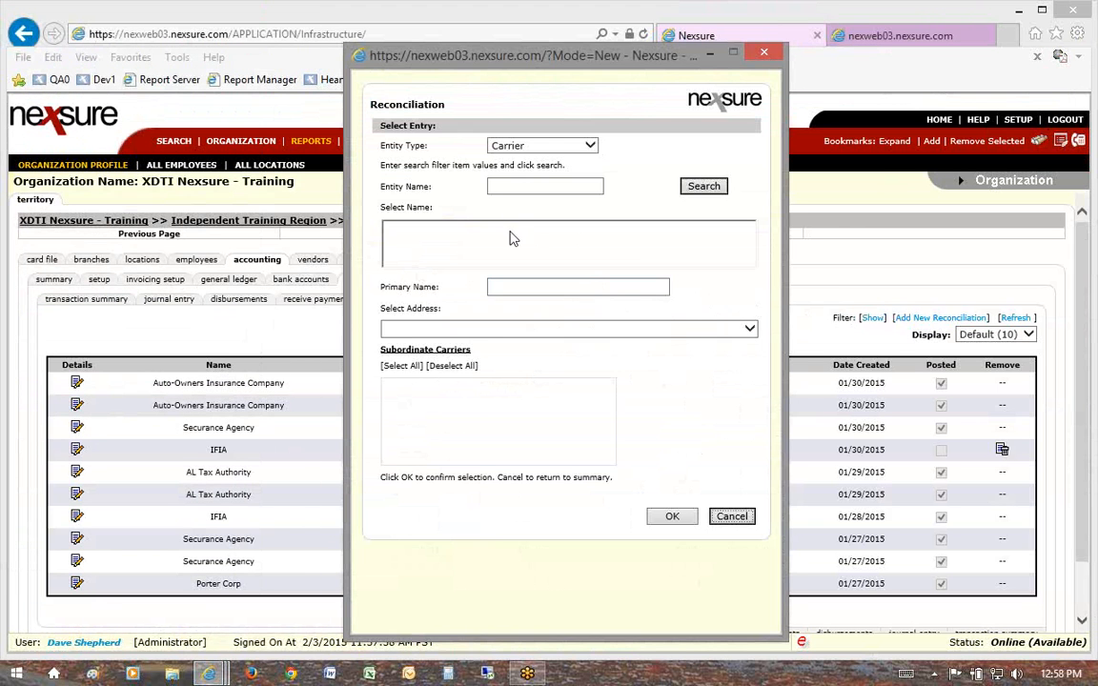
pyautogui.click(523, 189)
pyautogui.write('aw')
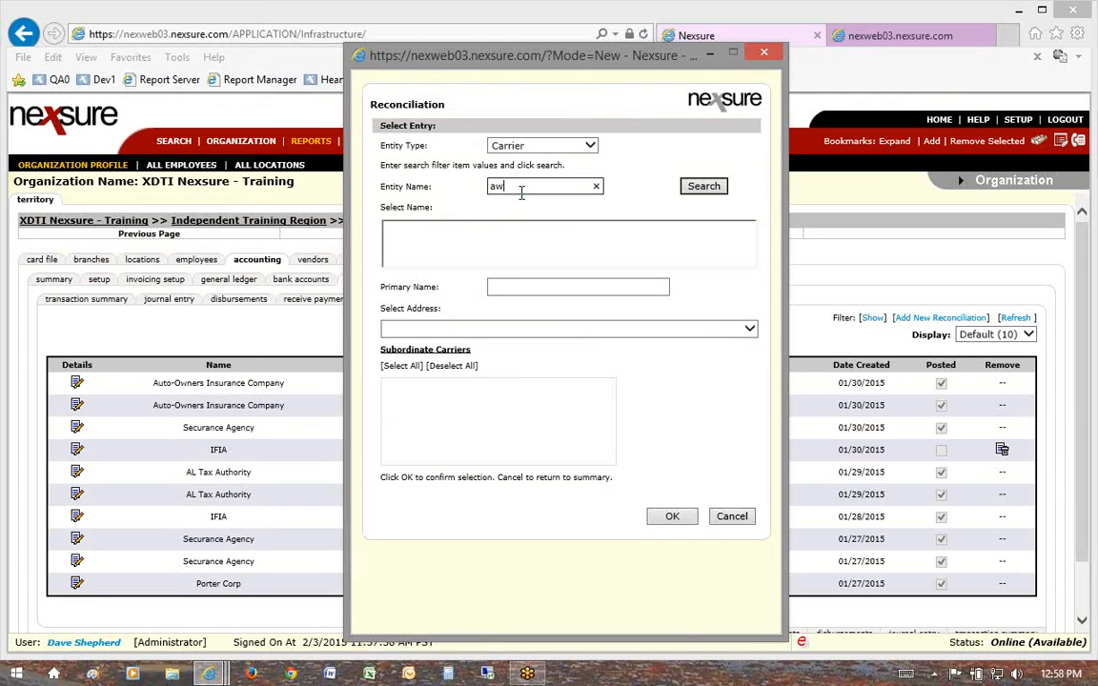
pyautogui.write('t')
pyautogui.press('Return')
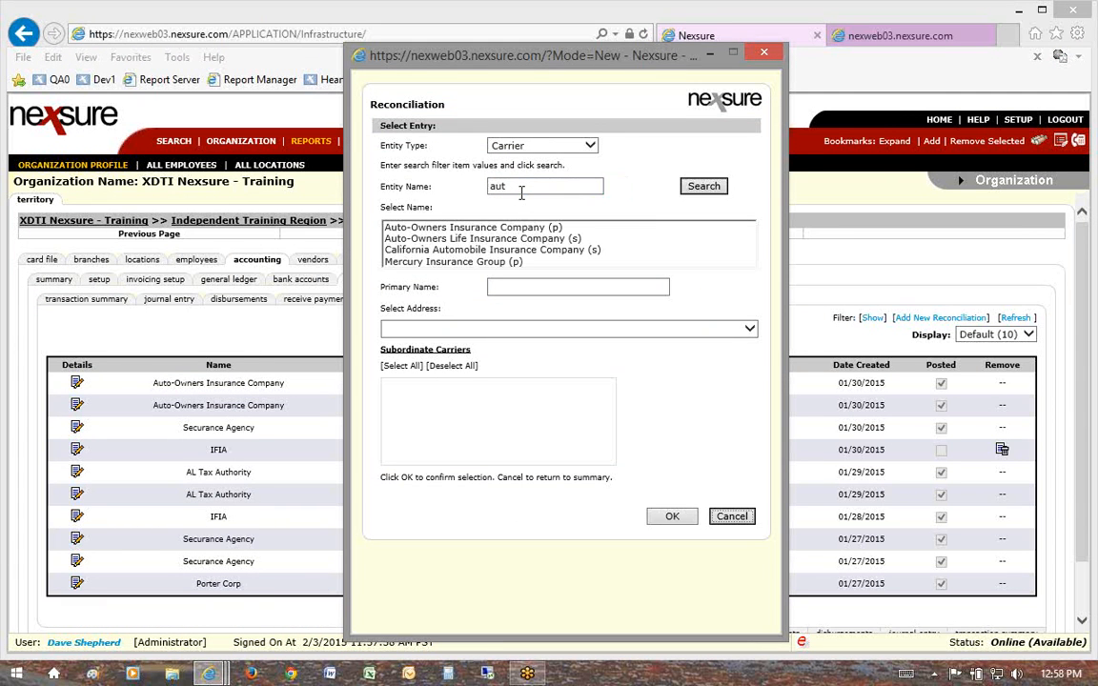
pyautogui.click(493, 229)
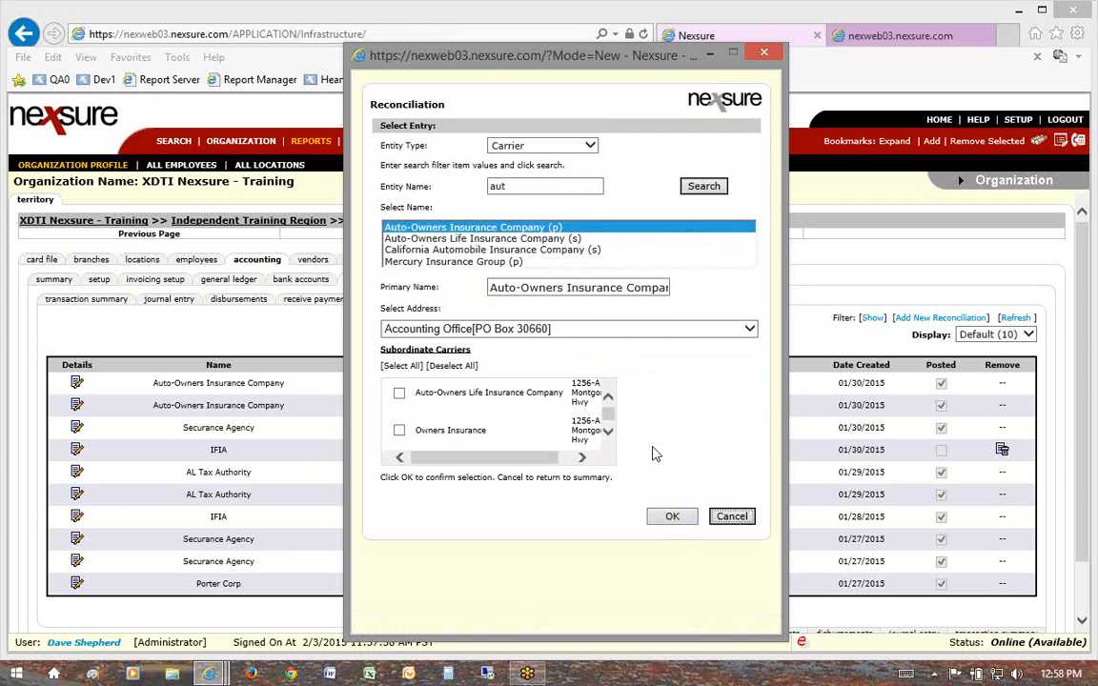
pyautogui.click(686, 517)
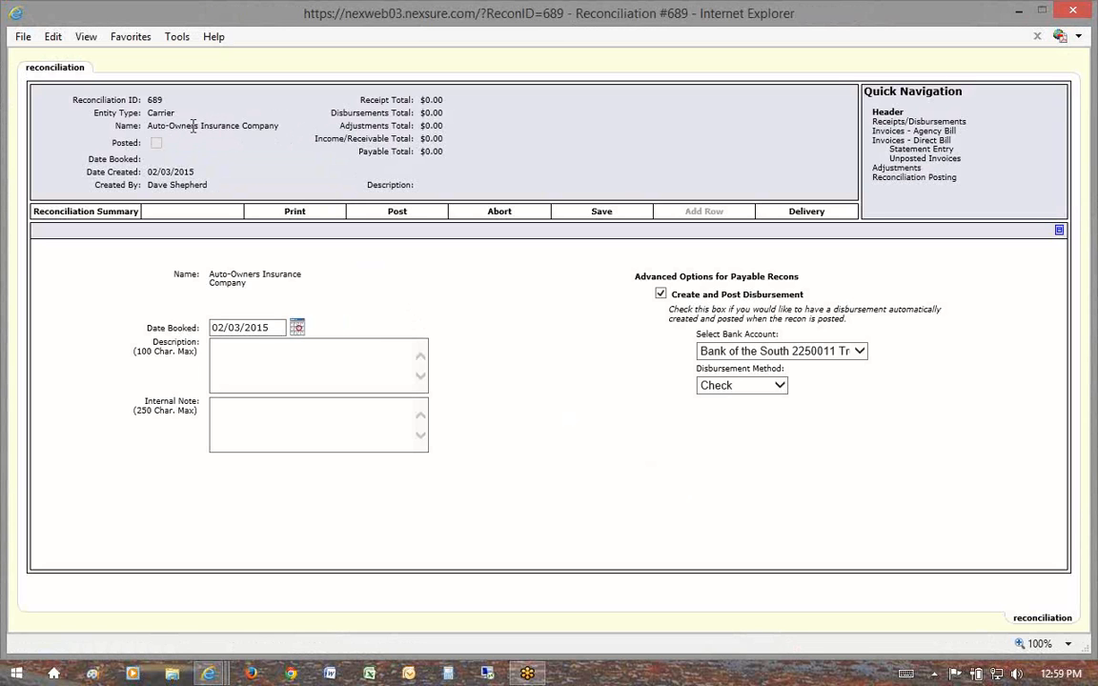
# Enter "January Statement" as the reconciliation's description.
pyautogui.click(270, 362)
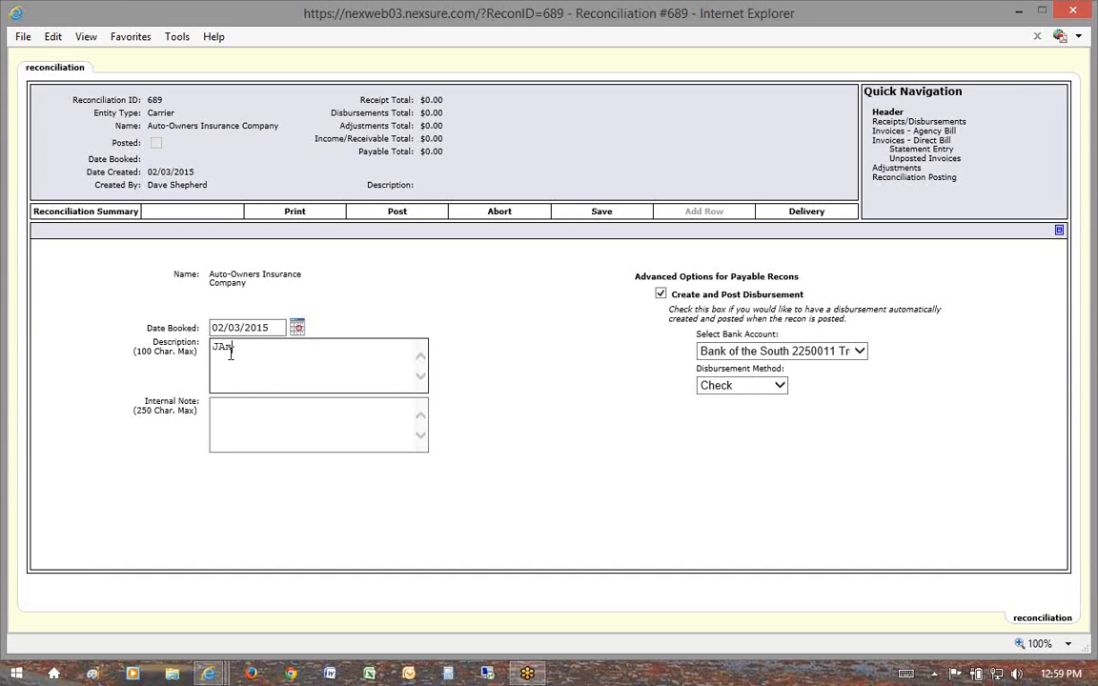
pyautogui.press('BackSpace')
pyautogui.press('BackSpace')
pyautogui.write('anuary Statement')
# Try "ABC Trucking, DEF Florists," as the description, and restore "January Statement".
pyautogui.moveTo(340, 348); pyautogui.dragTo(193, 314)
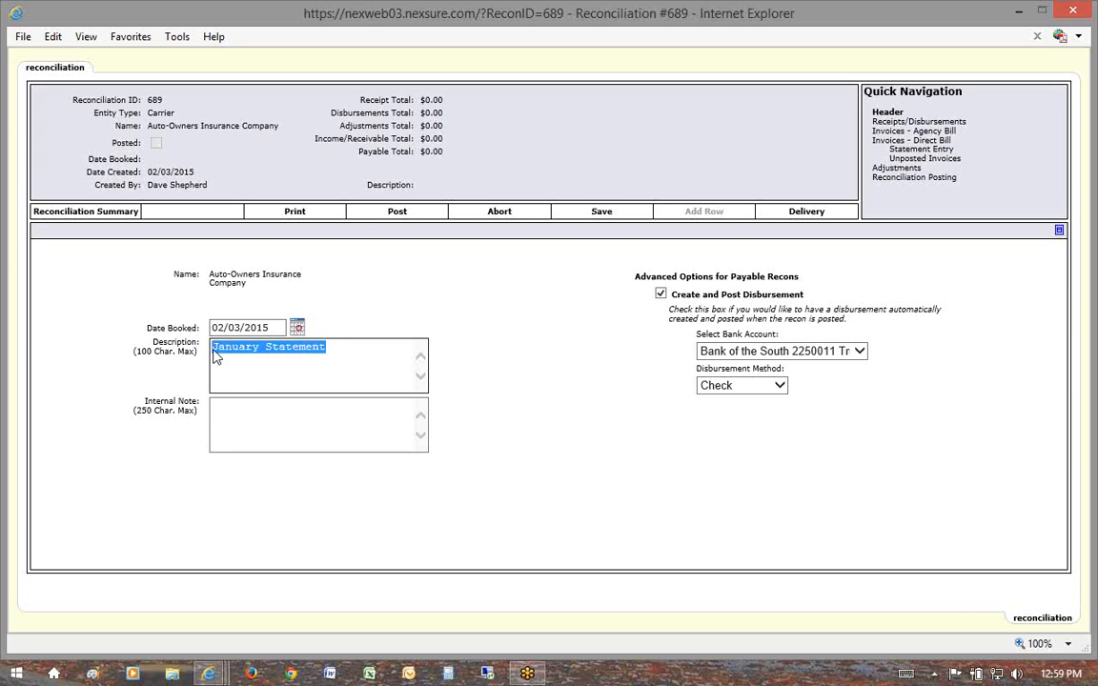
pyautogui.write('ABC')
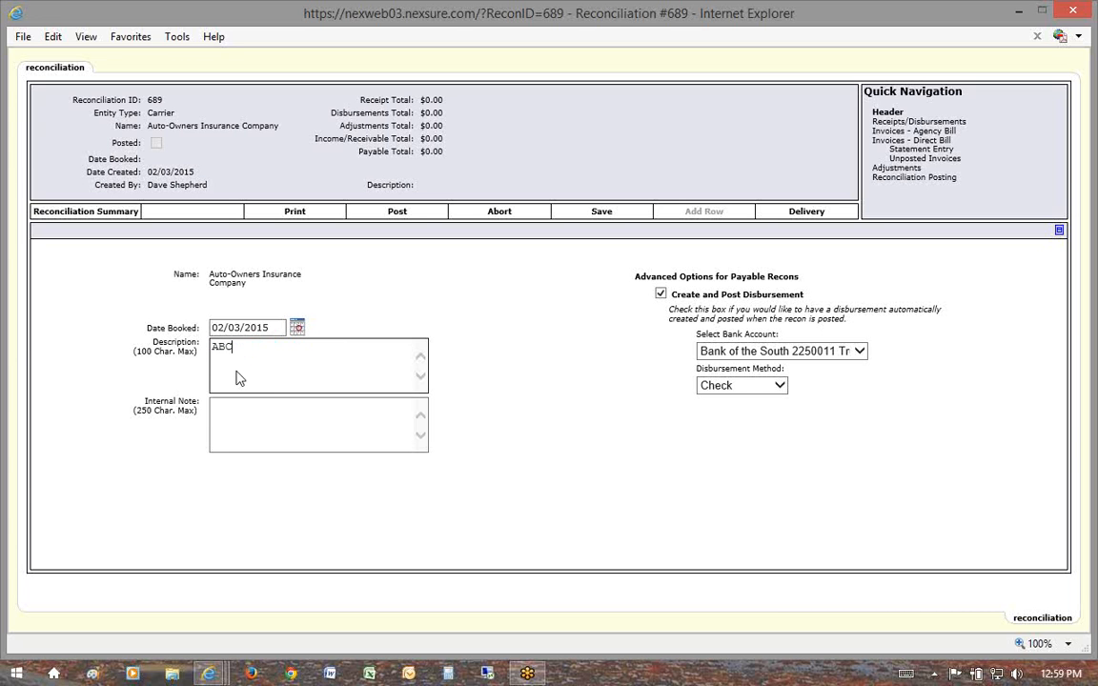
pyautogui.write(' Trucking, DEF Florists,')
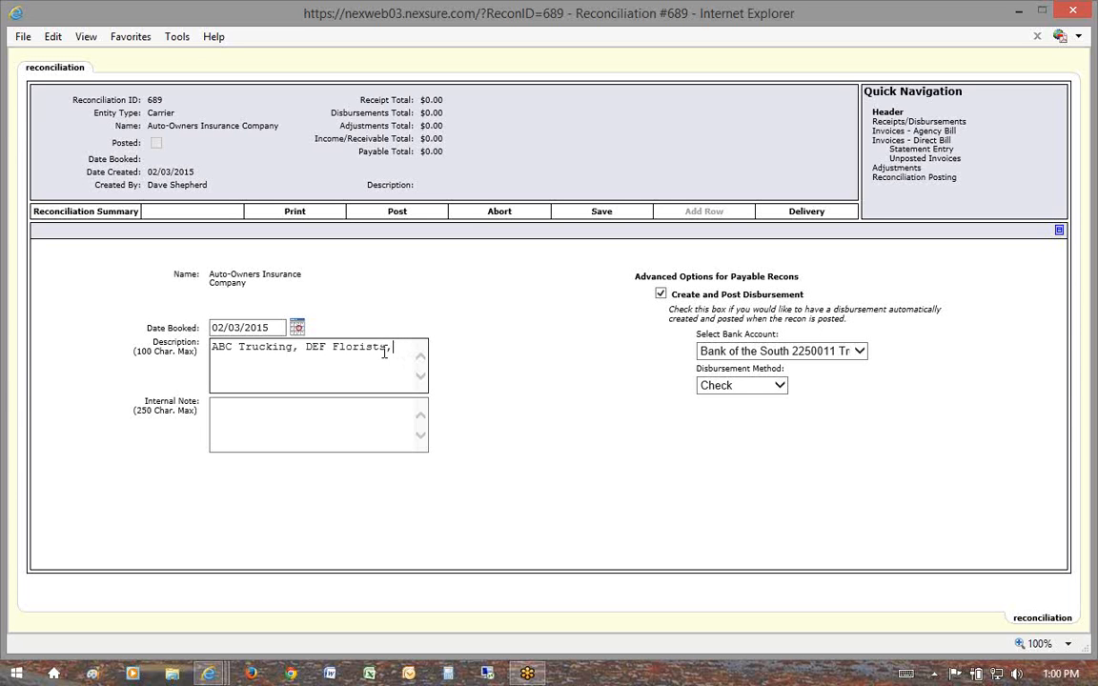
pyautogui.press('BackSpace')
pyautogui.press('BackSpace')
pyautogui.press('BackSpace')
pyautogui.press('BackSpace')
pyautogui.press('BackSpace')
pyautogui.press('BackSpace')
pyautogui.press('BackSpace')
pyautogui.press('BackSpace')
pyautogui.press('BackSpace')
pyautogui.press('BackSpace')
pyautogui.press('BackSpace')
pyautogui.press('BackSpace')
pyautogui.press('BackSpace')
pyautogui.press('BackSpace')
pyautogui.press('BackSpace')
pyautogui.press('BackSpace')
pyautogui.press('BackSpace')
pyautogui.press('BackSpace')
pyautogui.press('BackSpace')
pyautogui.press('BackSpace')
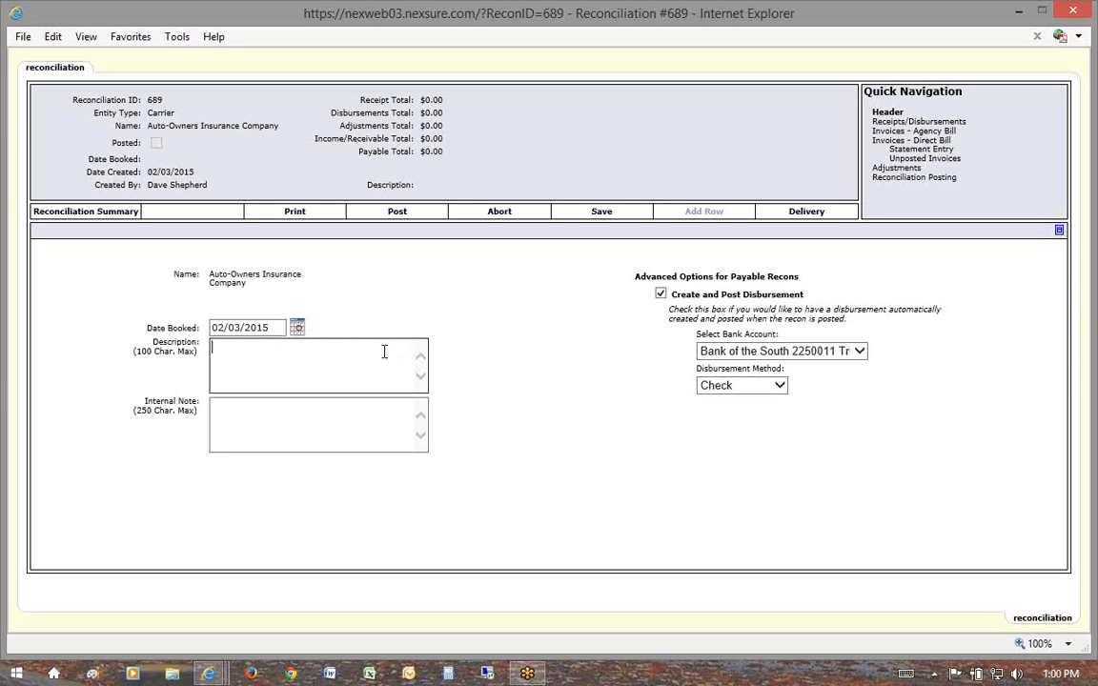
pyautogui.write('January Statement')
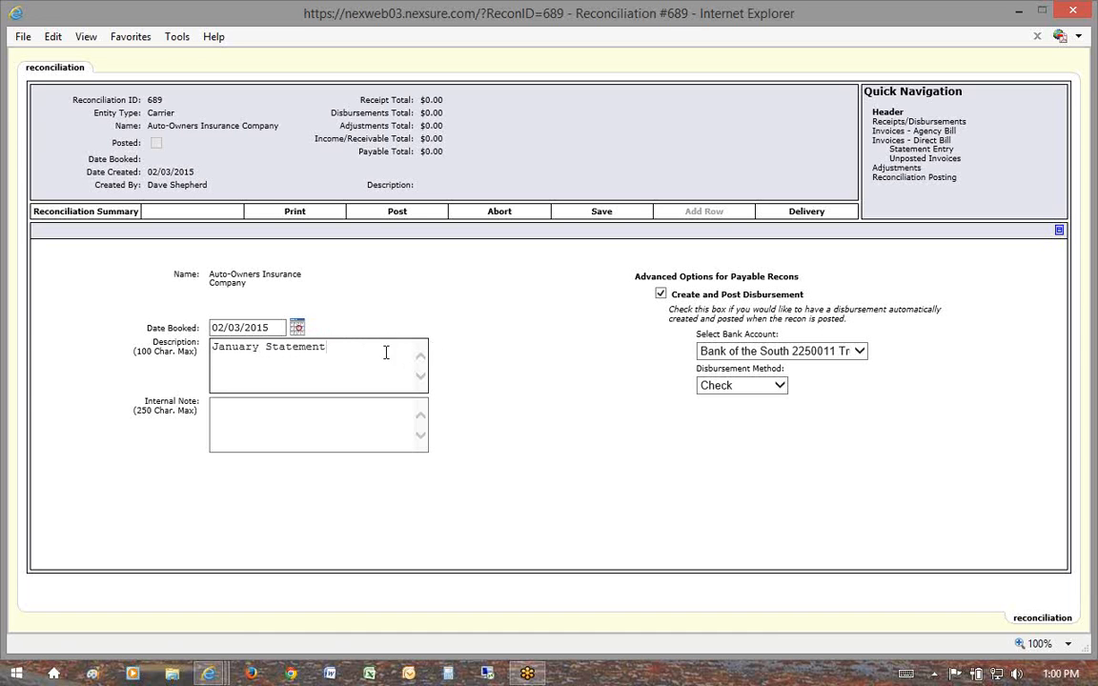
# Open the agency bill invoices of the Auto-Owners Insurance Company reconciliation.
pyautogui.tripleClick(883, 95)
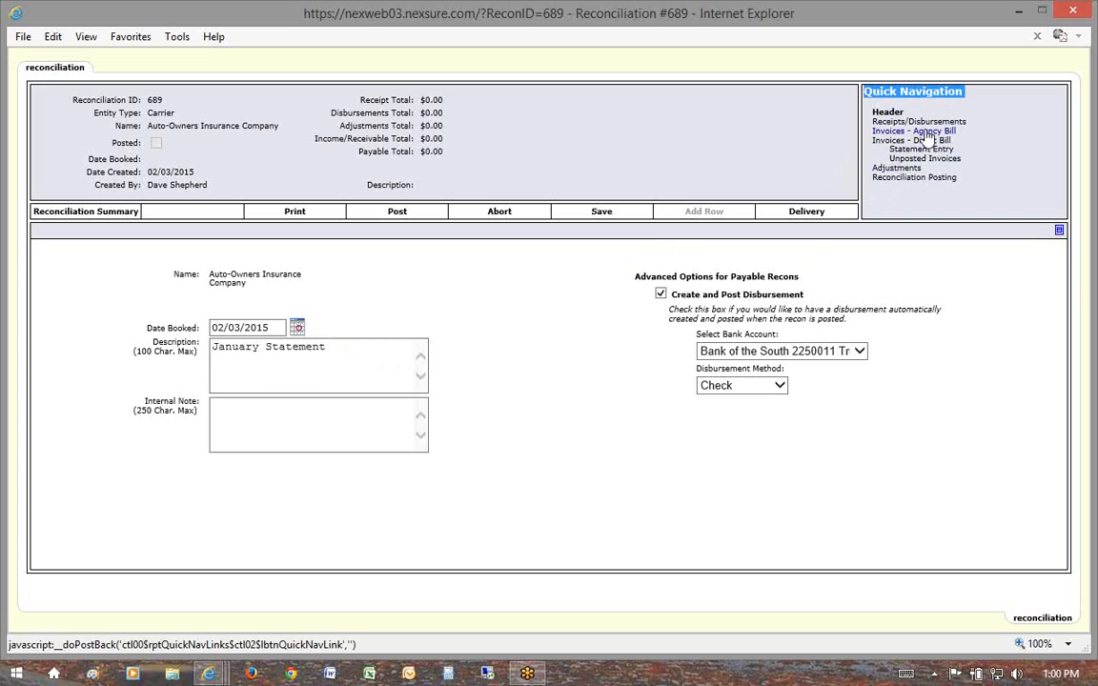
pyautogui.click(892, 141)
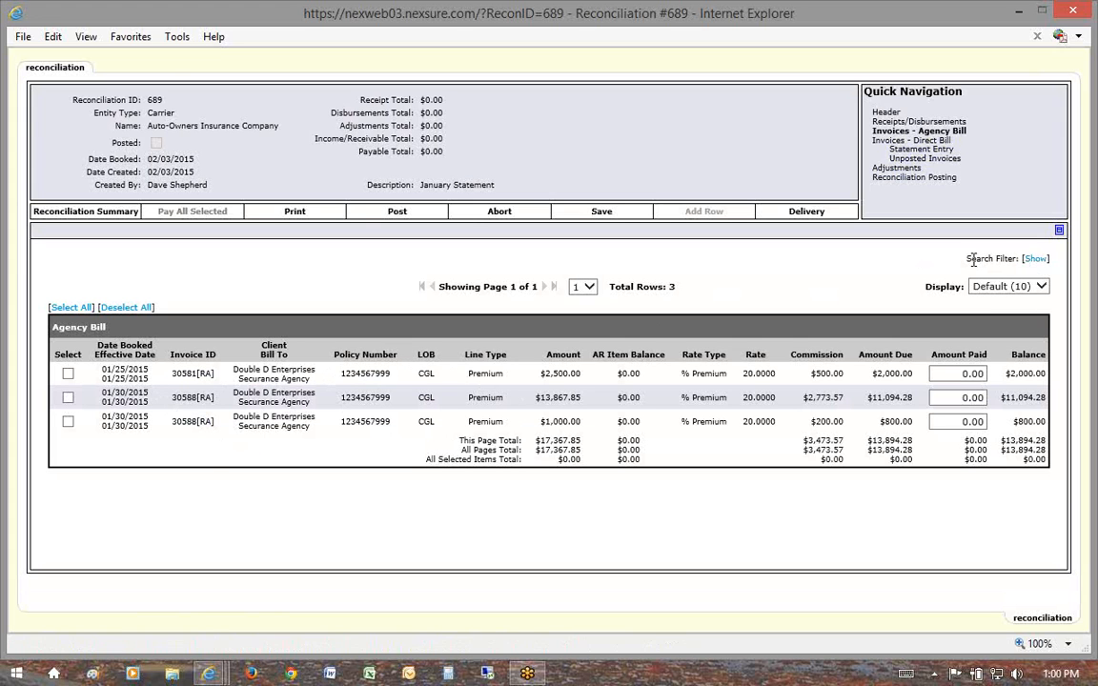
pyautogui.moveTo(967, 258); pyautogui.dragTo(1014, 264)
pyautogui.click(910, 272)
# Clear the preset date criteria from the invoice search filter and search the agency bill invoices again.
pyautogui.click(1035, 259)
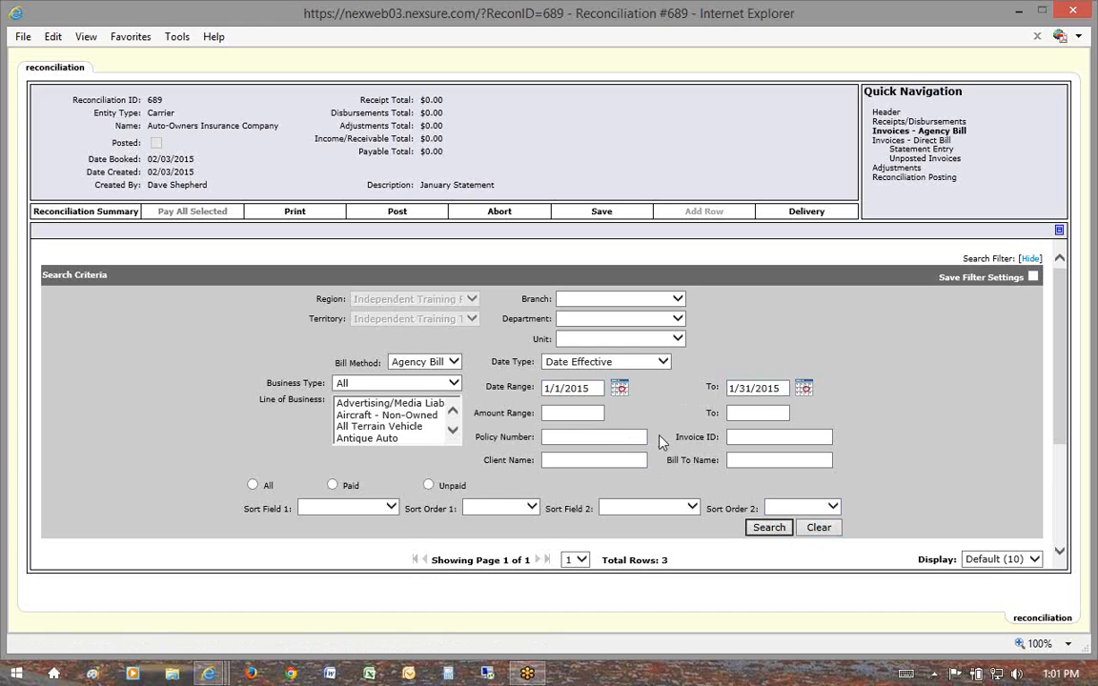
pyautogui.click(821, 529)
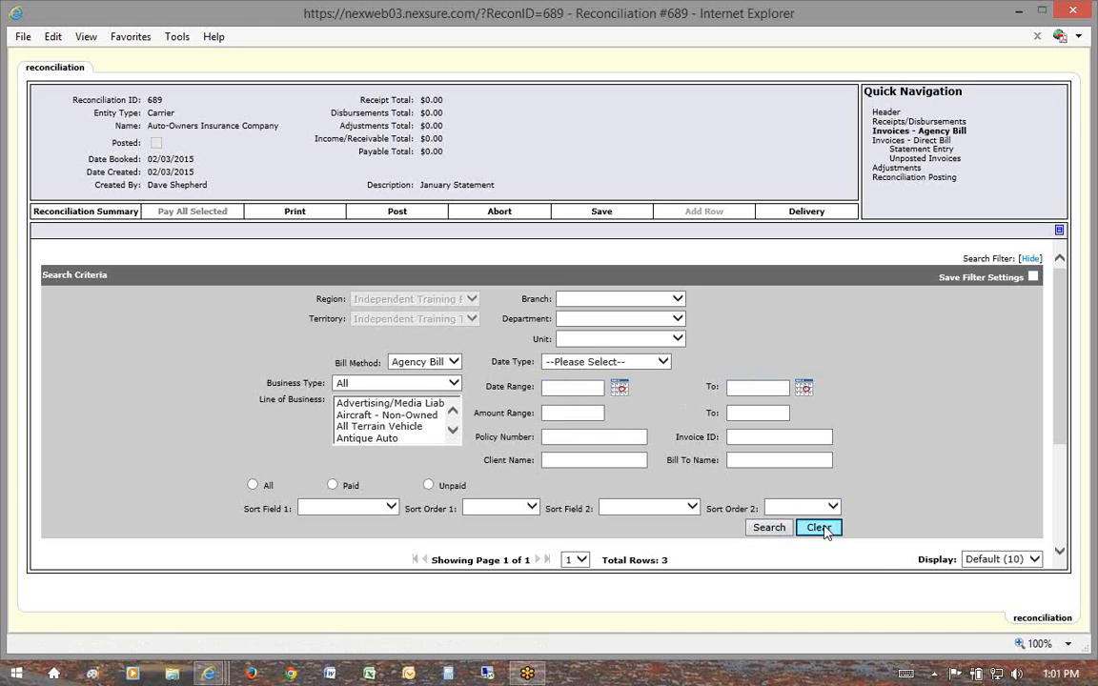
pyautogui.click(771, 528)
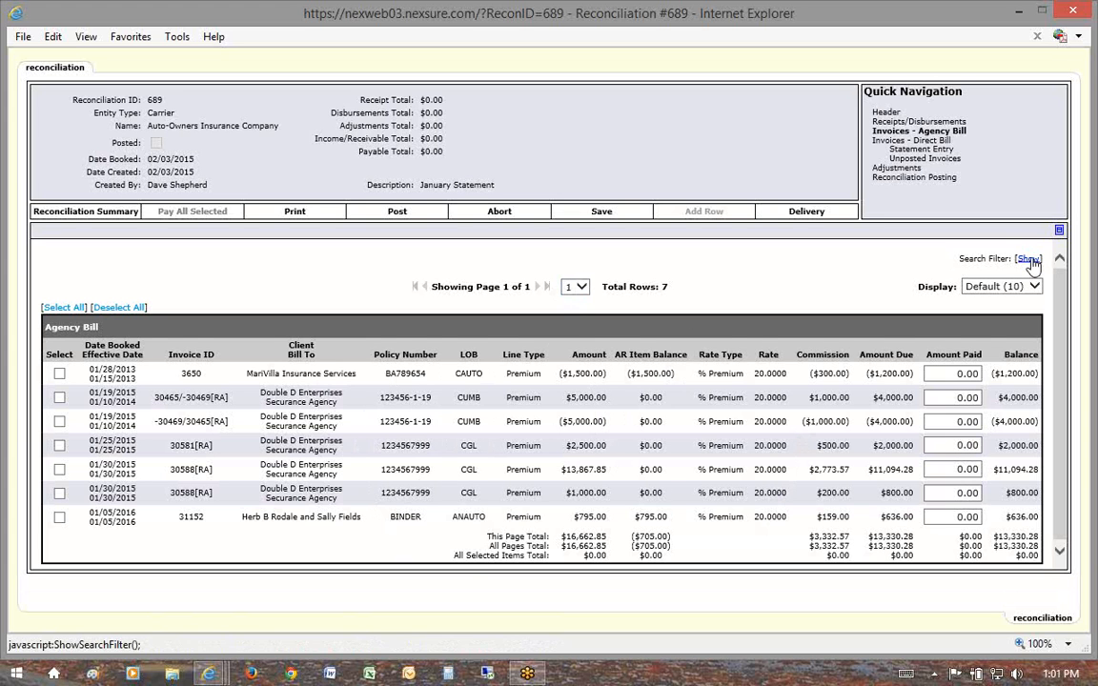
# Filter the agency bill invoices to Paid only and check their AR item balances.
pyautogui.click(1028, 259)
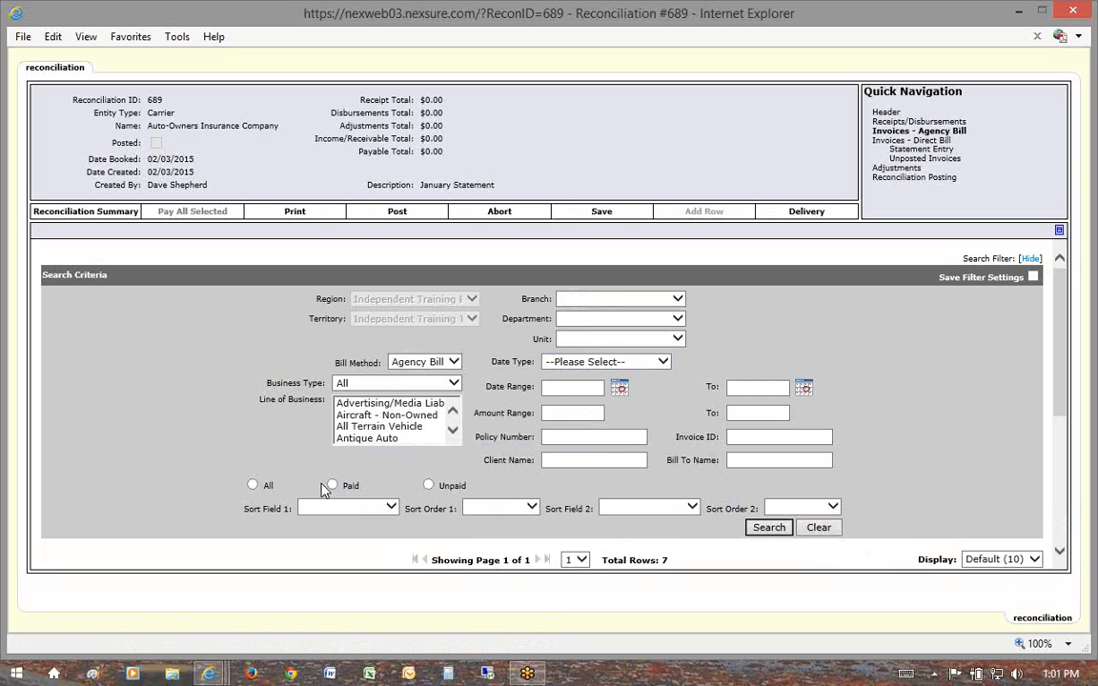
pyautogui.click(333, 486)
pyautogui.click(768, 527)
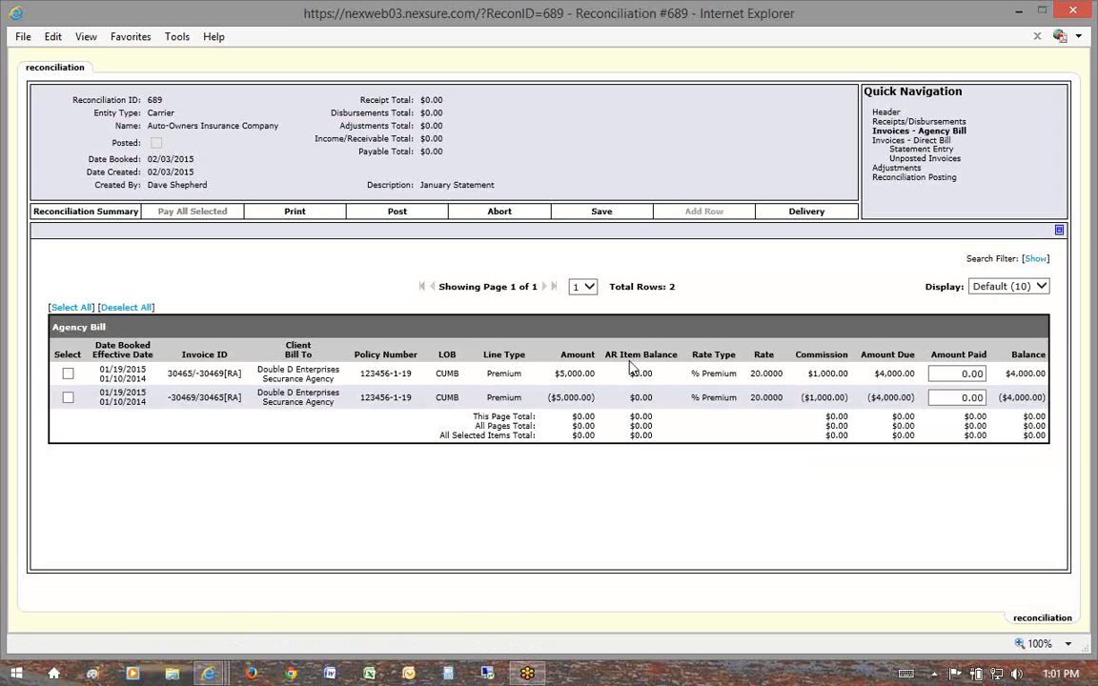
pyautogui.moveTo(611, 359); pyautogui.dragTo(644, 381)
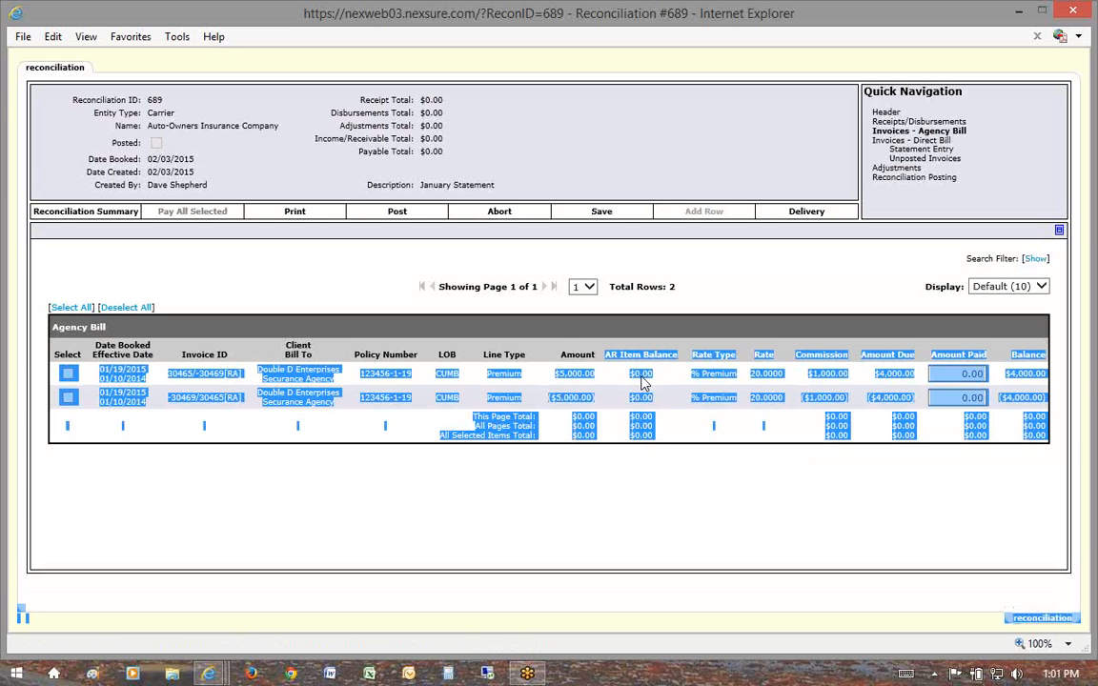
pyautogui.click(648, 402)
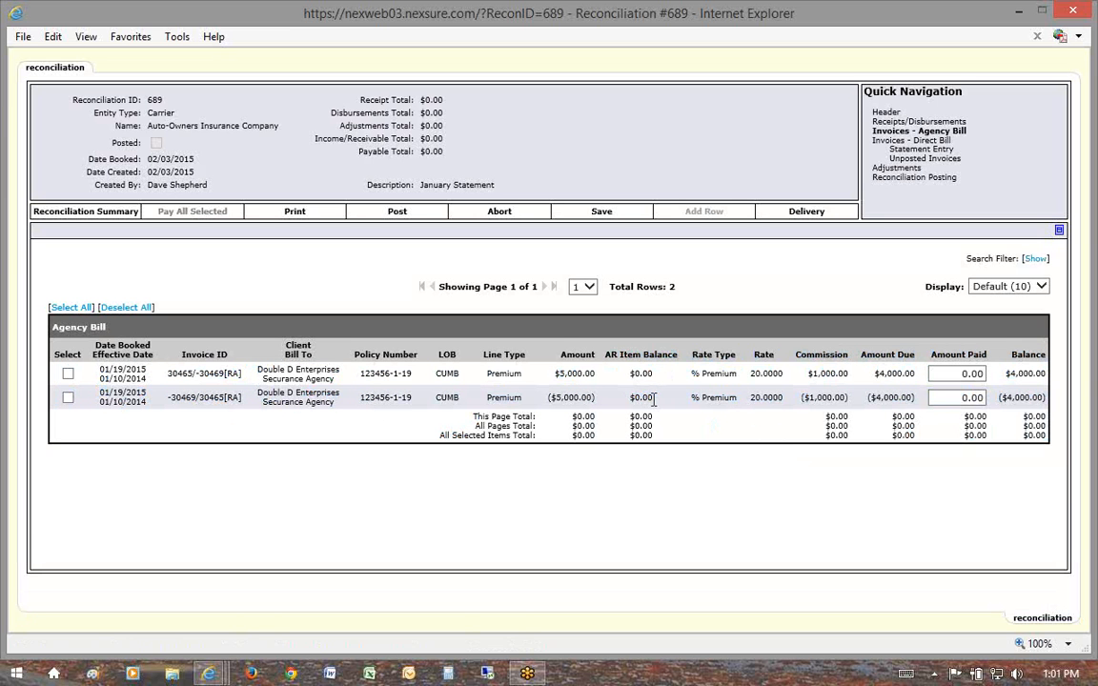
# Set the invoice filter to All, leave the policy number and client name empty, and run the search.
pyautogui.click(1035, 259)
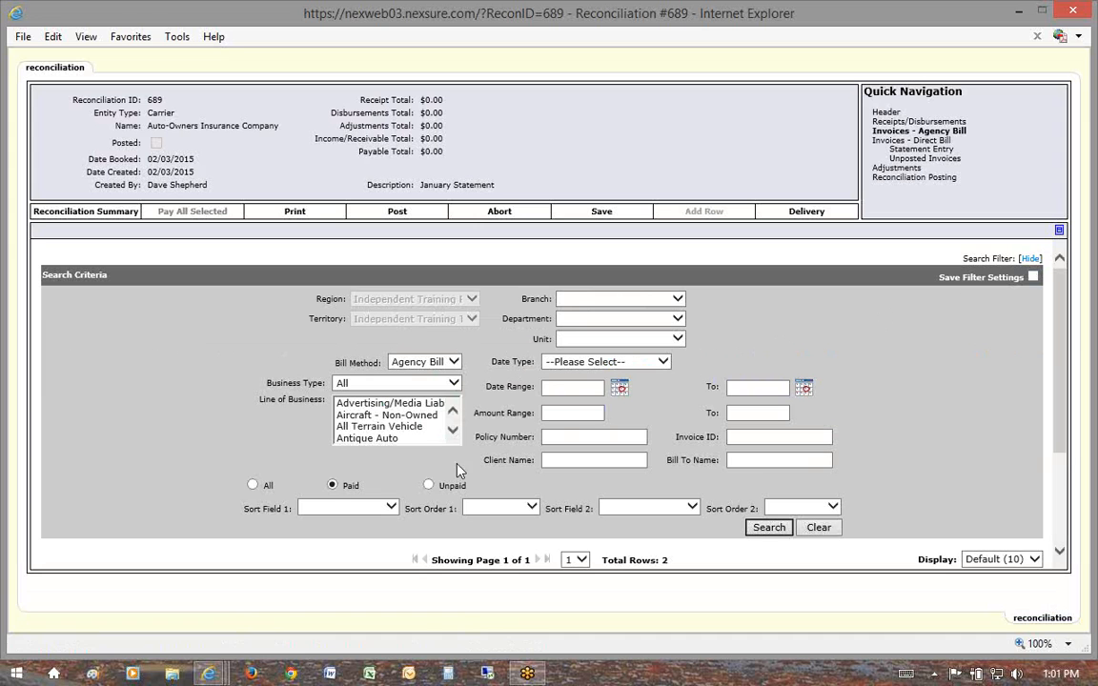
pyautogui.click(254, 487)
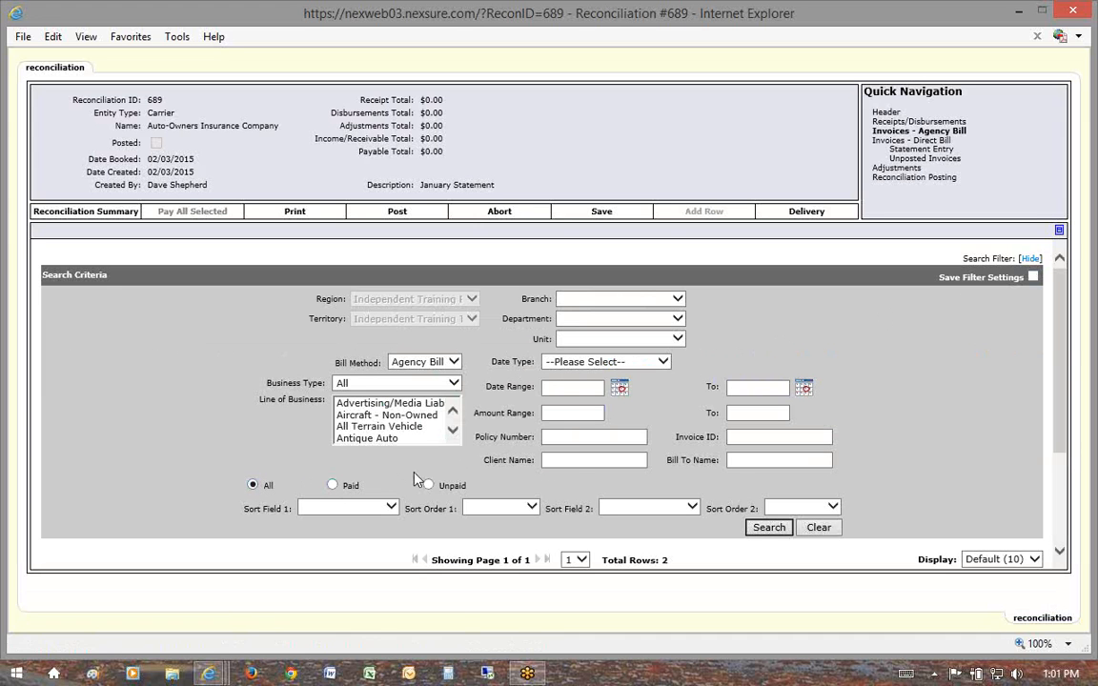
pyautogui.click(577, 437)
pyautogui.click(564, 460)
pyautogui.click(581, 461)
pyautogui.click(765, 529)
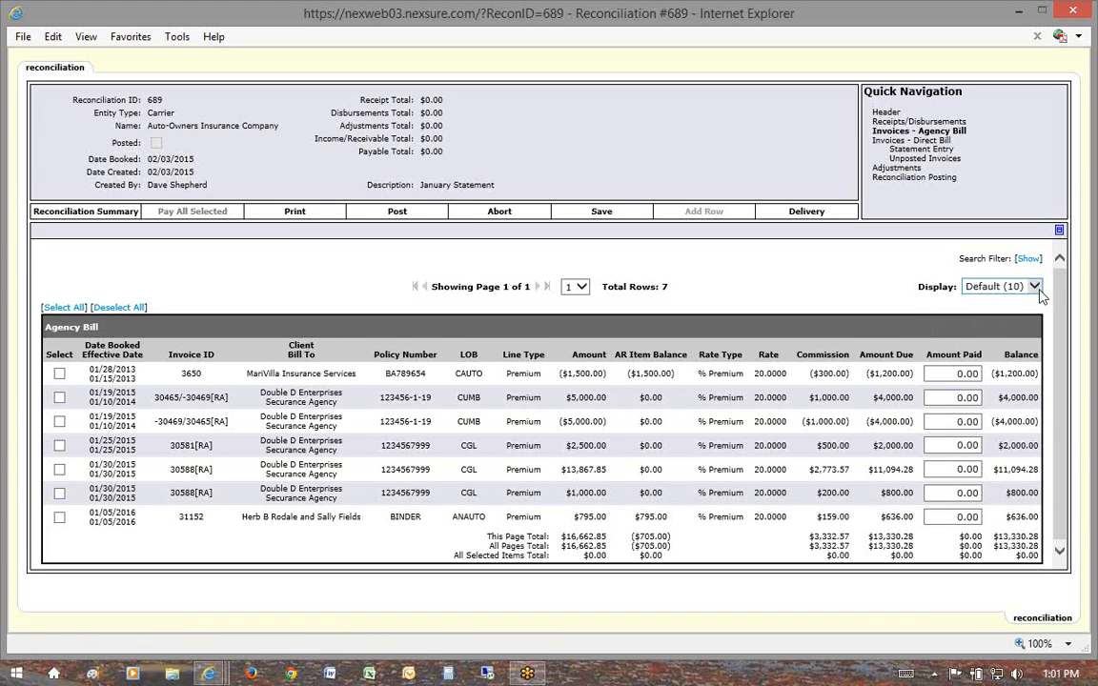
# Display 500 agency bill invoices per page and open the search filter again.
pyautogui.click(1035, 288)
pyautogui.click(973, 298)
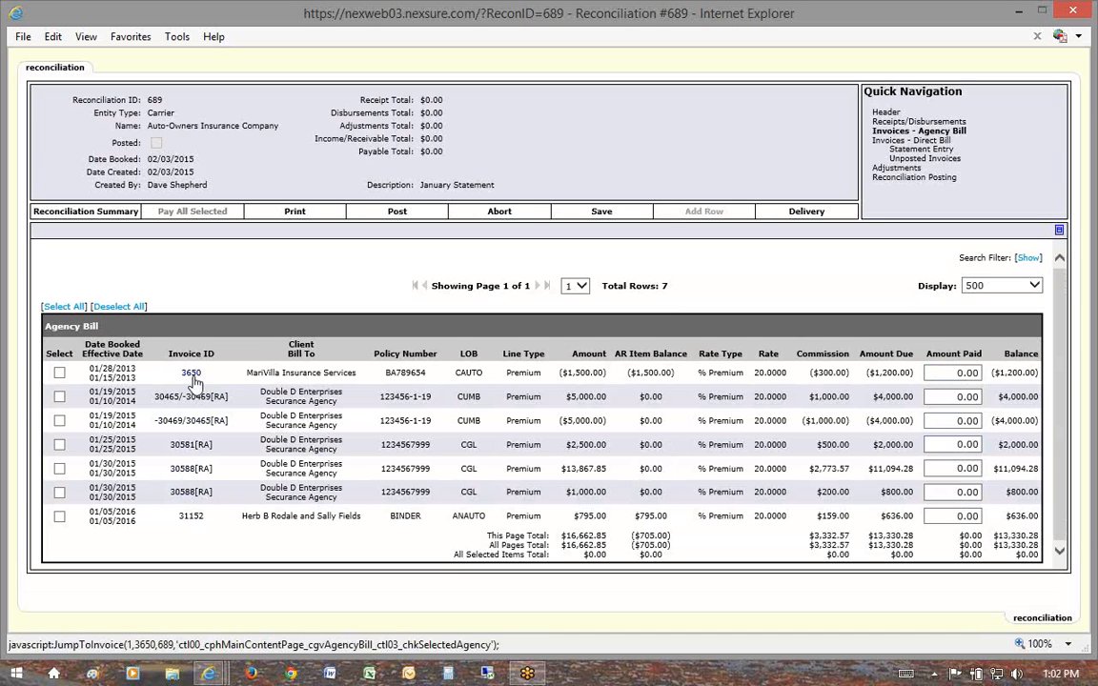
pyautogui.click(1028, 258)
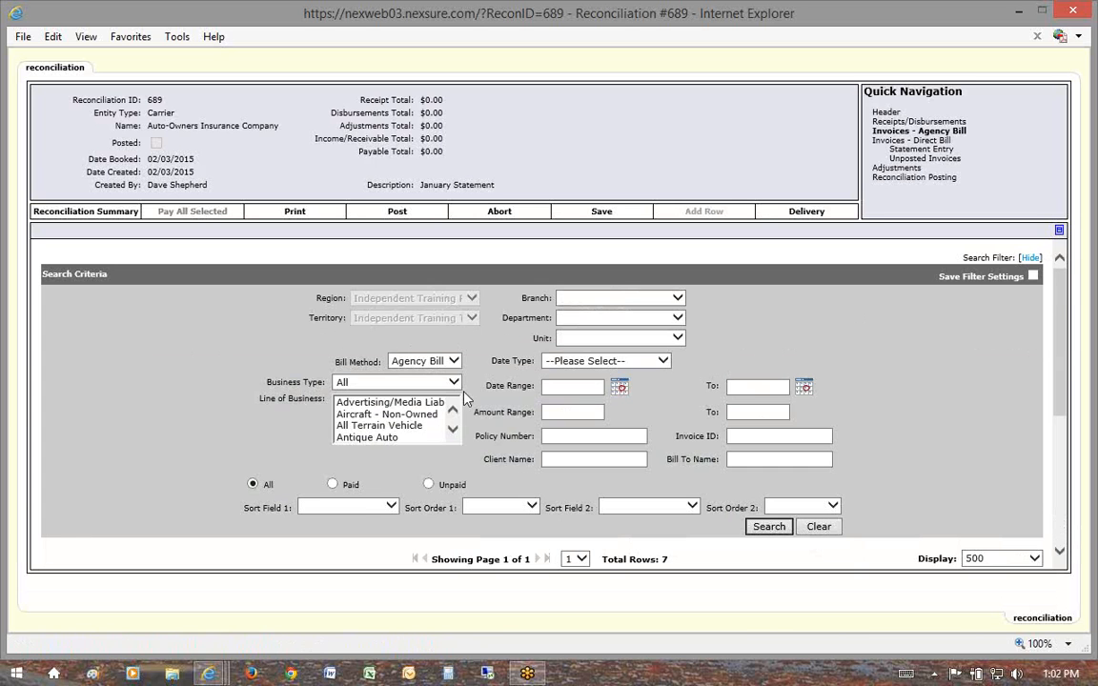
# Try Client Name and Policy Number as the first sort field, with both ascending and descending order.
pyautogui.click(362, 513)
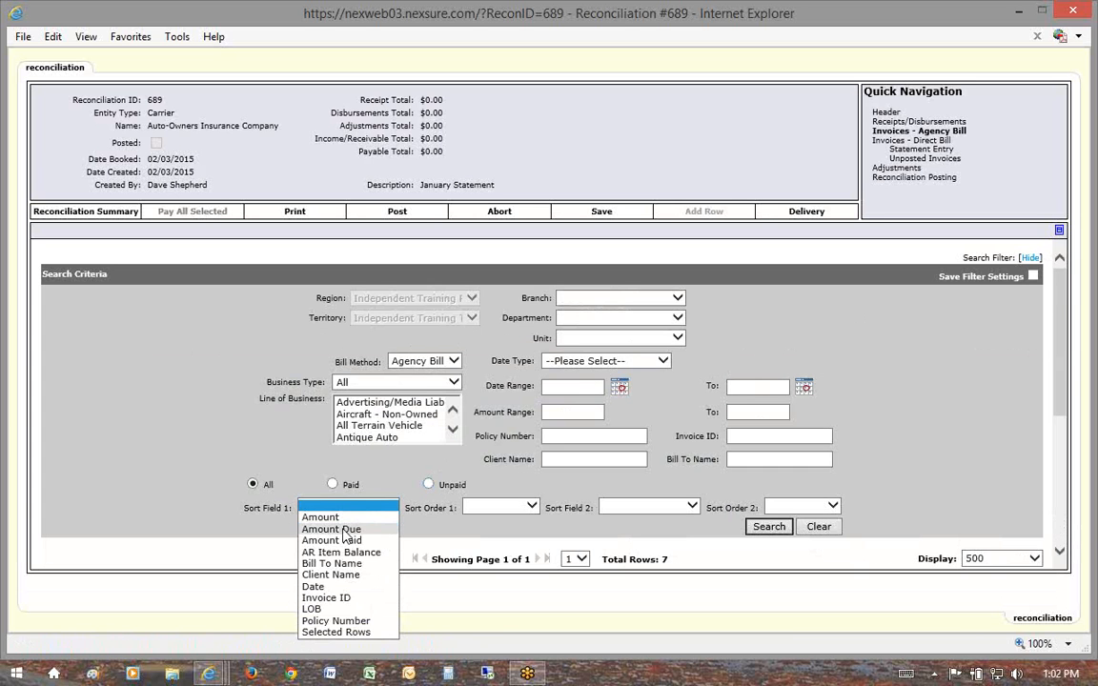
pyautogui.click(343, 578)
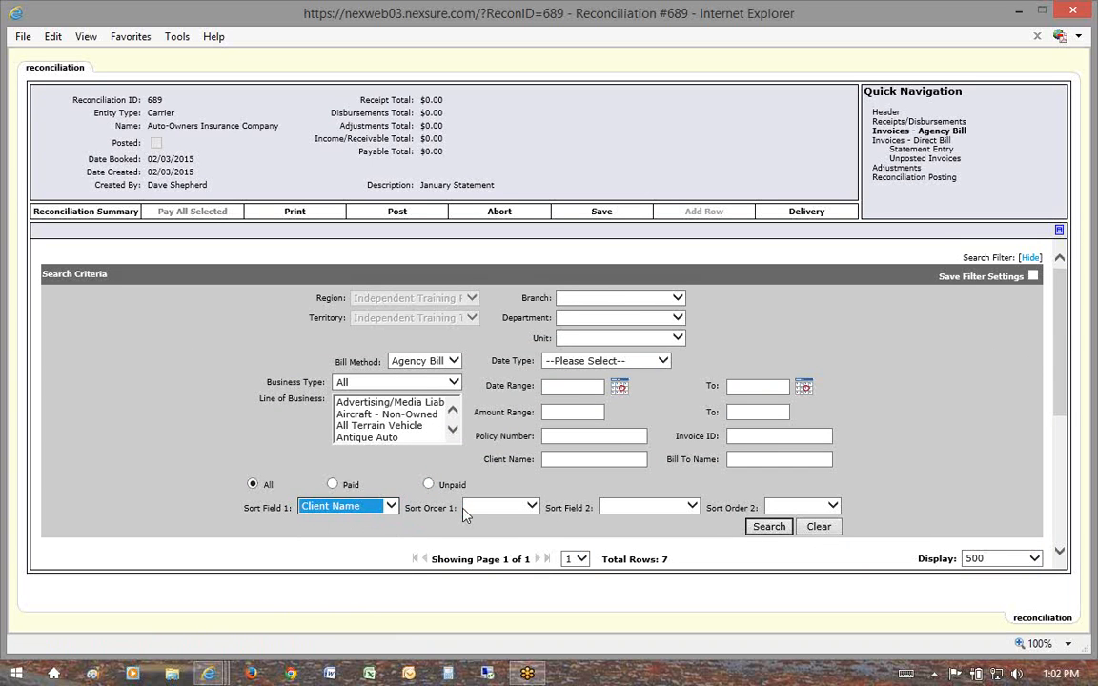
pyautogui.click(486, 507)
pyautogui.click(486, 517)
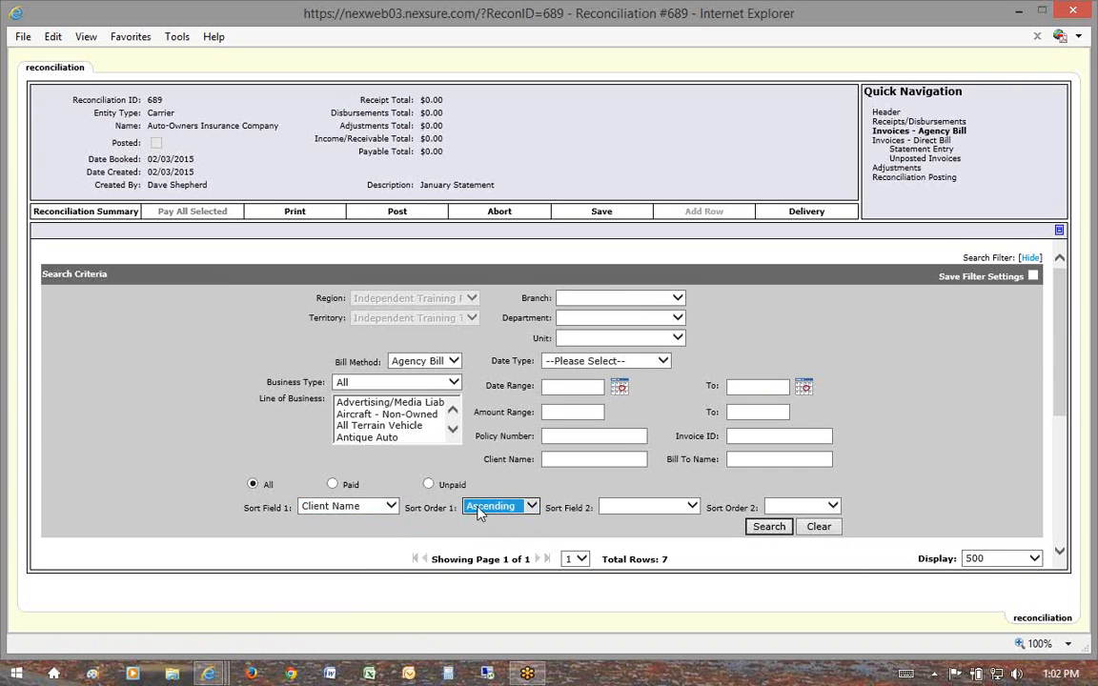
pyautogui.click(490, 507)
pyautogui.click(482, 519)
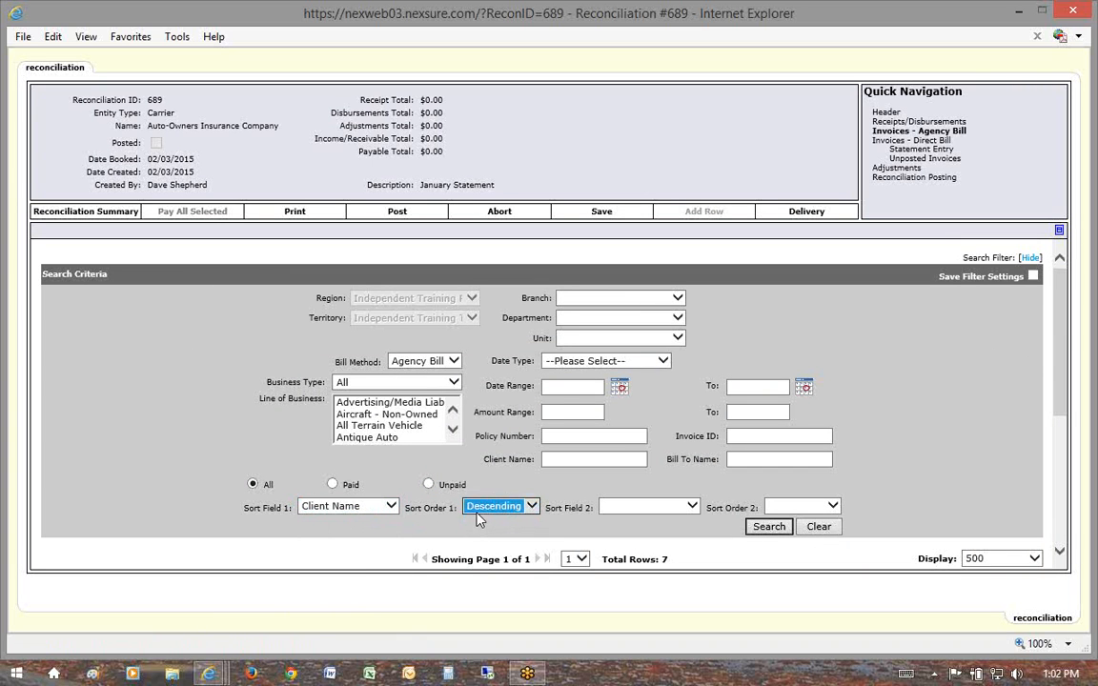
pyautogui.click(347, 506)
pyautogui.click(344, 562)
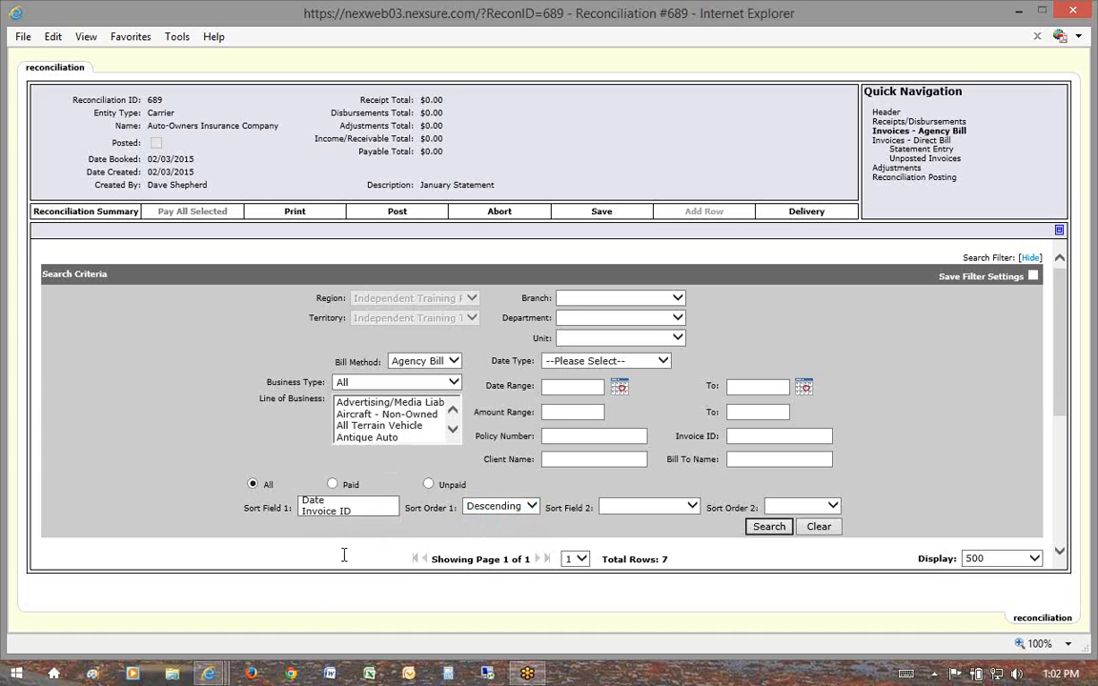
pyautogui.click(342, 511)
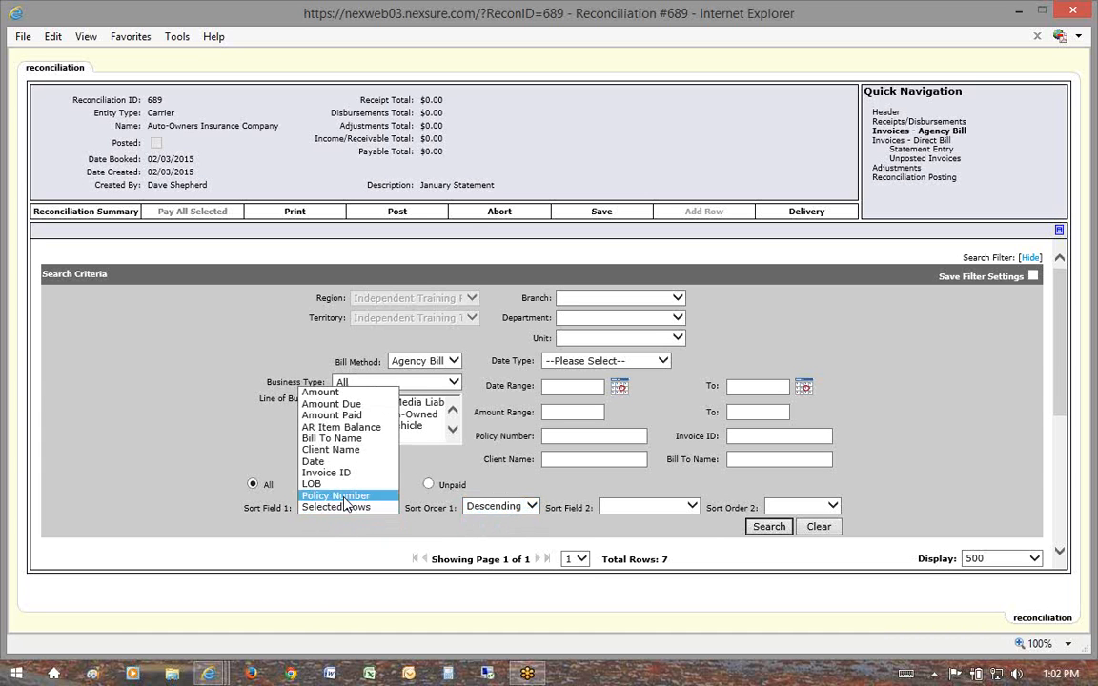
pyautogui.click(336, 495)
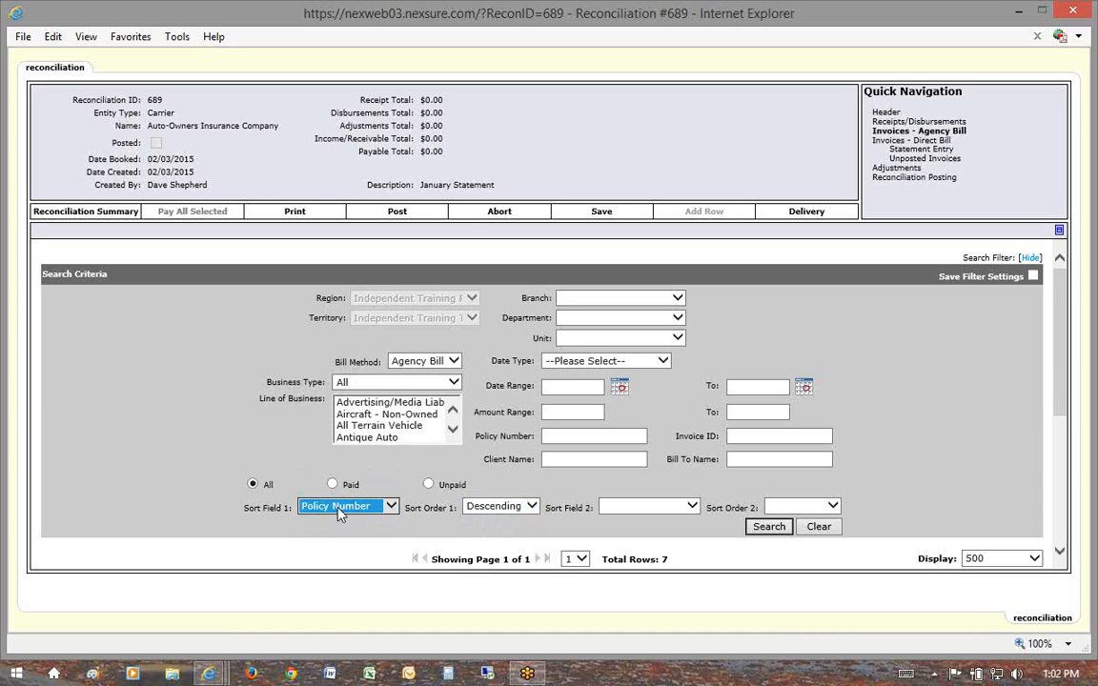
# Sort the agency bill invoices by Client Name in Ascending order and run the search.
pyautogui.click(340, 510)
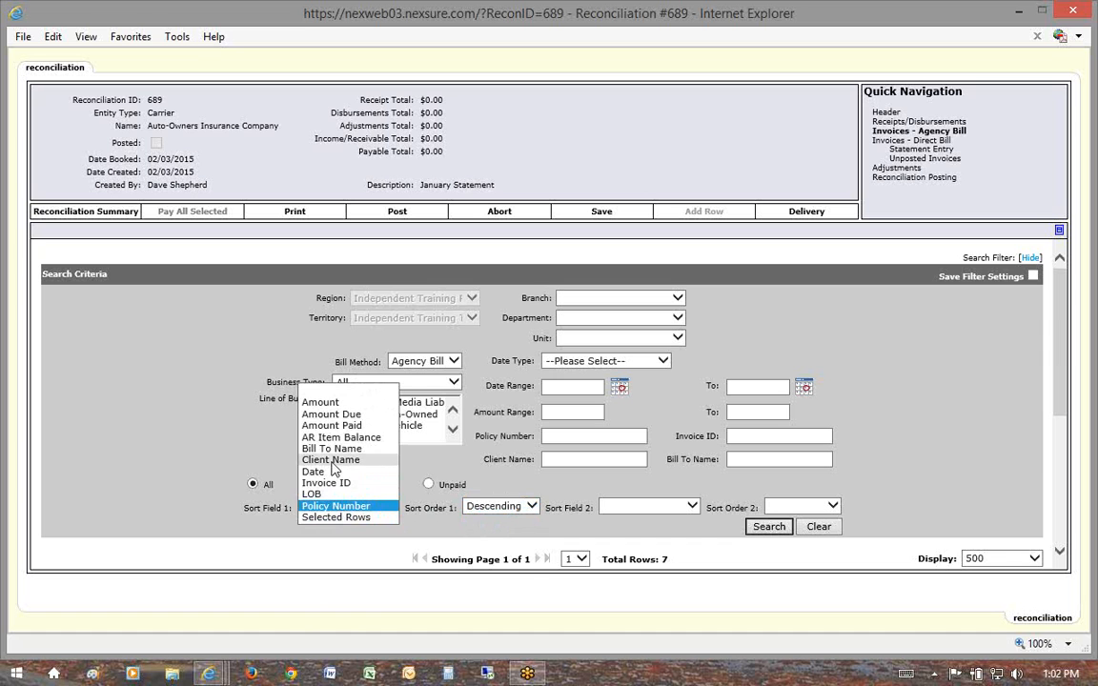
pyautogui.click(331, 460)
pyautogui.click(493, 513)
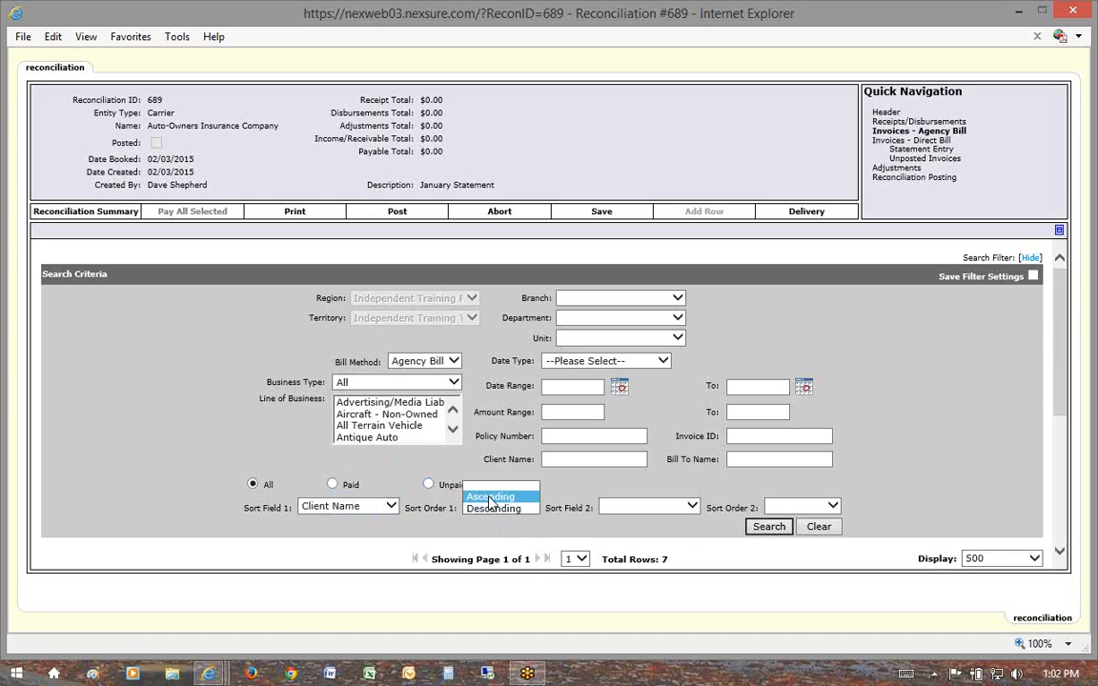
pyautogui.click(491, 494)
pyautogui.click(750, 531)
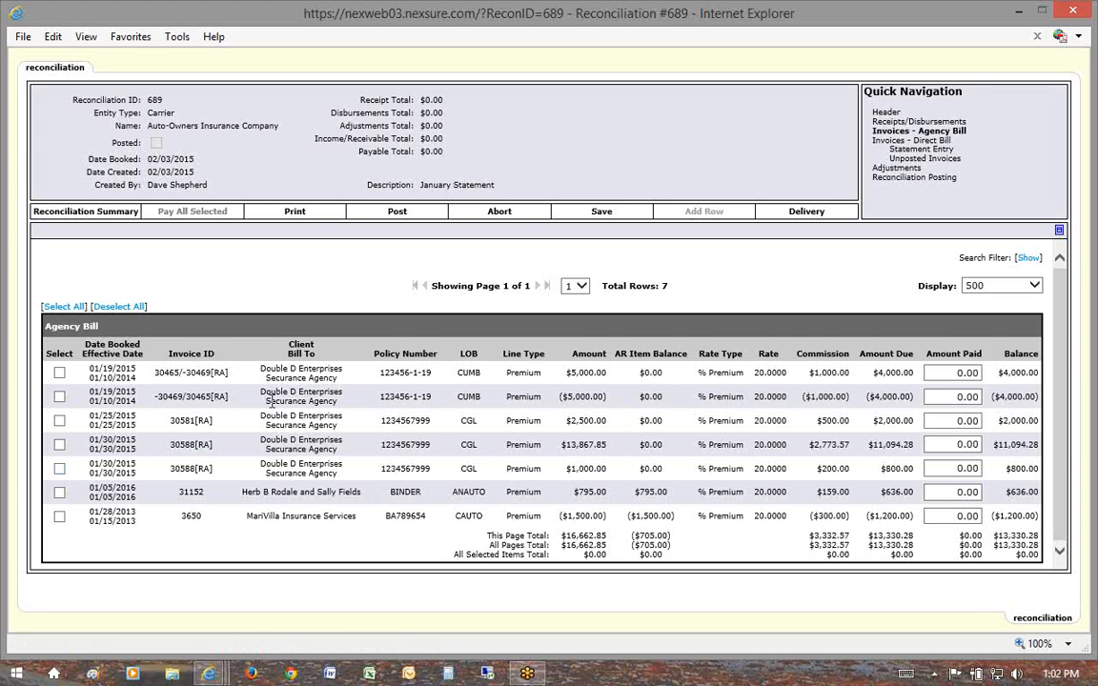
# Try selecting the $5,000.00 Double D Enterprises CUMB invoice, check its invoice ID and deselect it.
pyautogui.click(59, 374)
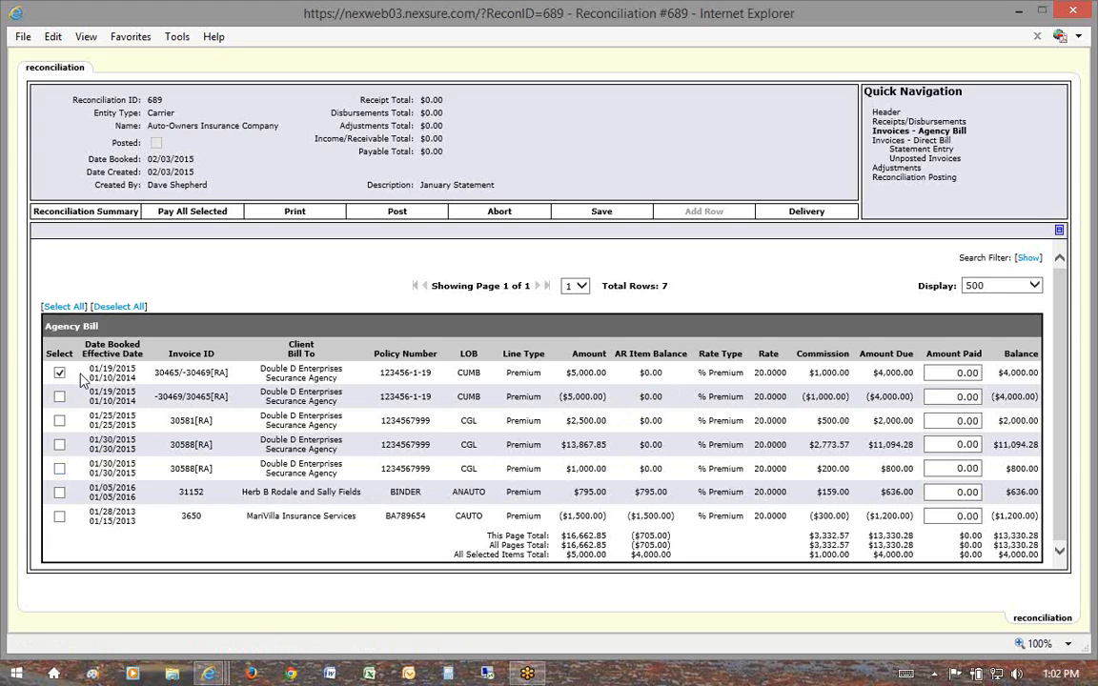
pyautogui.moveTo(147, 379); pyautogui.dragTo(186, 380)
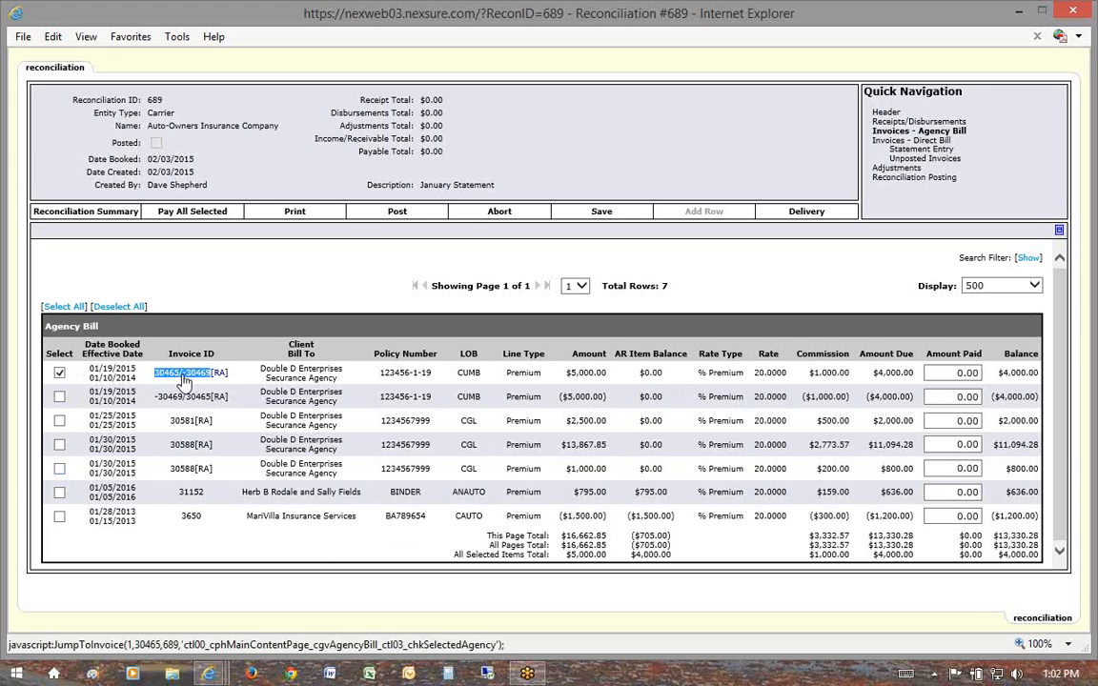
pyautogui.click(173, 387)
pyautogui.click(59, 373)
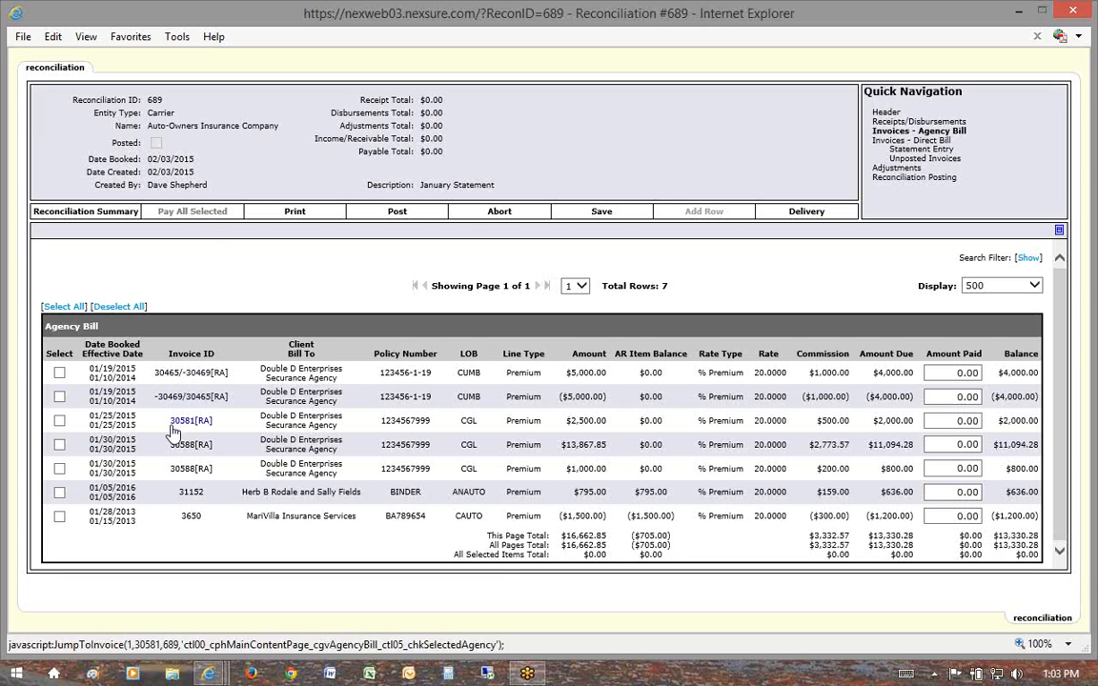
# Select the three Double D Enterprises CGL invoices and the ANAUTO binder invoice for payment.
pyautogui.click(59, 422)
pyautogui.click(59, 444)
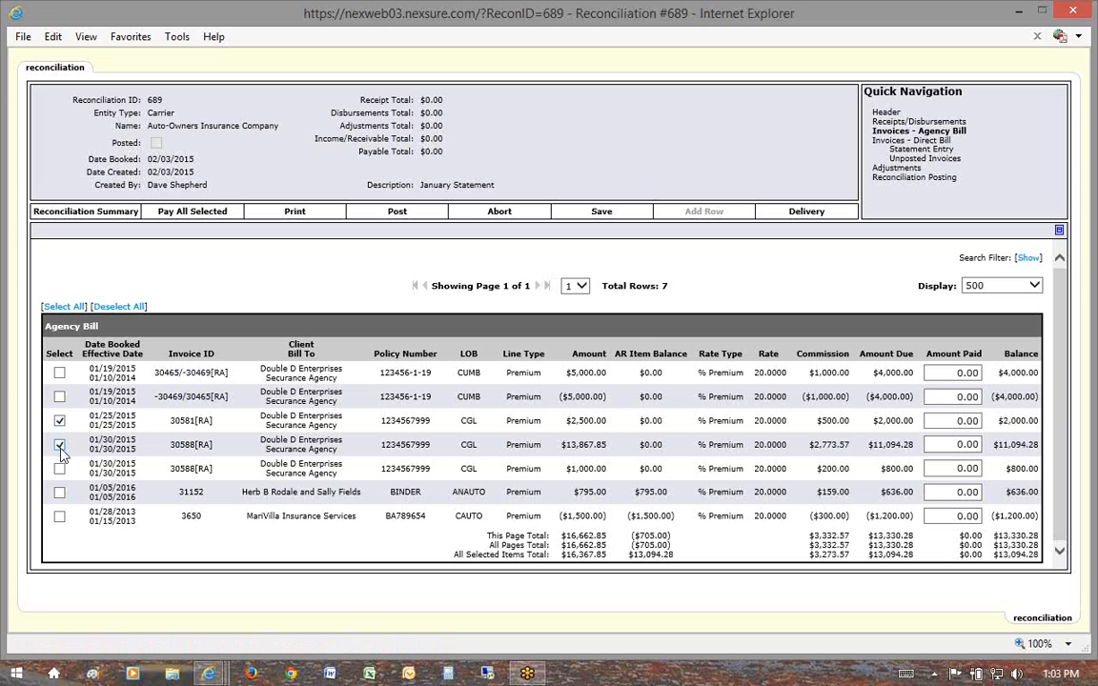
pyautogui.click(59, 469)
pyautogui.click(59, 492)
# Enter a partial payment of 1,500.00 as the amount paid on the $2,500.00 CGL invoice.
pyautogui.moveTo(932, 356); pyautogui.dragTo(974, 355)
pyautogui.click(939, 422)
pyautogui.write('1,5')
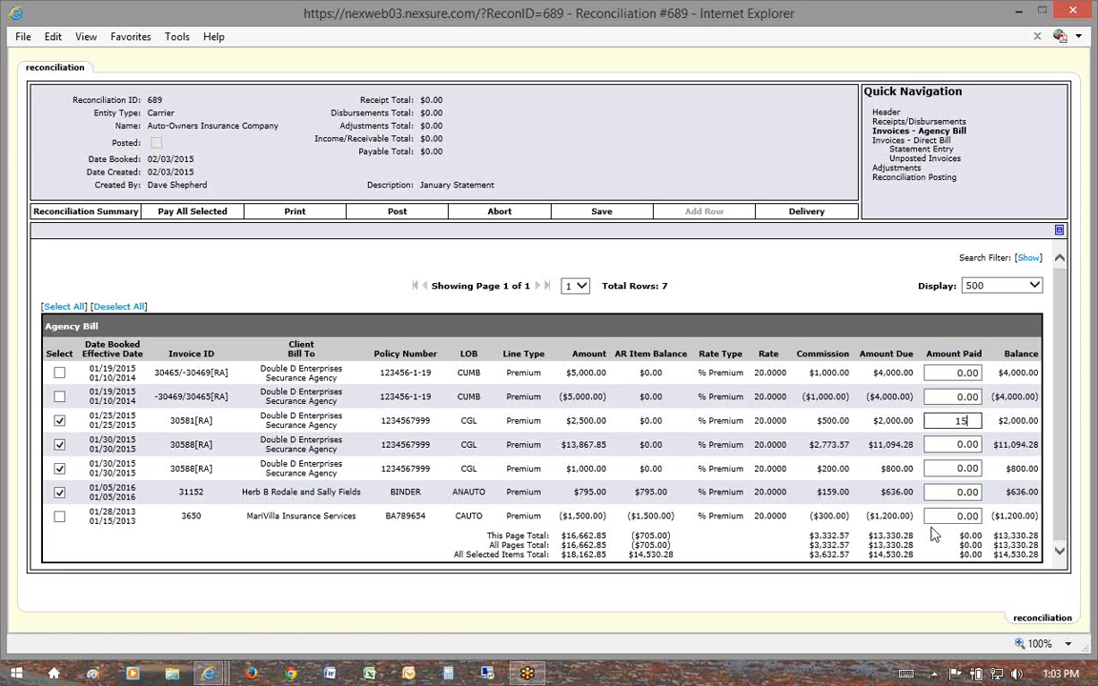
pyautogui.write('00')
pyautogui.click(952, 444)
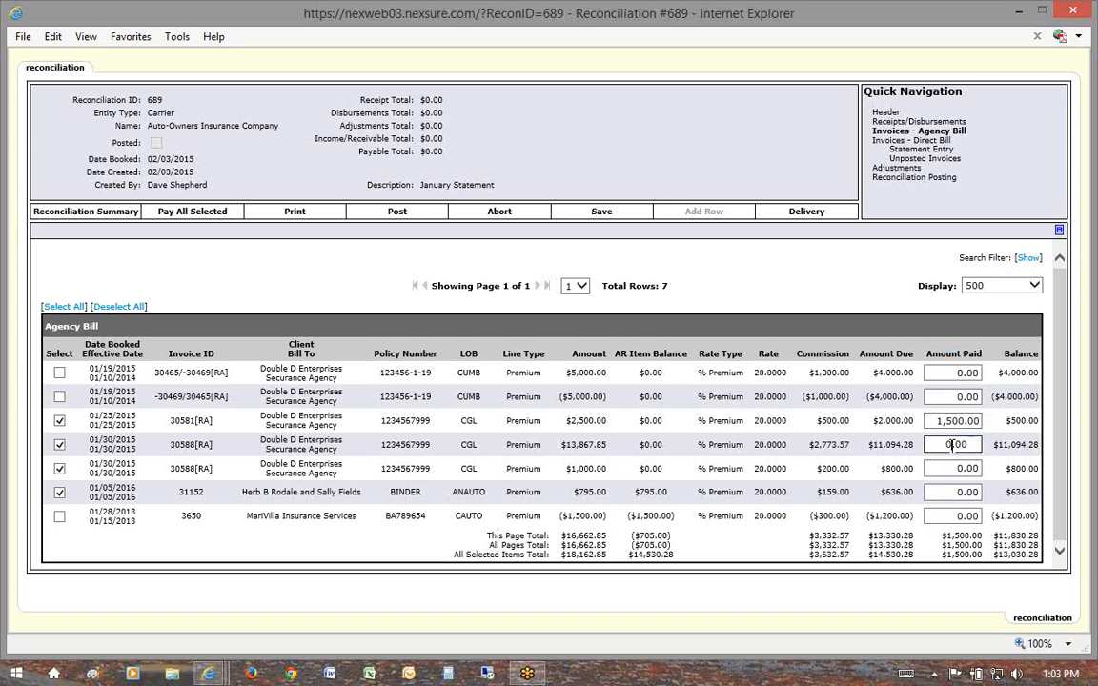
# Set the amount paid on the $2,500.00 CGL invoice to 2,000.00.
pyautogui.moveTo(935, 422); pyautogui.dragTo(982, 446)
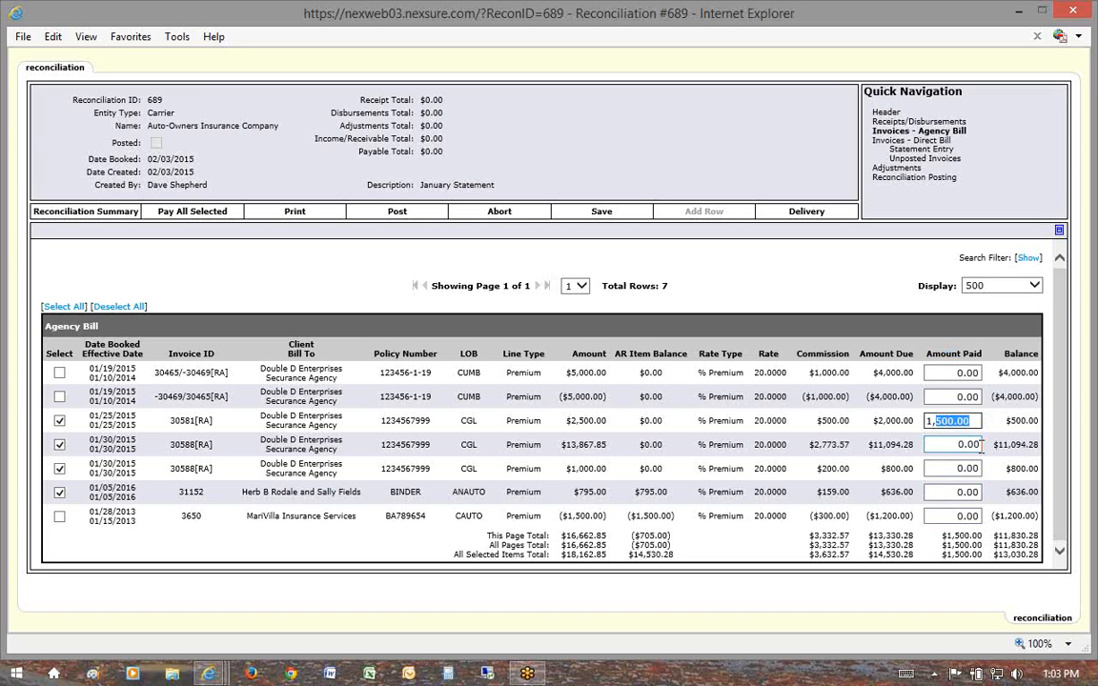
pyautogui.press('BackSpace')
pyautogui.click(955, 469)
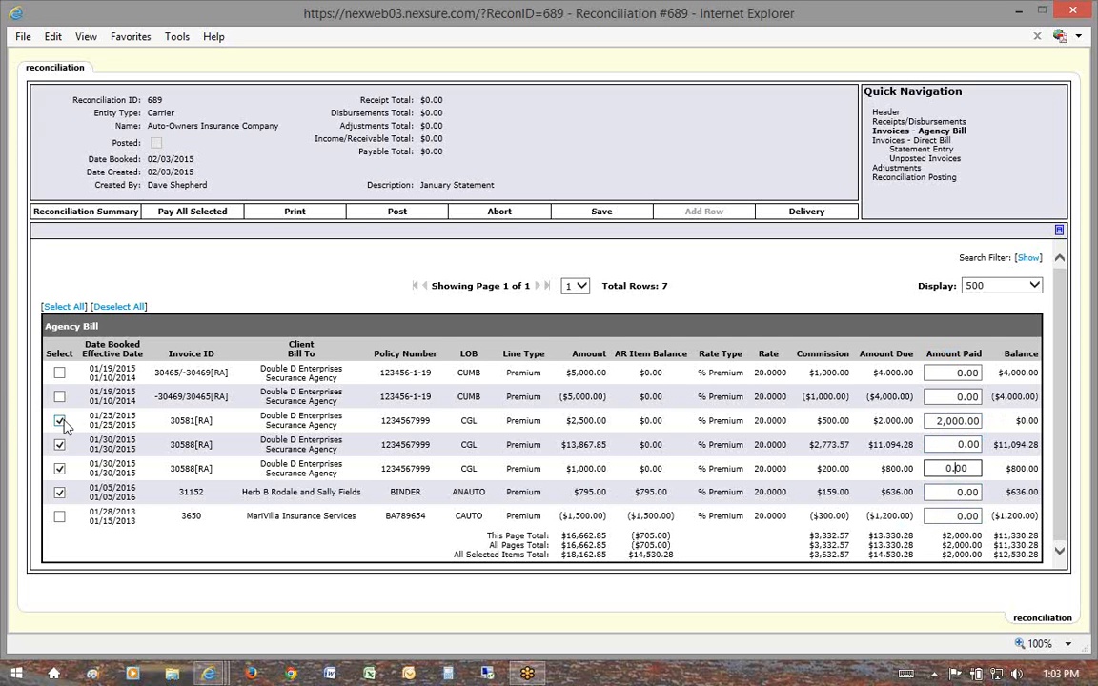
# Pay all selected agency bill invoices, checking the total selected amount before accepting the payments.
pyautogui.click(189, 212)
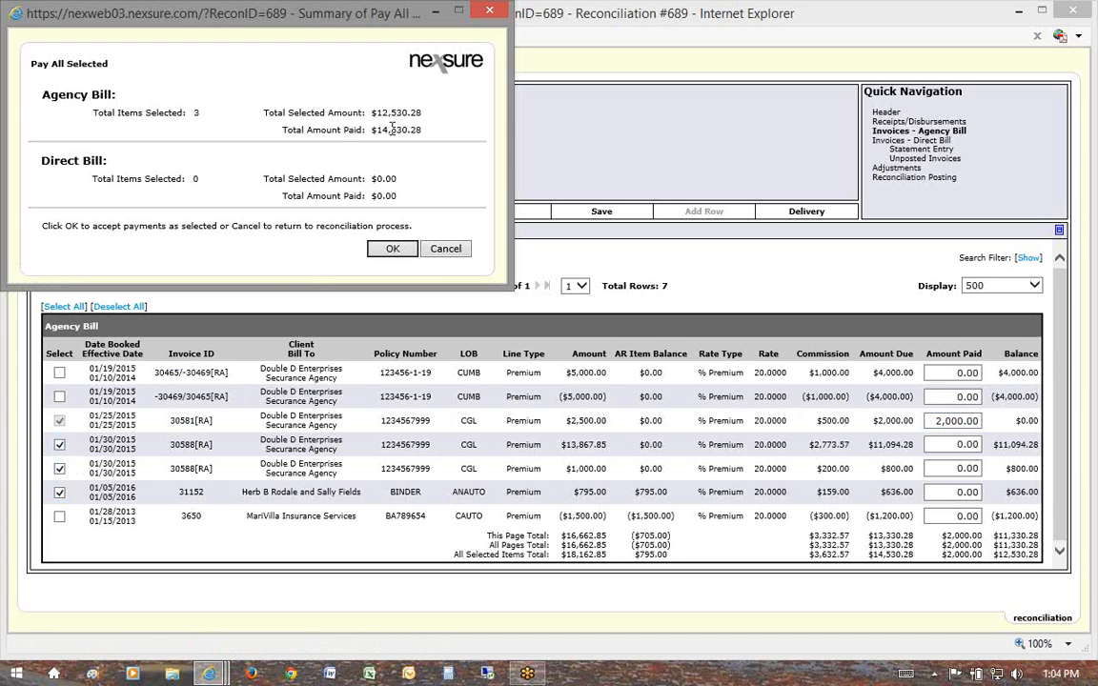
pyautogui.moveTo(376, 113); pyautogui.dragTo(401, 113)
pyautogui.click(389, 247)
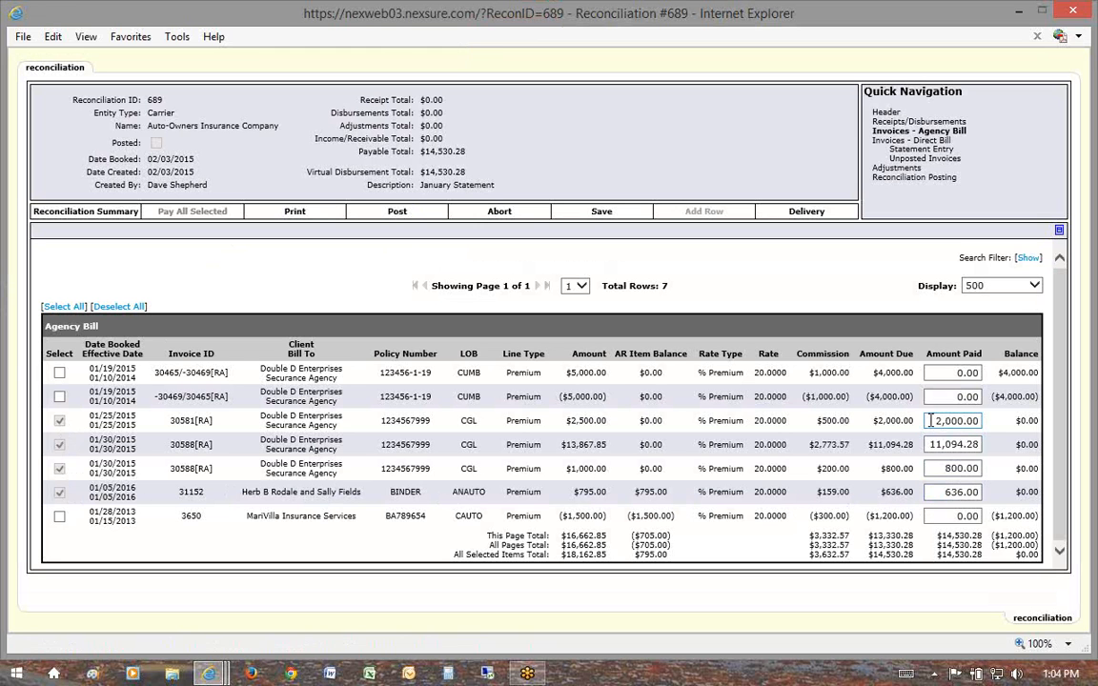
# Check the invoices' paid amounts and balances against the reconciliation's Payable Total and Virtual Disbursement Total.
pyautogui.click(961, 490)
pyautogui.moveTo(1010, 354); pyautogui.dragTo(1036, 354)
pyautogui.moveTo(421, 150); pyautogui.dragTo(463, 155)
pyautogui.moveTo(308, 172); pyautogui.dragTo(382, 168)
pyautogui.doubleClick(441, 173)
pyautogui.click(338, 173)
pyautogui.moveTo(461, 172); pyautogui.dragTo(425, 172)
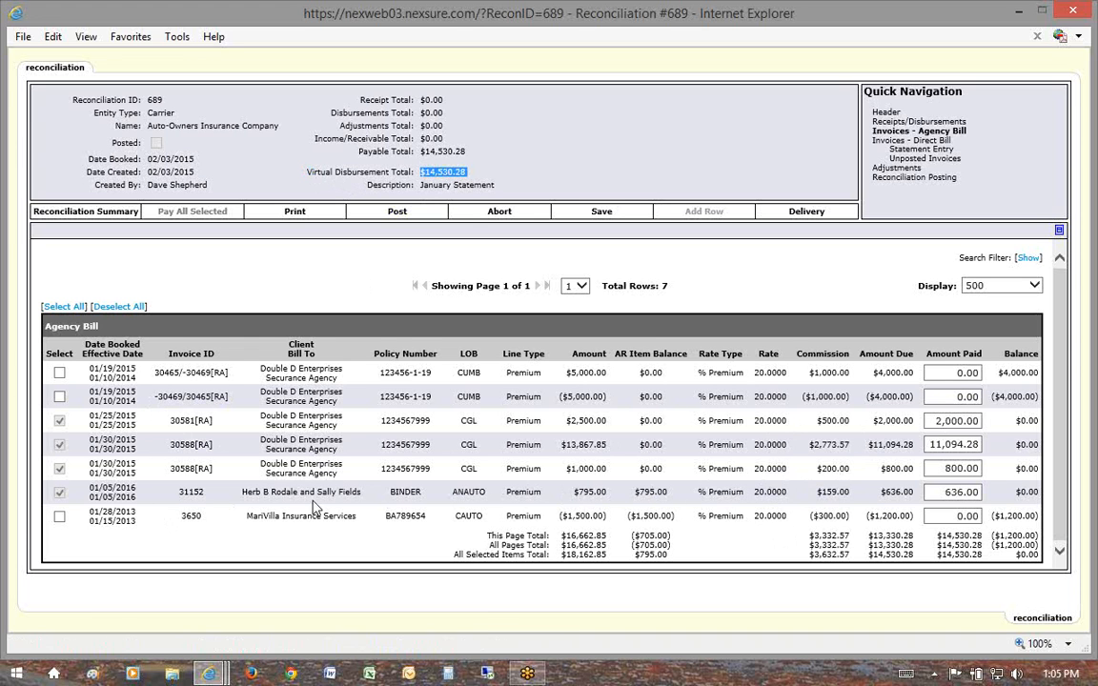
# Open the ANAUTO binder invoice from the reconciliation and lower its agency commission rate by 2 percentage points.
pyautogui.click(759, 492)
pyautogui.doubleClick(759, 493)
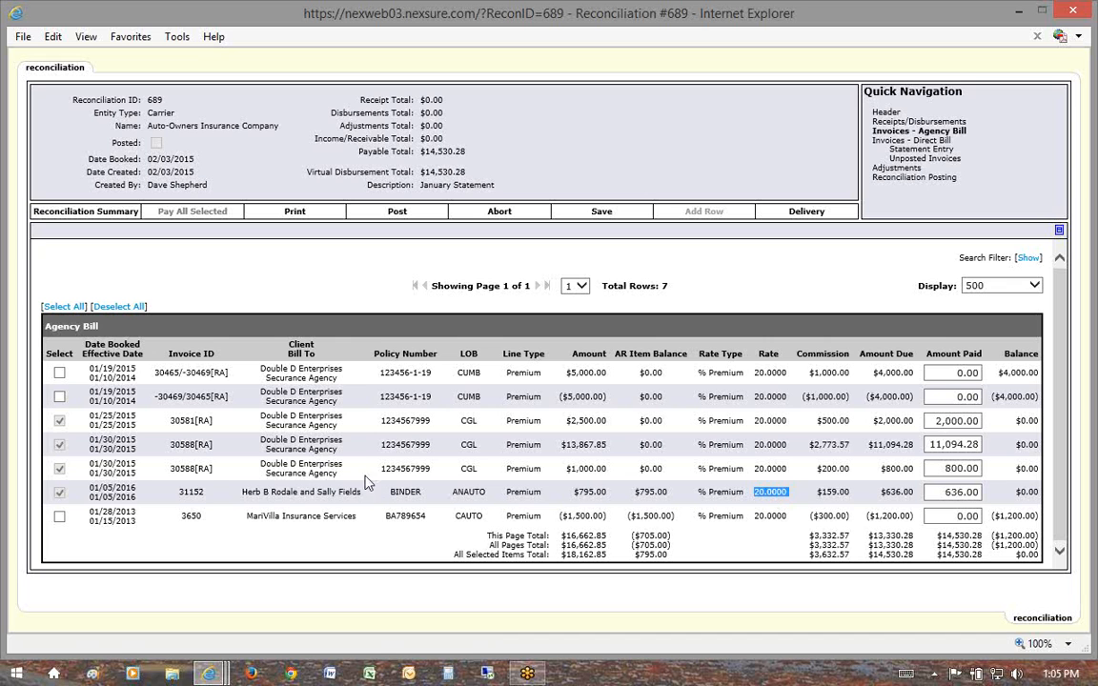
pyautogui.click(191, 494)
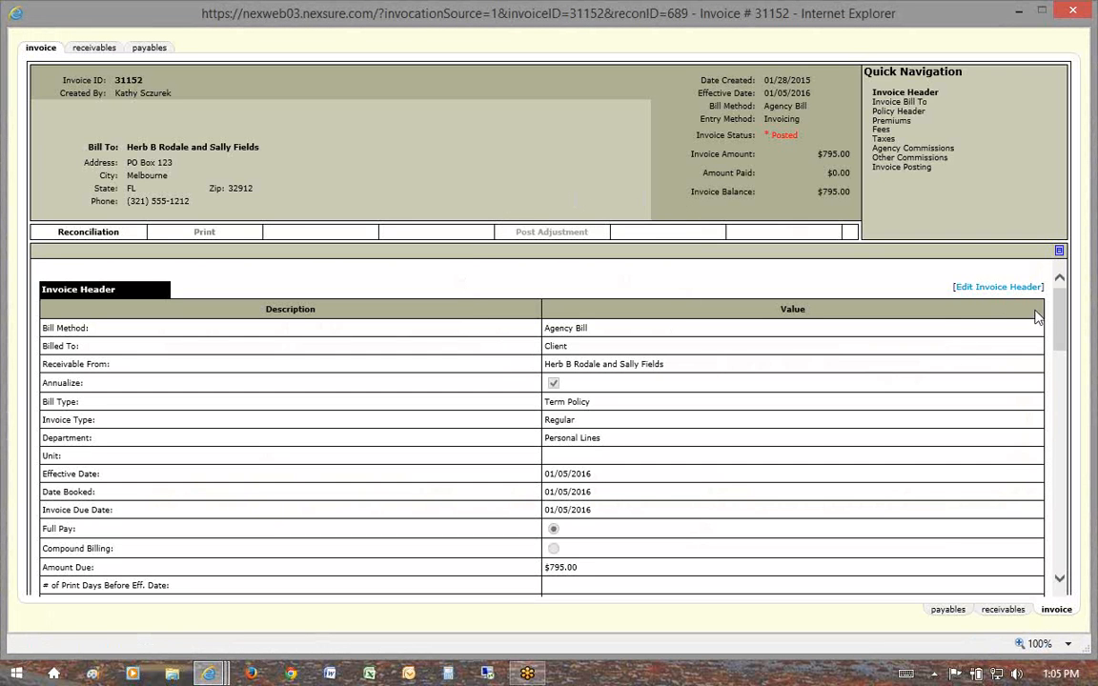
pyautogui.moveTo(1062, 320); pyautogui.dragTo(1056, 500)
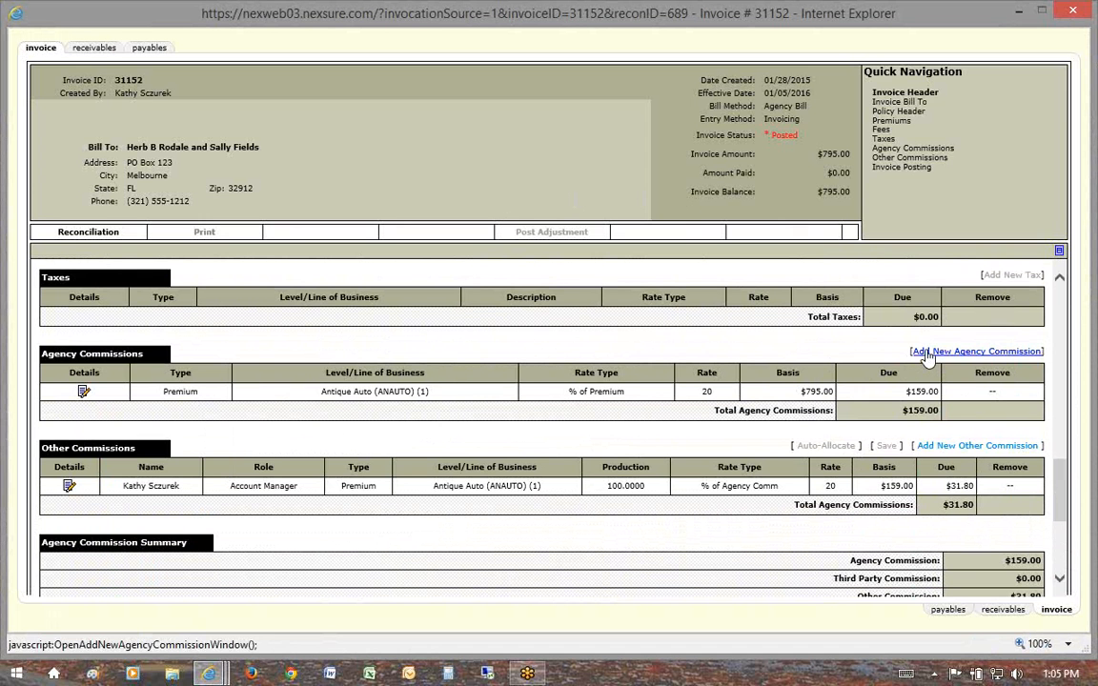
pyautogui.click(84, 393)
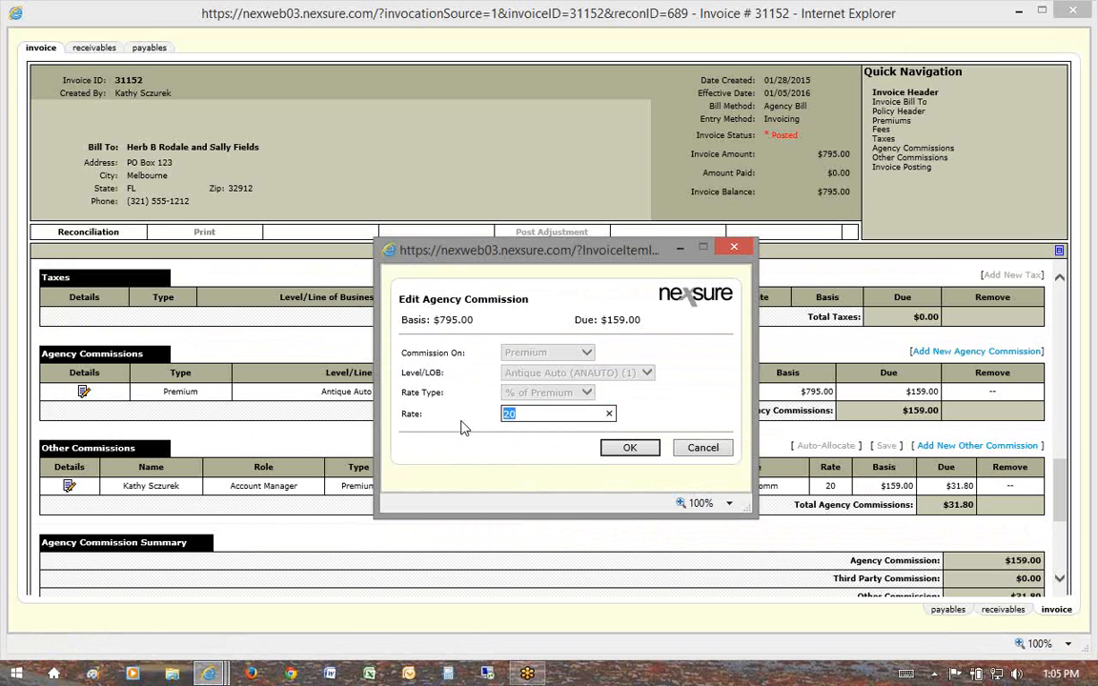
pyautogui.click(629, 448)
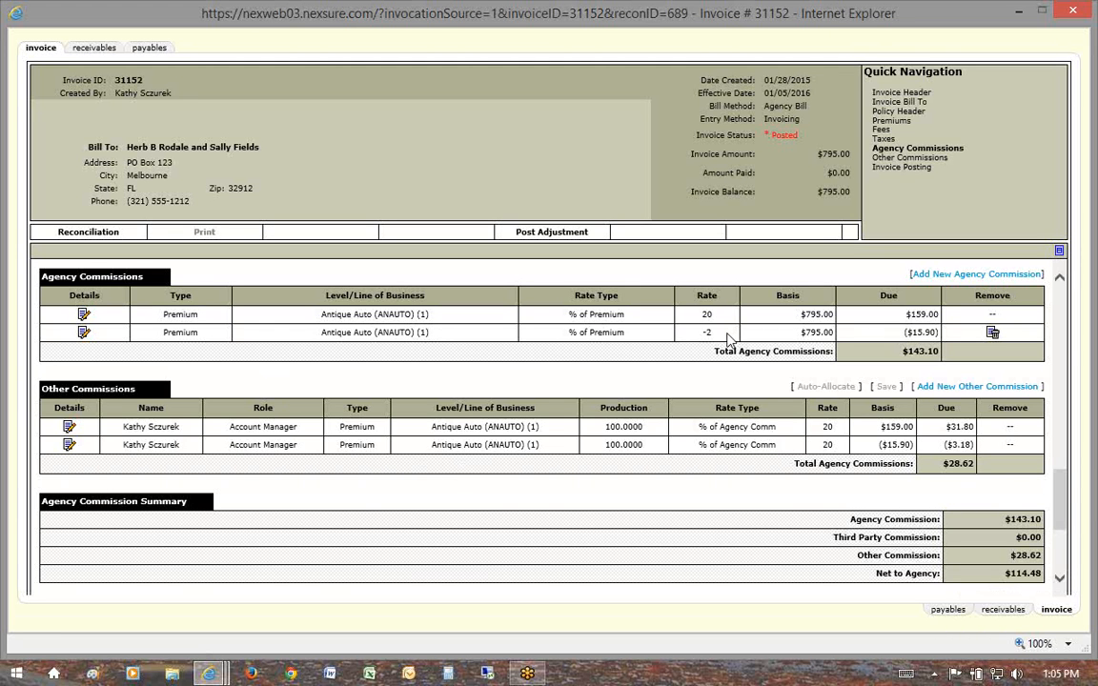
# Examine the rate and basis of the agency commission adjustment and its effect on the account manager's commission.
pyautogui.moveTo(721, 338); pyautogui.dragTo(703, 339)
pyautogui.click(706, 314)
pyautogui.moveTo(801, 315); pyautogui.dragTo(819, 313)
pyautogui.click(706, 333)
pyautogui.click(709, 333)
pyautogui.moveTo(879, 445); pyautogui.dragTo(913, 445)
pyautogui.moveTo(944, 445); pyautogui.dragTo(974, 445)
pyautogui.click(936, 476)
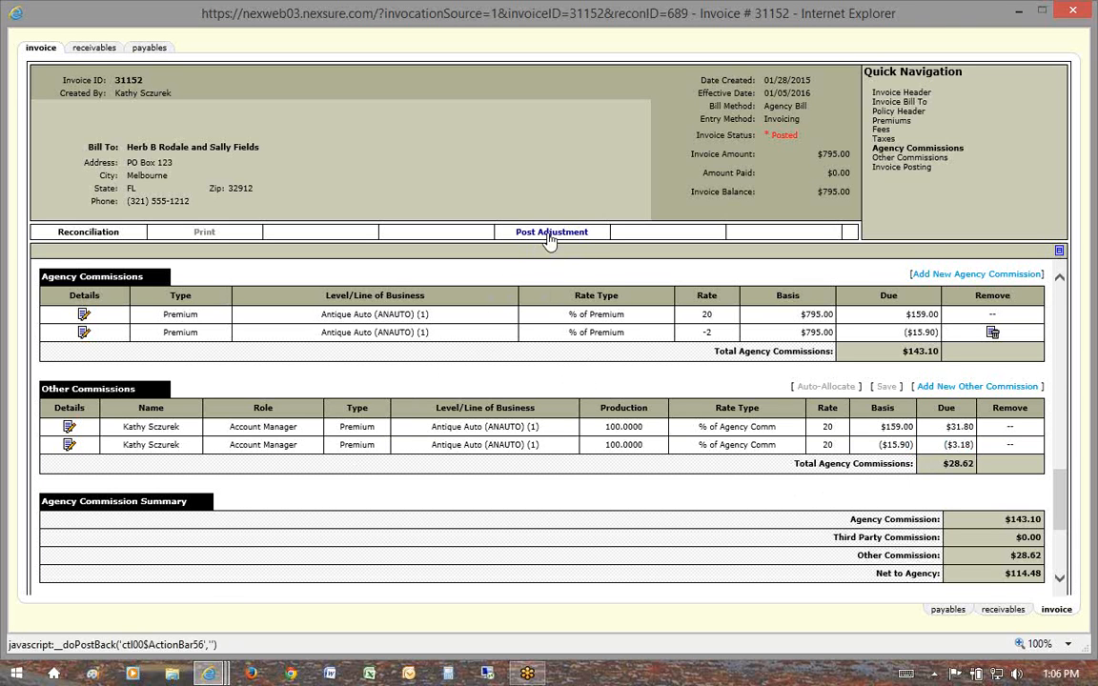
# Post the commission adjustment and pay the resulting ANAUTO adjustment item in the reconciliation.
pyautogui.click(500, 228)
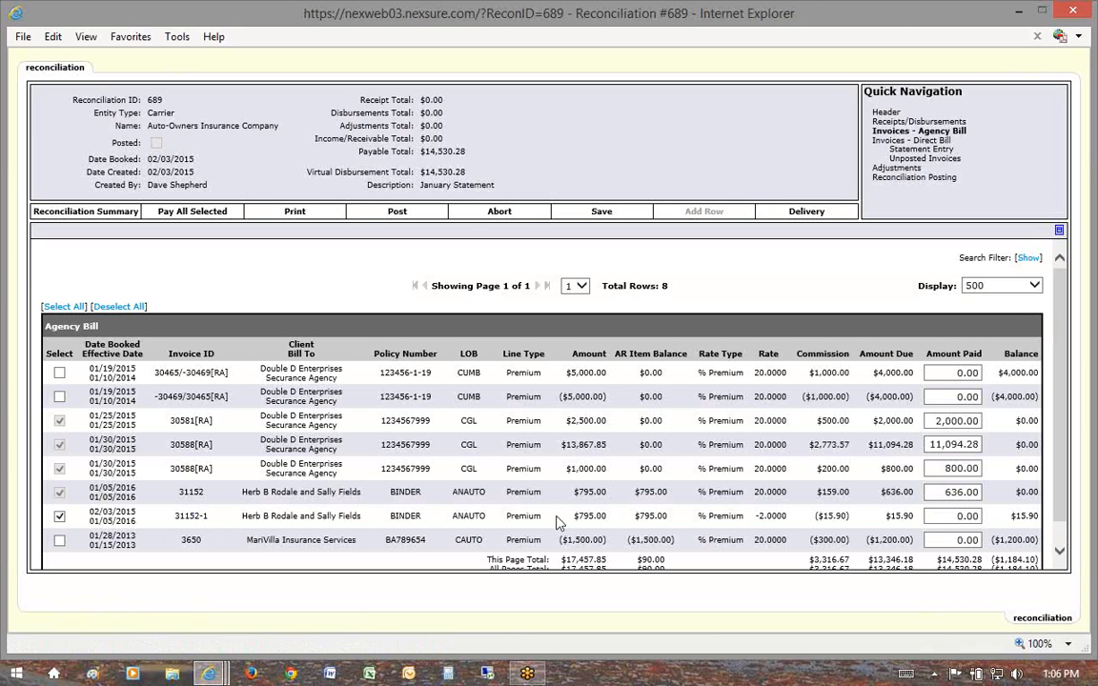
pyautogui.doubleClick(760, 516)
pyautogui.click(208, 214)
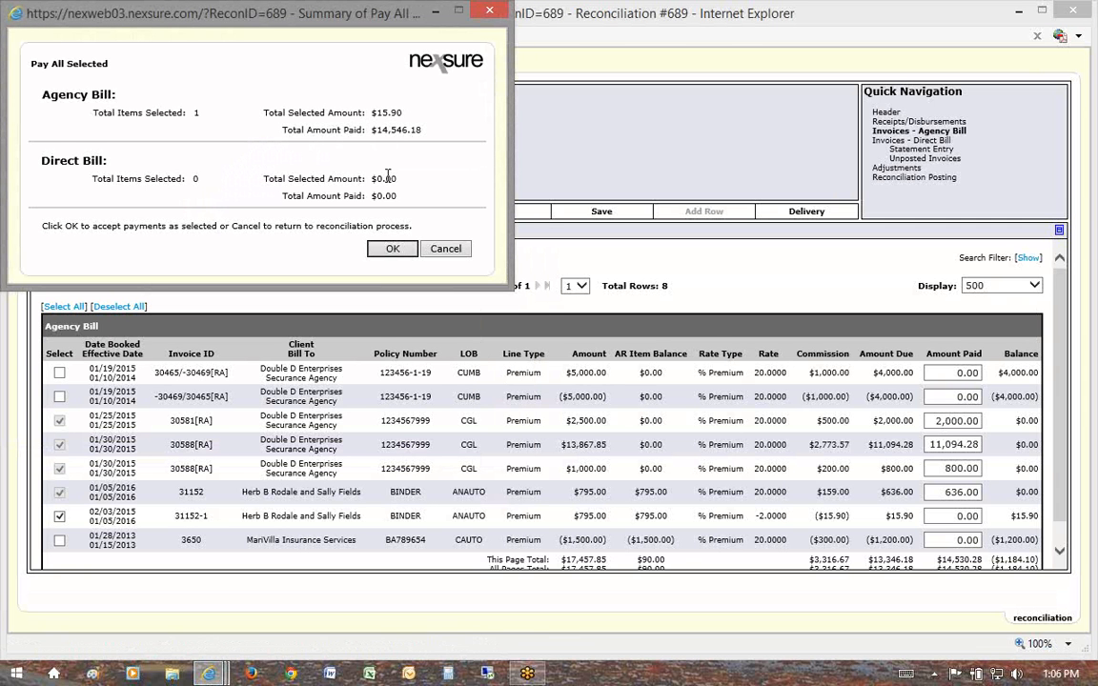
pyautogui.click(396, 250)
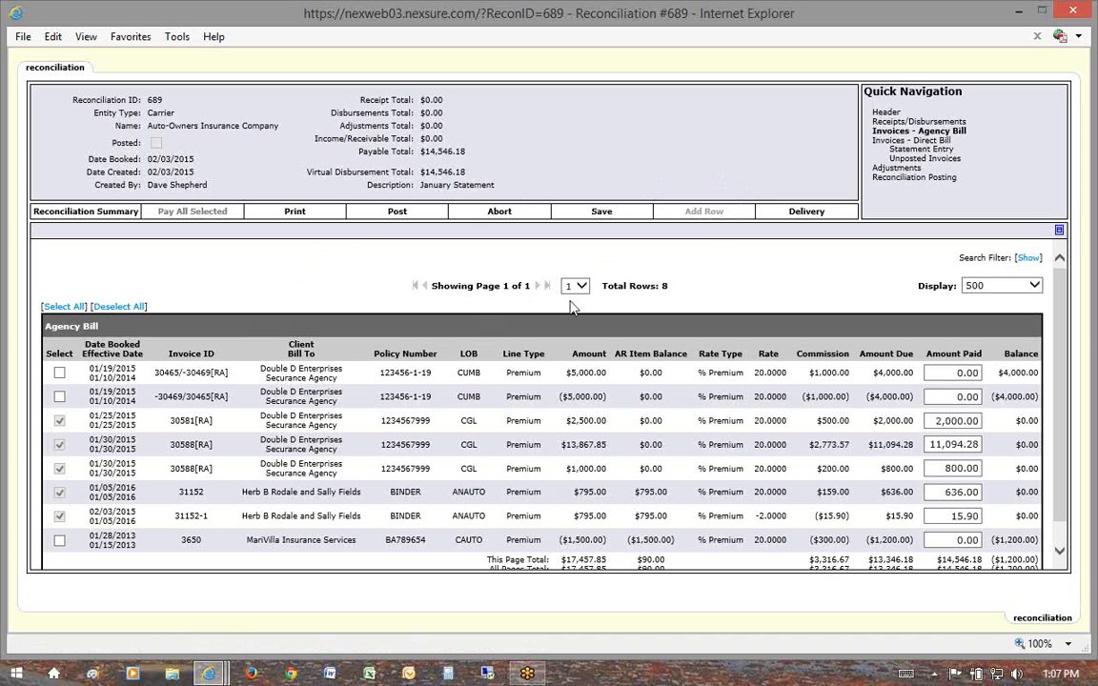
# Open the reconciliation header and choose the Bank of the South Trust account for the disbursement created at posting.
pyautogui.click(886, 113)
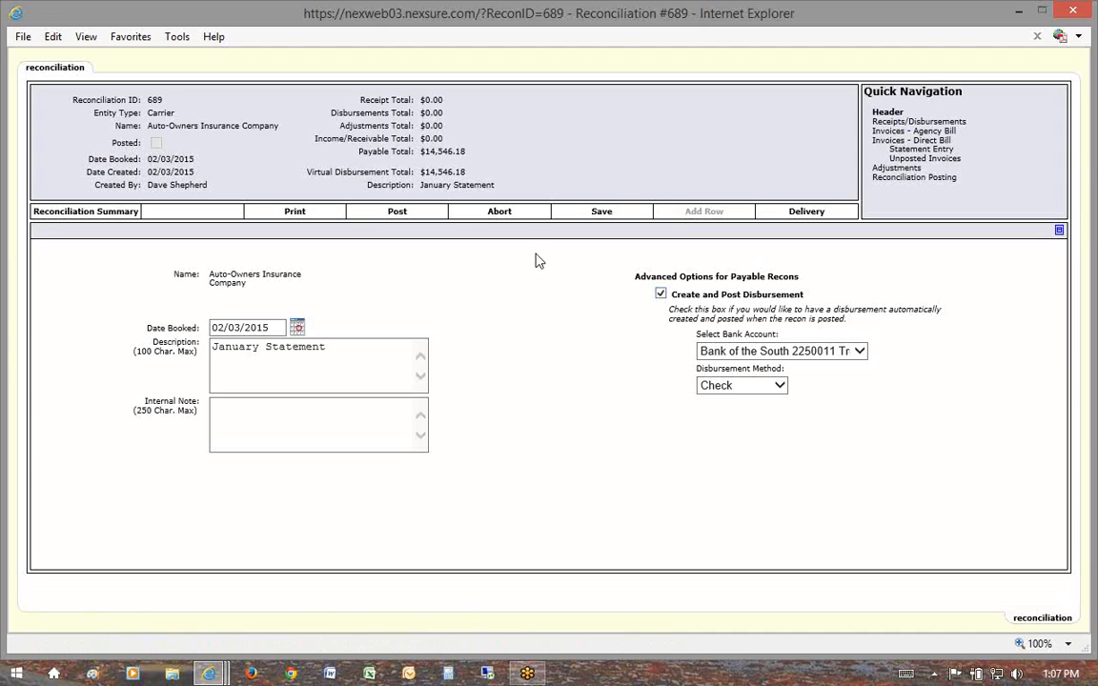
pyautogui.moveTo(335, 171); pyautogui.dragTo(398, 170)
pyautogui.click(741, 295)
pyautogui.click(709, 349)
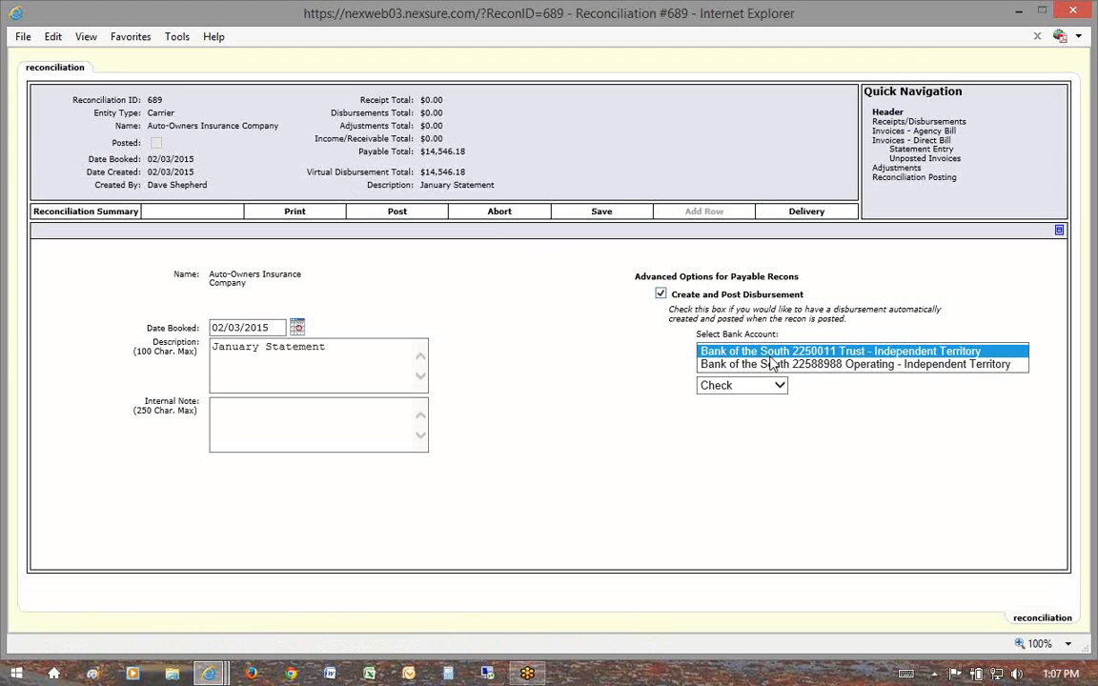
pyautogui.click(920, 353)
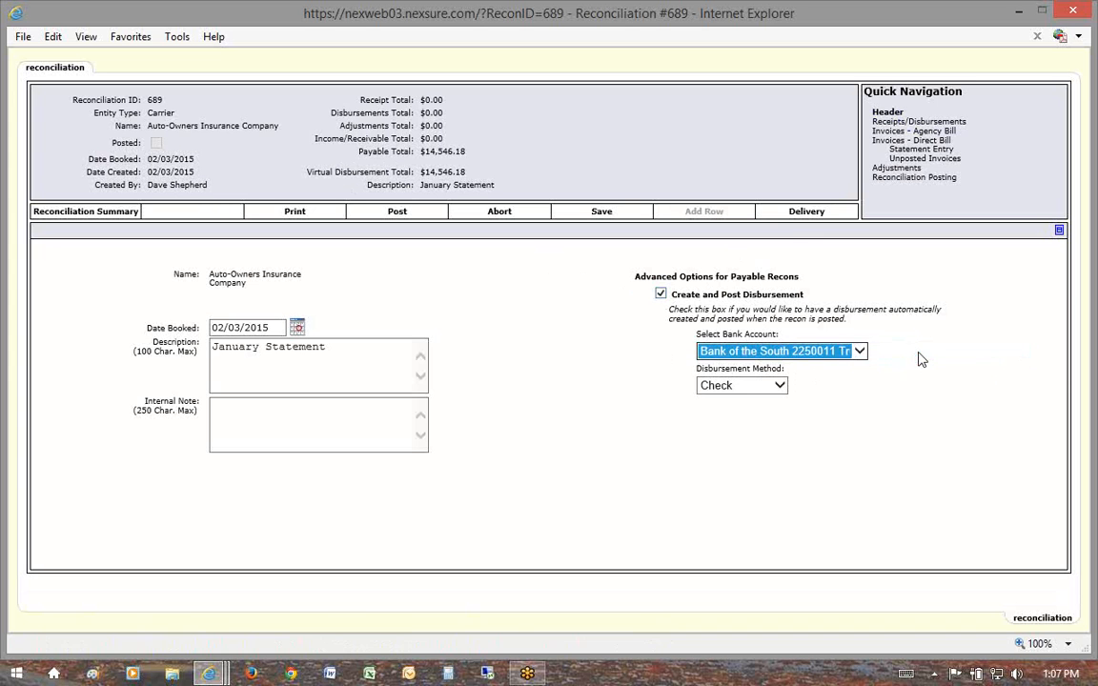
# Try EFT as the disbursement method and restore Check, keeping the Bank of the South Trust account selected.
pyautogui.click(739, 386)
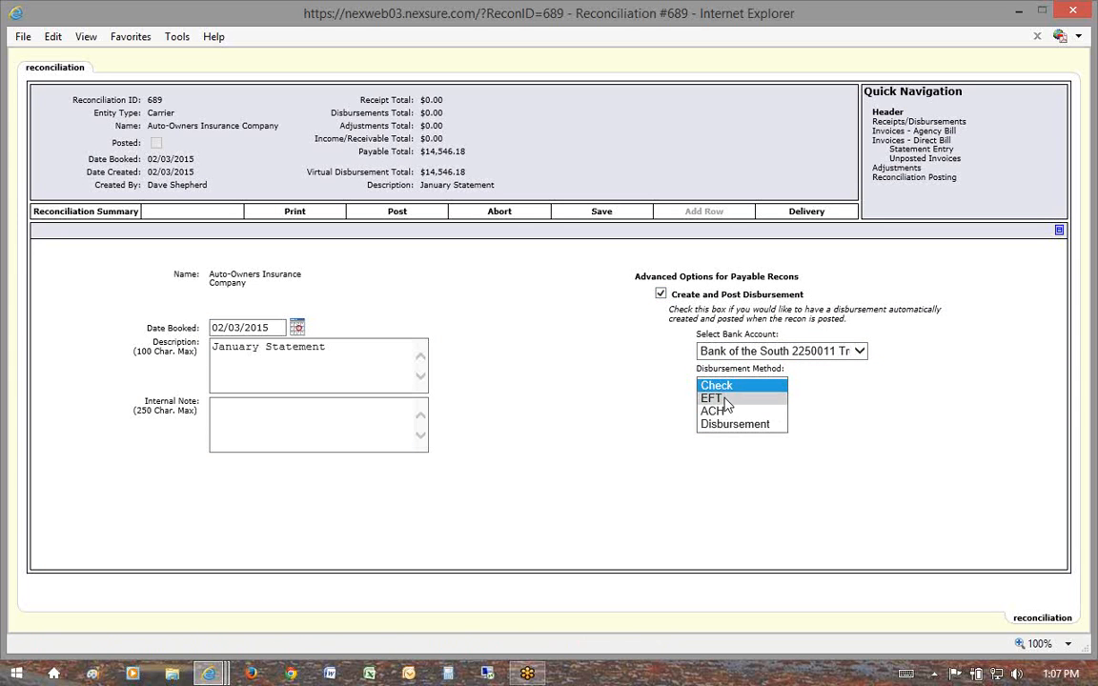
pyautogui.click(722, 398)
pyautogui.click(721, 384)
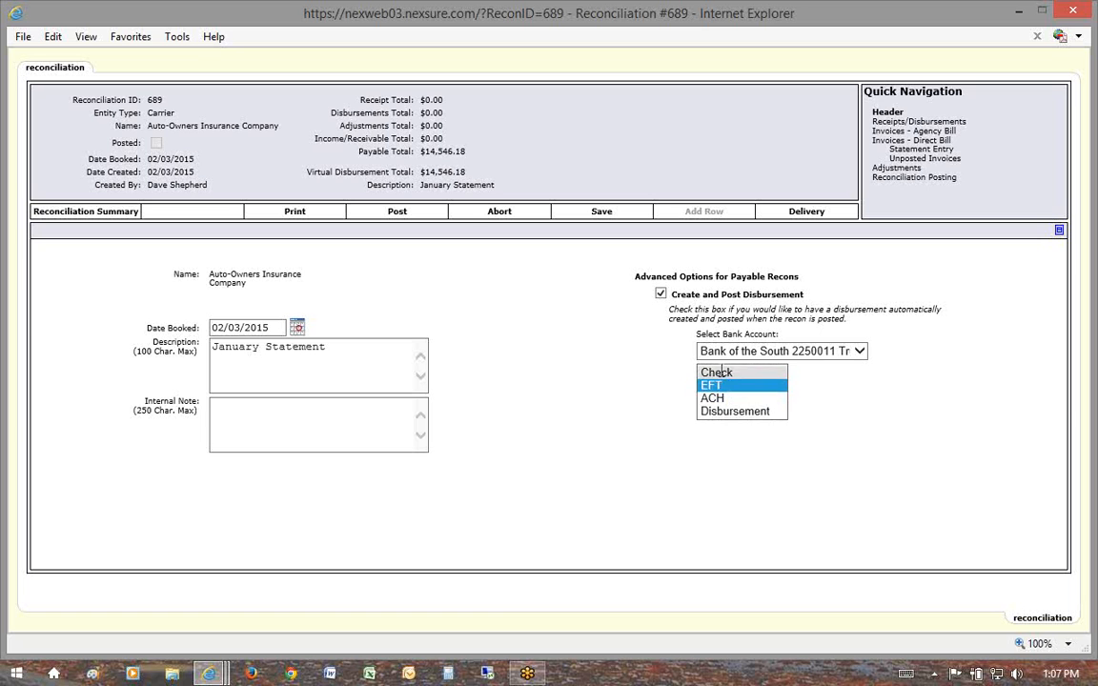
pyautogui.click(721, 373)
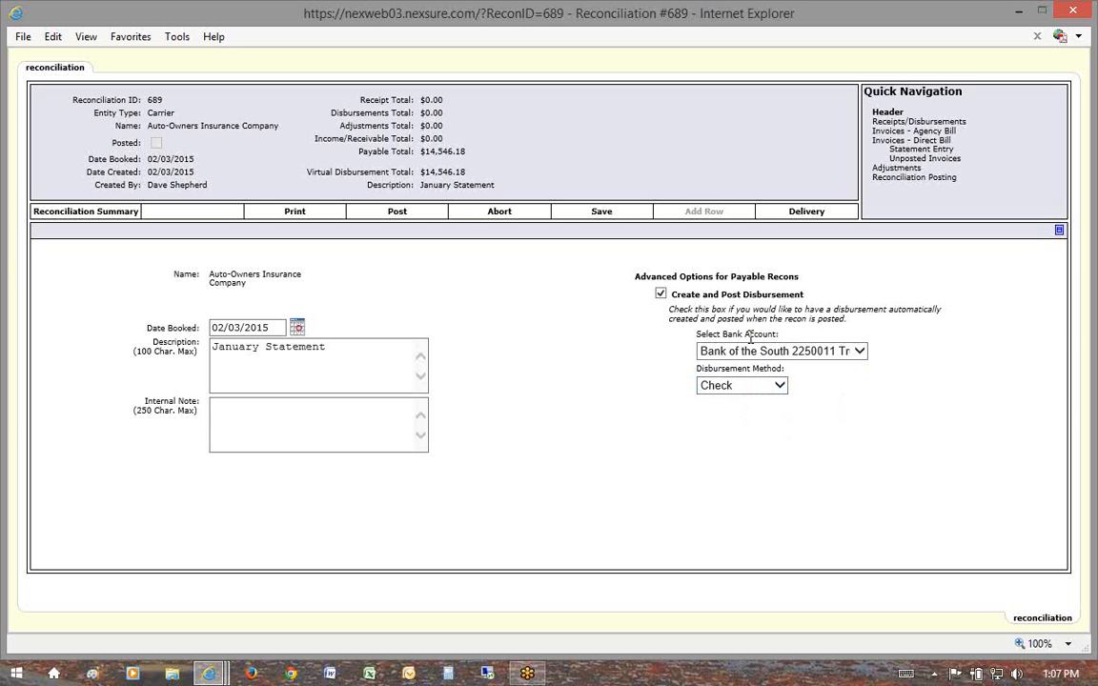
pyautogui.click(858, 351)
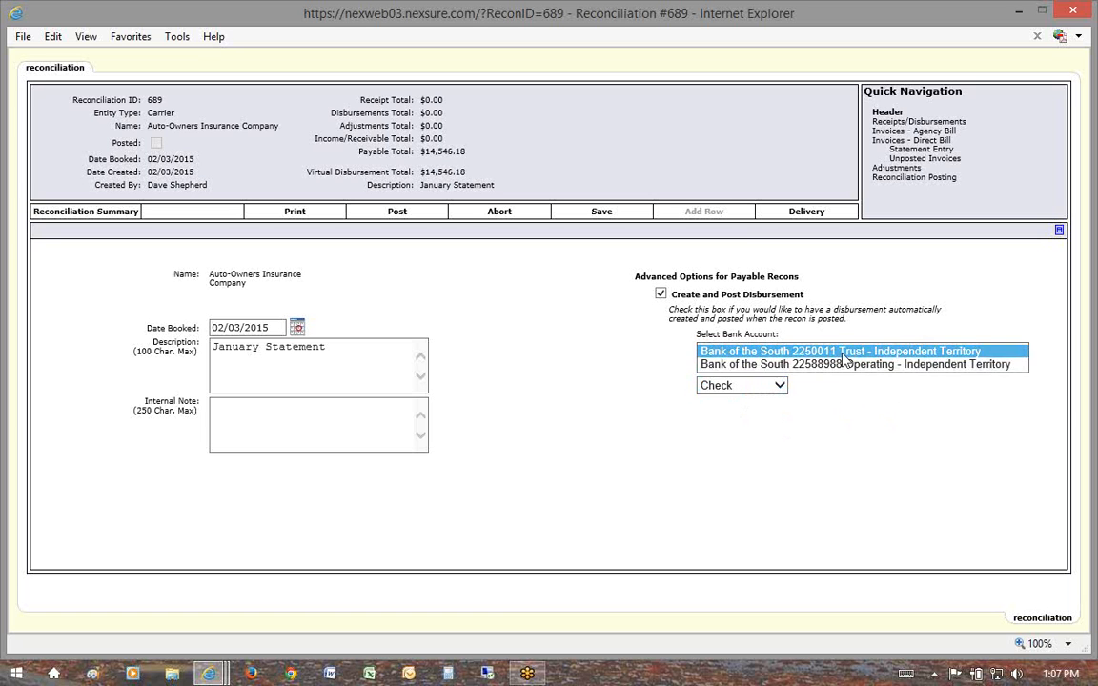
pyautogui.click(843, 353)
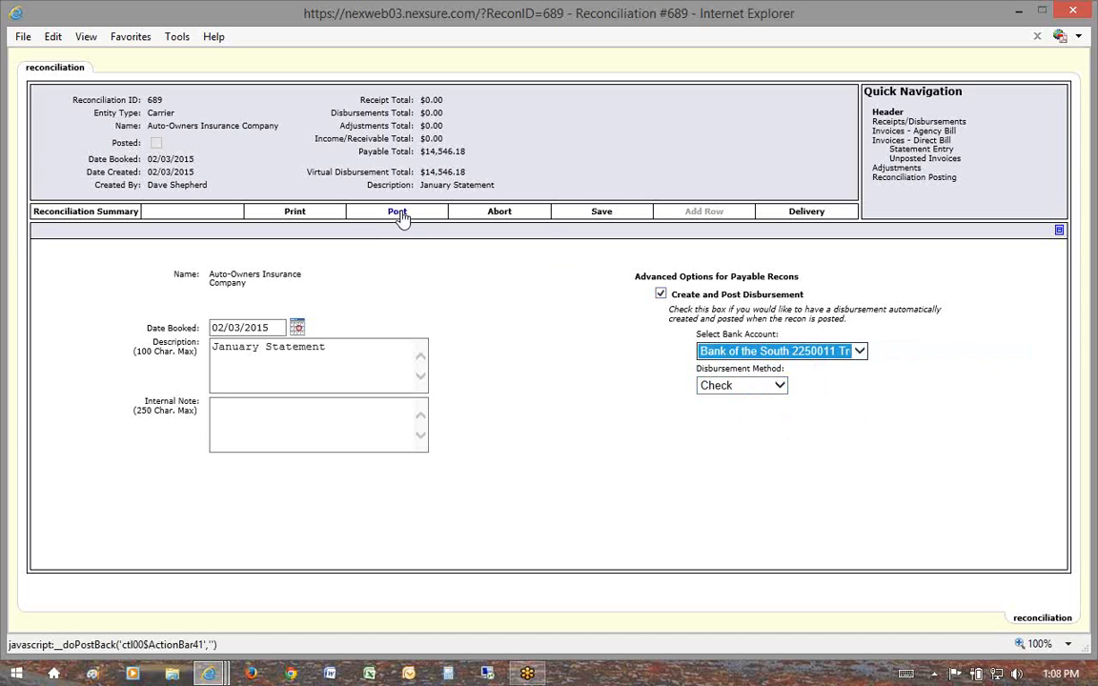
# Turn off automatic creation and posting of the disbursement, and turn it back on.
pyautogui.click(660, 293)
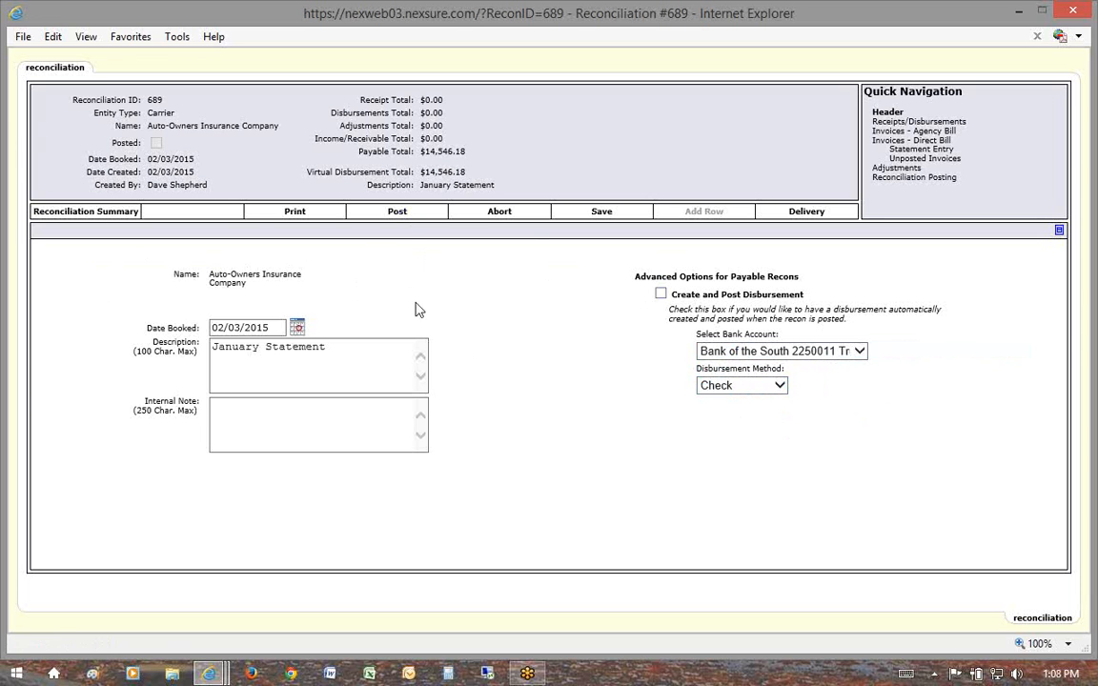
pyautogui.moveTo(164, 100); pyautogui.dragTo(154, 101)
pyautogui.click(662, 295)
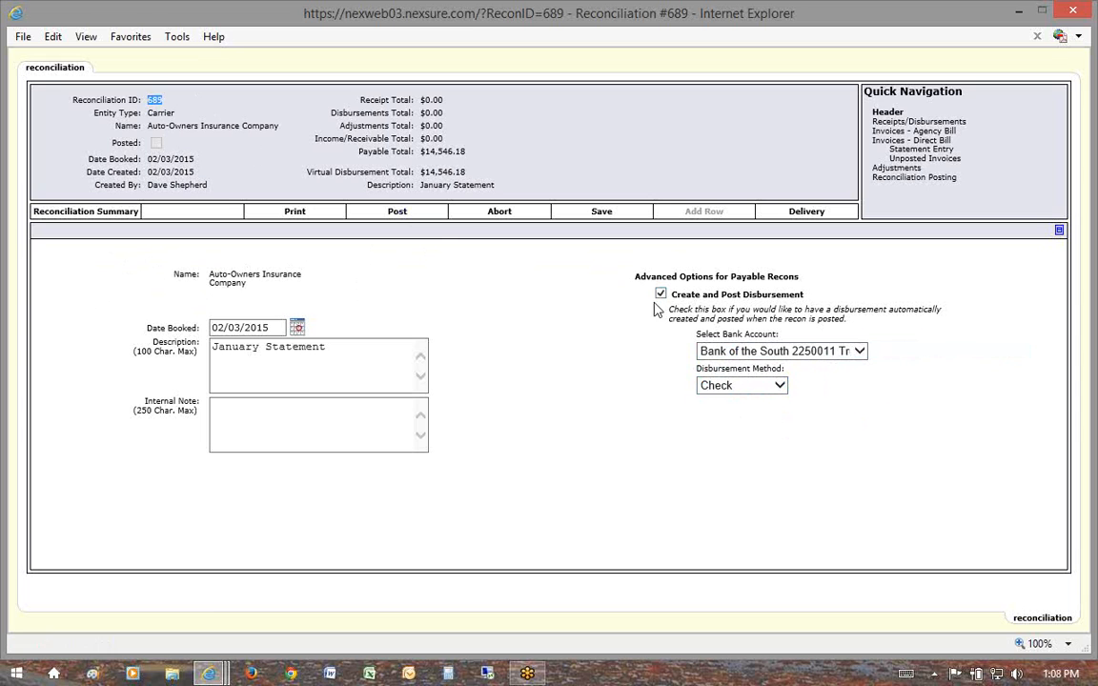
# Post the Auto-Owners reconciliation after reviewing its general ledger entries, accepting the nonzero reconciliation total.
pyautogui.click(397, 214)
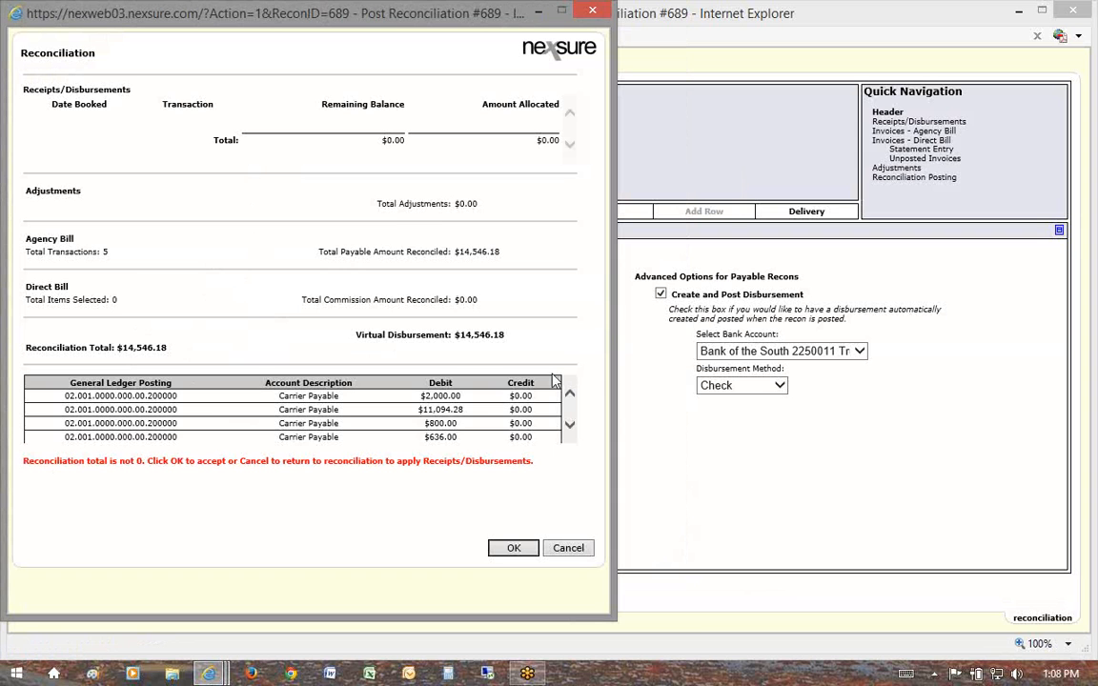
pyautogui.click(570, 426)
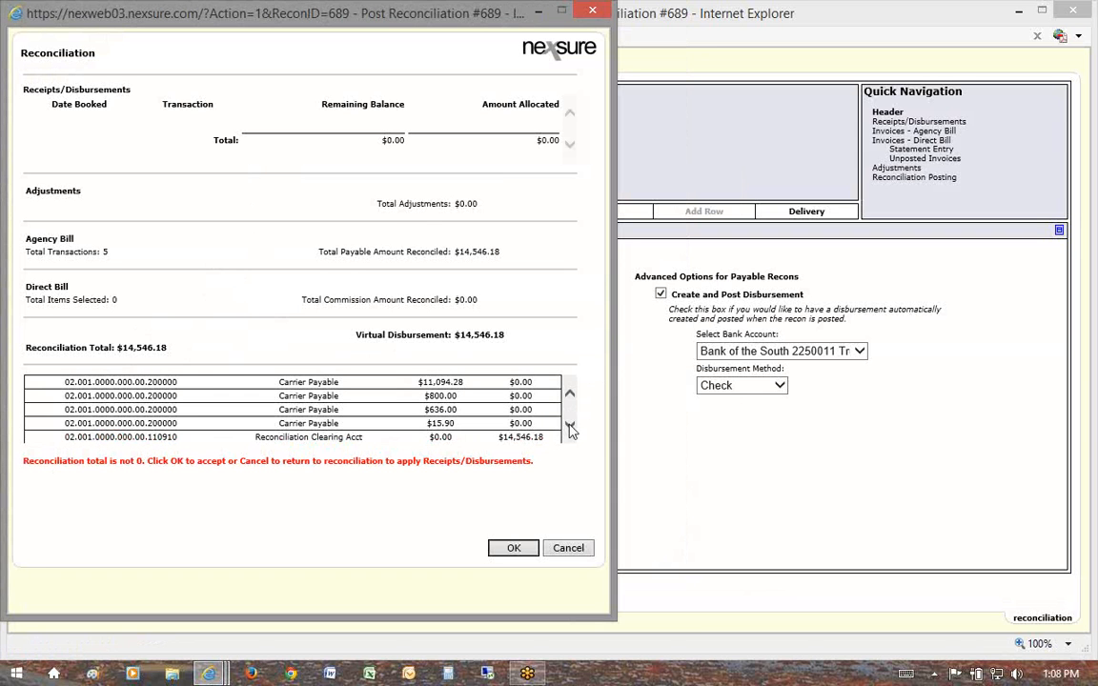
pyautogui.click(570, 394)
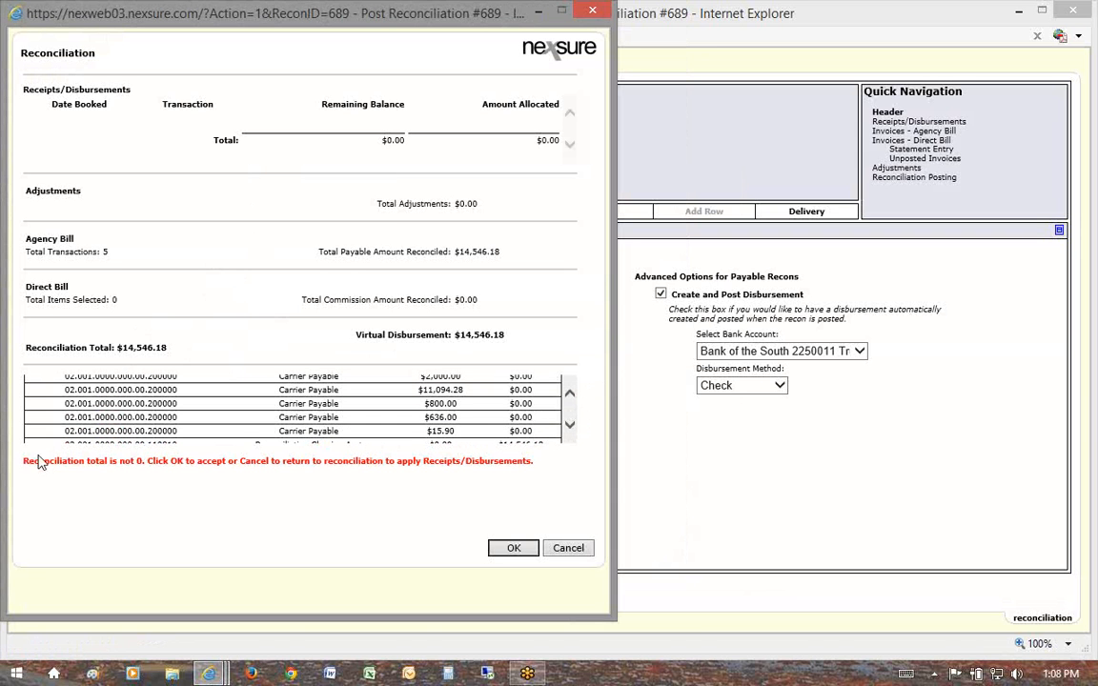
pyautogui.moveTo(25, 465); pyautogui.dragTo(141, 465)
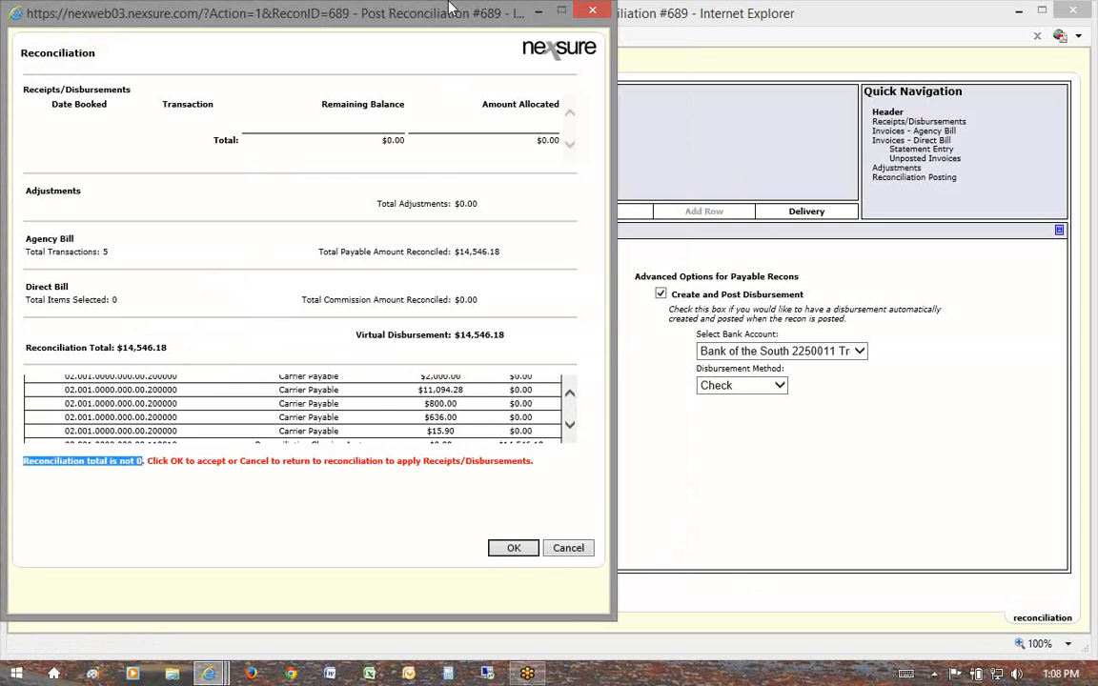
pyautogui.moveTo(456, 24); pyautogui.dragTo(480, 39)
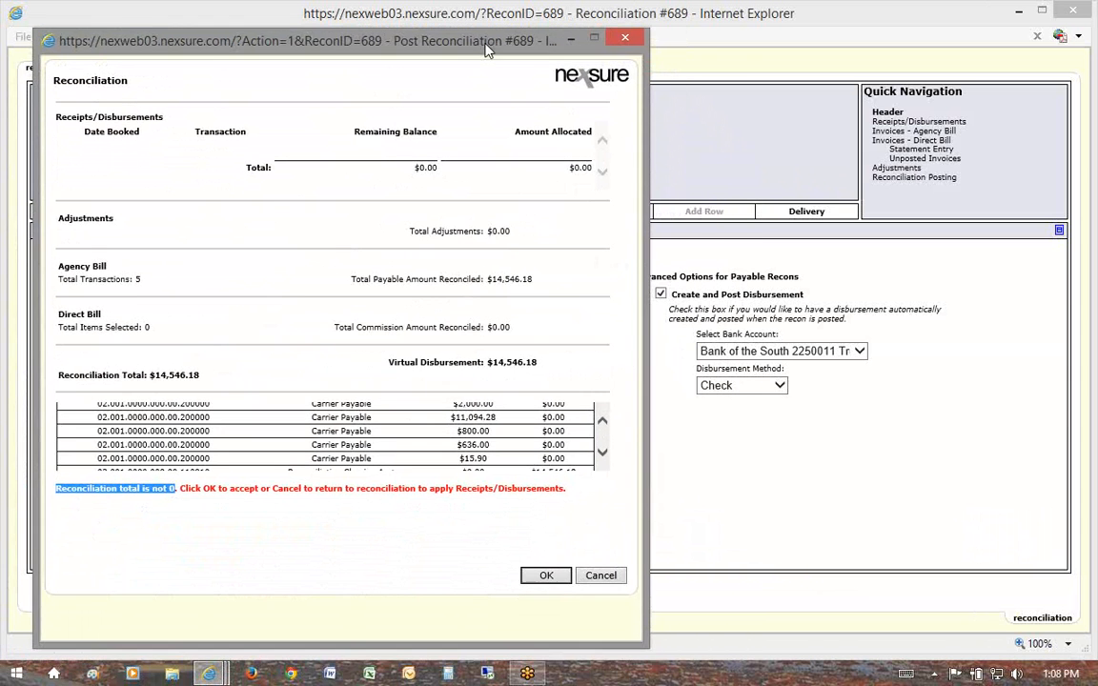
pyautogui.click(168, 491)
pyautogui.moveTo(58, 489); pyautogui.dragTo(176, 490)
pyautogui.click(168, 516)
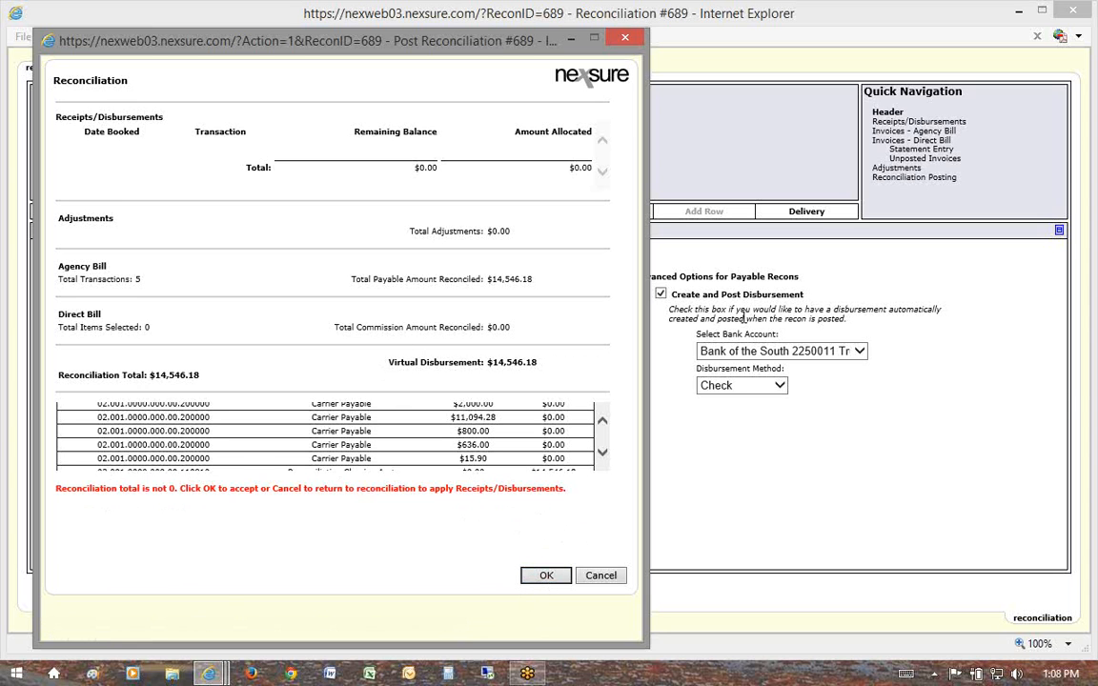
pyautogui.moveTo(177, 488); pyautogui.dragTo(168, 485)
pyautogui.click(551, 578)
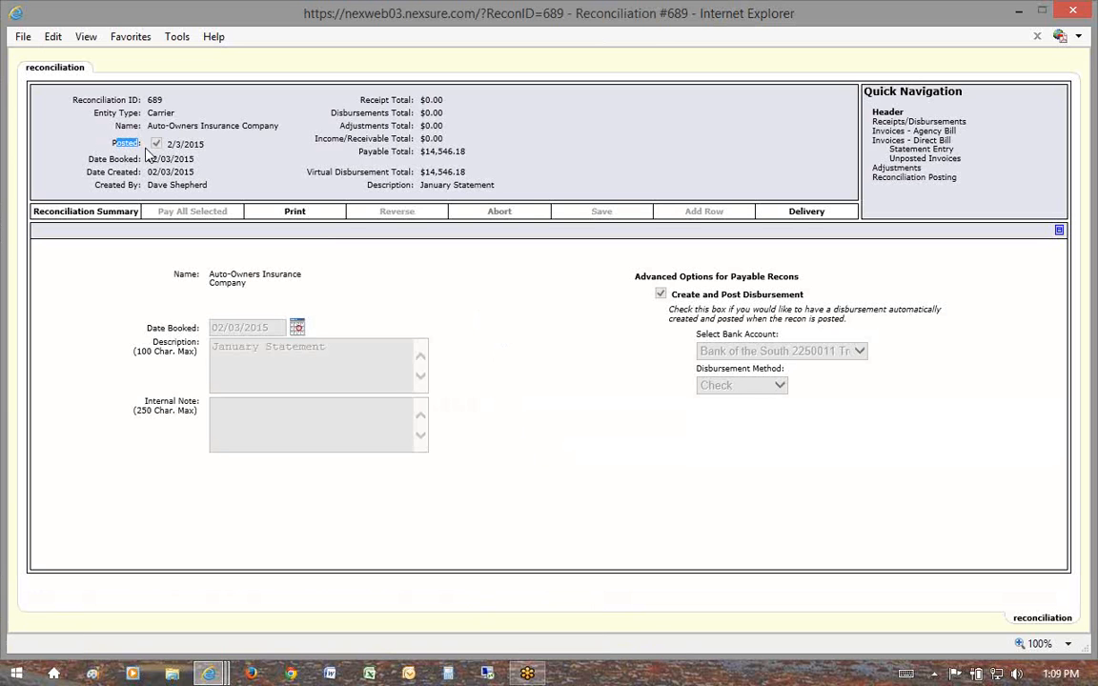
# Examine the posted reconciliation's booking date and its carrier payable debits and clearing account credit, and close the reconciliation.
pyautogui.moveTo(192, 160); pyautogui.dragTo(158, 160)
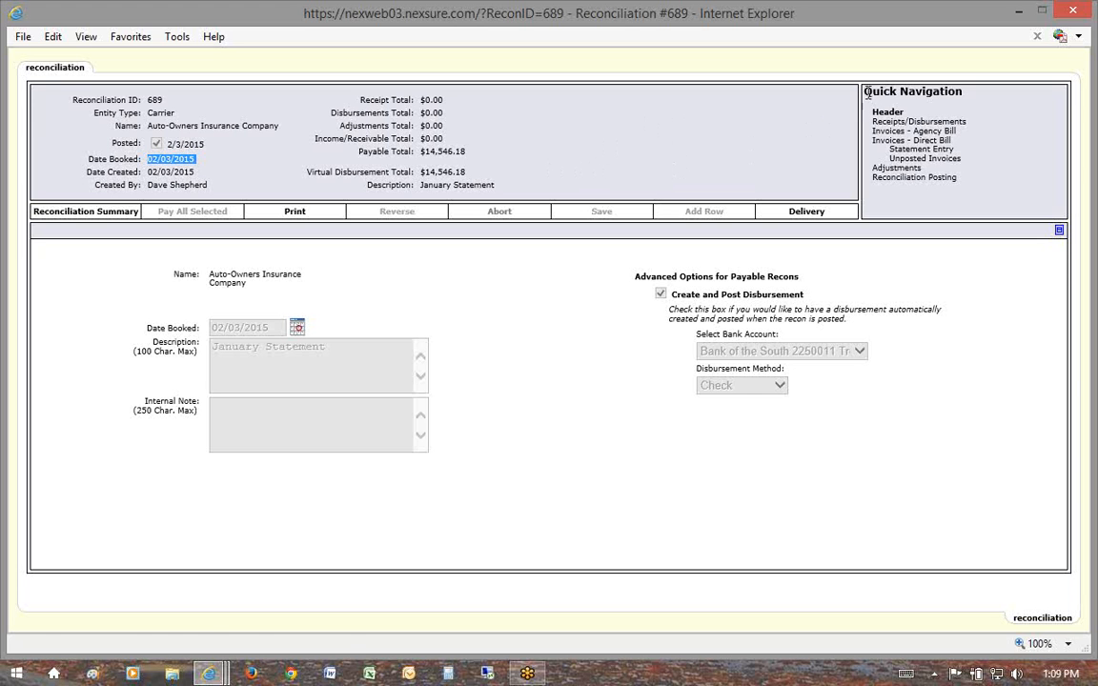
pyautogui.click(900, 181)
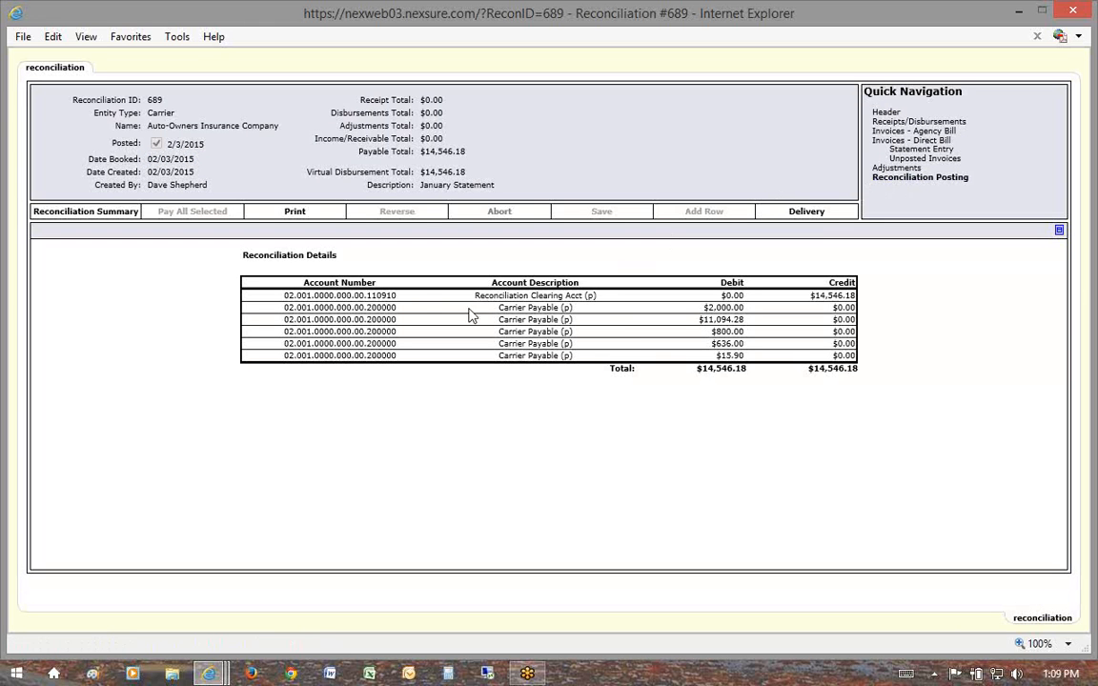
pyautogui.moveTo(531, 296); pyautogui.dragTo(582, 296)
pyautogui.moveTo(705, 307); pyautogui.dragTo(730, 353)
pyautogui.click(724, 355)
pyautogui.doubleClick(725, 355)
pyautogui.doubleClick(816, 296)
pyautogui.moveTo(372, 295); pyautogui.dragTo(397, 296)
pyautogui.moveTo(83, 99); pyautogui.dragTo(134, 109)
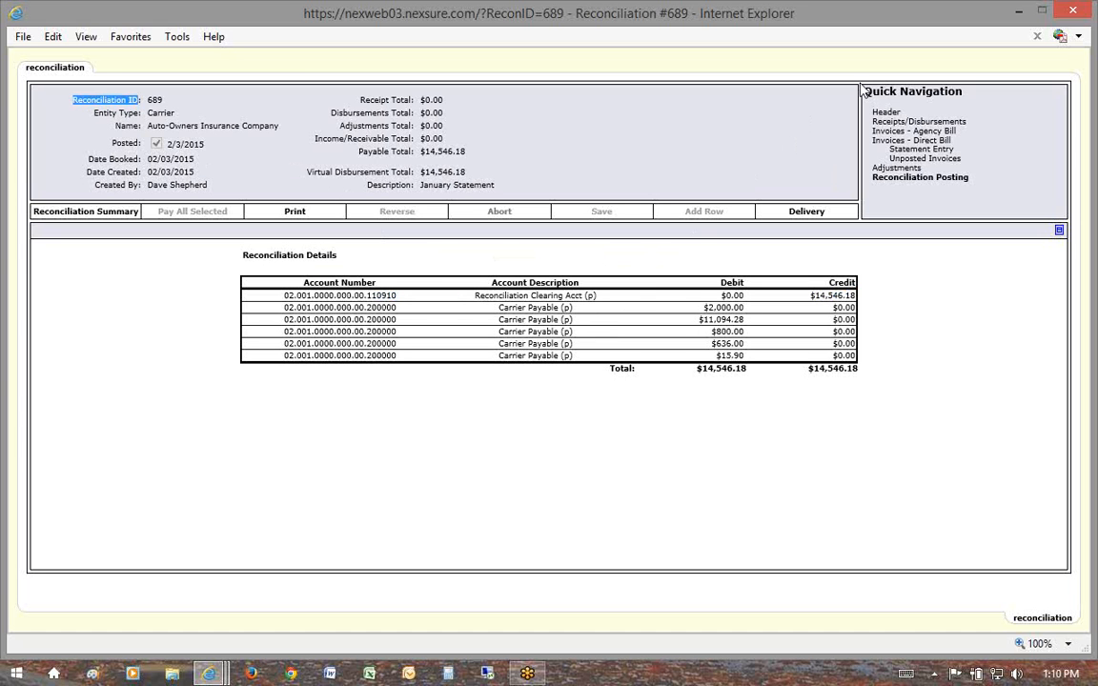
pyautogui.click(1075, 12)
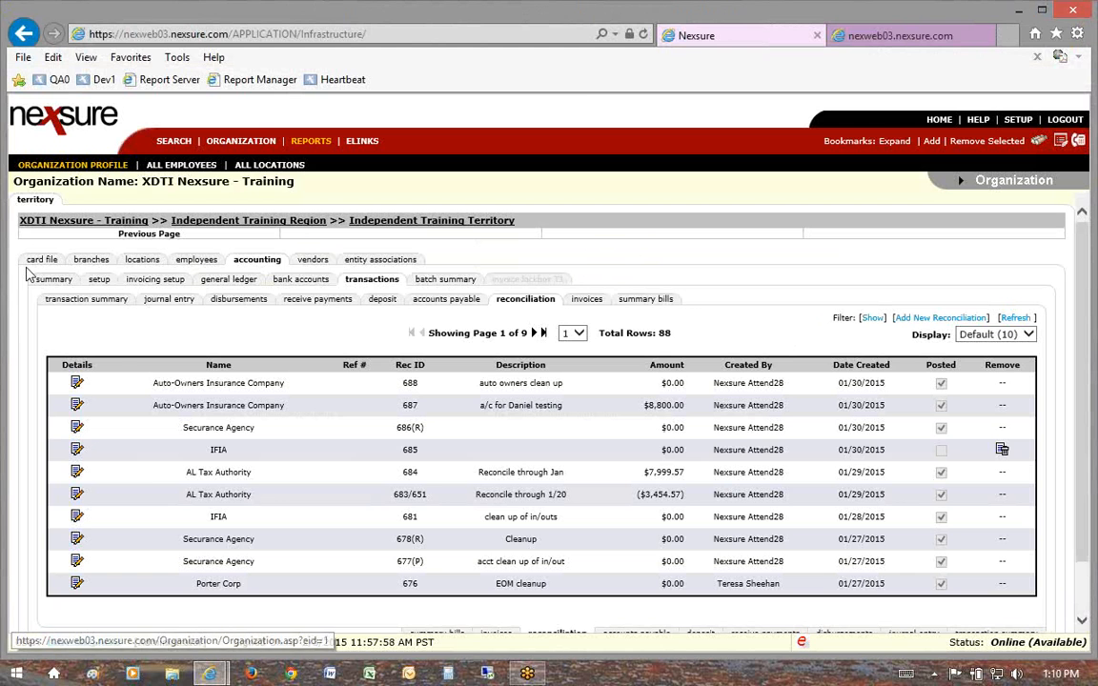
# Examine the January Statement disbursement's payee, check number, amount, creator and creation date in the Trust account's disbursements list.
pyautogui.click(225, 303)
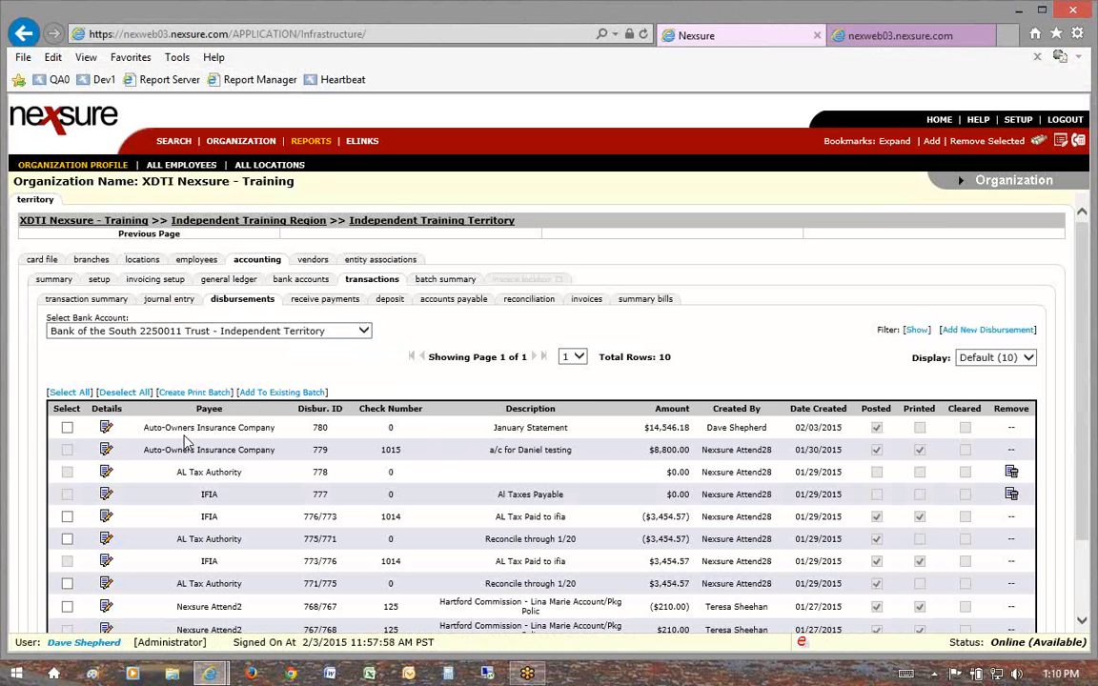
pyautogui.moveTo(143, 427); pyautogui.dragTo(217, 428)
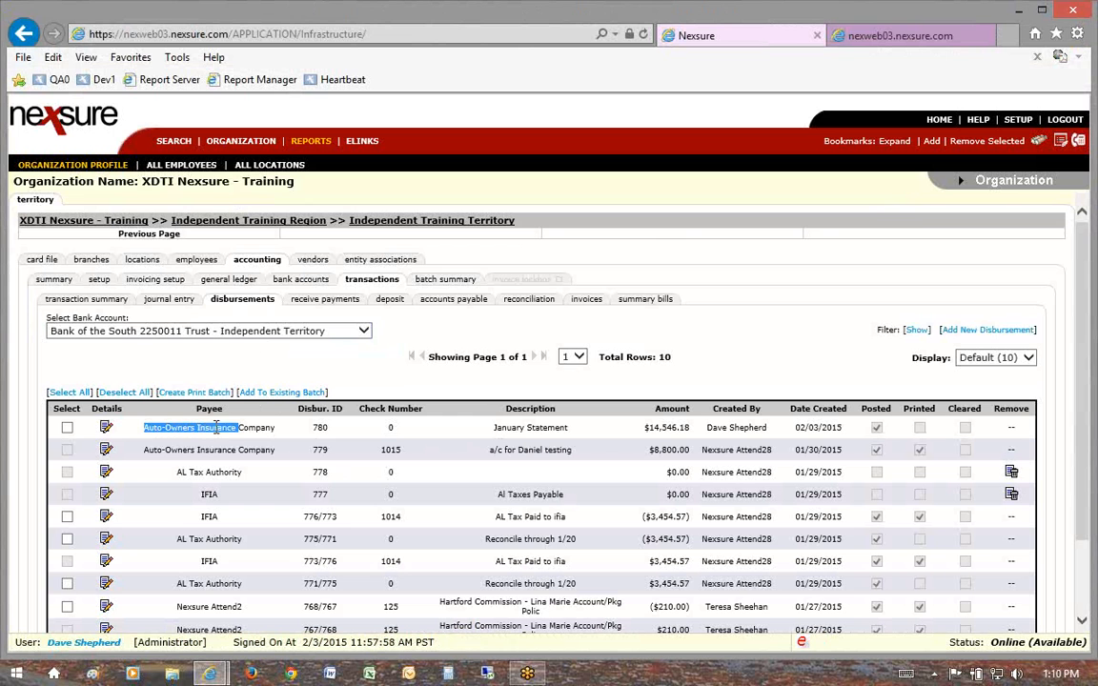
pyautogui.doubleClick(389, 430)
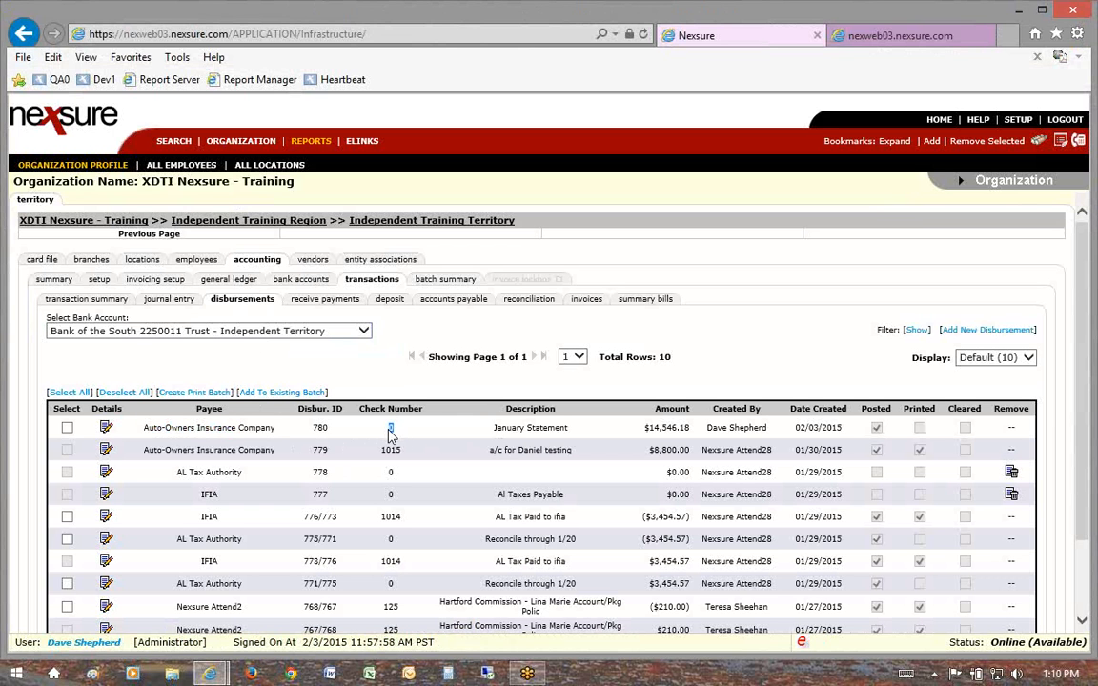
pyautogui.moveTo(649, 428); pyautogui.dragTo(690, 428)
pyautogui.tripleClick(730, 434)
pyautogui.moveTo(809, 430); pyautogui.dragTo(841, 436)
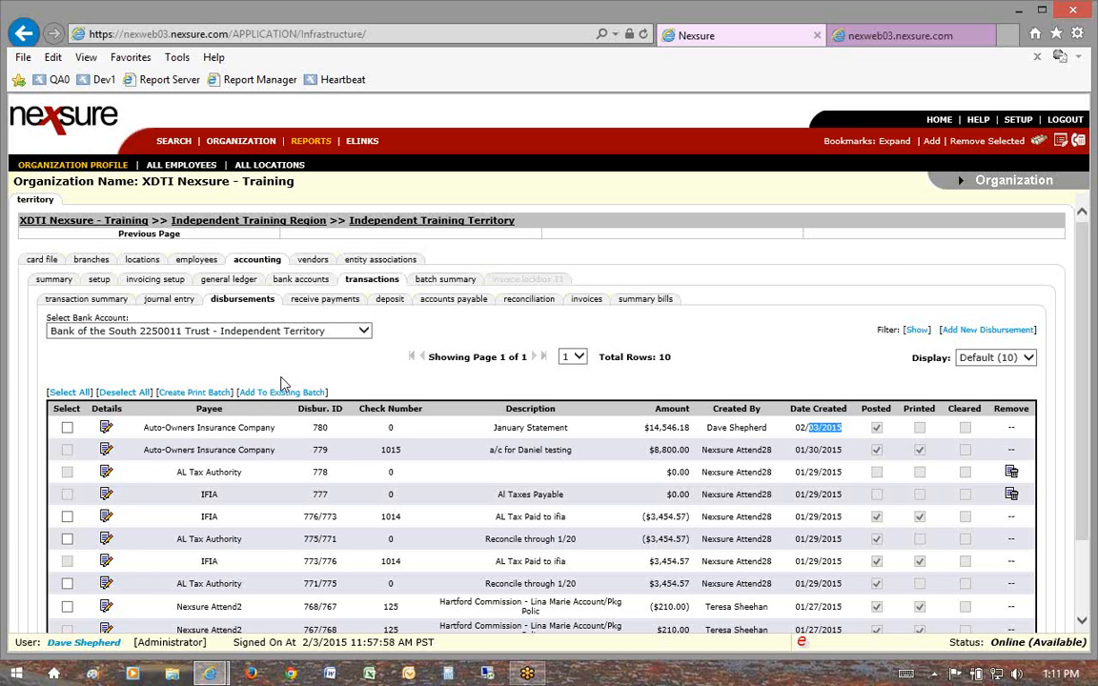
# Check the January Statement reconciliation and its linked disbursement by opening each one's header and closing it.
pyautogui.click(527, 301)
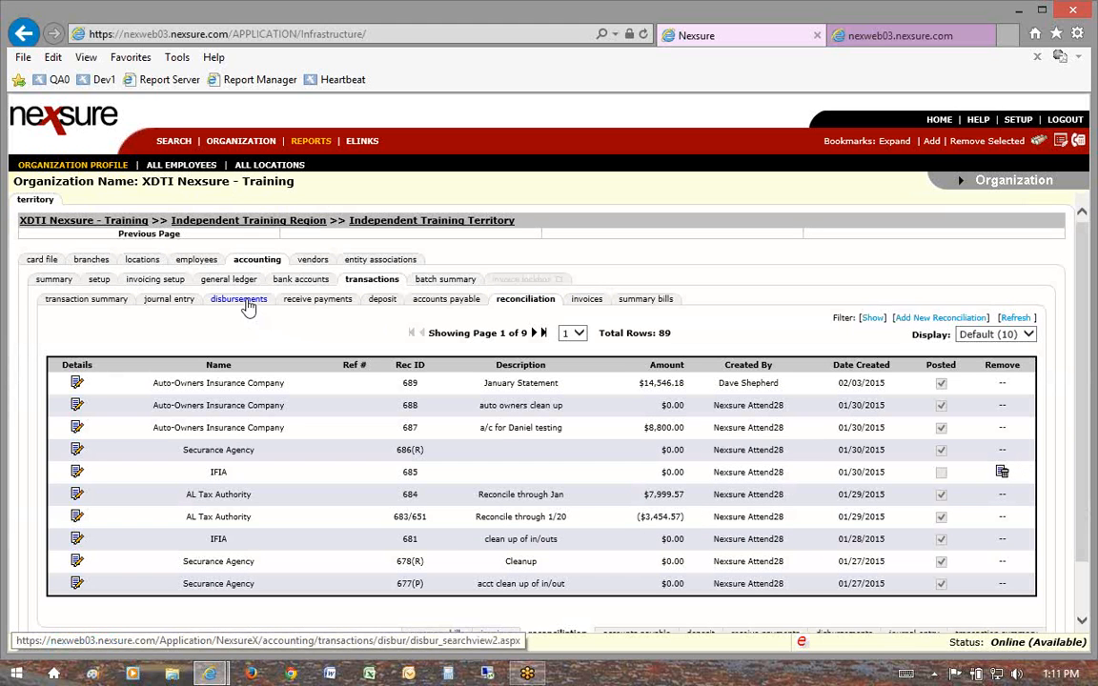
pyautogui.click(241, 300)
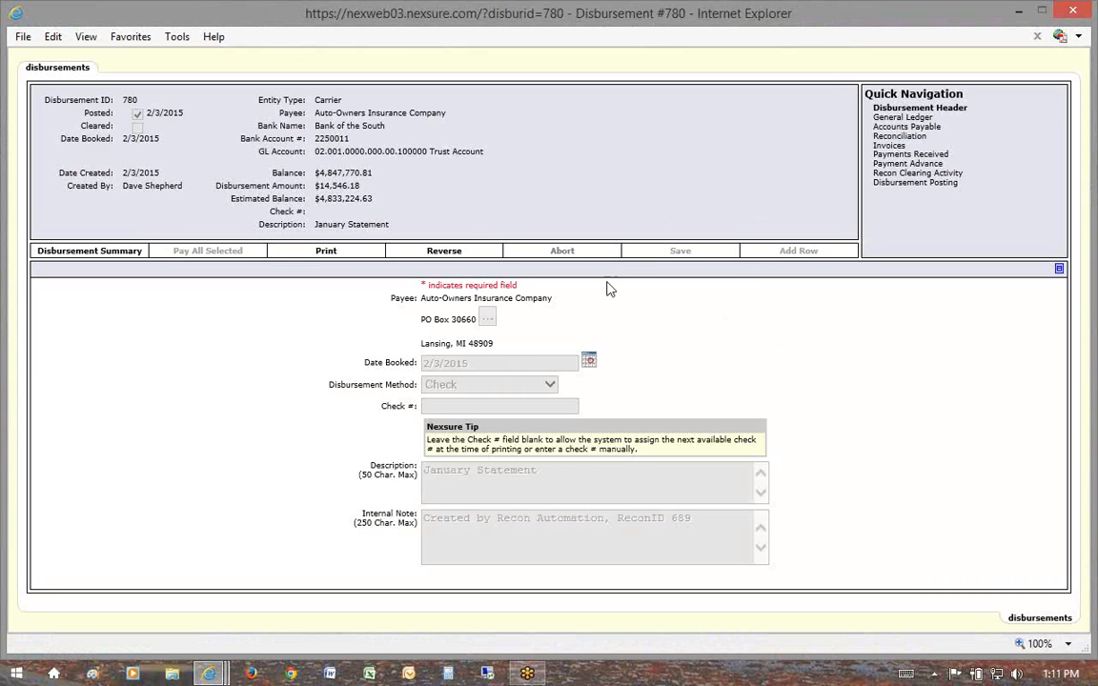
pyautogui.click(1075, 9)
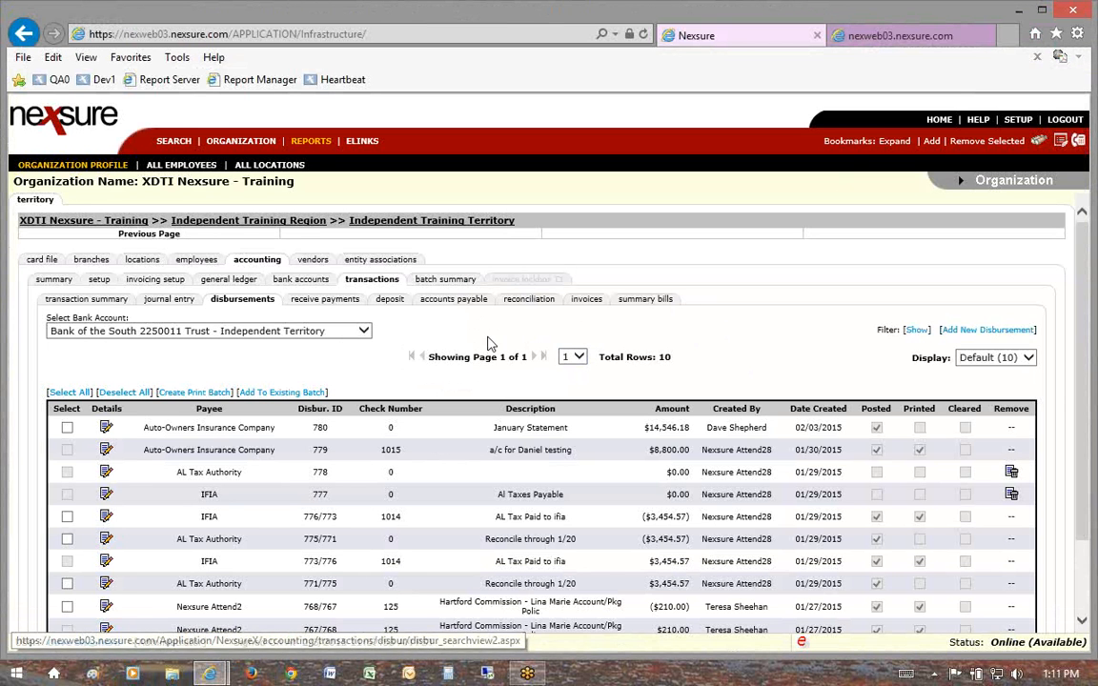
pyautogui.click(517, 302)
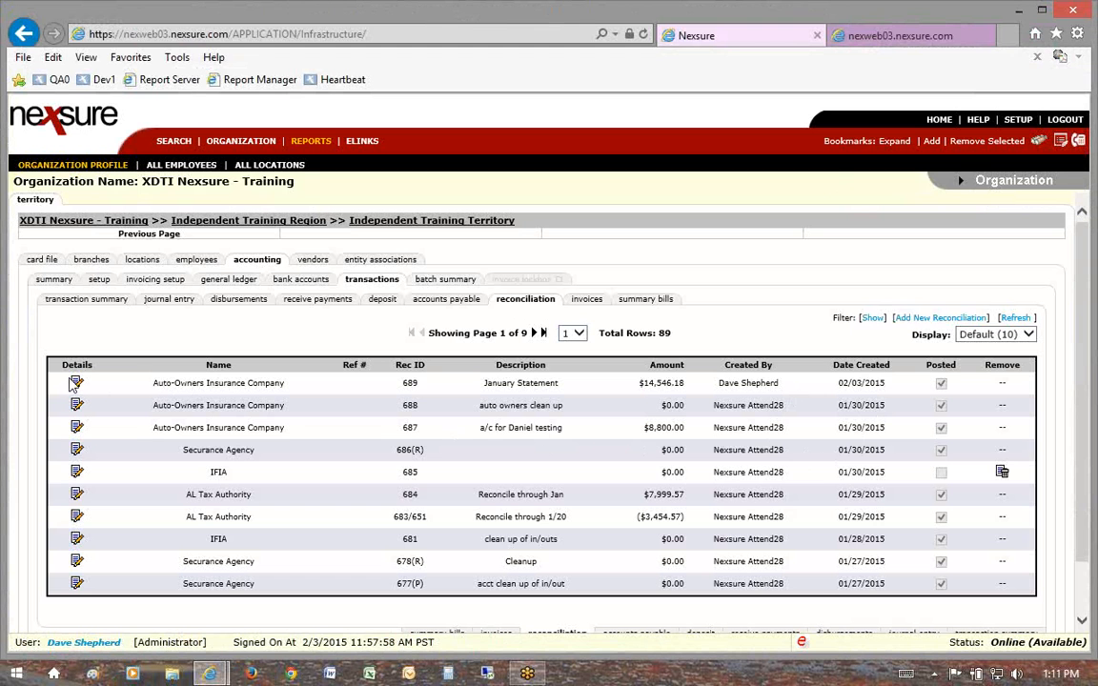
pyautogui.click(77, 382)
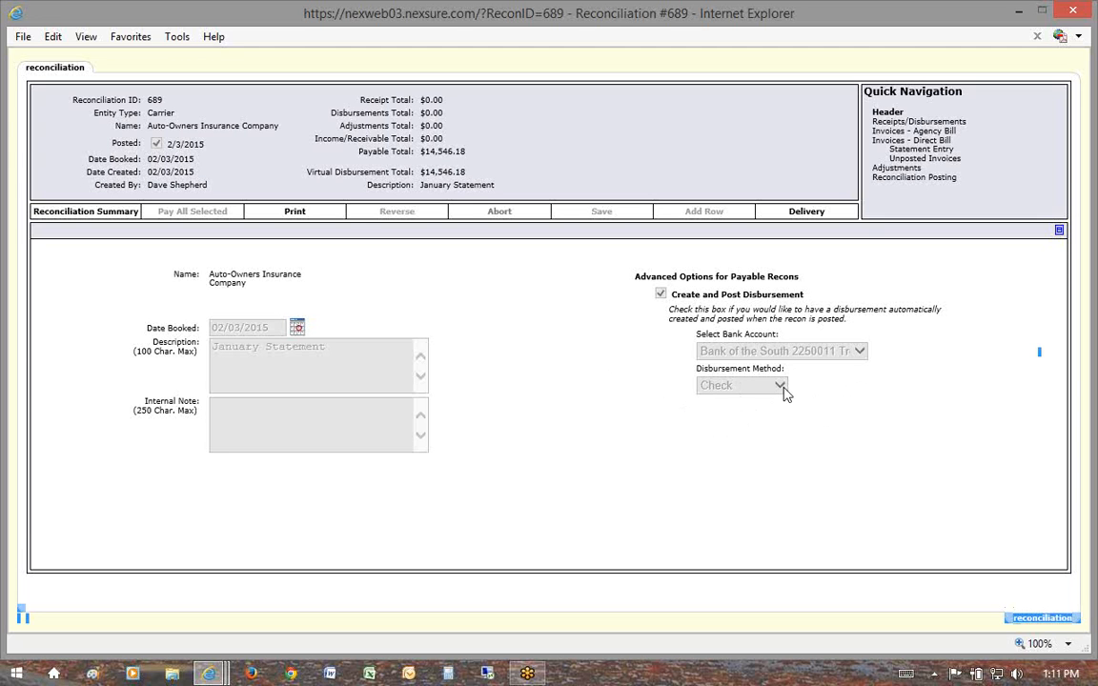
pyautogui.click(1074, 12)
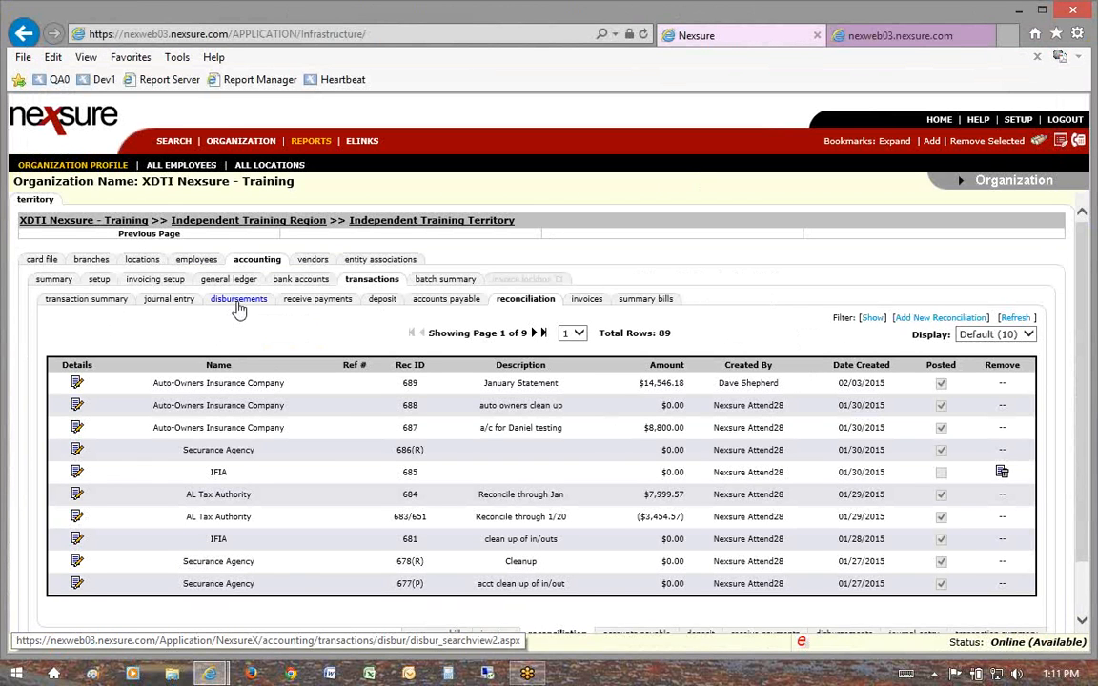
# Open the January Statement disbursement for Auto-Owners Insurance Company and bring up its print options.
pyautogui.click(239, 301)
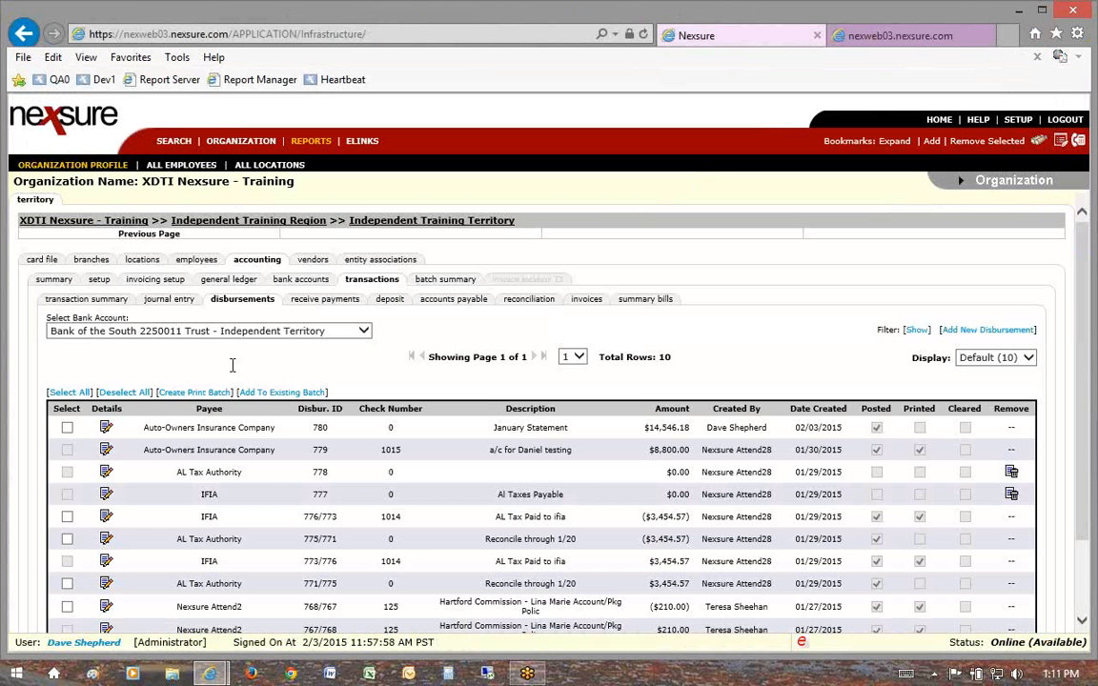
pyautogui.click(67, 427)
pyautogui.click(67, 428)
pyautogui.click(105, 429)
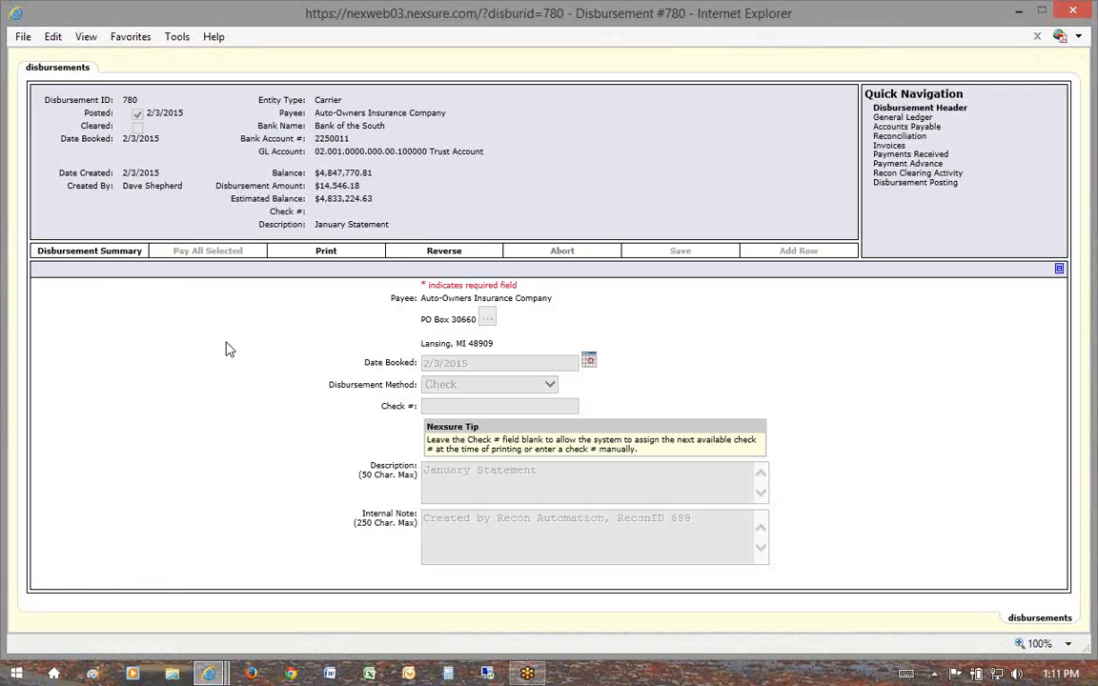
pyautogui.click(326, 252)
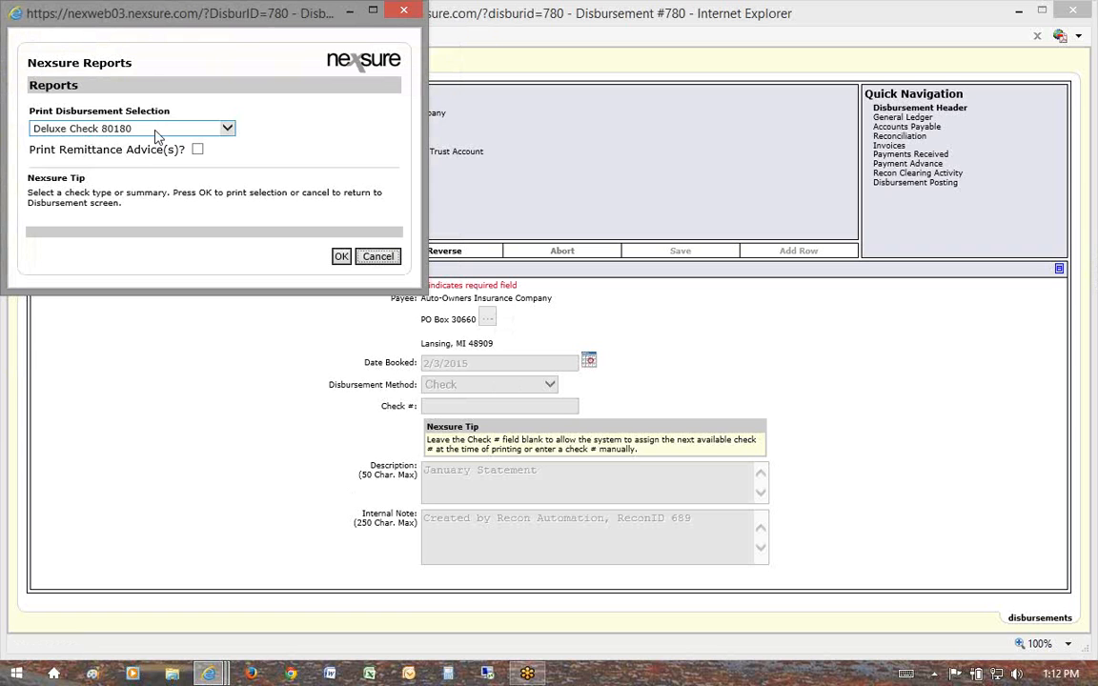
# Choose Deluxe Check 80971 as the print format for the disbursement.
pyautogui.click(226, 129)
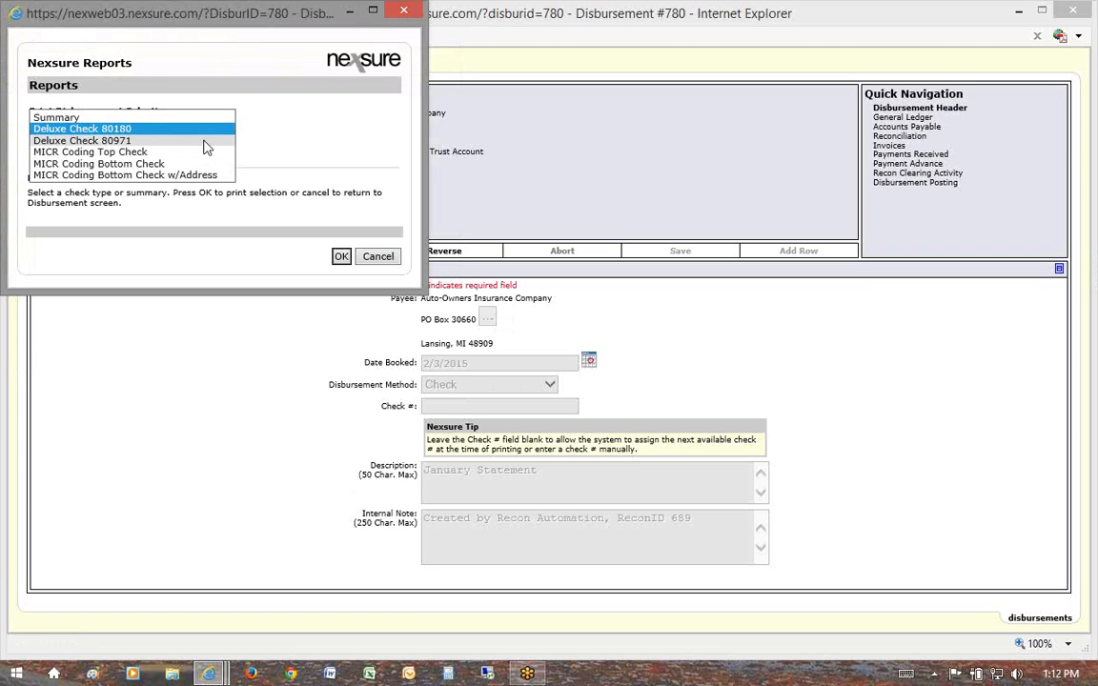
pyautogui.click(119, 140)
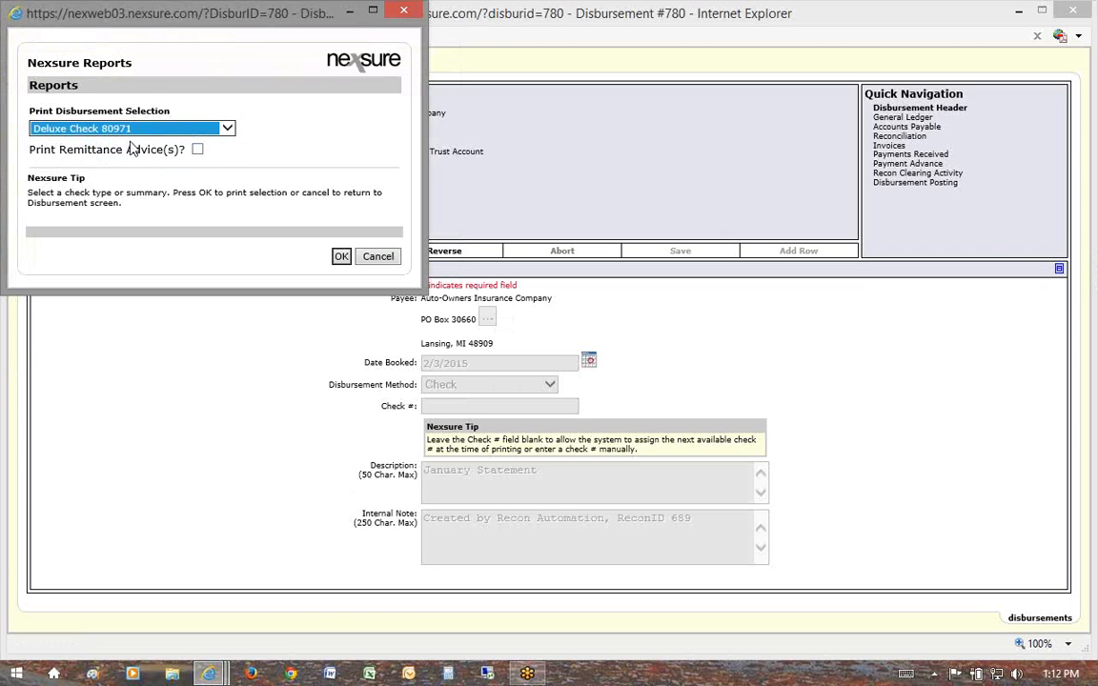
pyautogui.click(226, 130)
pyautogui.click(137, 118)
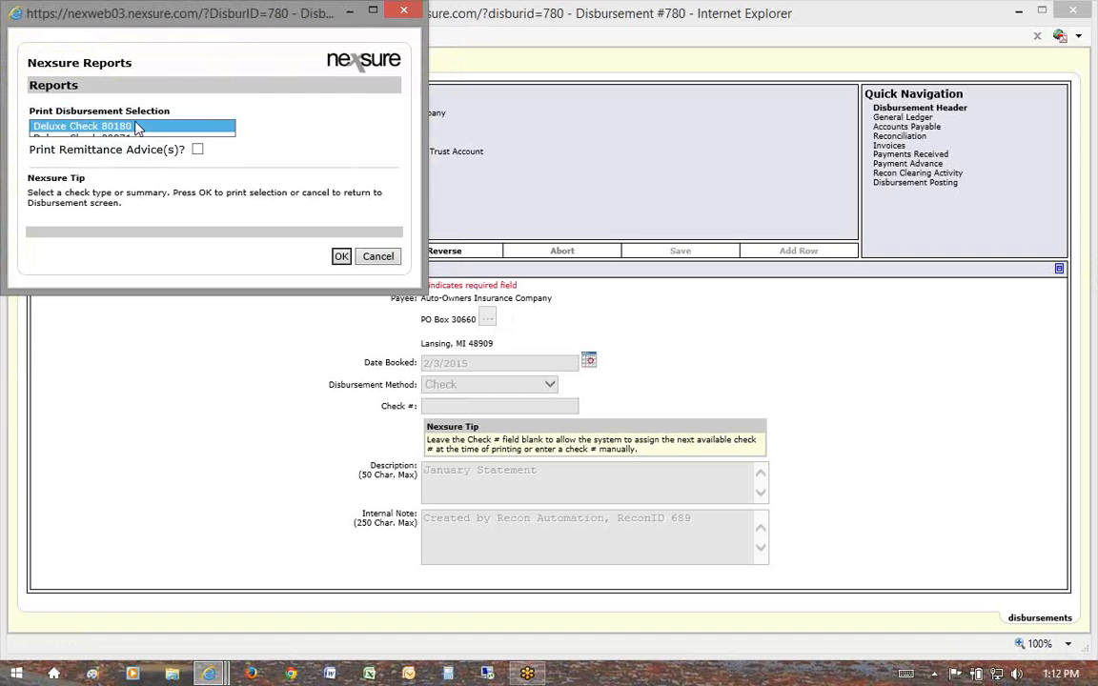
pyautogui.click(135, 132)
pyautogui.click(133, 140)
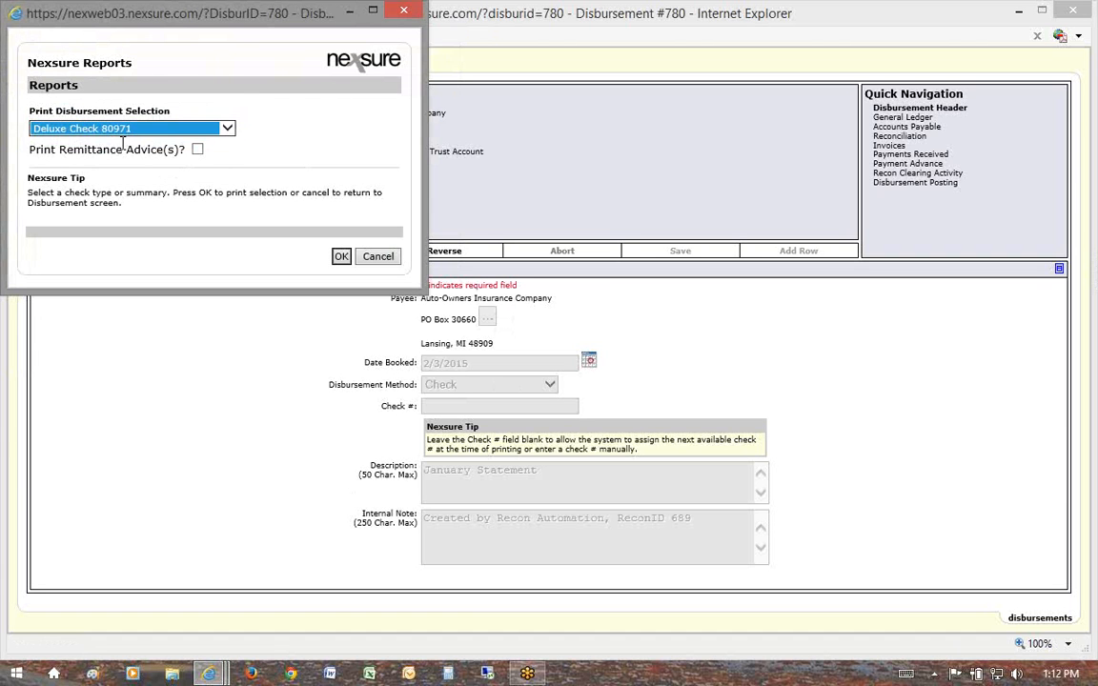
# Set the disbursement to print as Deluxe Check 80180 with its remittance advices included.
pyautogui.click(179, 126)
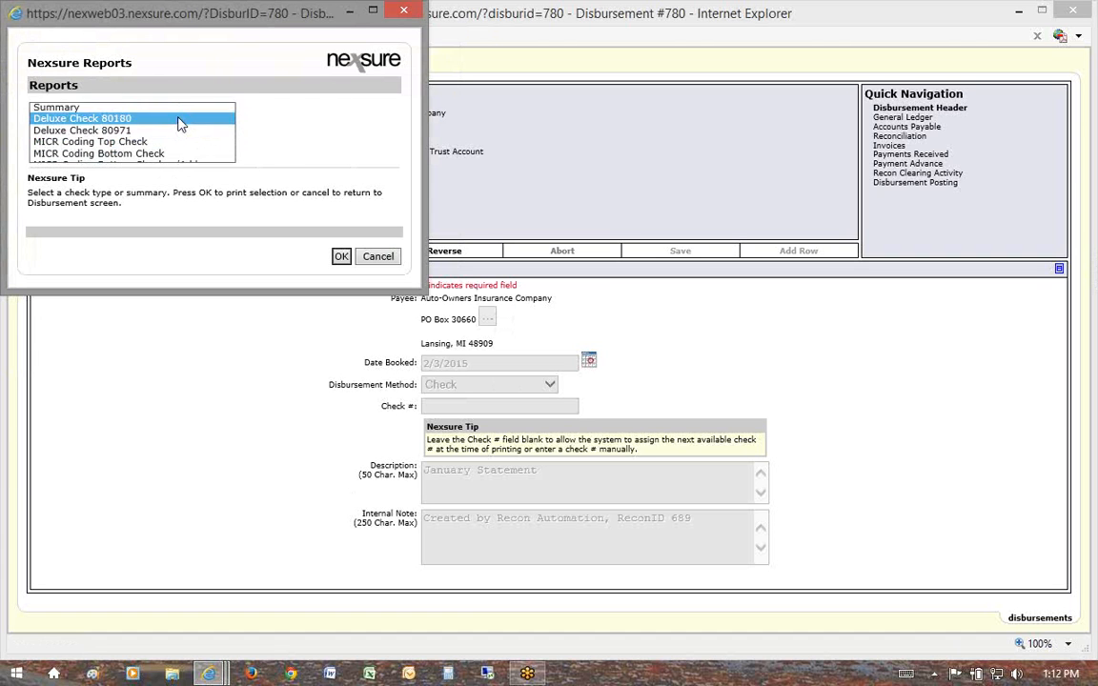
pyautogui.click(178, 117)
pyautogui.moveTo(29, 150); pyautogui.dragTo(143, 148)
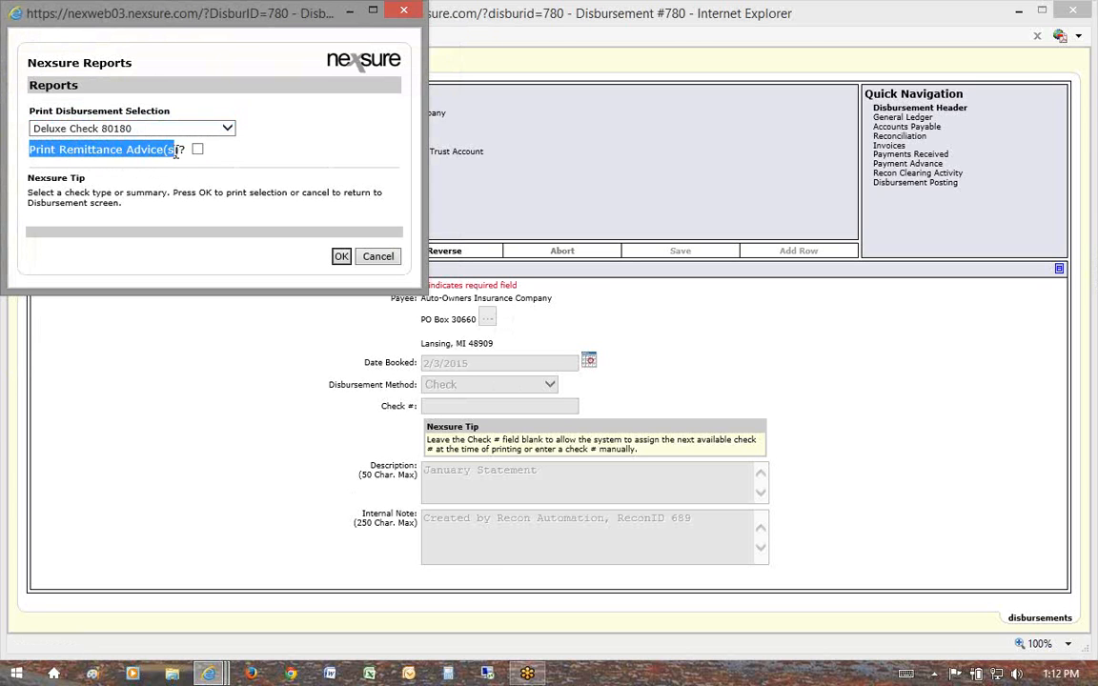
pyautogui.click(173, 172)
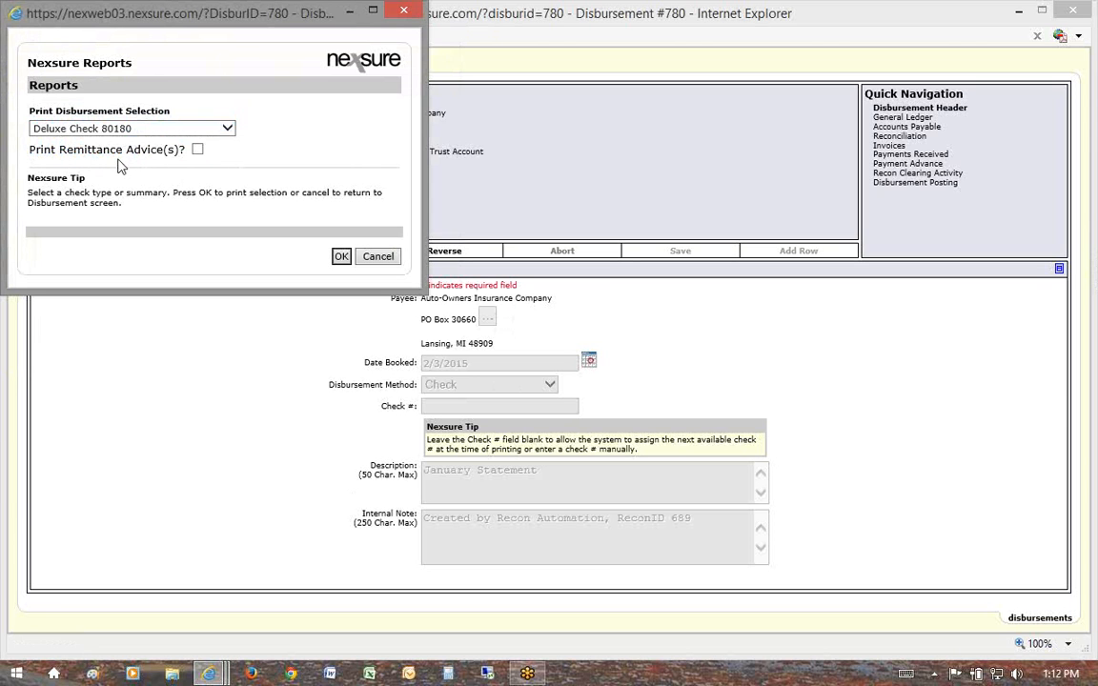
pyautogui.click(198, 151)
pyautogui.moveTo(40, 148); pyautogui.dragTo(93, 149)
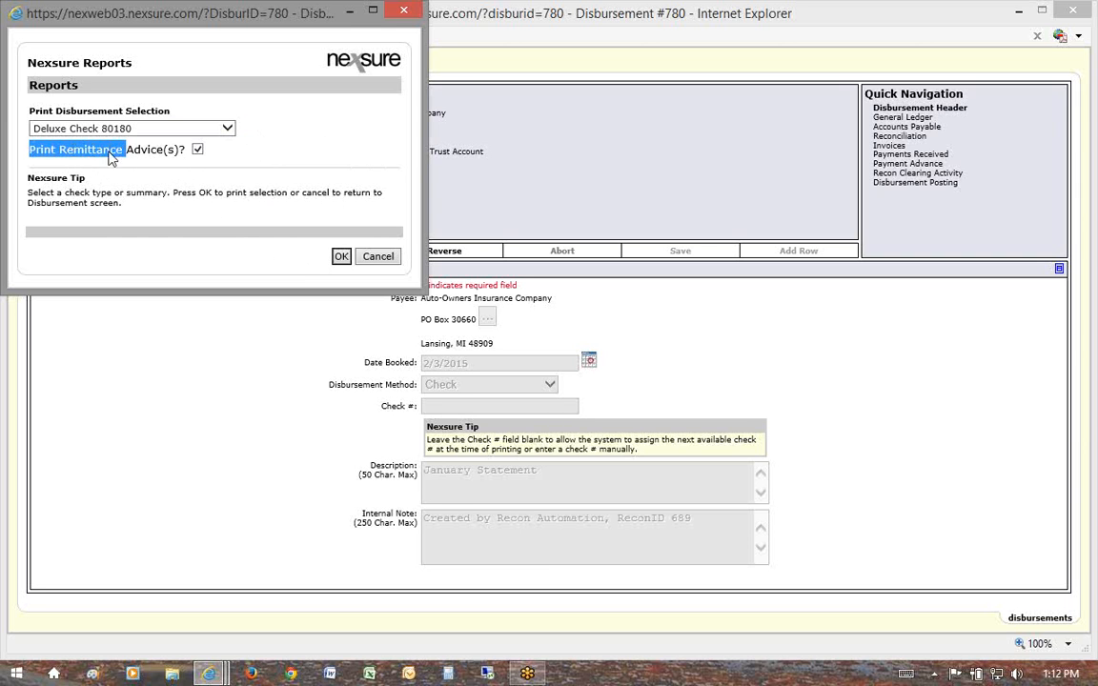
pyautogui.click(341, 257)
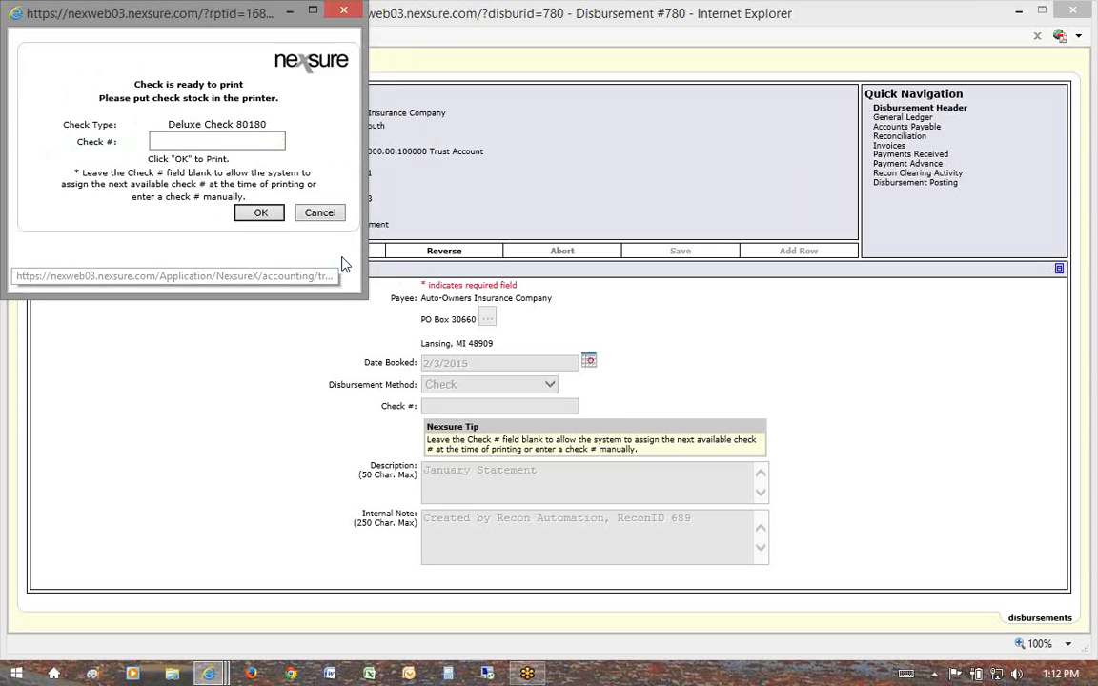
# Print the check under check number 26587 and close the report window that opens.
pyautogui.click(175, 141)
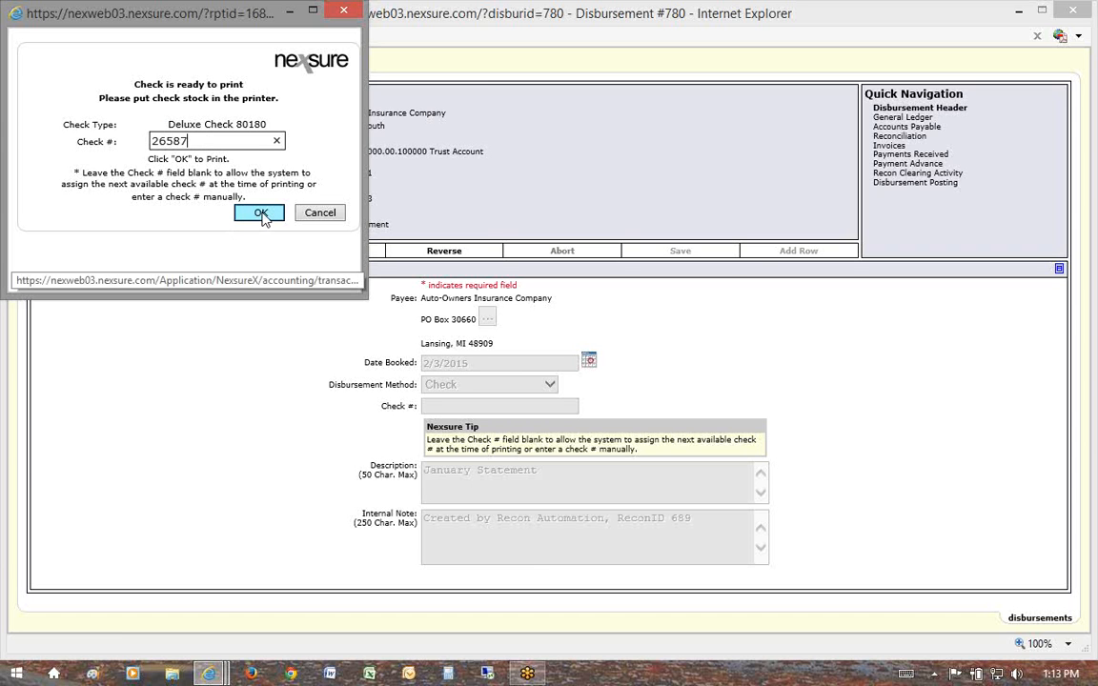
pyautogui.click(261, 213)
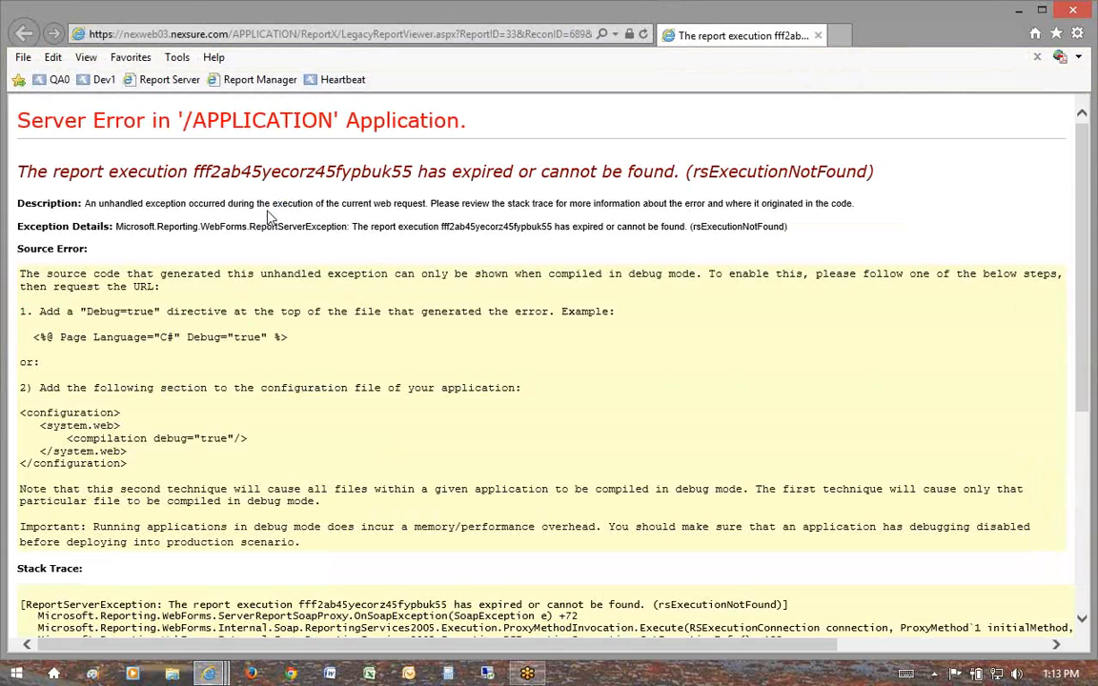
pyautogui.click(817, 35)
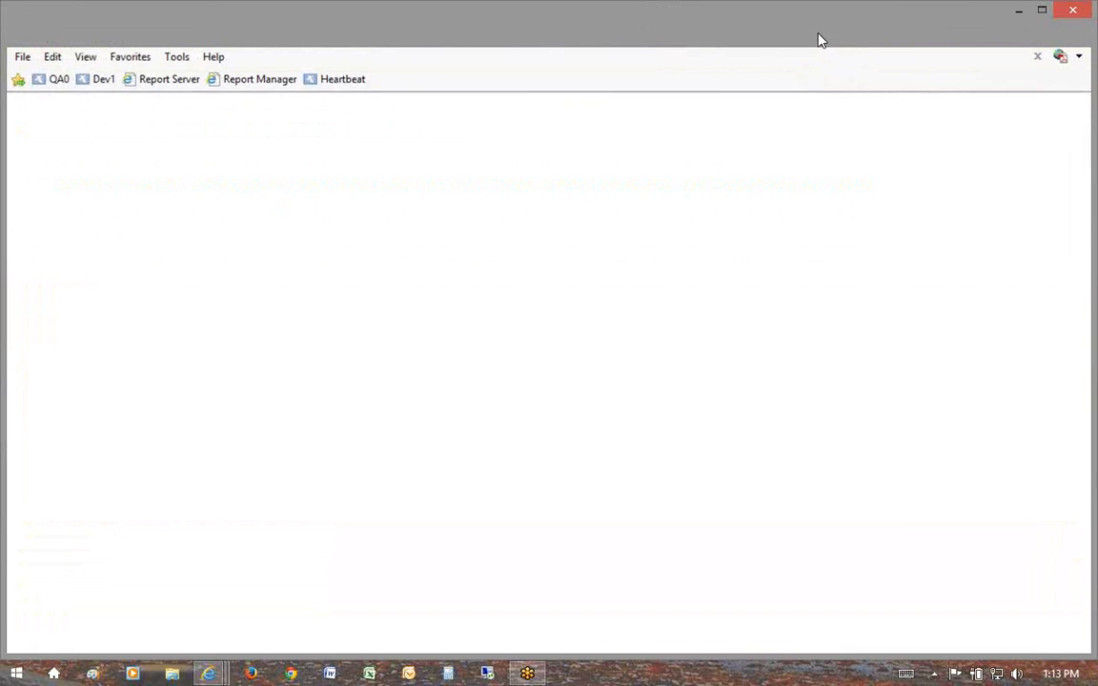
# Try to reprint the check as Deluxe Check 80180 without remittance advices, and close the disbursement.
pyautogui.click(326, 251)
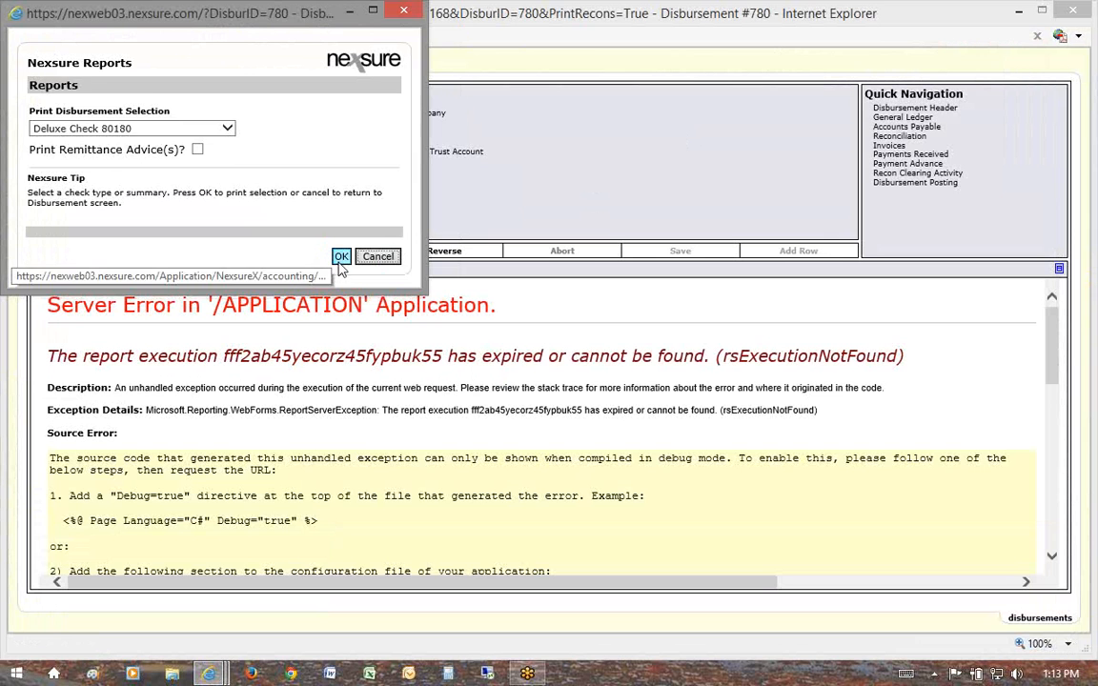
pyautogui.click(338, 254)
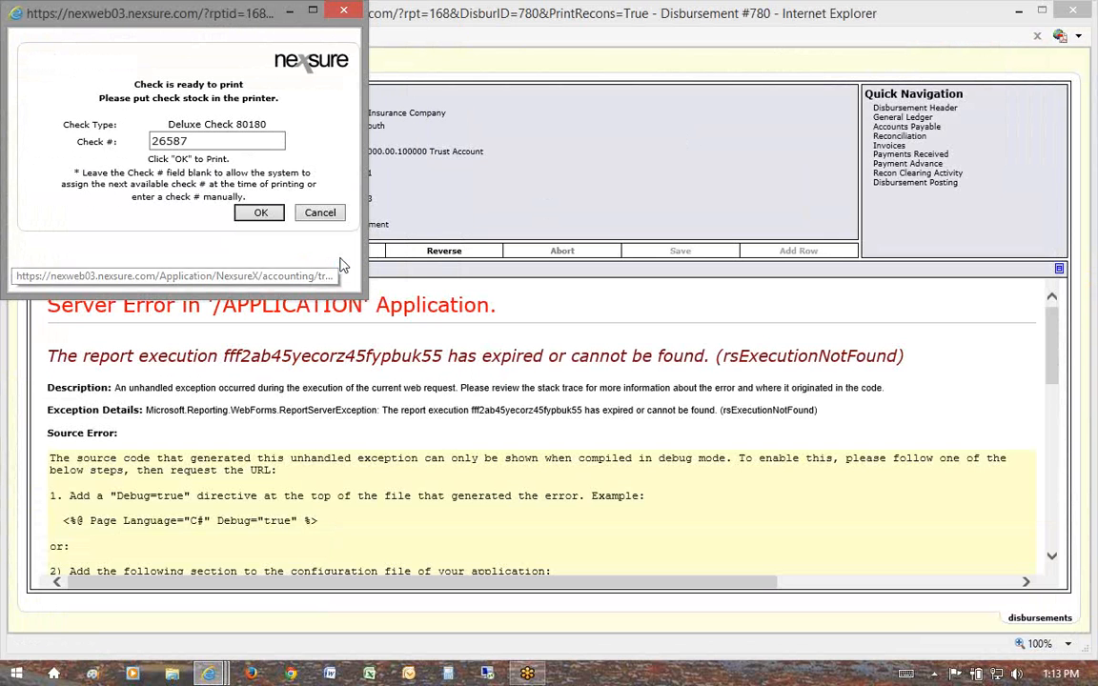
pyautogui.click(257, 213)
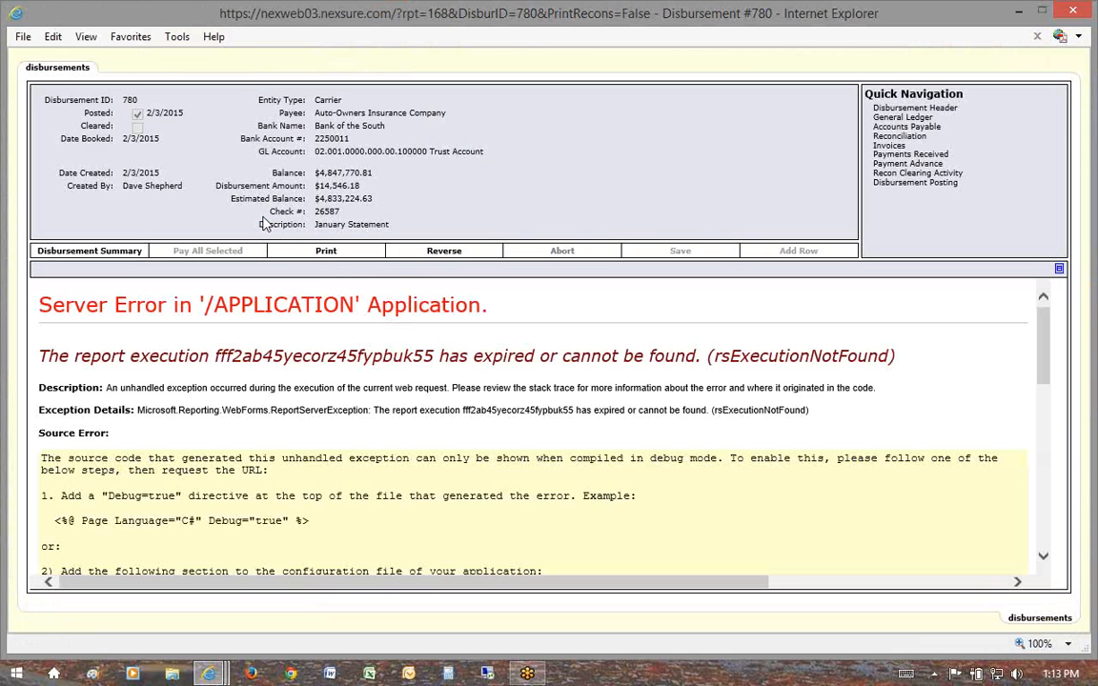
pyautogui.click(1073, 10)
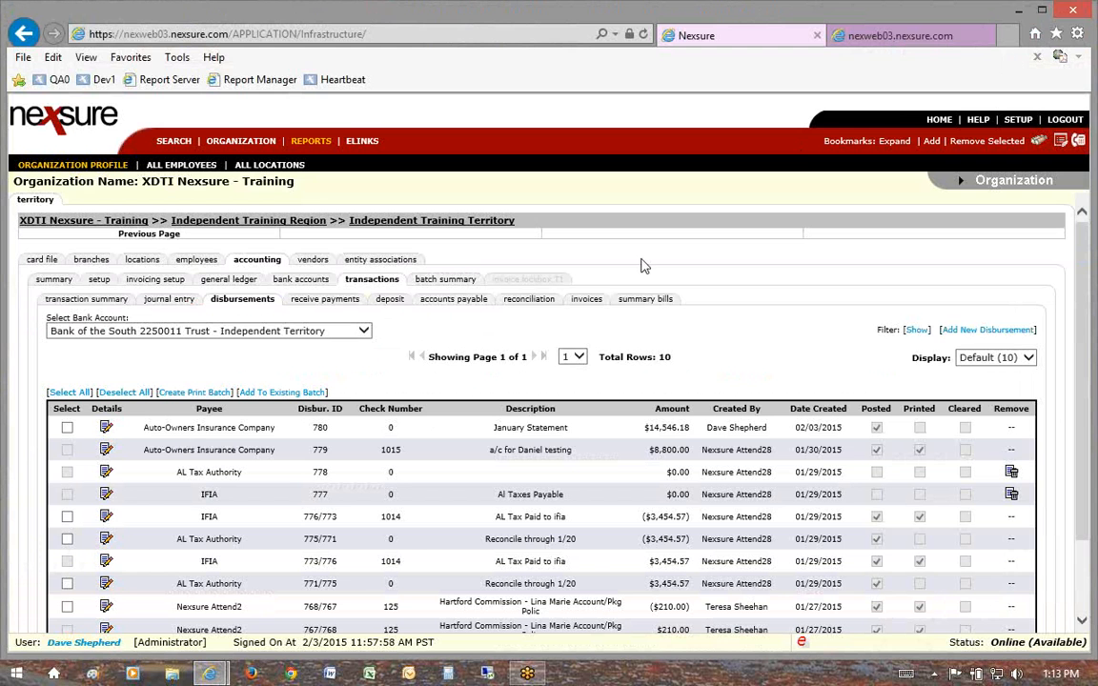
# Log off of Nexsure and close the remaining browser tabs.
pyautogui.click(1052, 117)
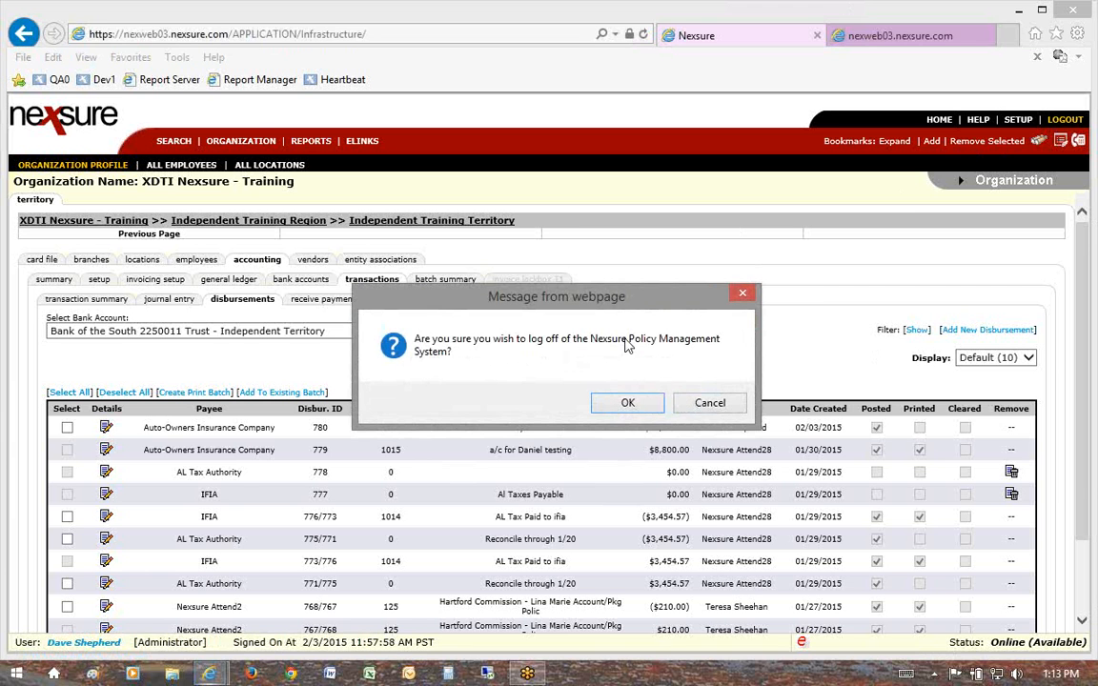
pyautogui.click(624, 402)
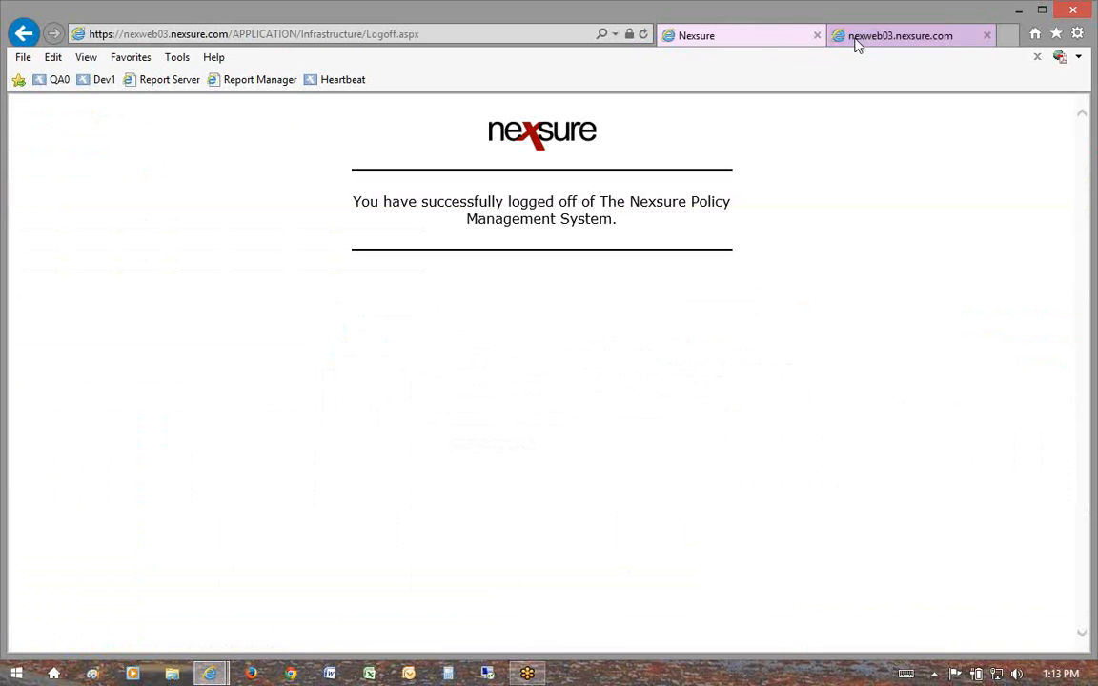
pyautogui.click(986, 36)
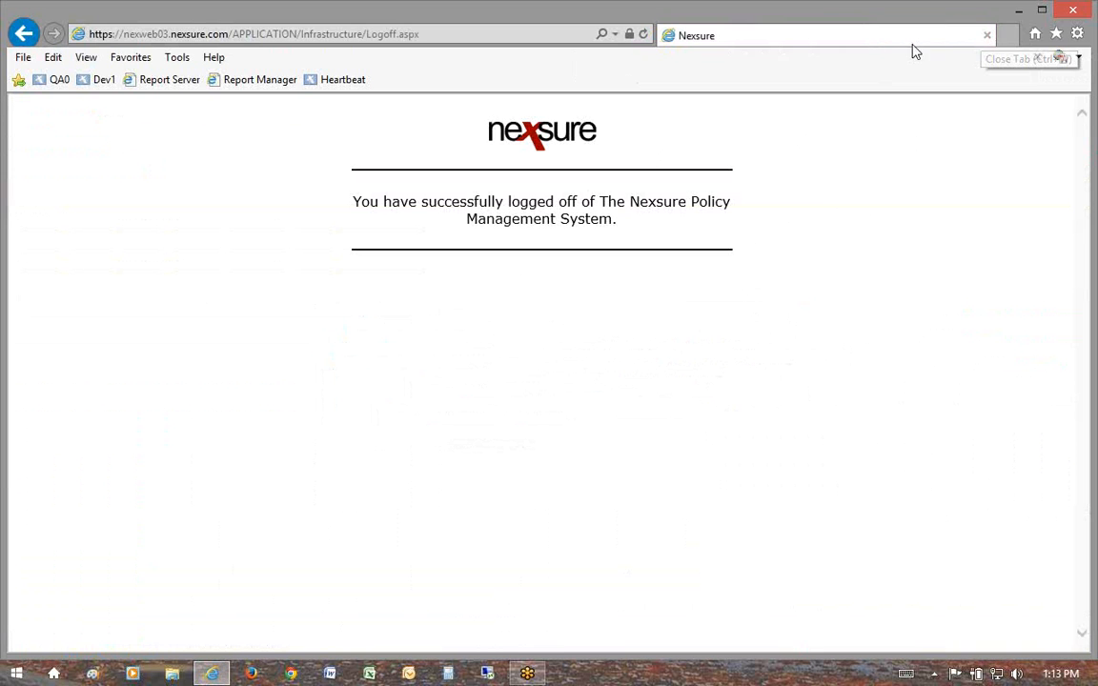
pyautogui.click(984, 36)
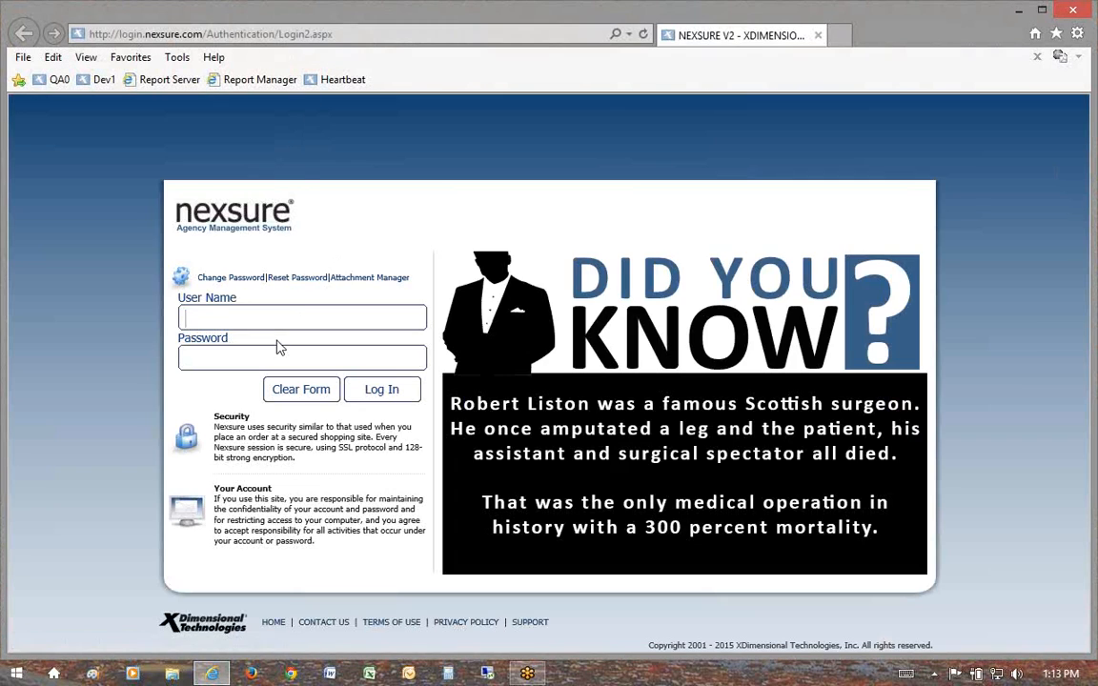
# Log back in to Nexsure with the account's user name and password.
pyautogui.write('dave9997')
pyautogui.press('Tab')
pyautogui.write('••')
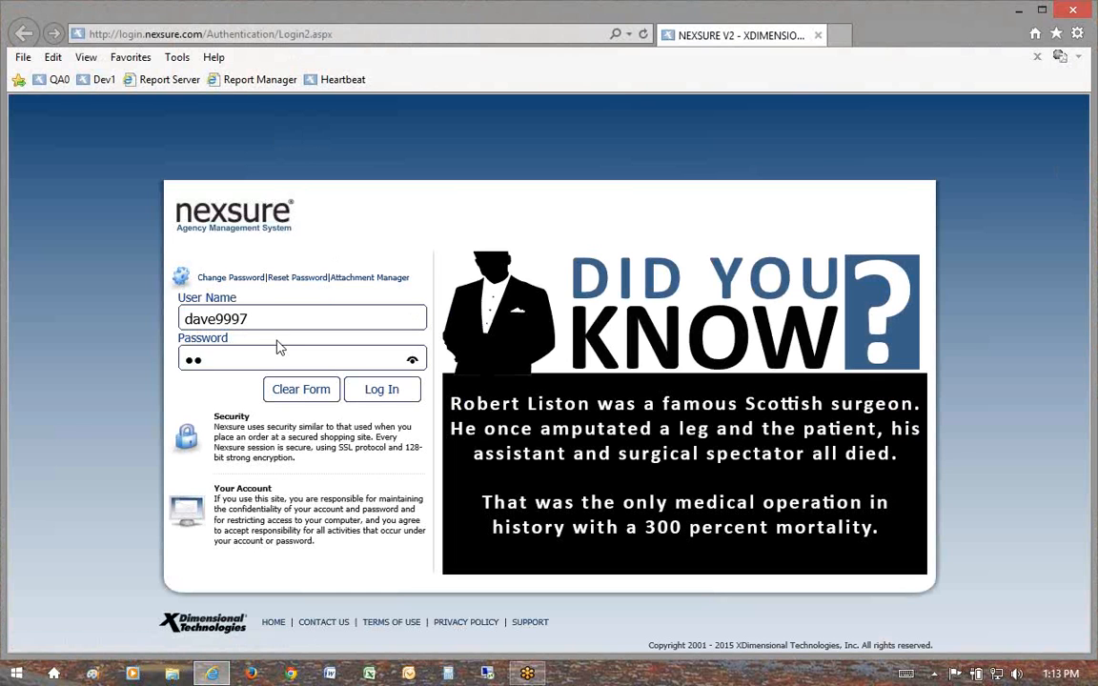
pyautogui.press('BackSpace')
pyautogui.press('BackSpace')
pyautogui.write('••••••••')
pyautogui.press('Return')
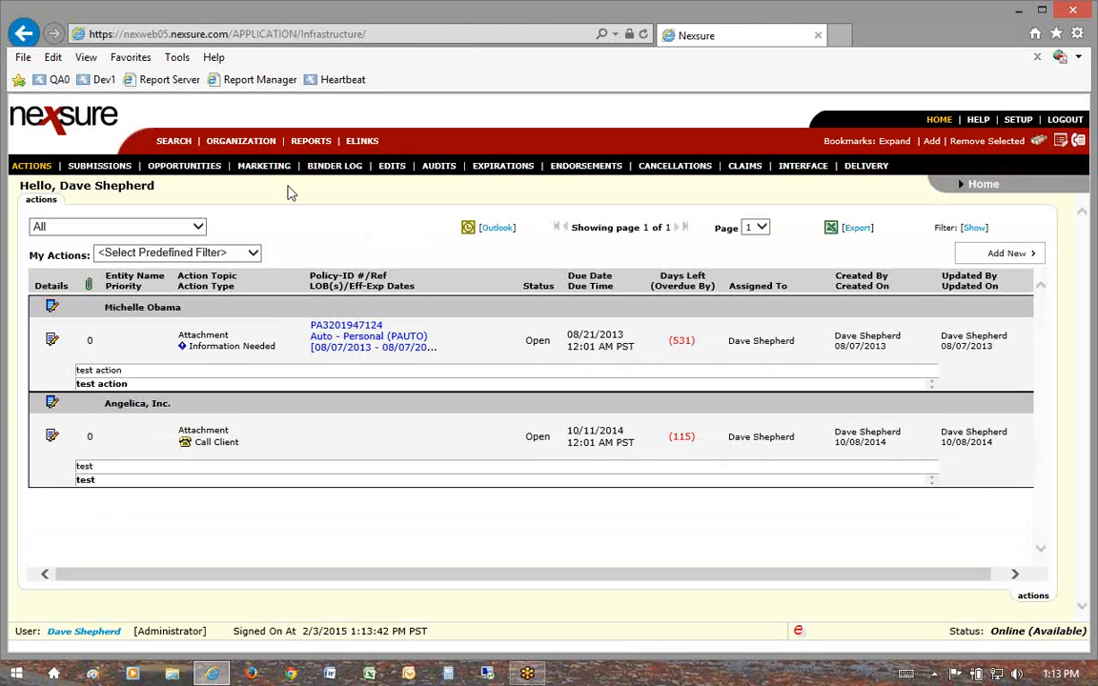
# Go to the territory's disbursements list and open the January Statement disbursement for Auto-Owners Insurance Company.
pyautogui.click(247, 140)
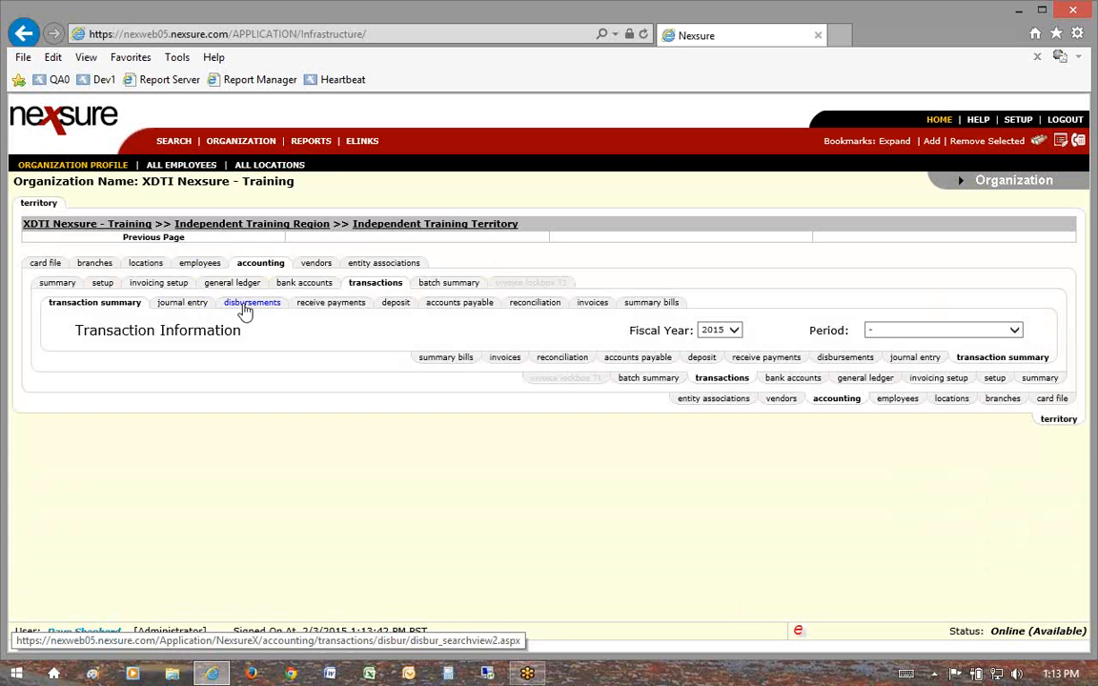
pyautogui.click(249, 303)
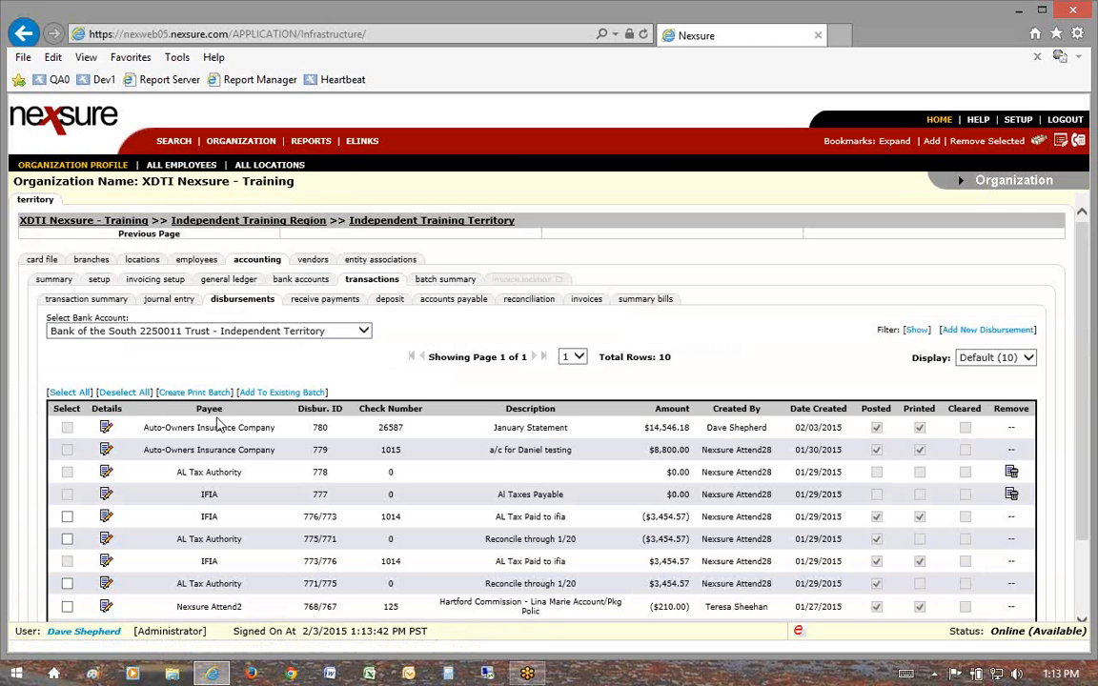
pyautogui.click(106, 429)
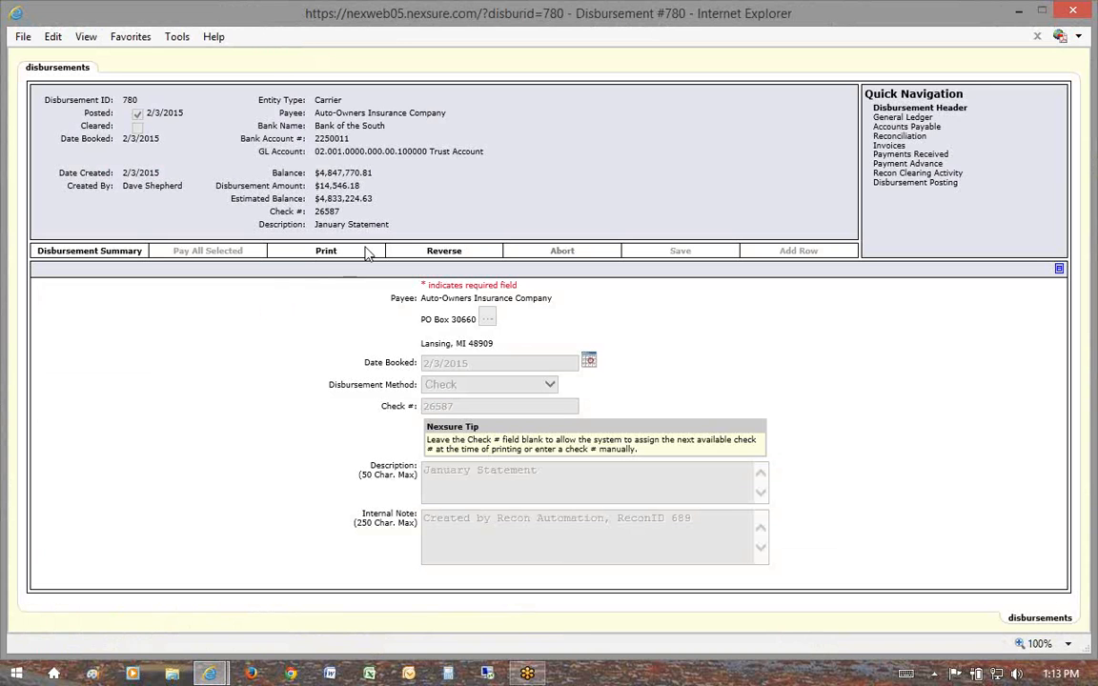
# Reprint the disbursement as Deluxe Check 80180 with remittance advices, keeping check number 26587.
pyautogui.click(324, 253)
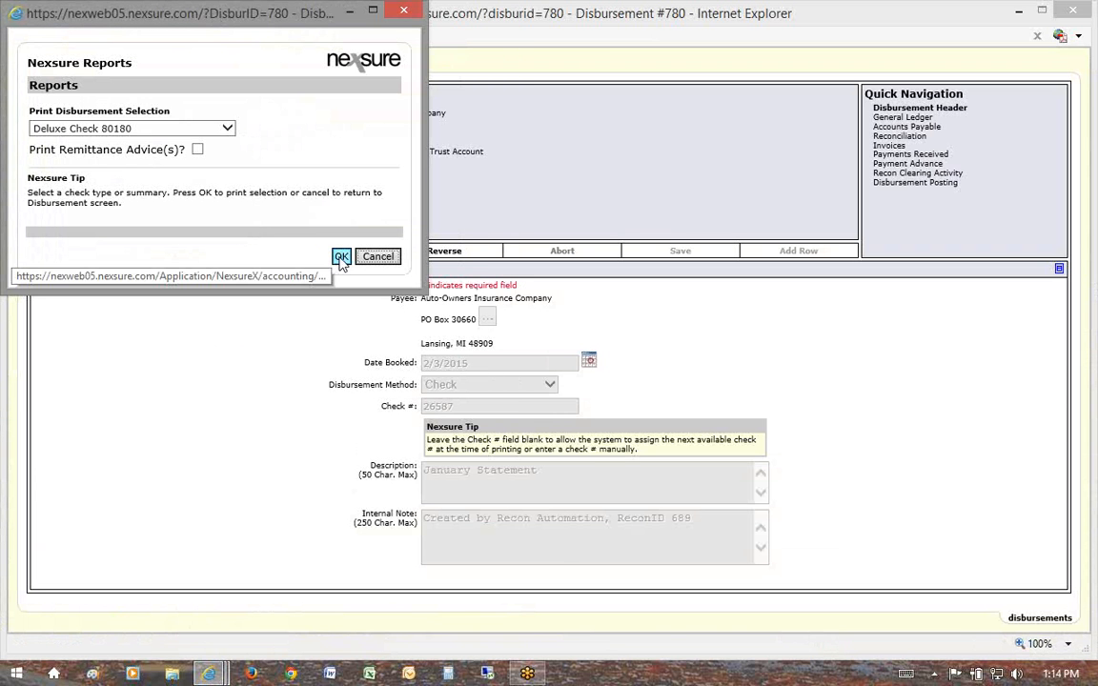
pyautogui.click(198, 149)
pyautogui.click(341, 257)
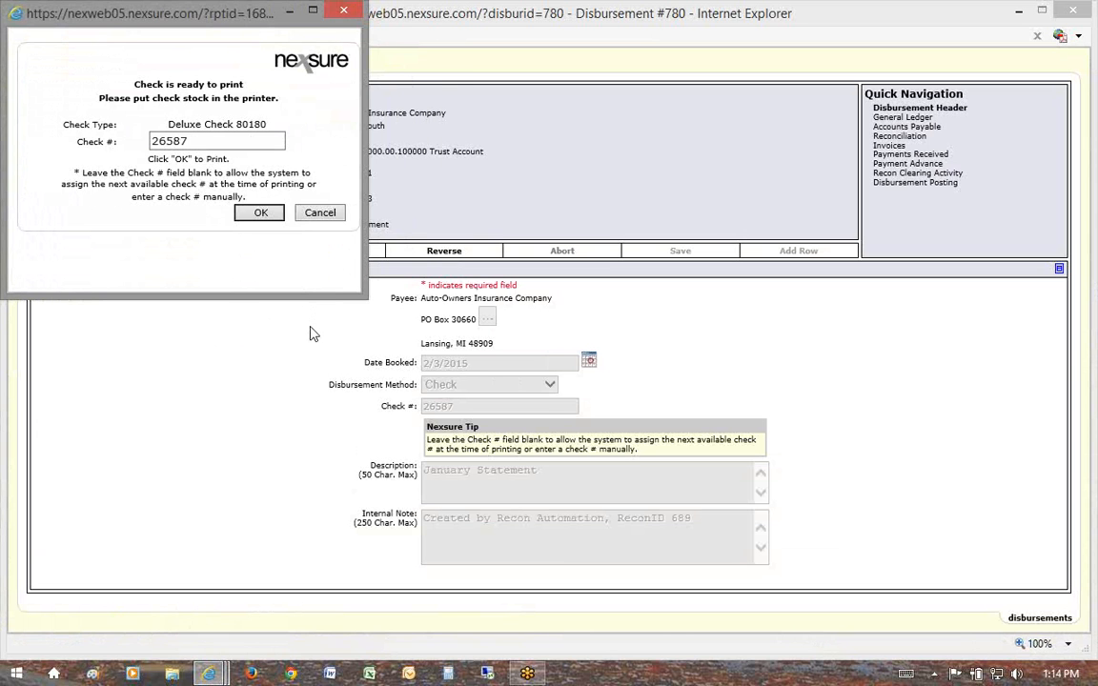
pyautogui.click(265, 214)
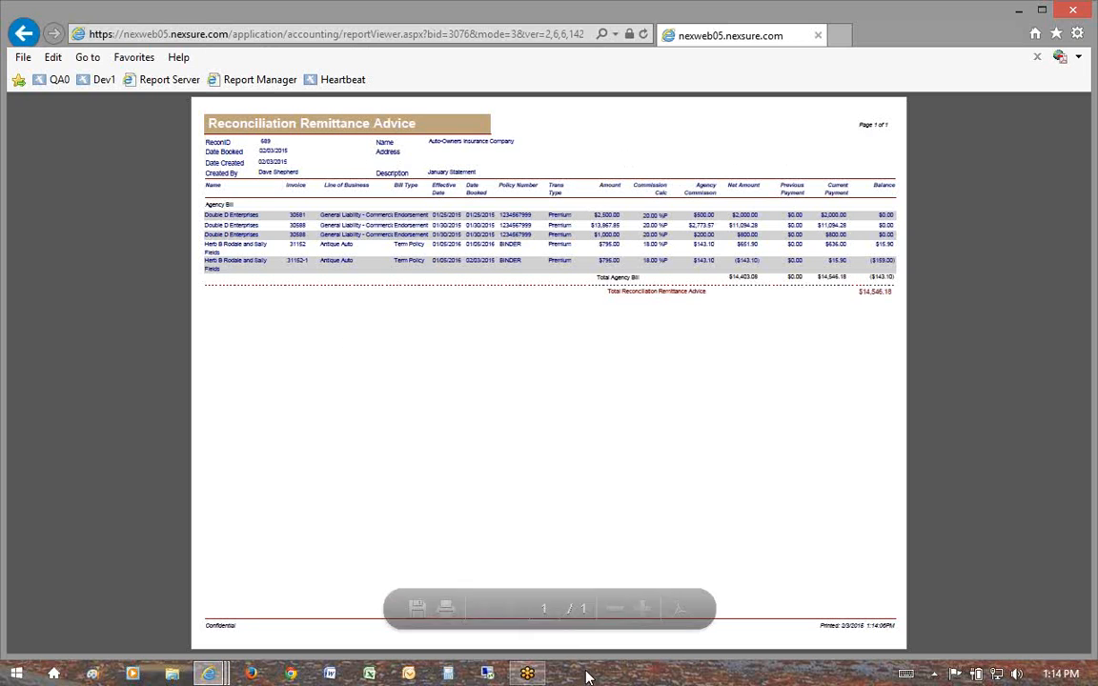
# Examine the enlarged Reconciliation Remittance Advice, and the full check with its reconciliation stubs.
pyautogui.click(641, 609)
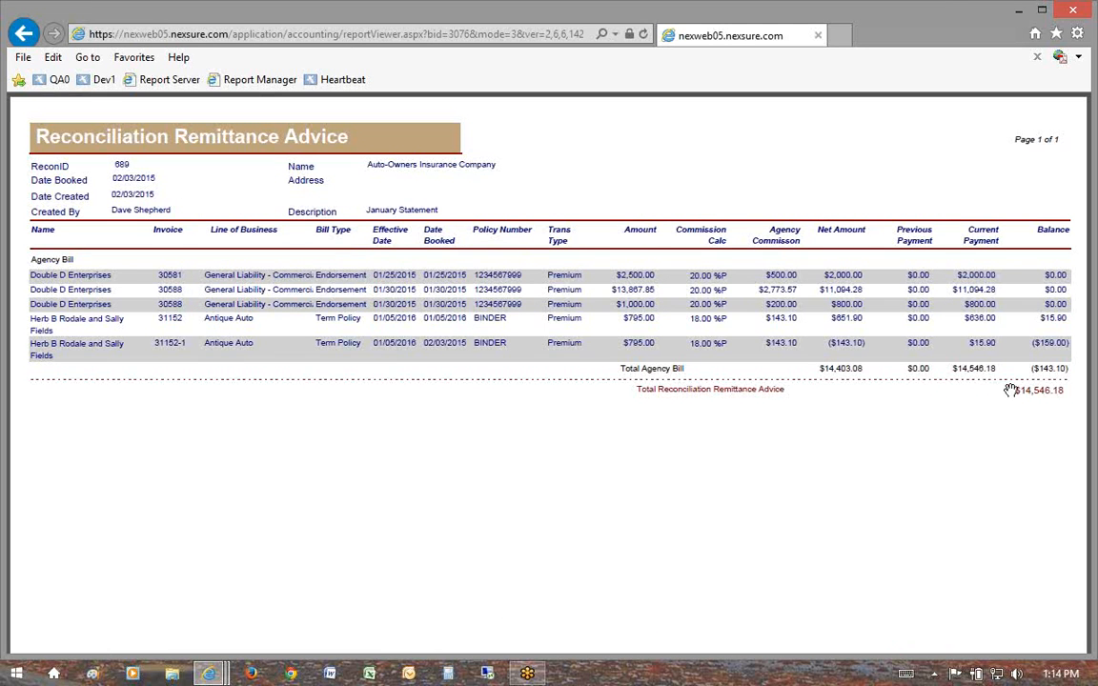
pyautogui.click(1073, 11)
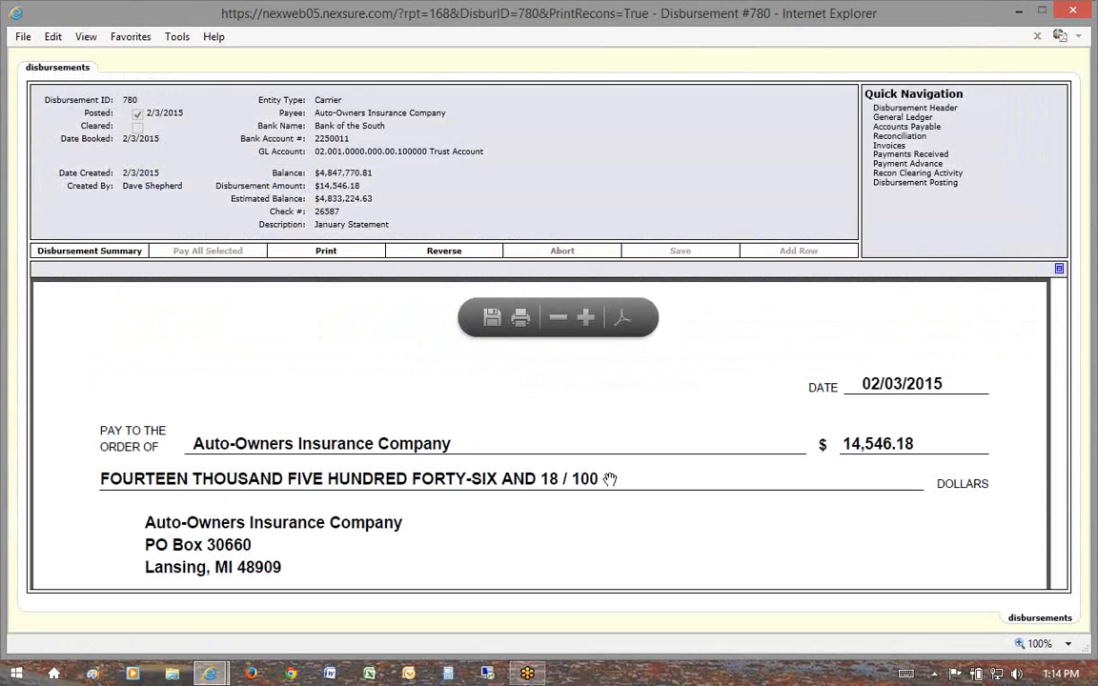
pyautogui.click(1059, 270)
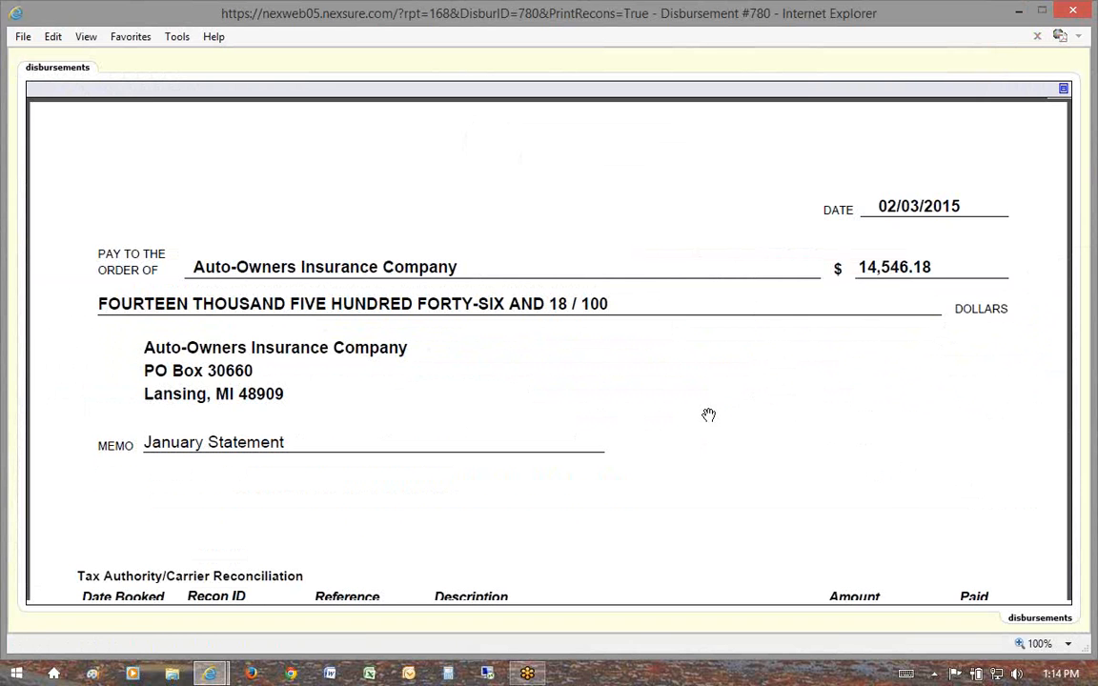
pyautogui.scroll(-2, 689, 425)
pyautogui.scroll(-15, 689, 425)
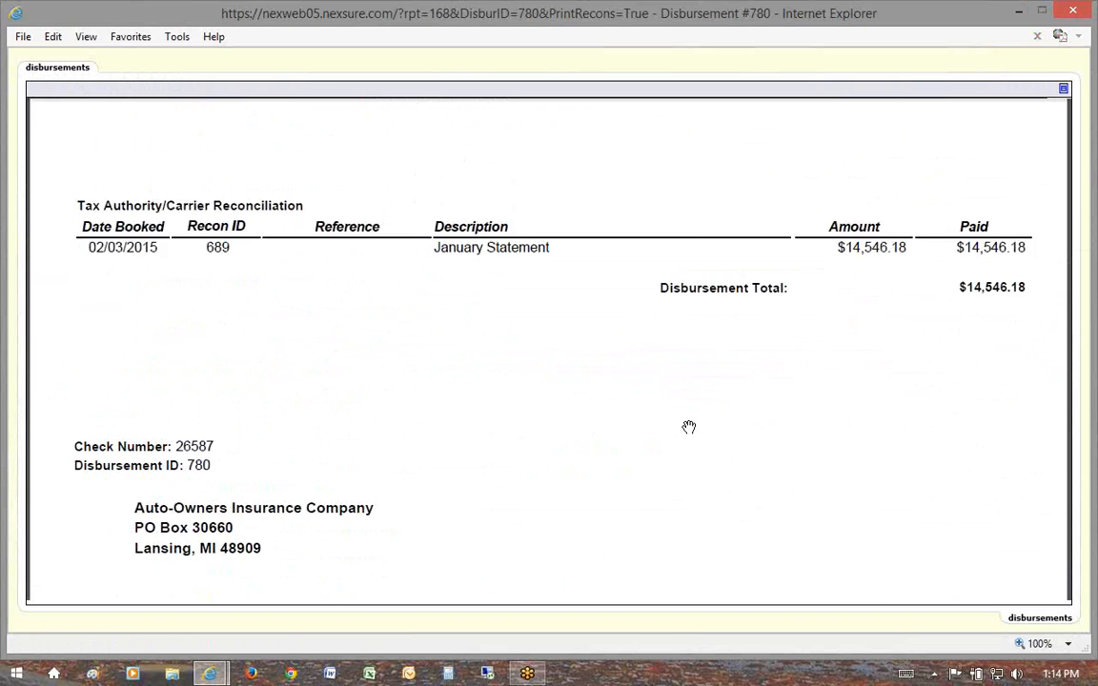
pyautogui.scroll(-15, 689, 425)
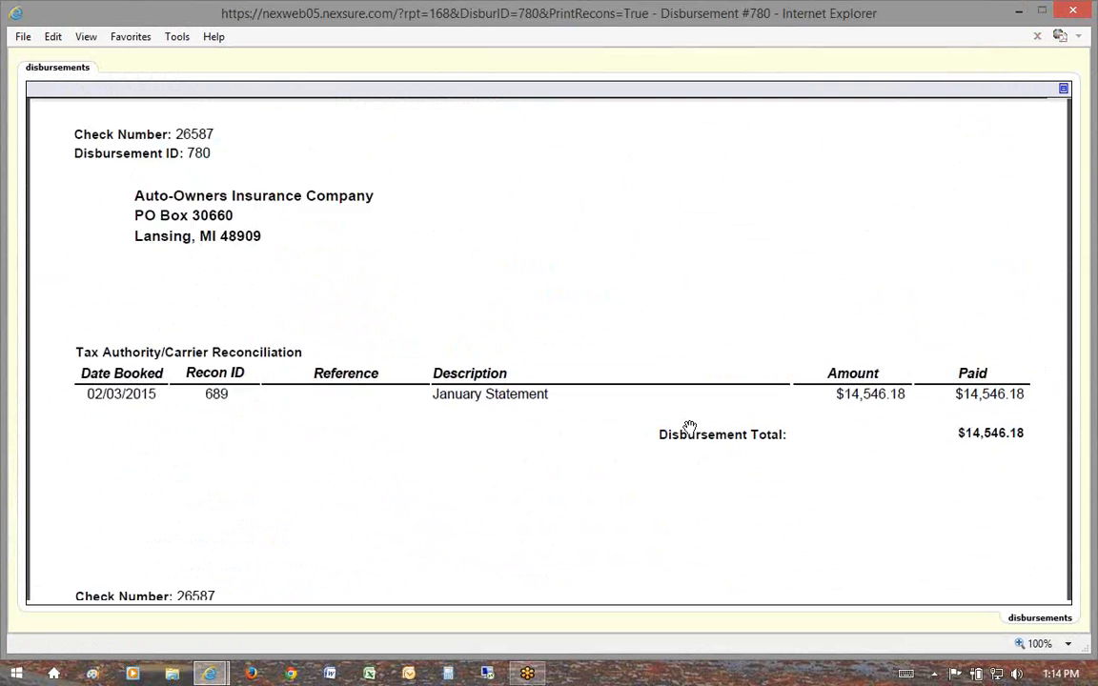
pyautogui.scroll(7, 689, 425)
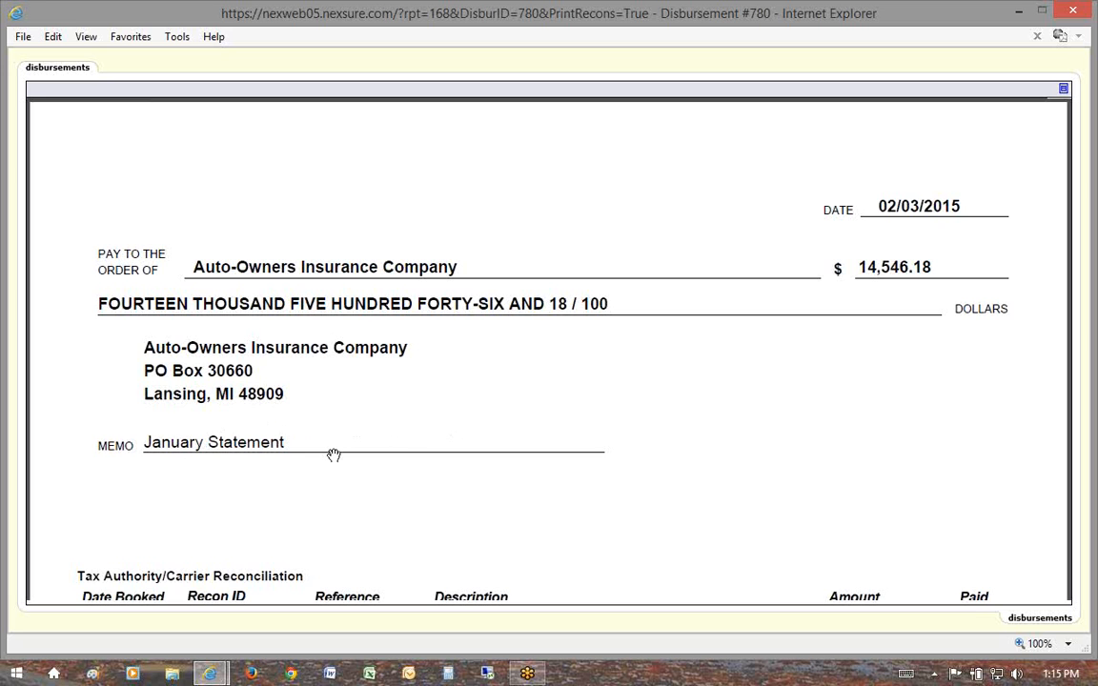
pyautogui.scroll(-4, 333, 455)
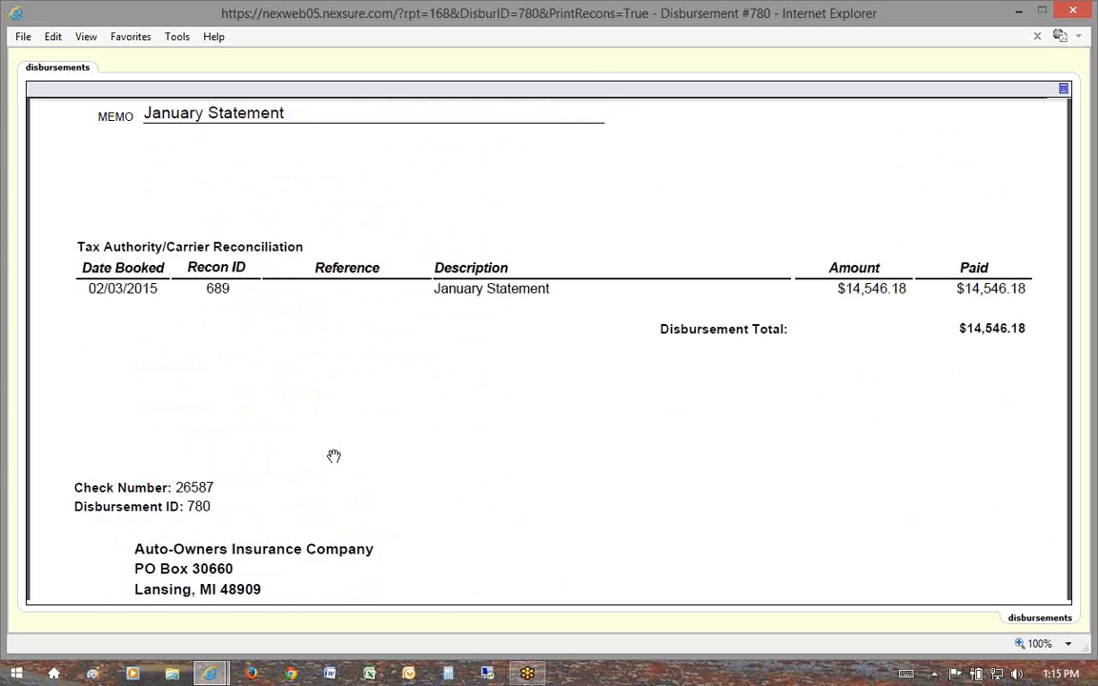
pyautogui.scroll(5, 334, 456)
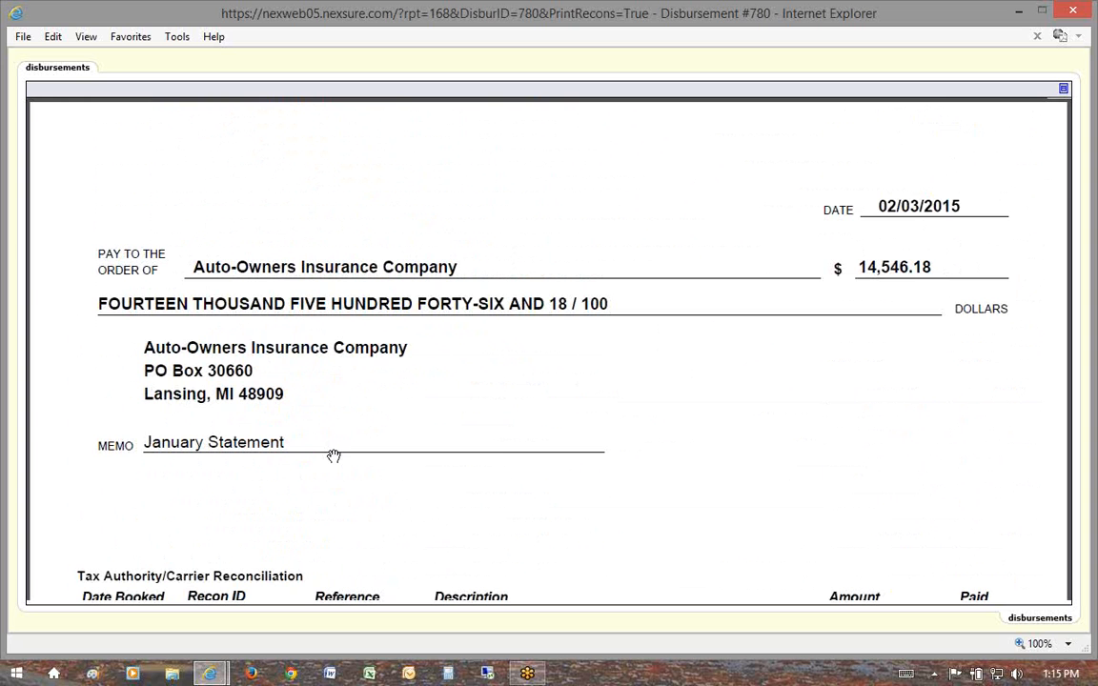
# Close the January Statement disbursement and log off of Nexsure.
pyautogui.click(1075, 11)
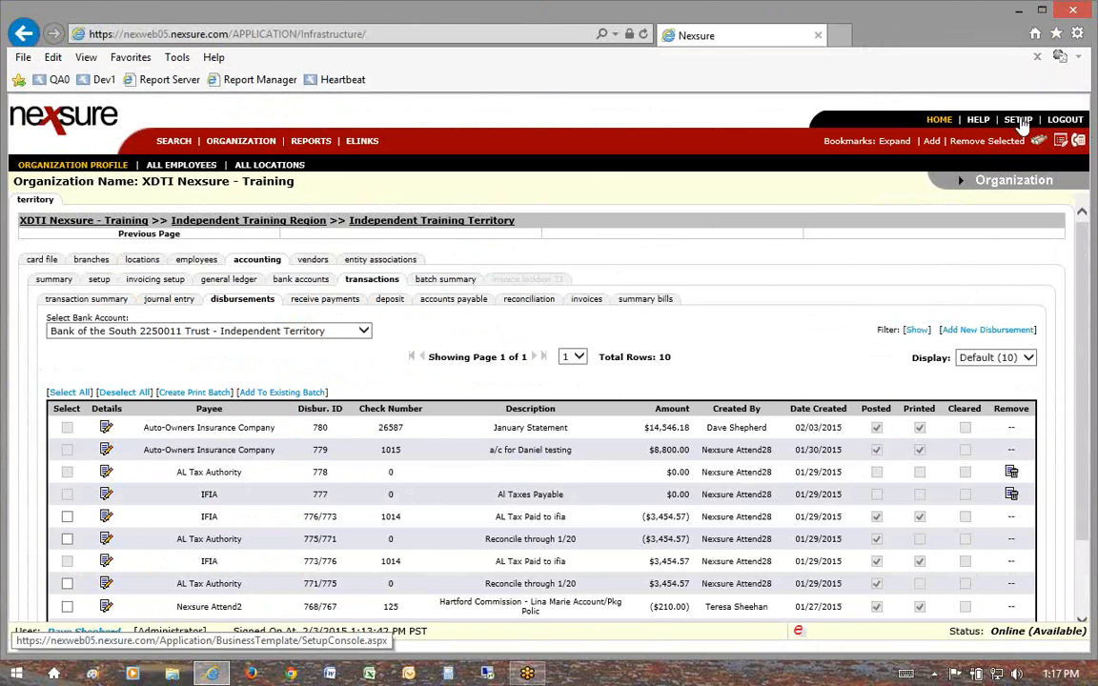
pyautogui.click(1064, 120)
pyautogui.click(621, 401)
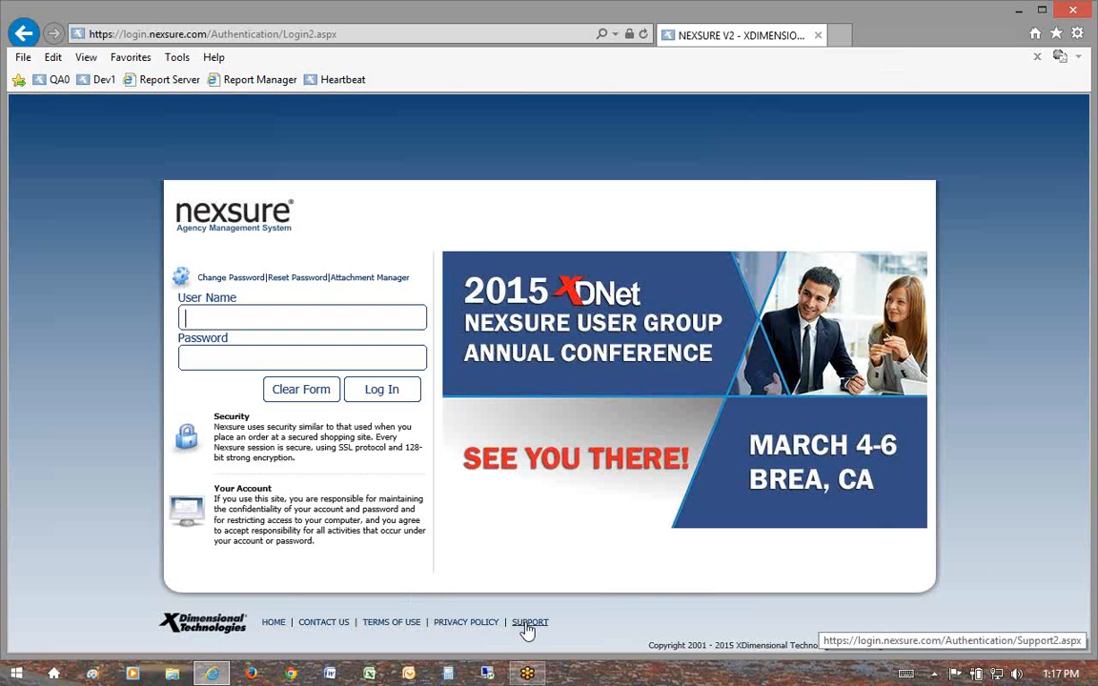
# Look up the Nexsure technical support contact details from the login page, and cancel opening the support e-mail link.
pyautogui.click(529, 624)
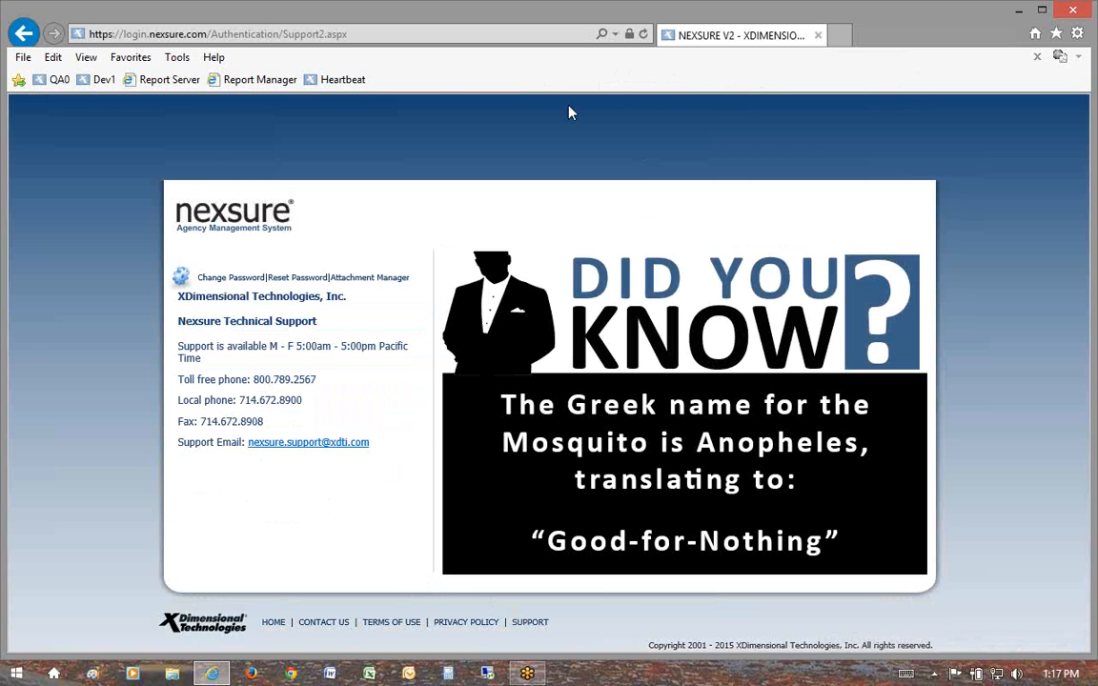
pyautogui.click(274, 619)
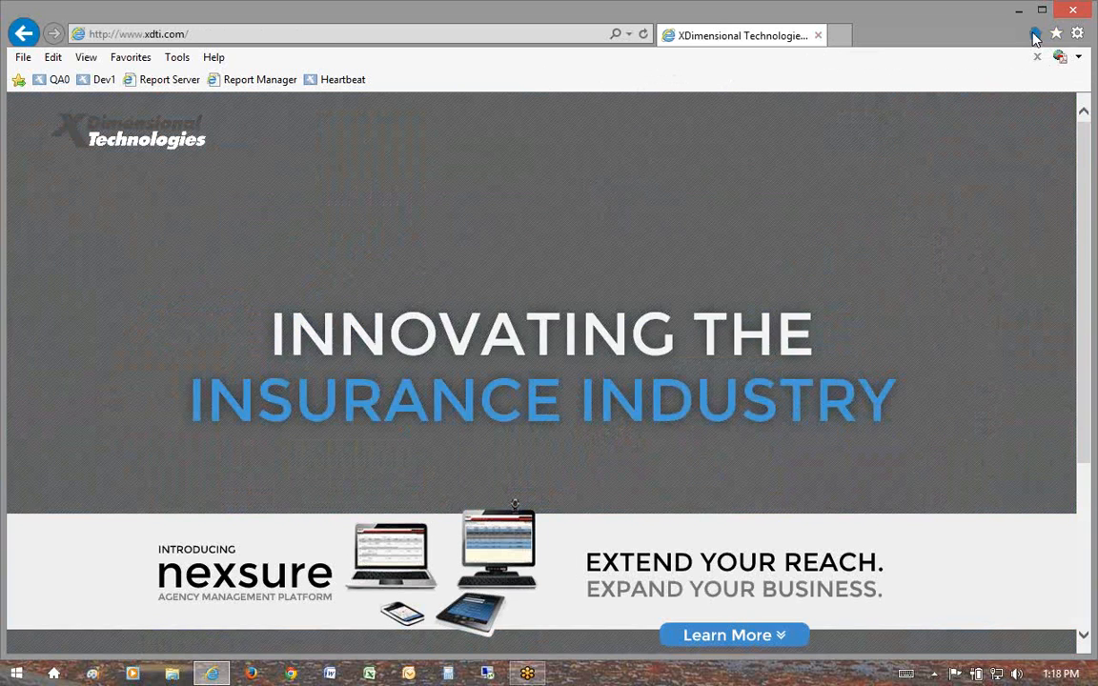
pyautogui.click(1035, 34)
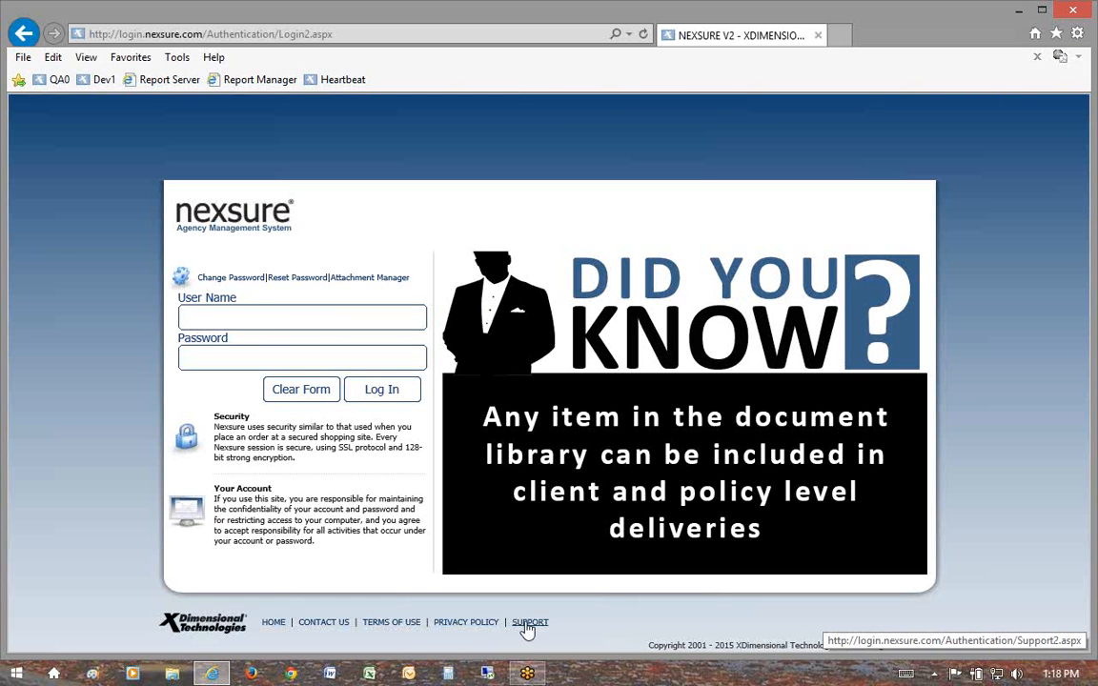
pyautogui.click(527, 629)
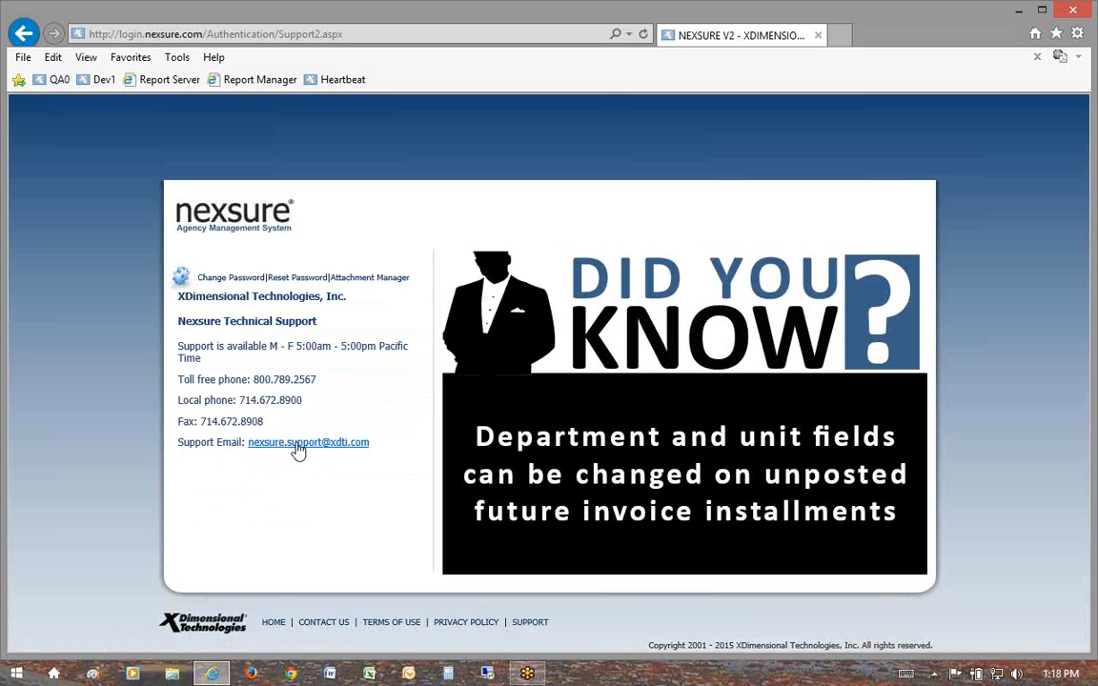
pyautogui.click(301, 449)
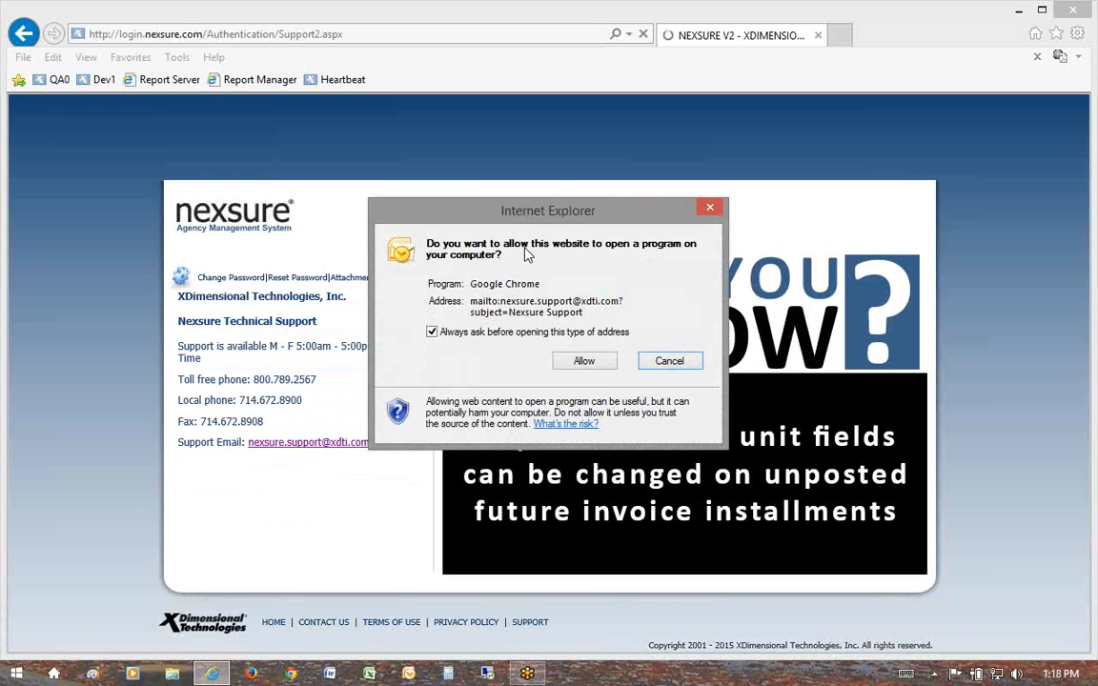
pyautogui.click(669, 361)
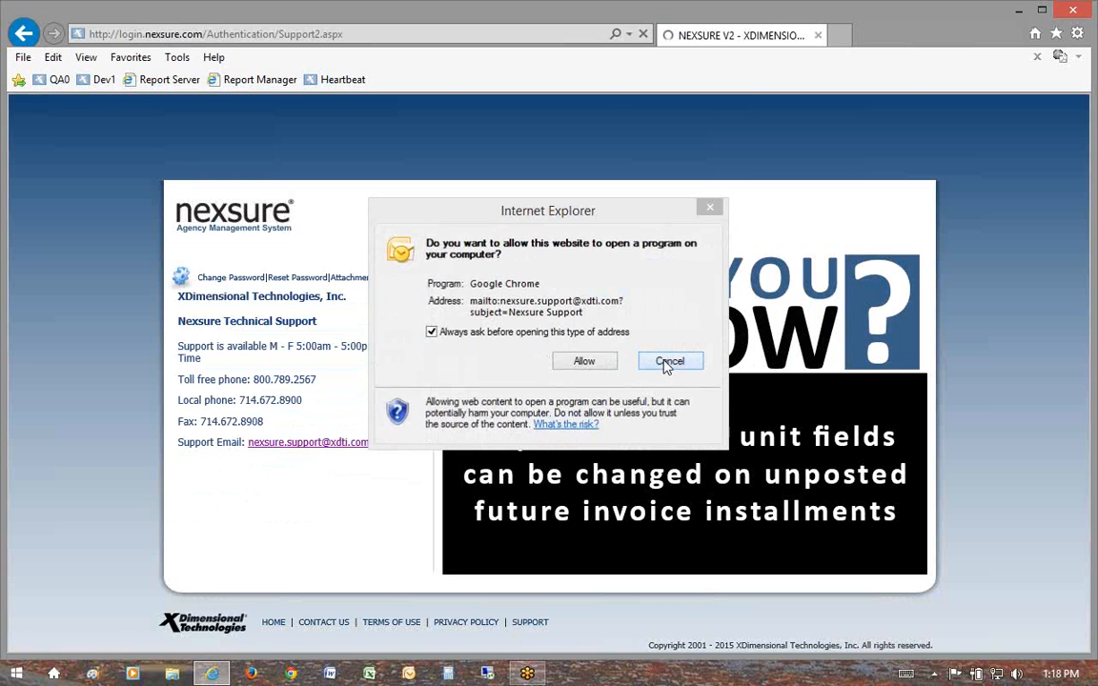